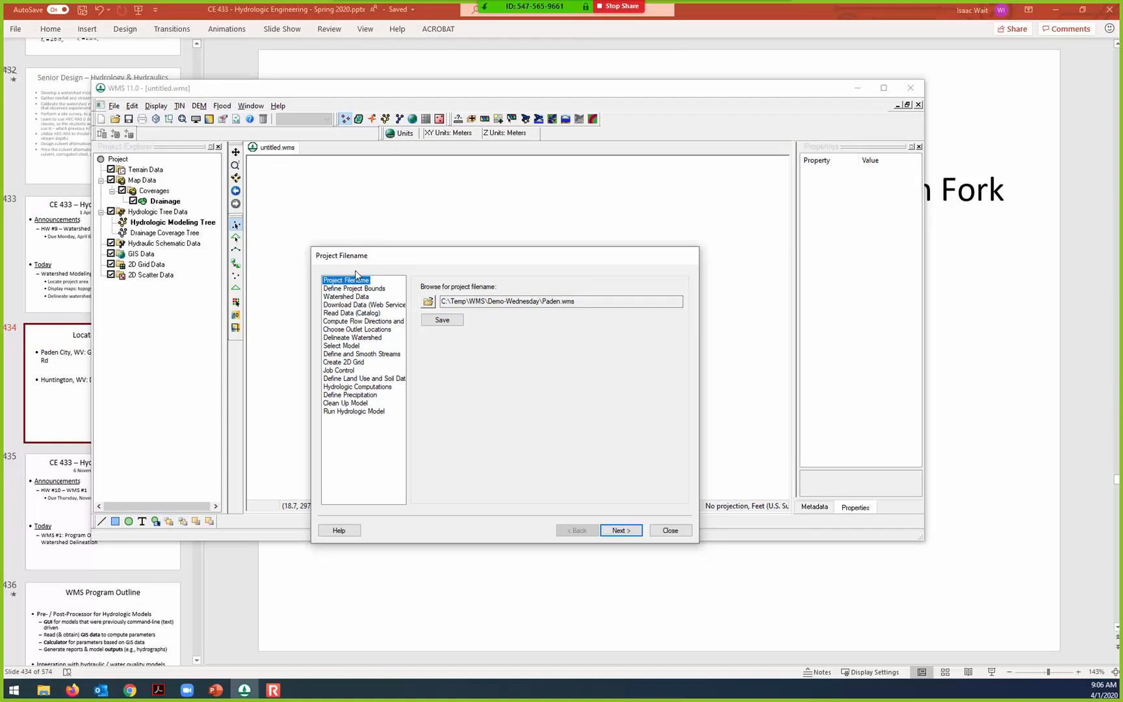
Step: Maximize the WMS window, dismiss the open project filename wizard, and start a new empty project
left_click(884, 88)
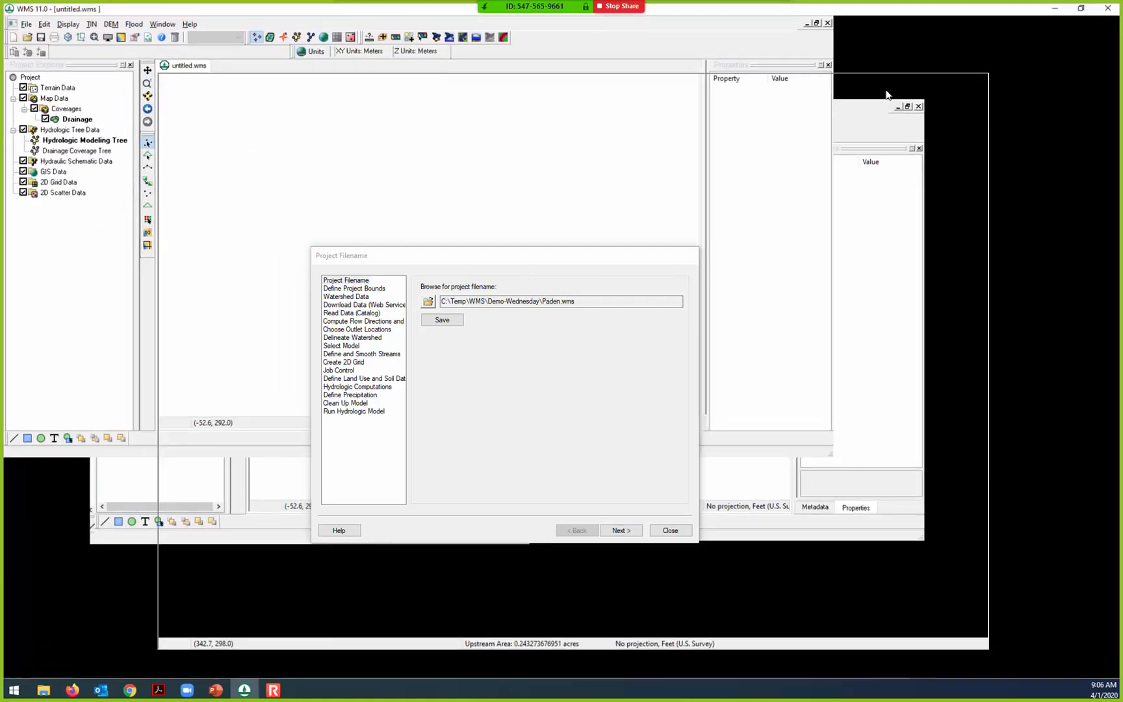
left_click(669, 531)
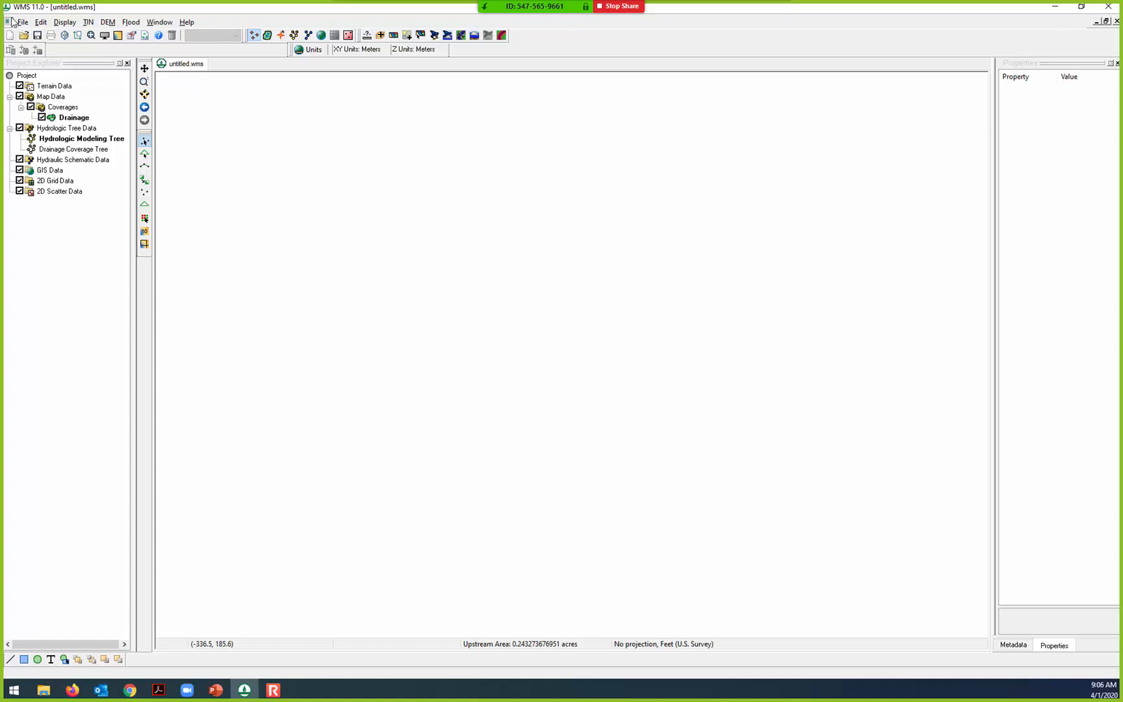
left_click(1081, 6)
left_click(884, 88)
left_click(10, 37)
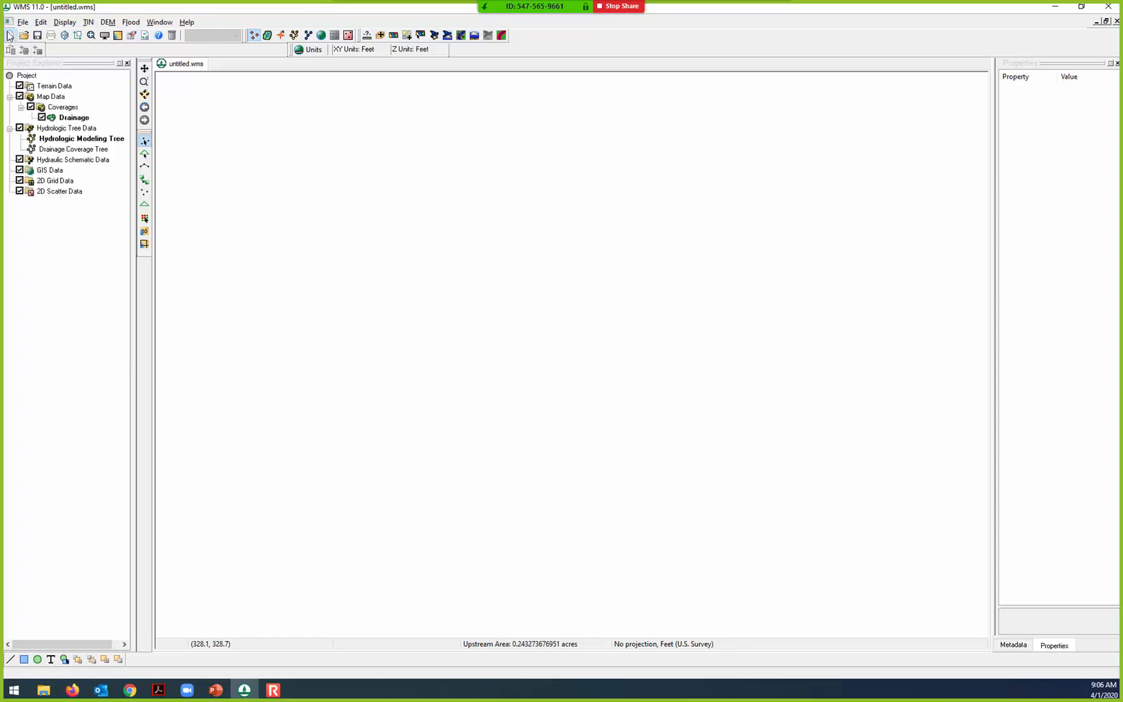
left_click(25, 24)
left_click(27, 34)
Step: Switch to Firefox and show Paden City, WV in Google Maps in a maximized window
key("alt+Tab")
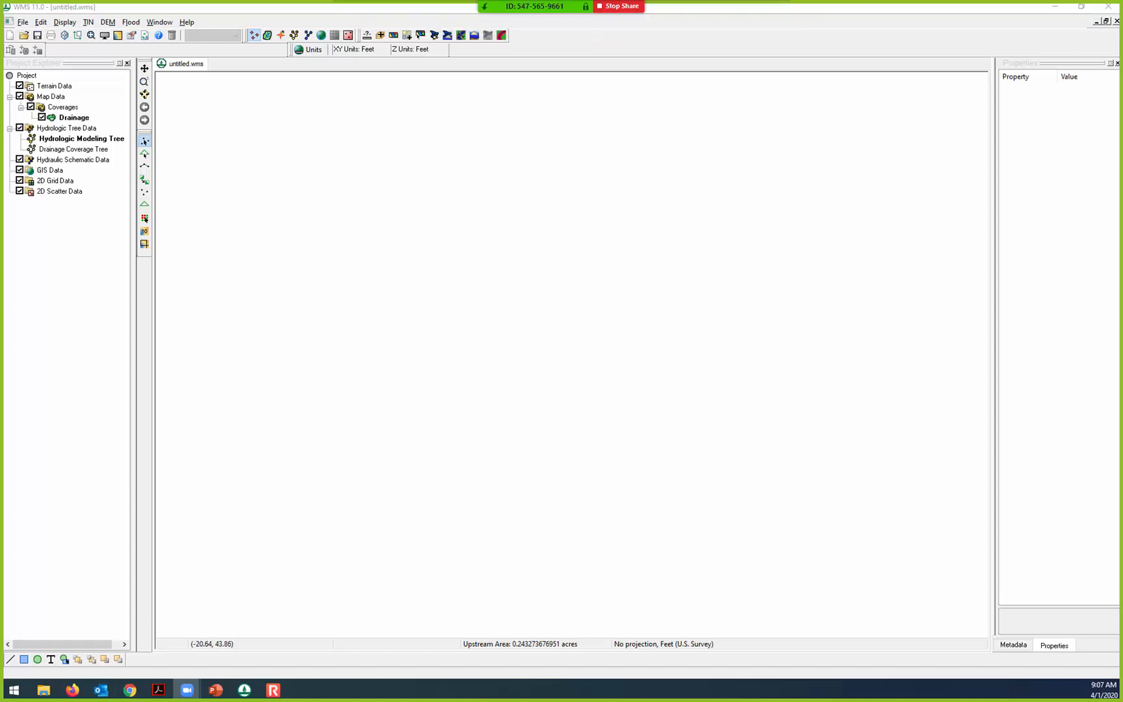
key("alt+Tab")
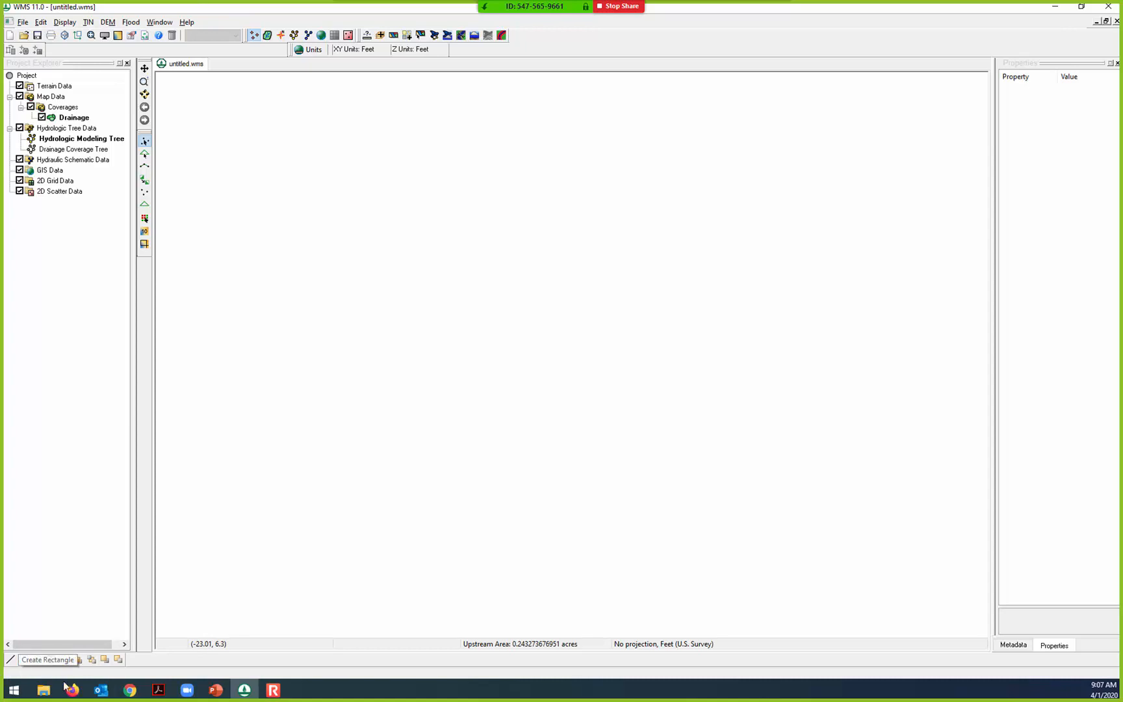
mouse_move(77, 693)
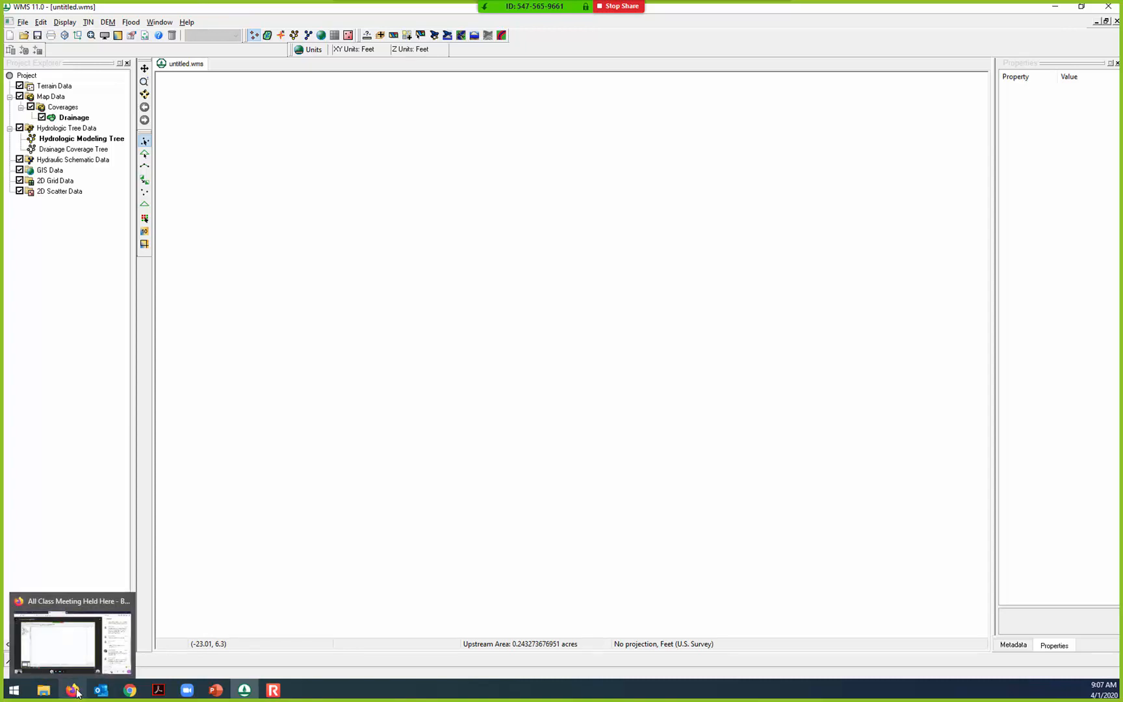
left_click(74, 690)
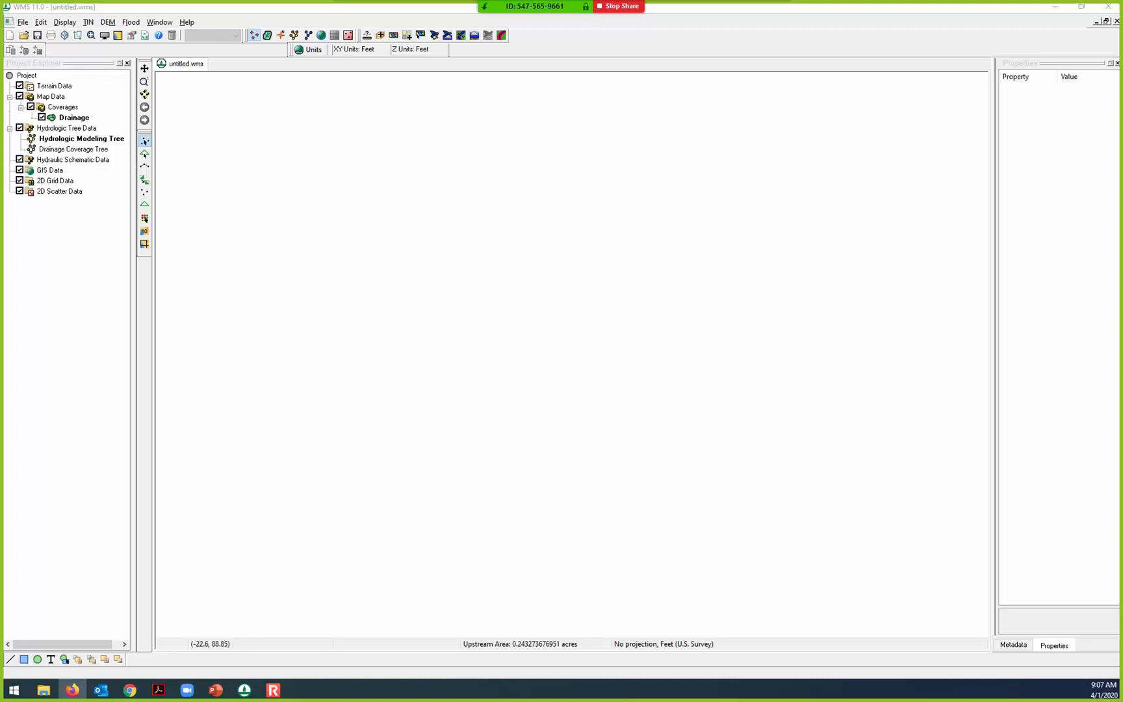
left_click_drag(0, 81, 560, 132)
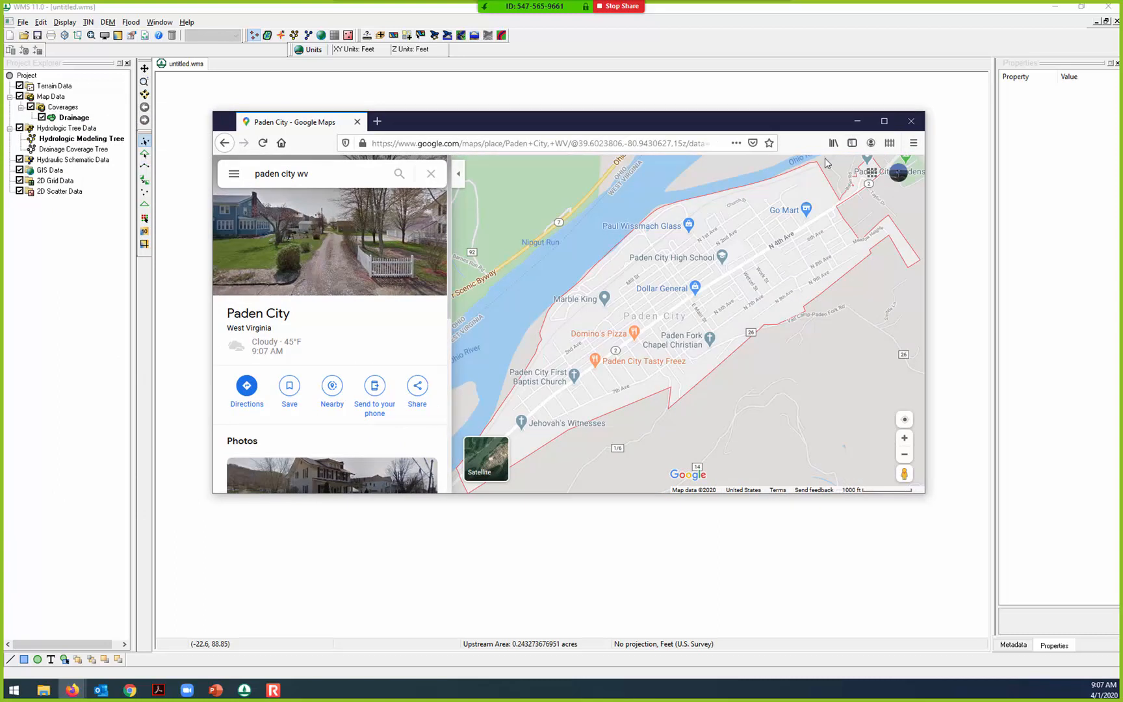
left_click(884, 121)
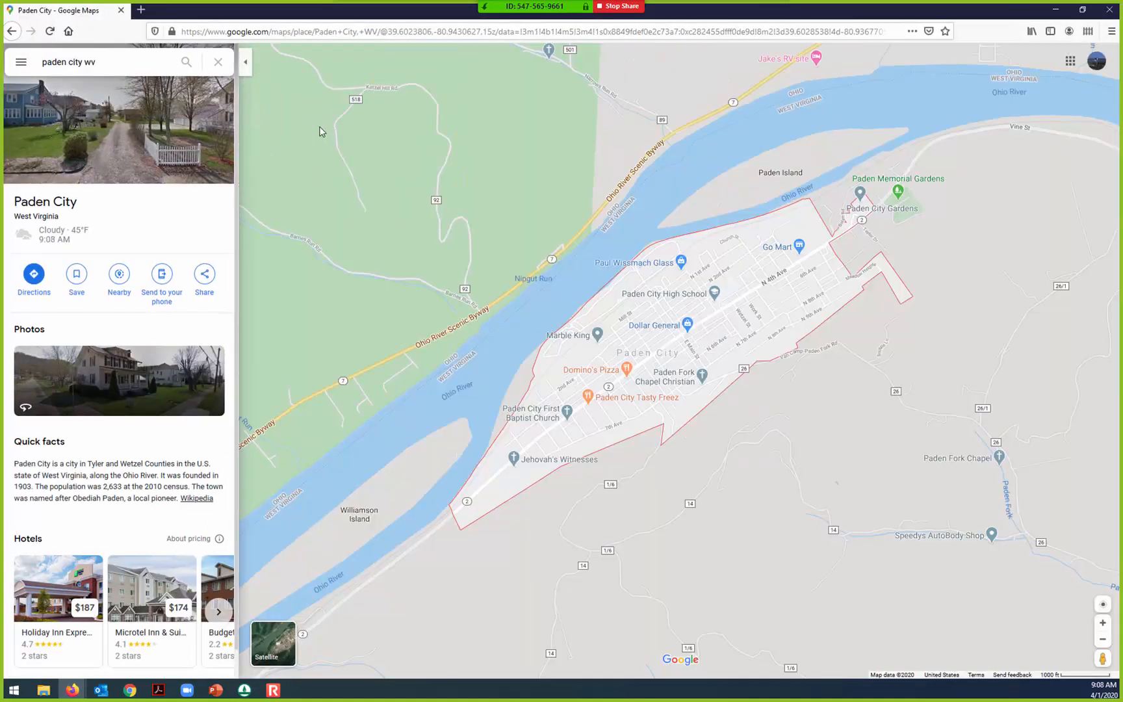
left_click(119, 60)
key("Return")
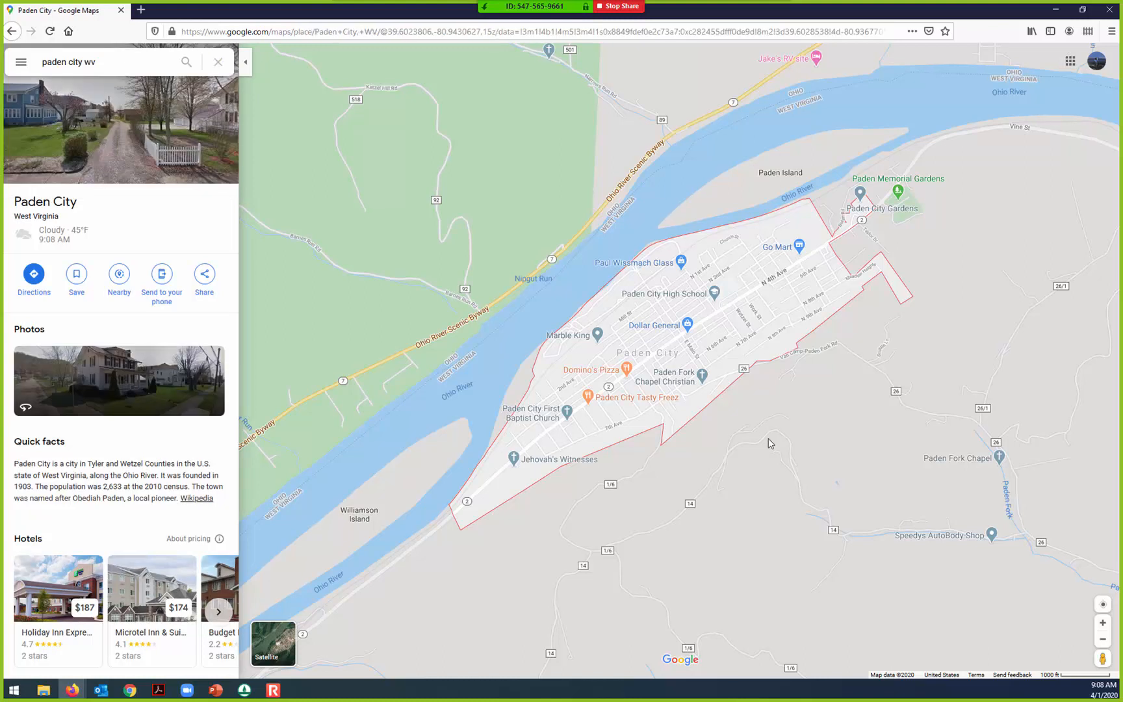
Step: Examine the area around Paden City, WV, and locate the Paden Fork stream junction southeast of town
left_click(1103, 641)
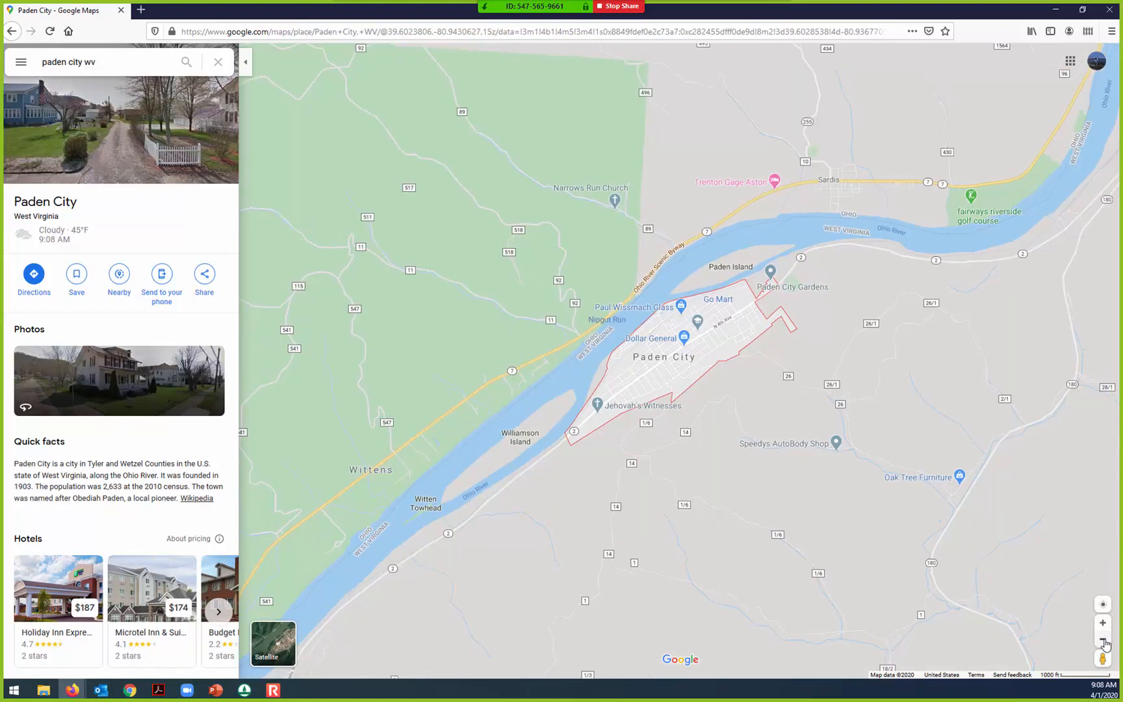
left_click(1103, 640)
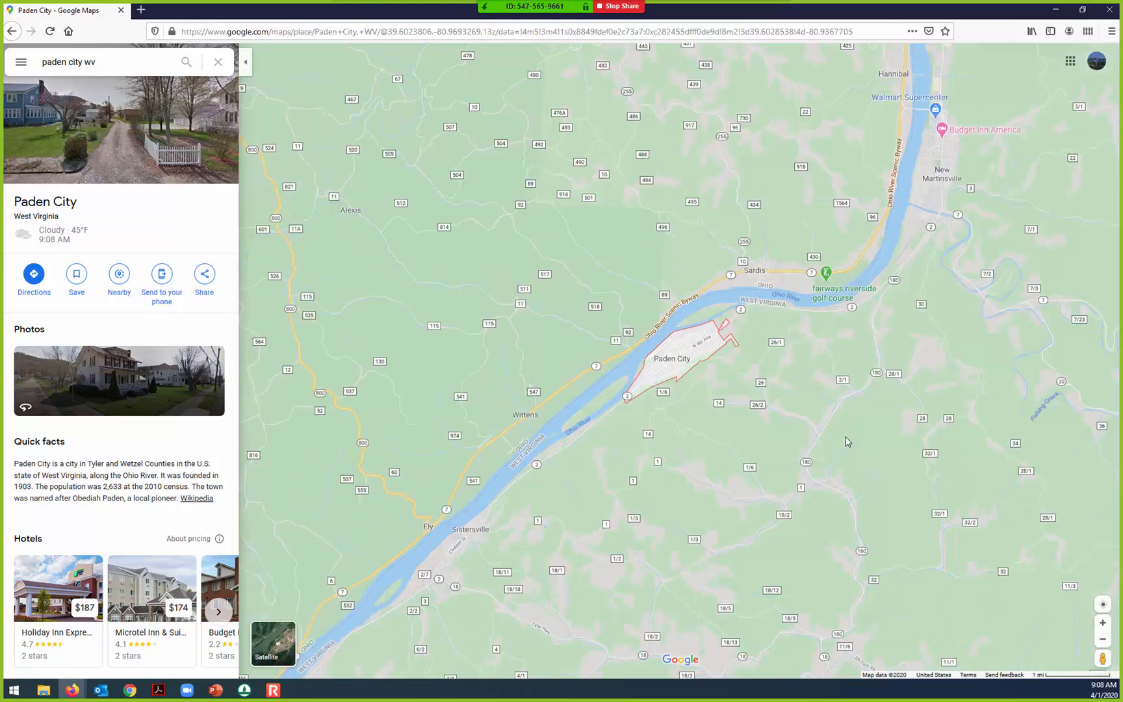
left_click_drag(845, 442, 679, 379)
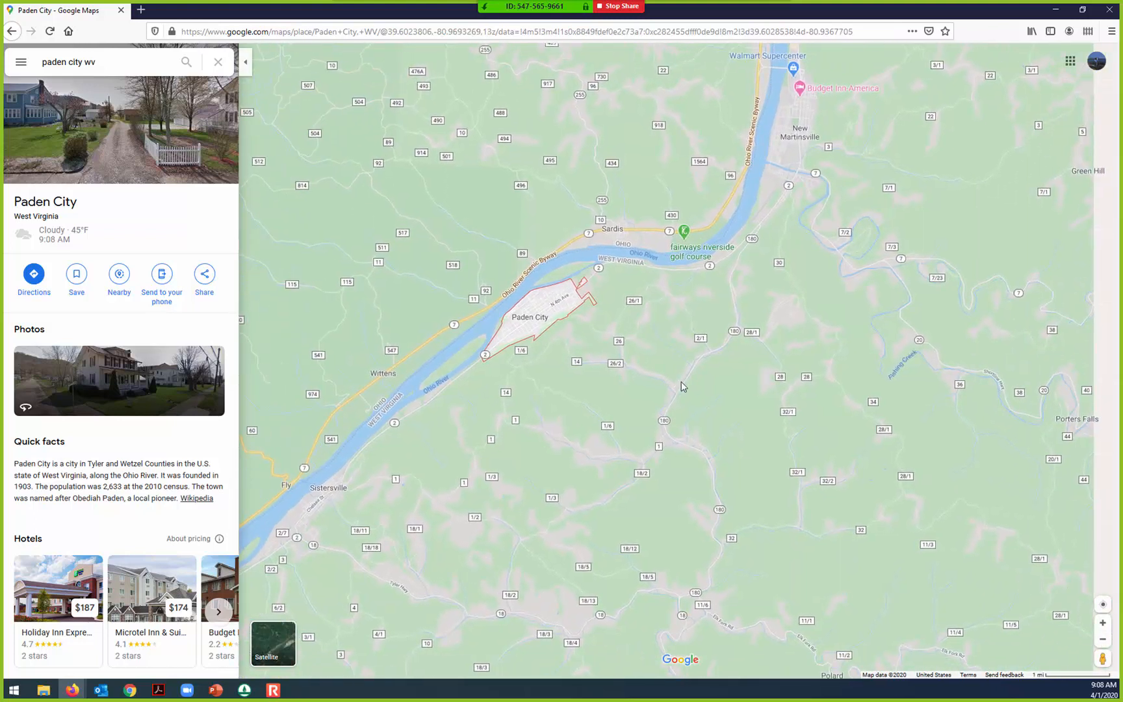
scroll(666, 400, "up", 1)
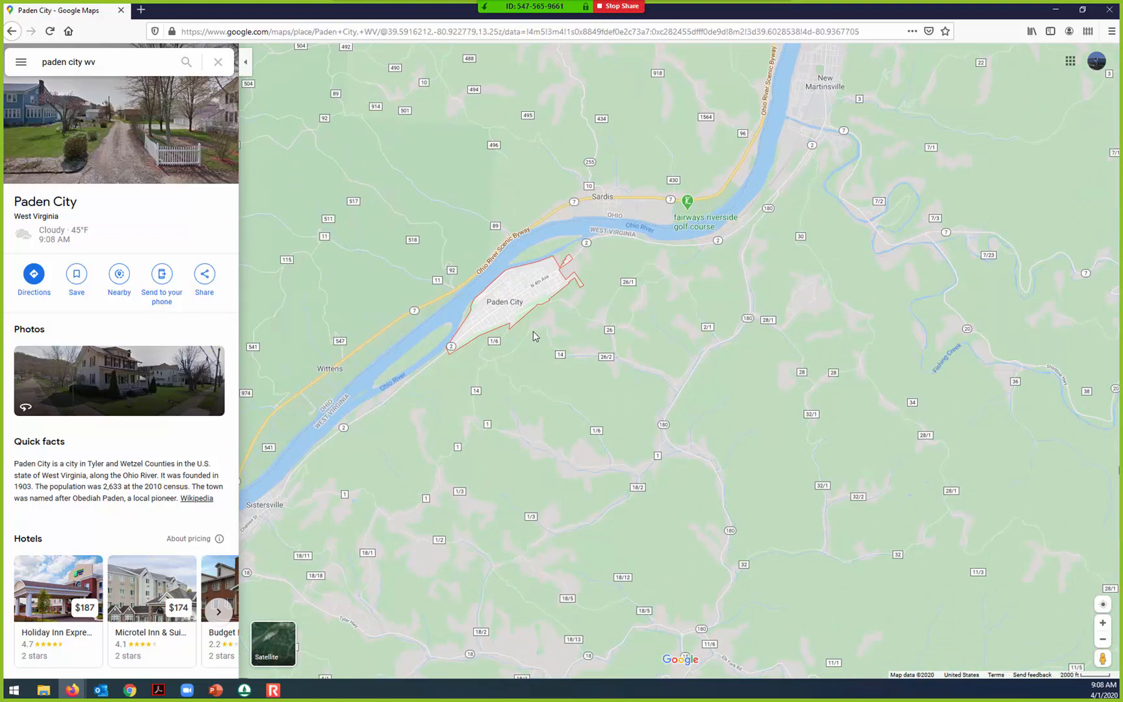
scroll(608, 359, "up", 1)
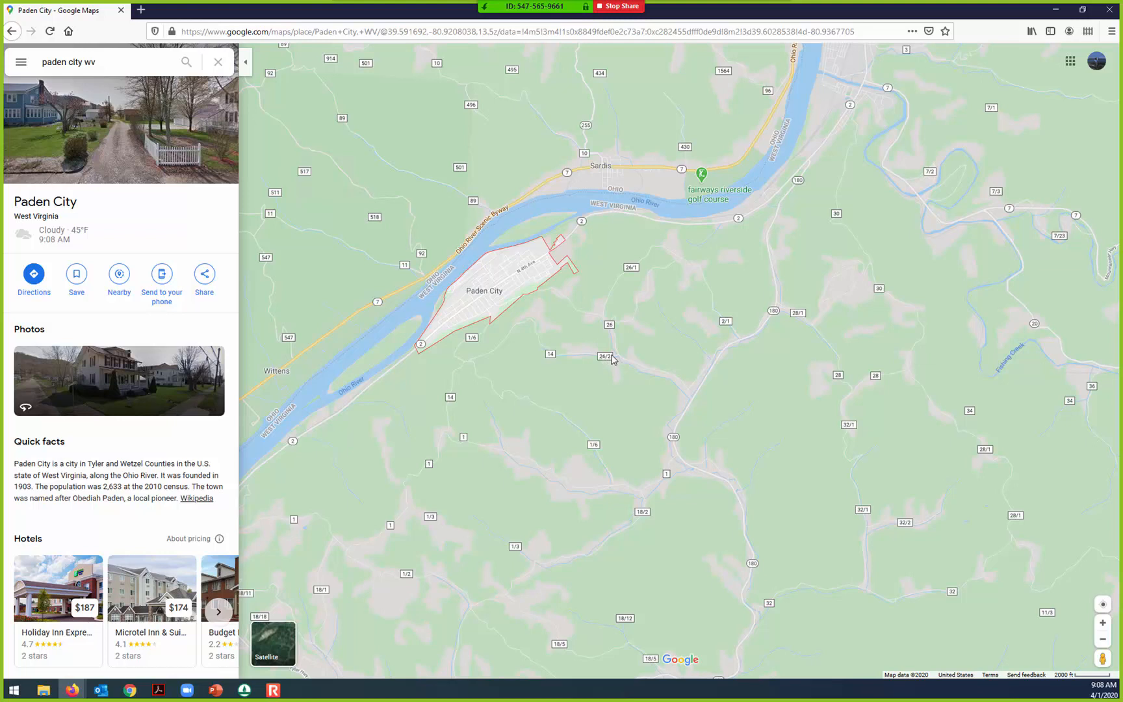
scroll(599, 363, "up", 3)
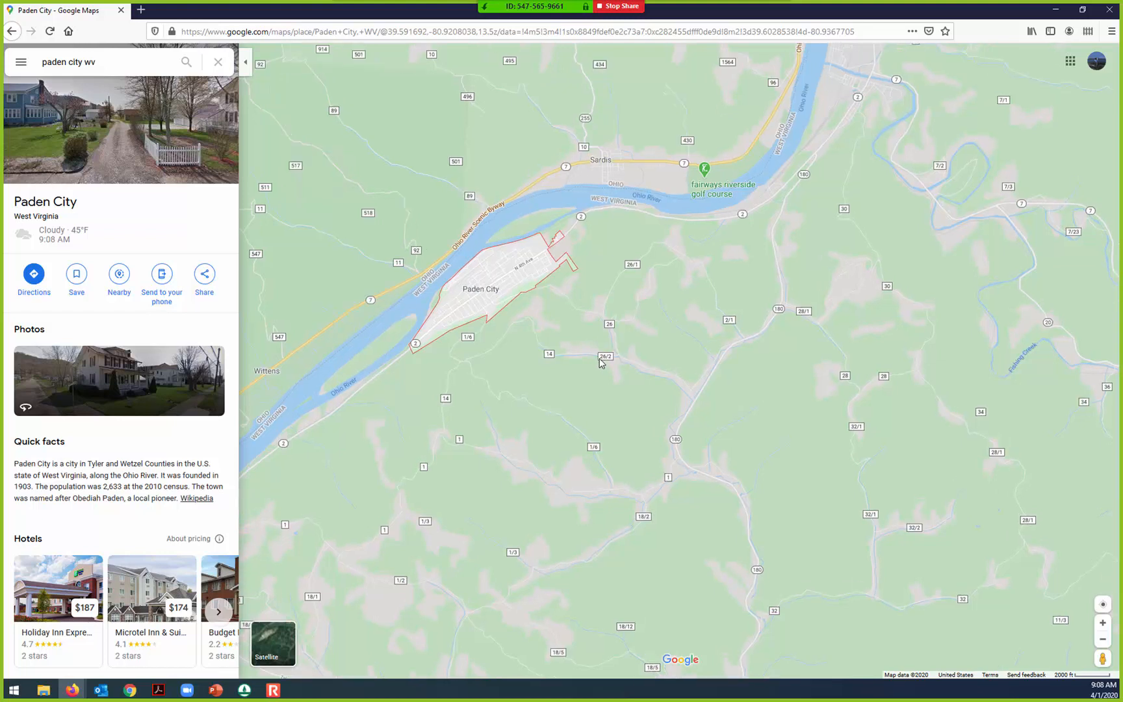
scroll(599, 363, "up", 2)
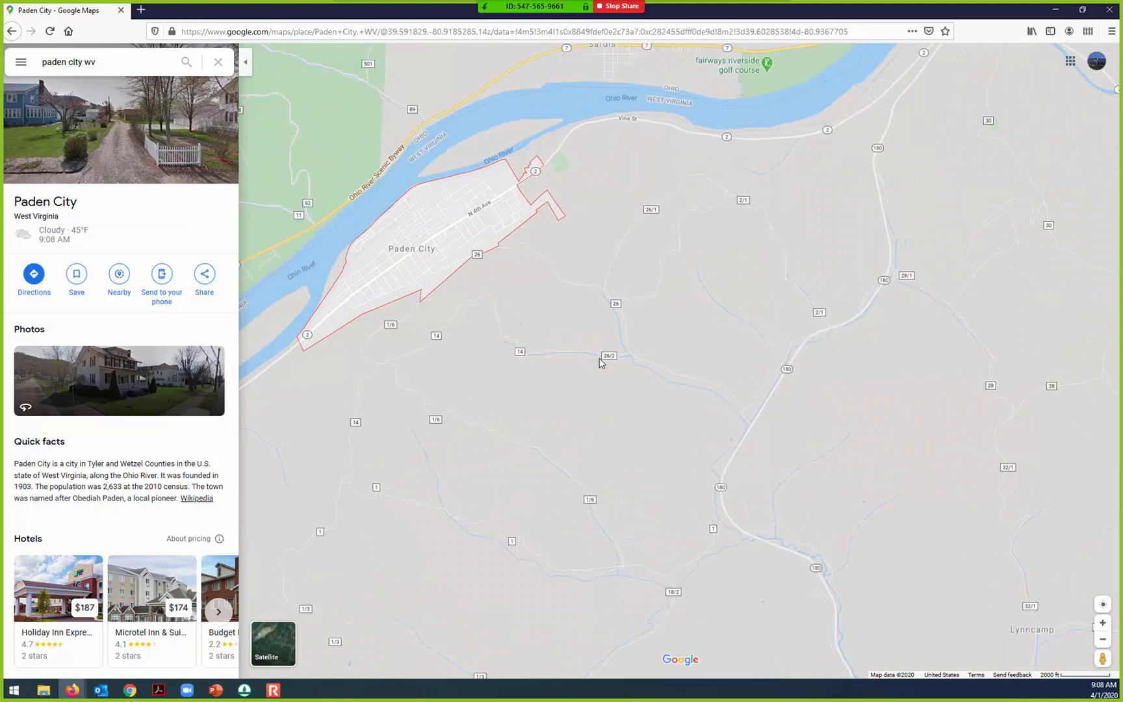
scroll(599, 363, "up", 5)
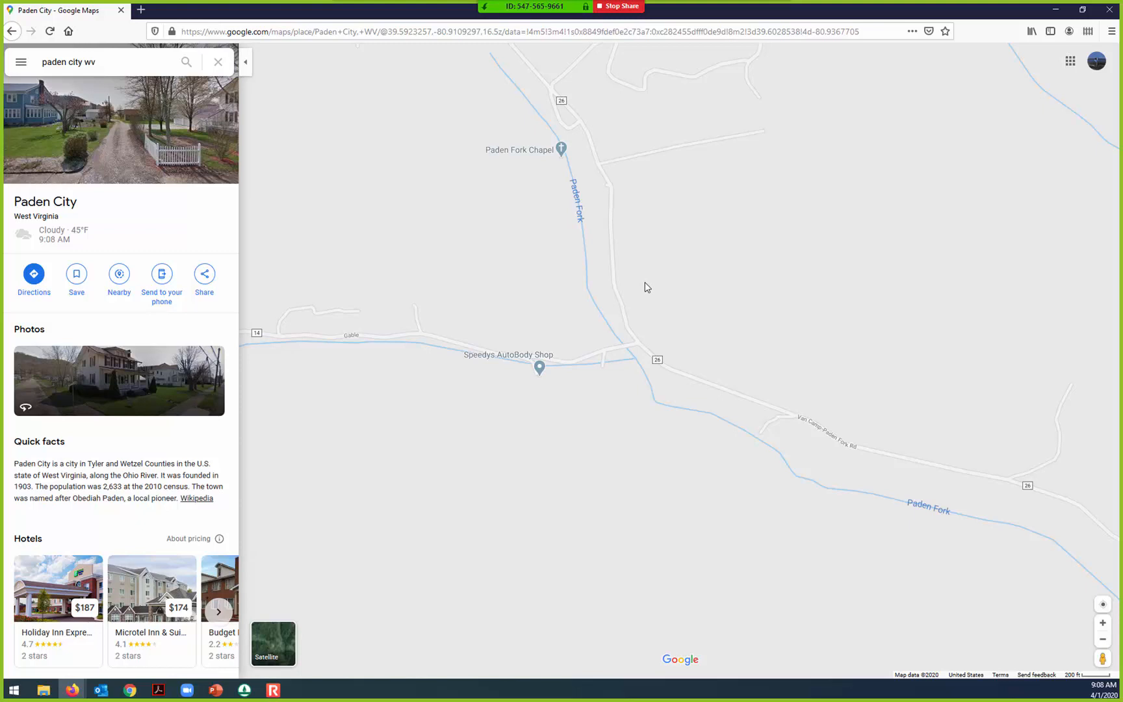
Step: Examine the terrain west of Paden Fork, following the tributary beside Gable and the roads around Gamble Run Rd
scroll(646, 287, "down", 3)
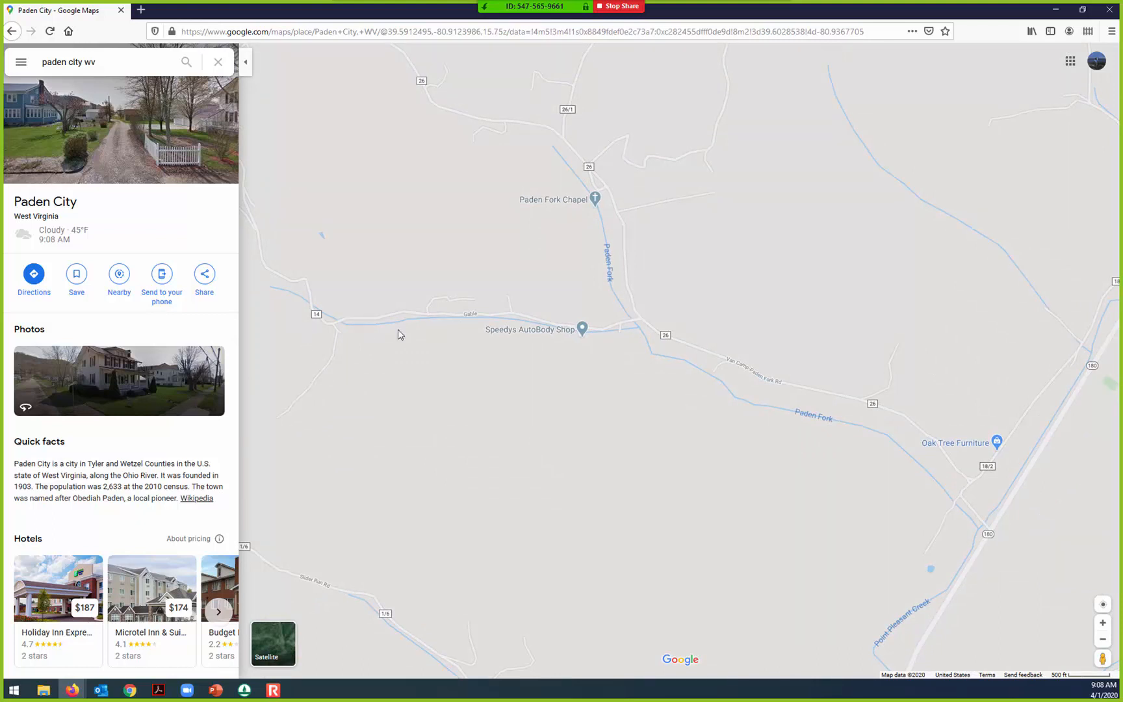
scroll(386, 333, "down", 1)
left_click_drag(437, 342, 591, 379)
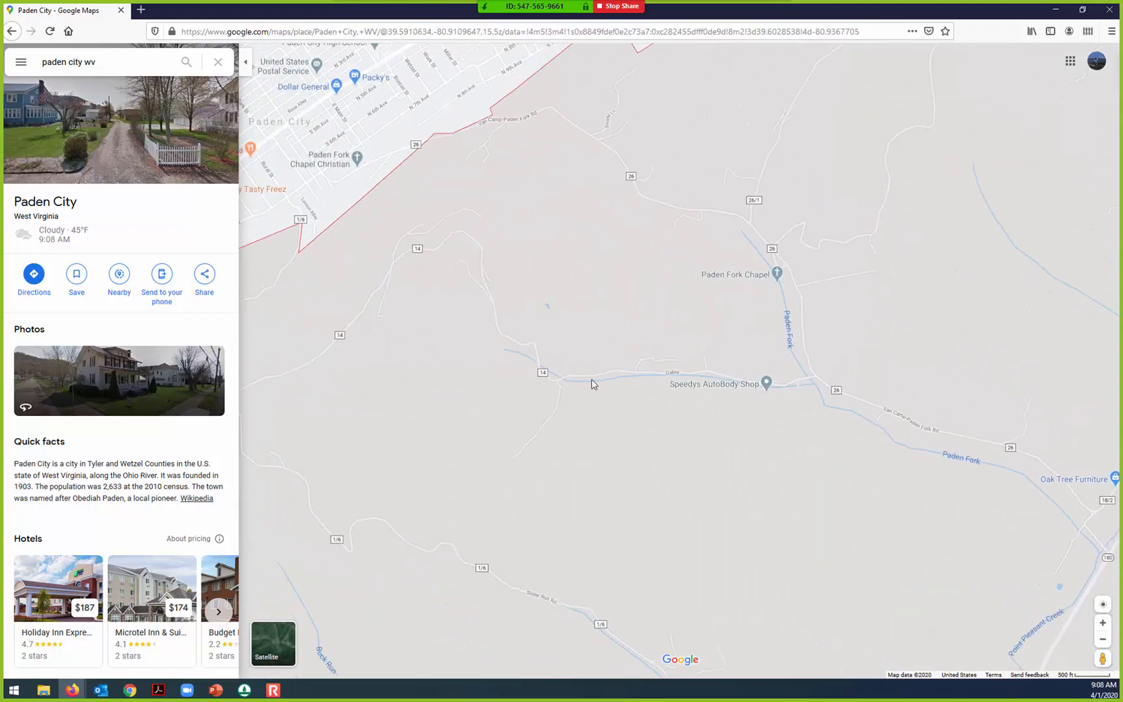
scroll(493, 352, "up", 1)
left_click_drag(395, 350, 610, 349)
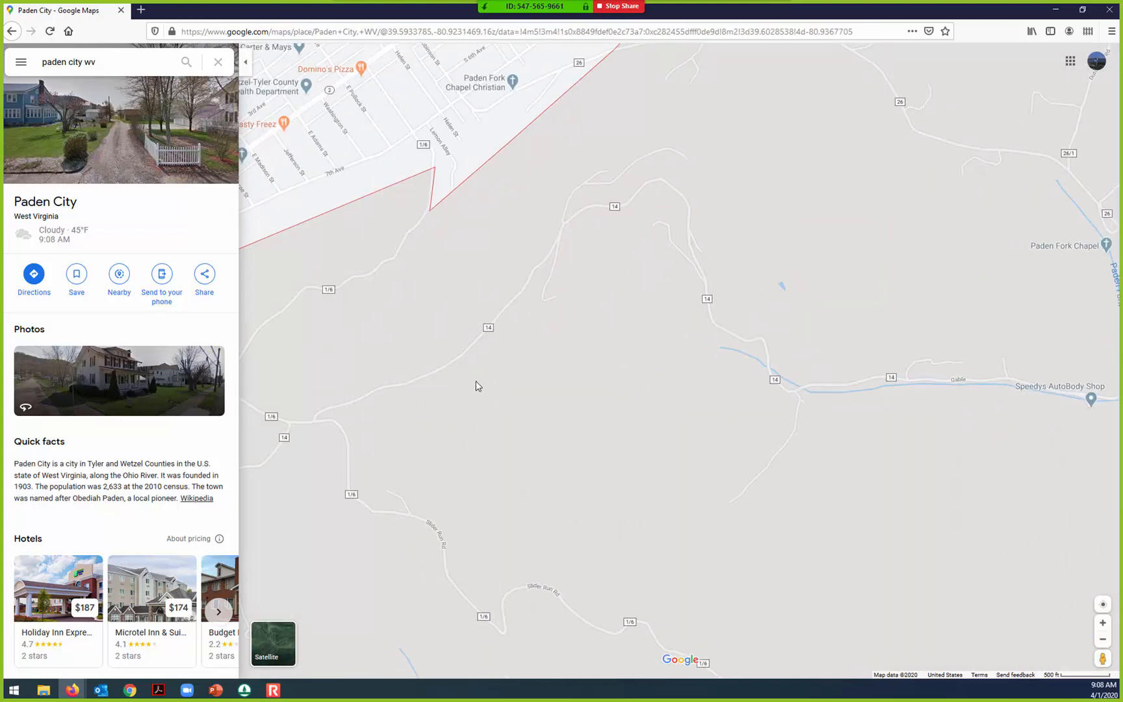
scroll(472, 368, "up", 1)
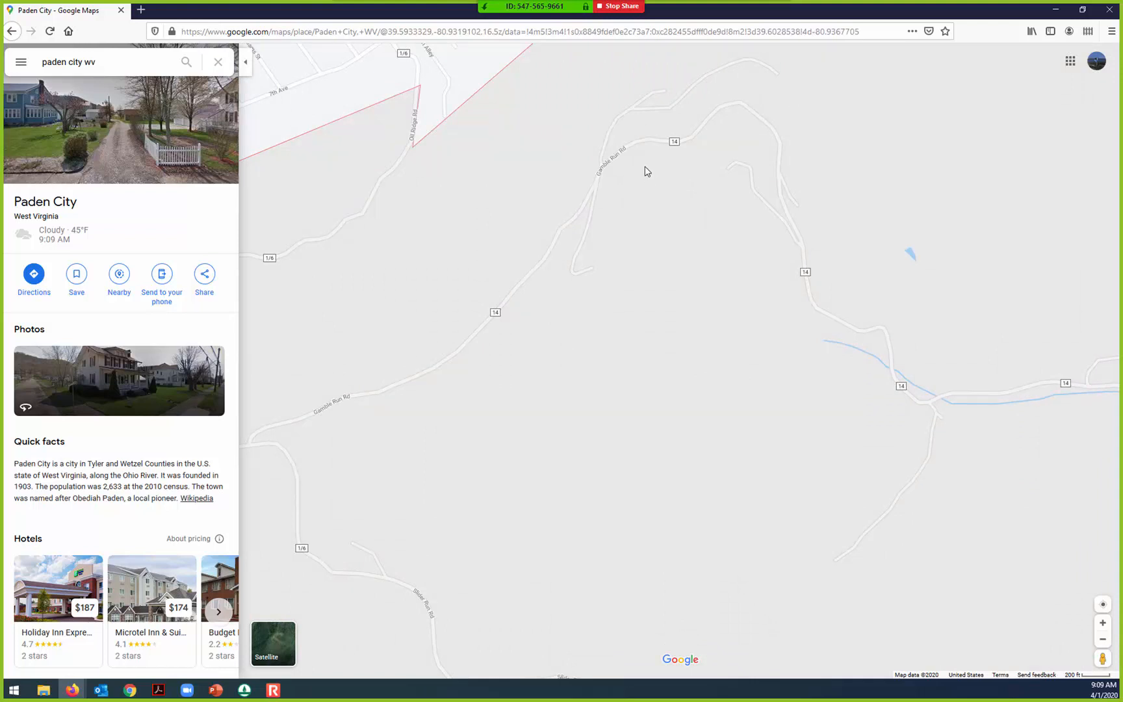
left_click_drag(692, 218, 416, 271)
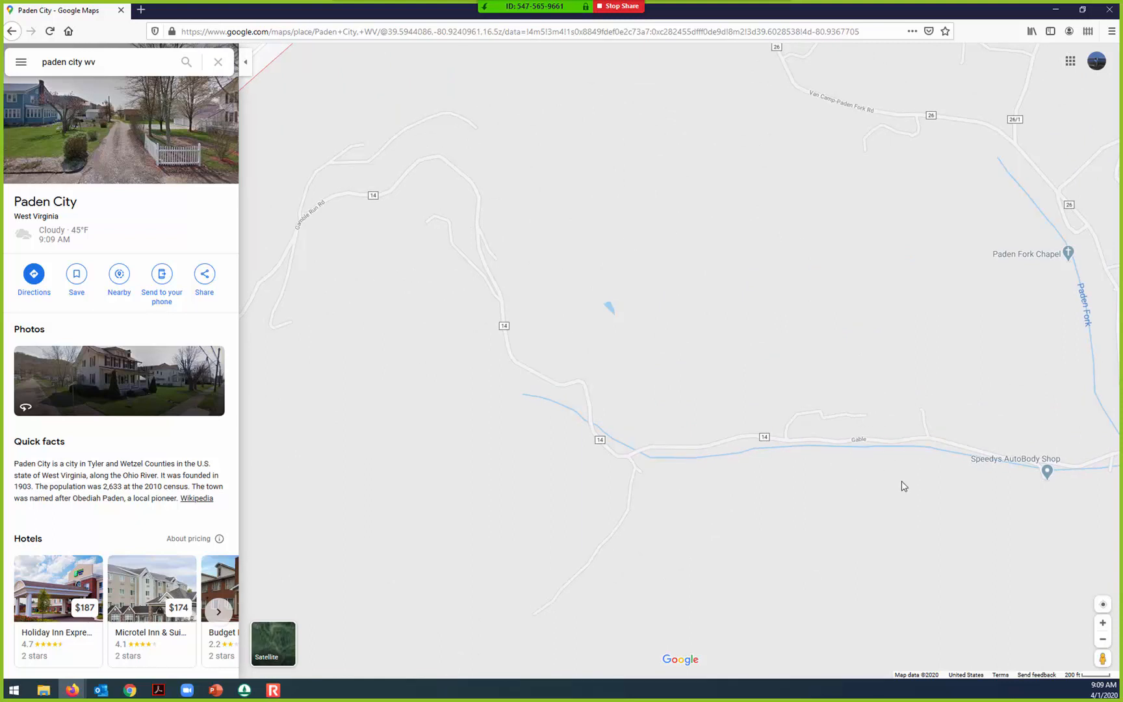
left_click_drag(902, 486, 640, 383)
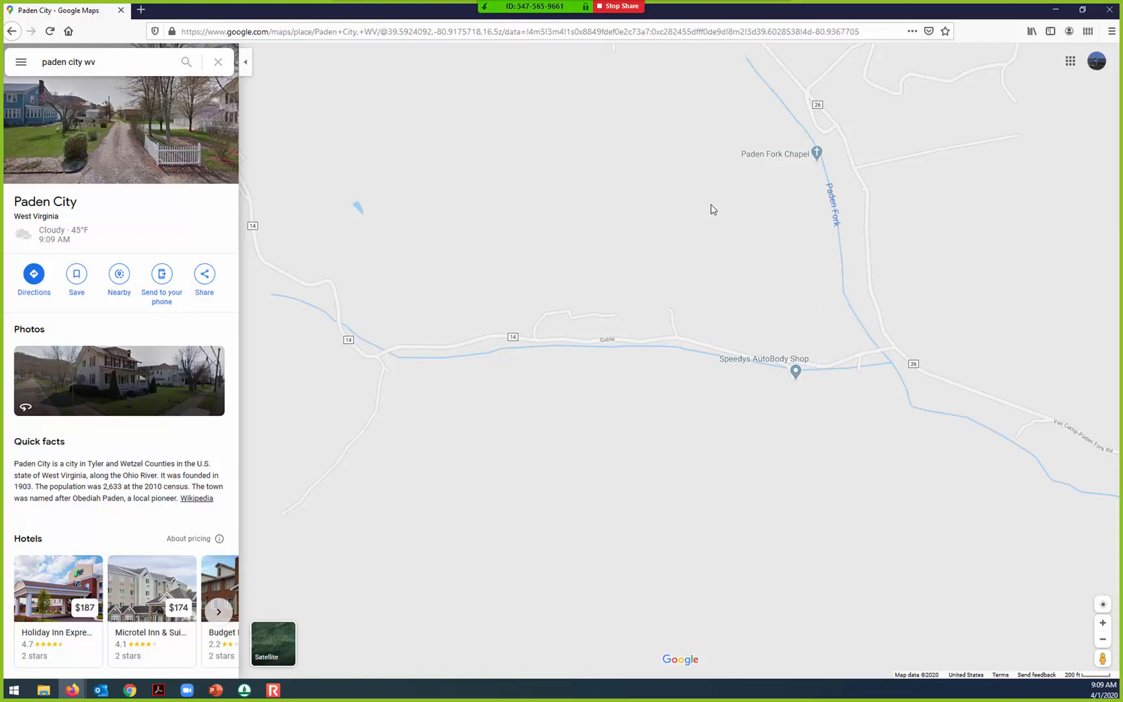
Step: Compare the location of the Paden Fork junction near Speedys AutoBody Shop with Paden City, and collapse the place details
scroll(715, 211, "down", 2)
left_click_drag(720, 276, 736, 357)
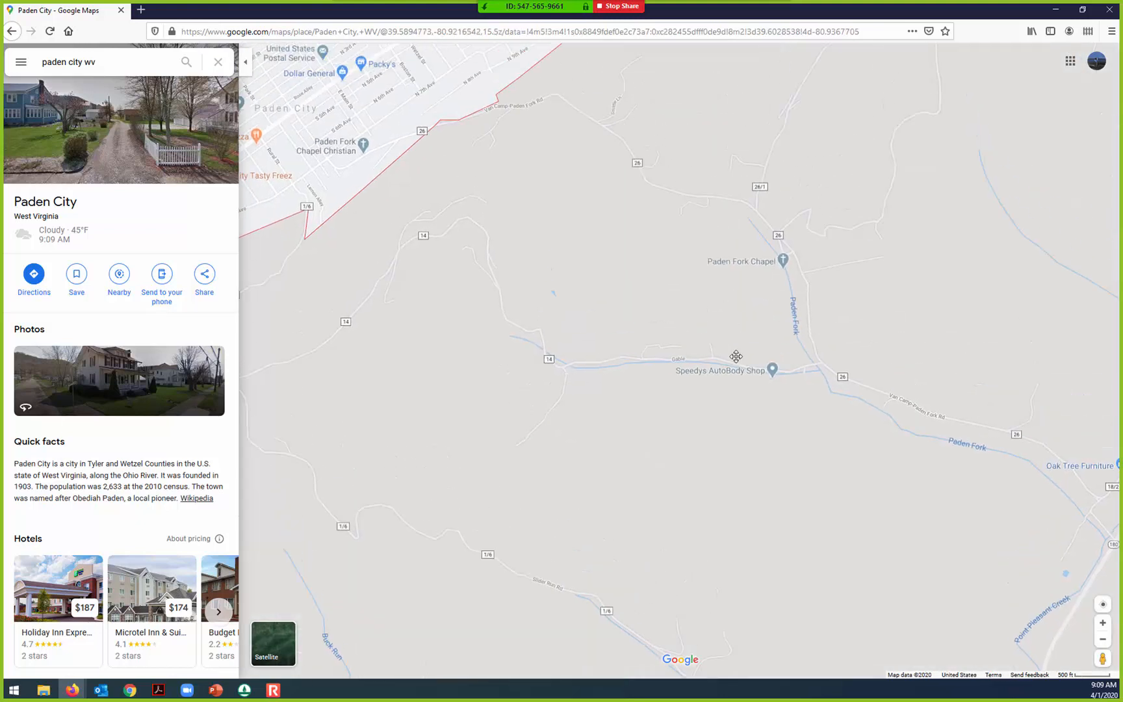
scroll(788, 287, "down", 1)
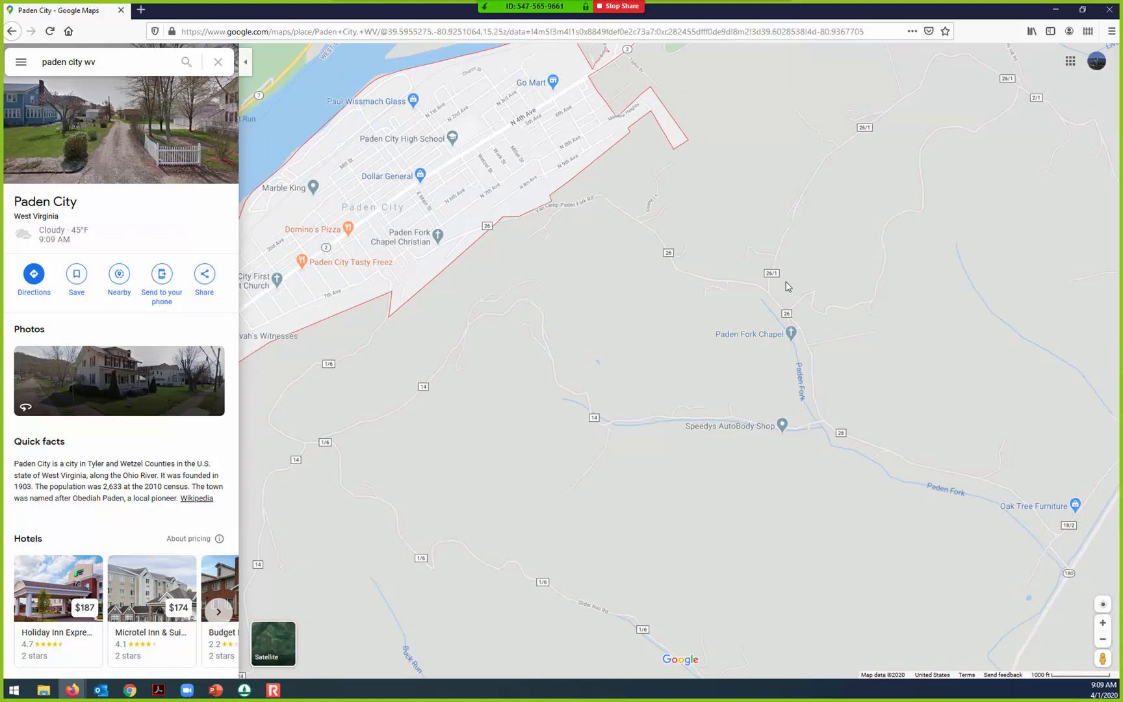
scroll(788, 287, "down", 1)
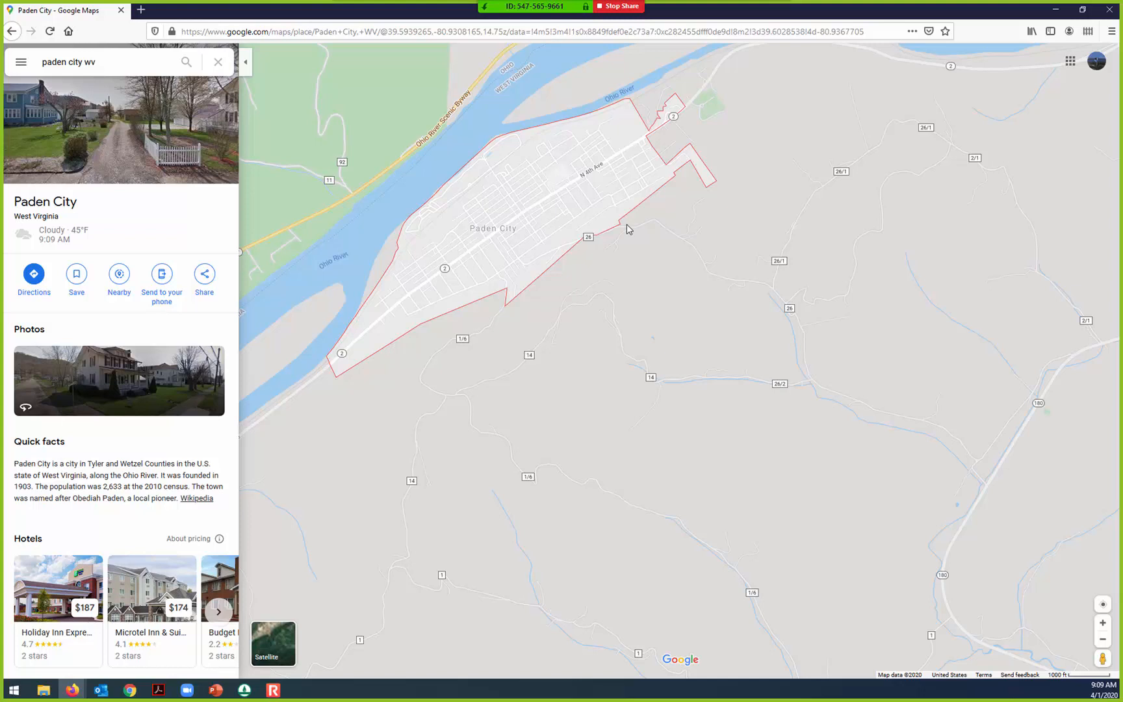
scroll(805, 383, "up", 1)
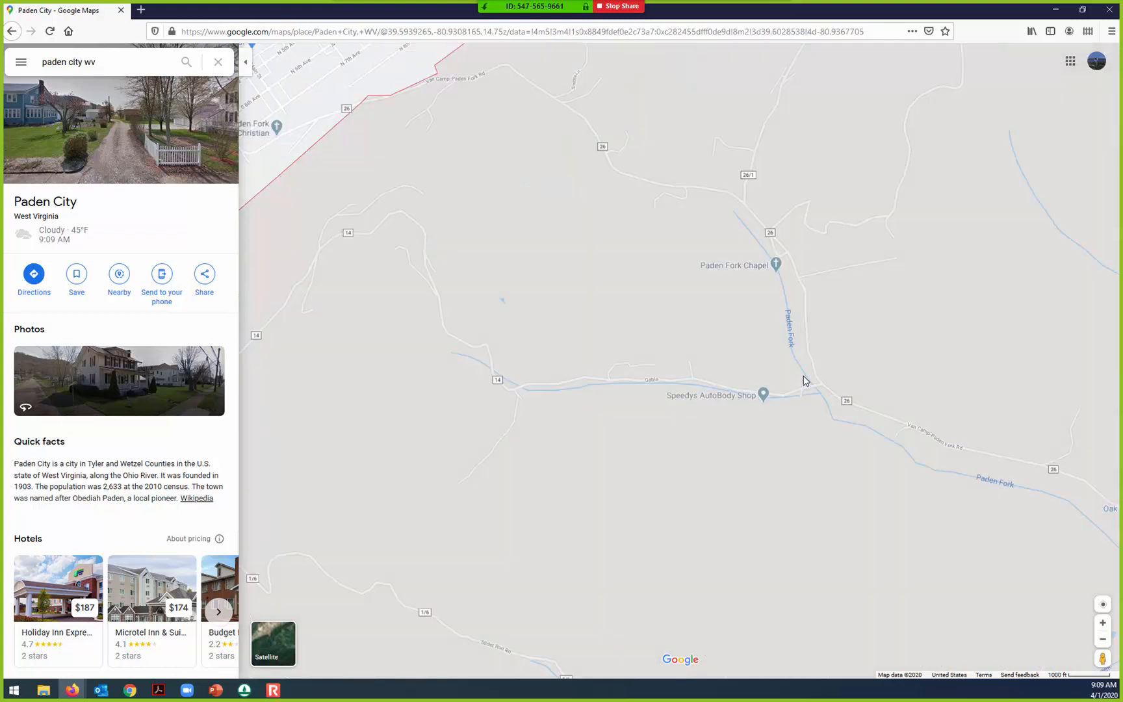
scroll(805, 382, "up", 1)
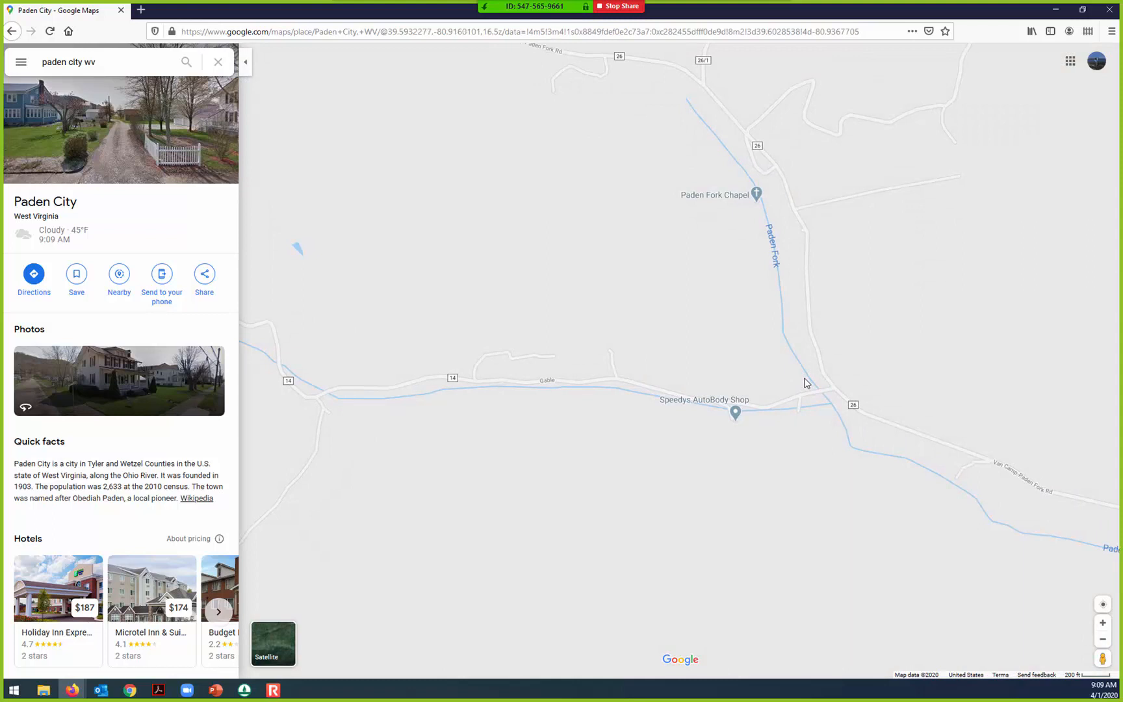
left_click(245, 63)
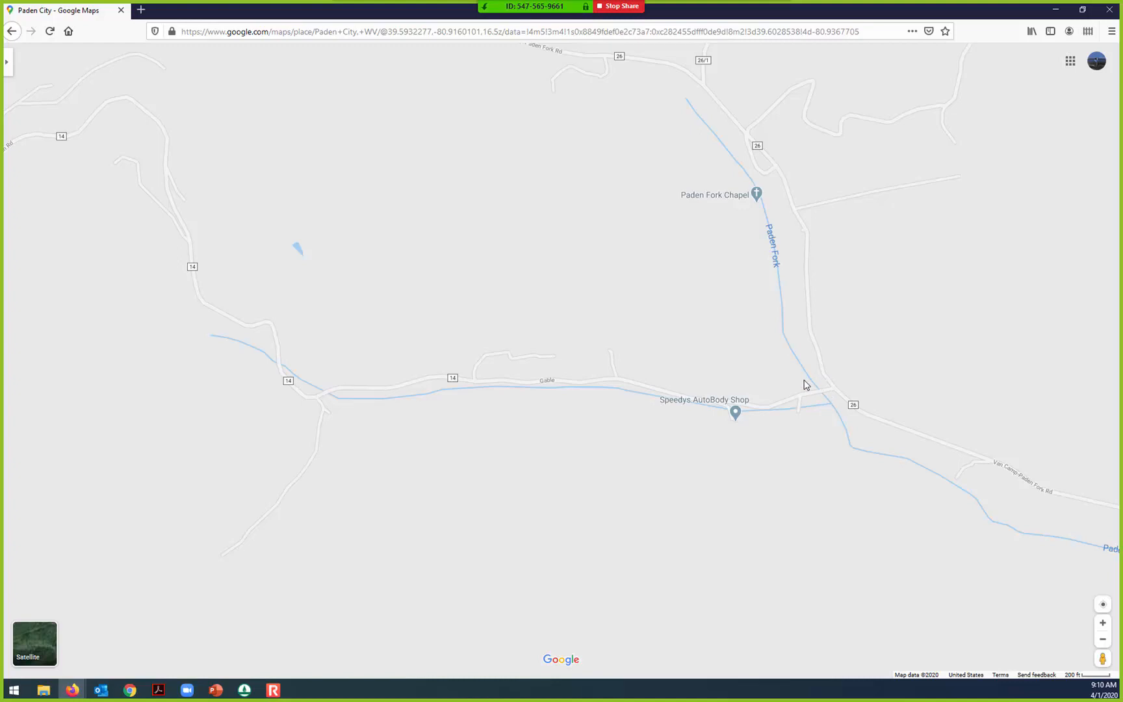
Step: Switch to WMS and open the hydrologic modeling wizard at its project filename page
mouse_move(286, 693)
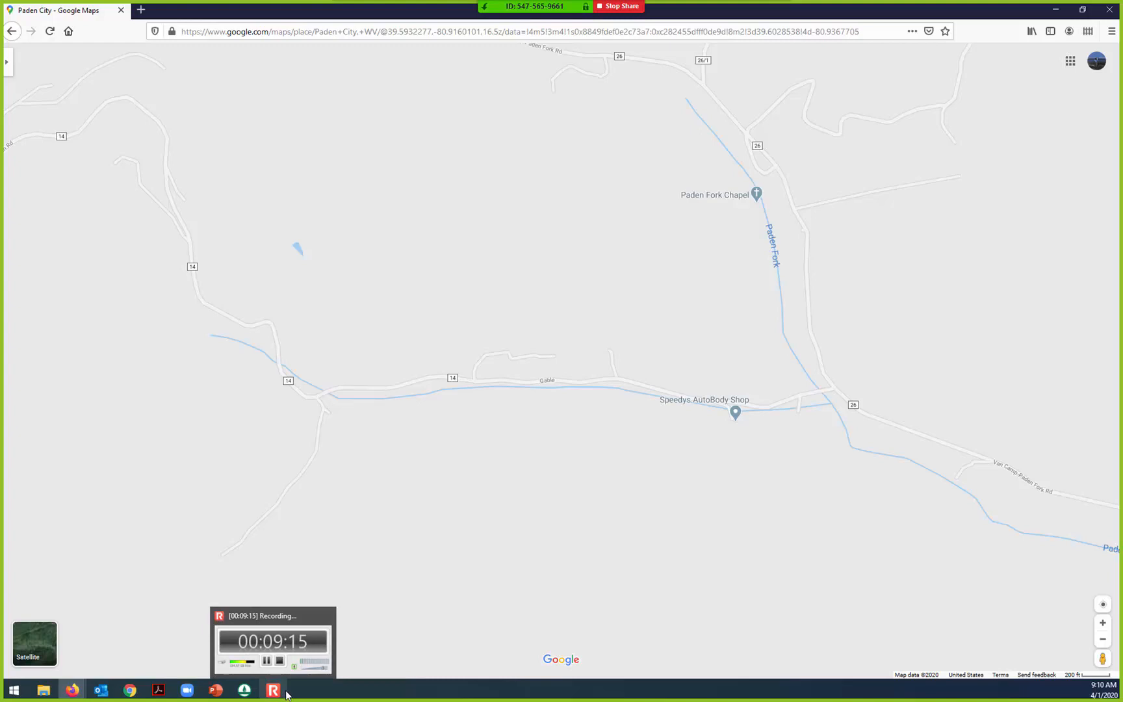
left_click(235, 693)
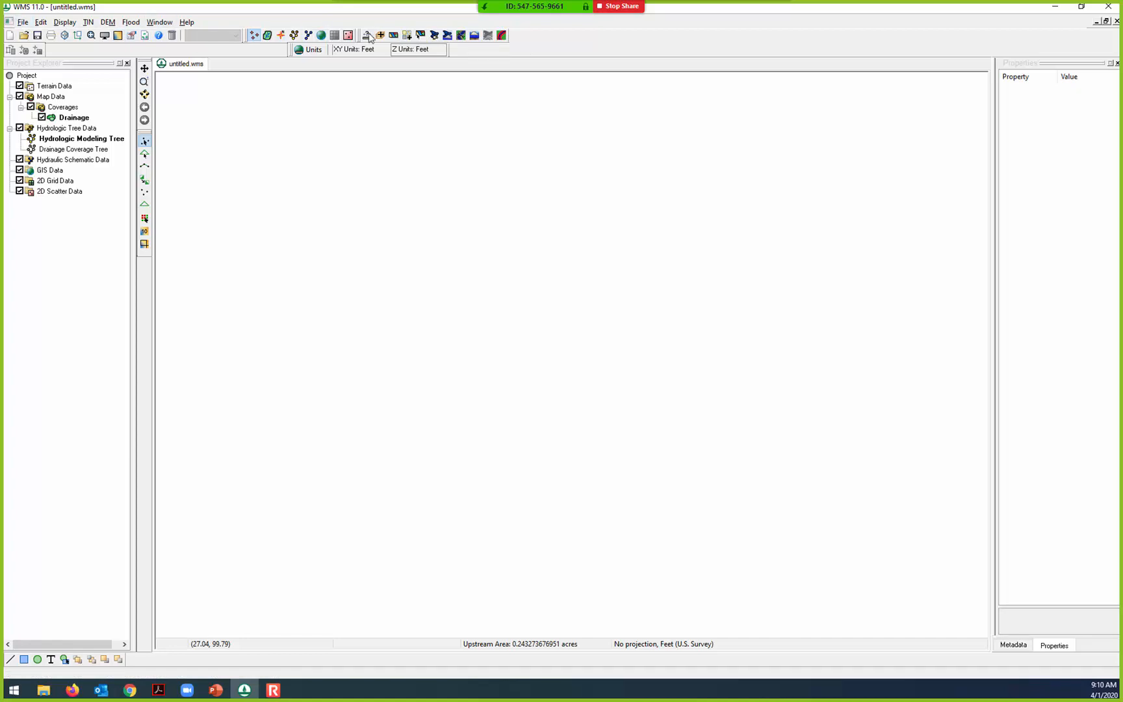
left_click(435, 37)
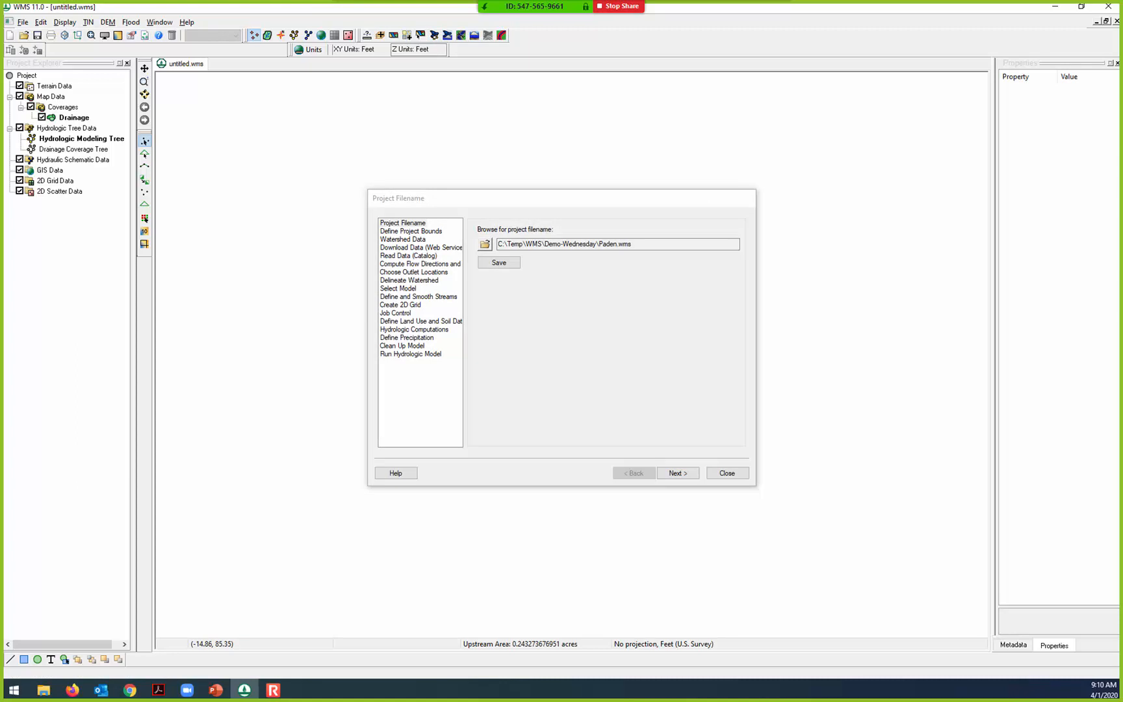
key("alt+Tab")
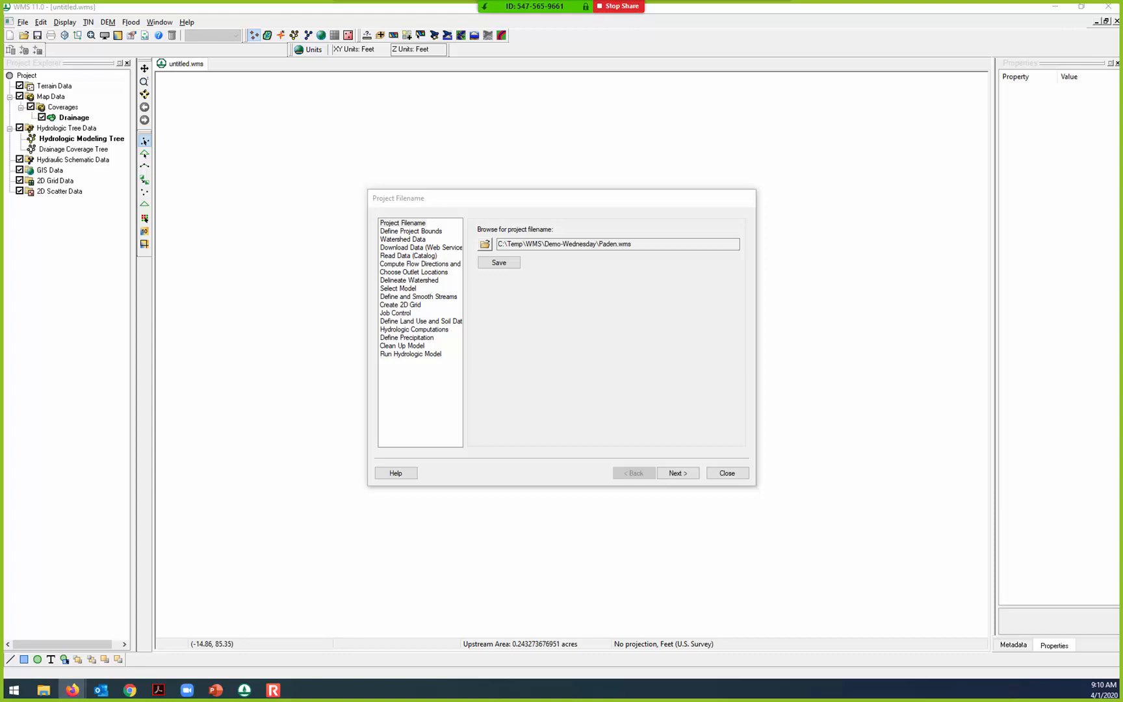
Step: Name the project file Paden-class-demo in the Demo-Wednesday folder and save the project
left_click(483, 245)
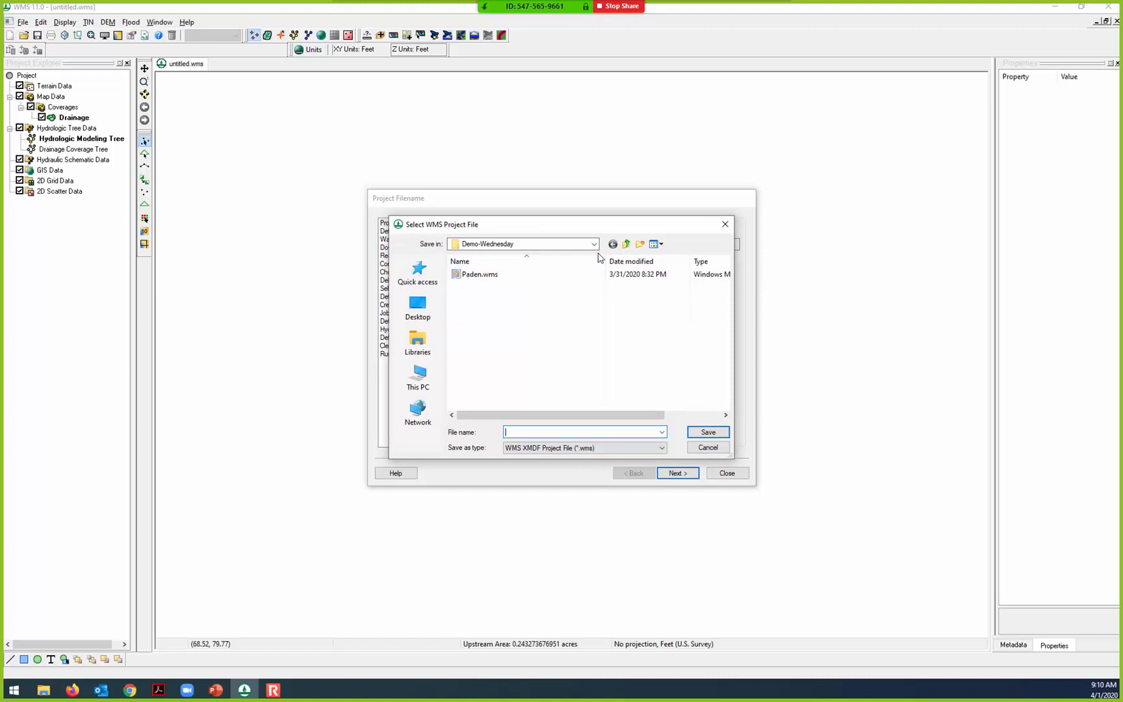
left_click(594, 244)
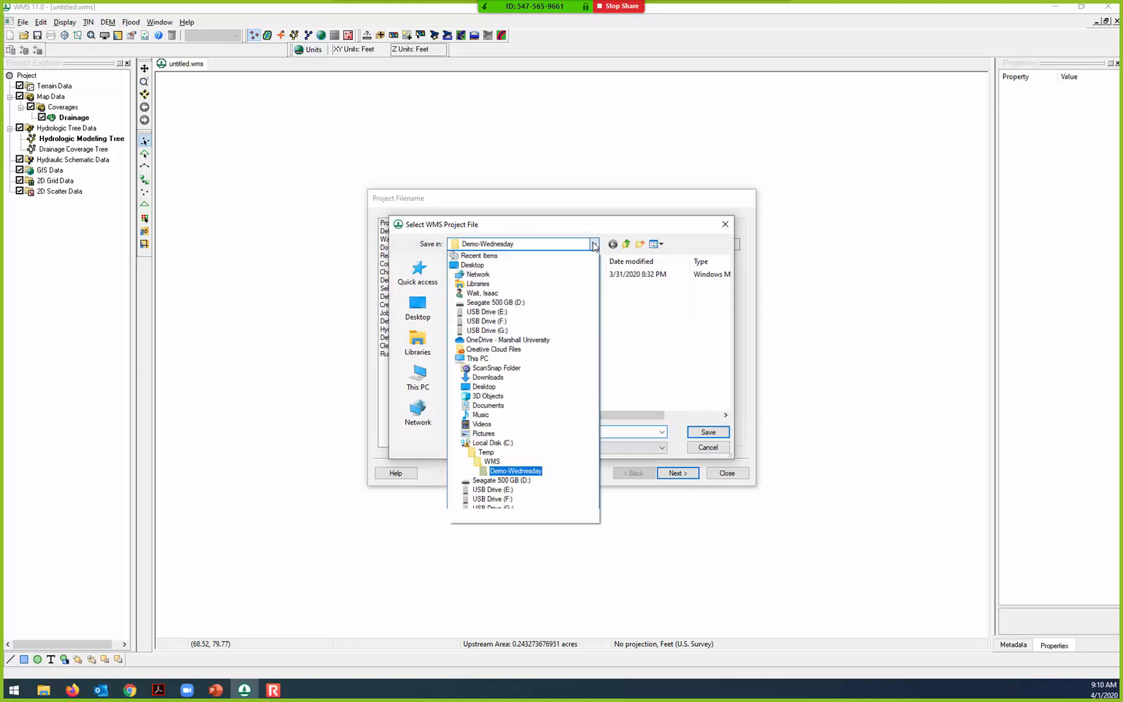
left_click(519, 471)
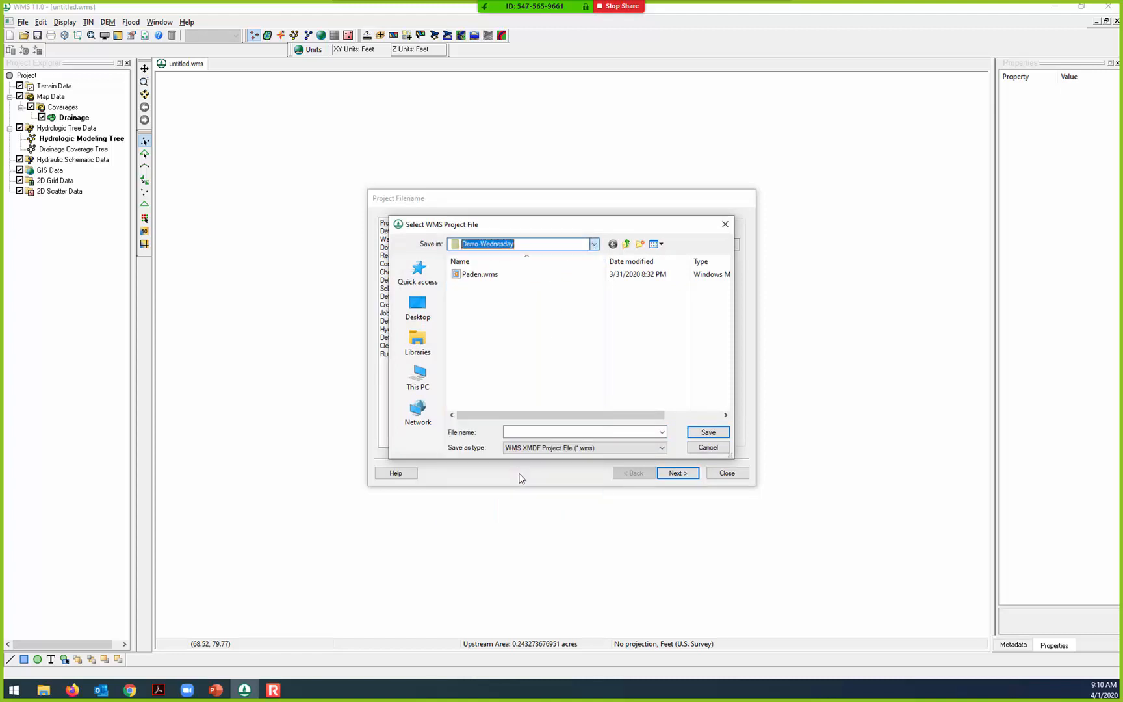
left_click(511, 431)
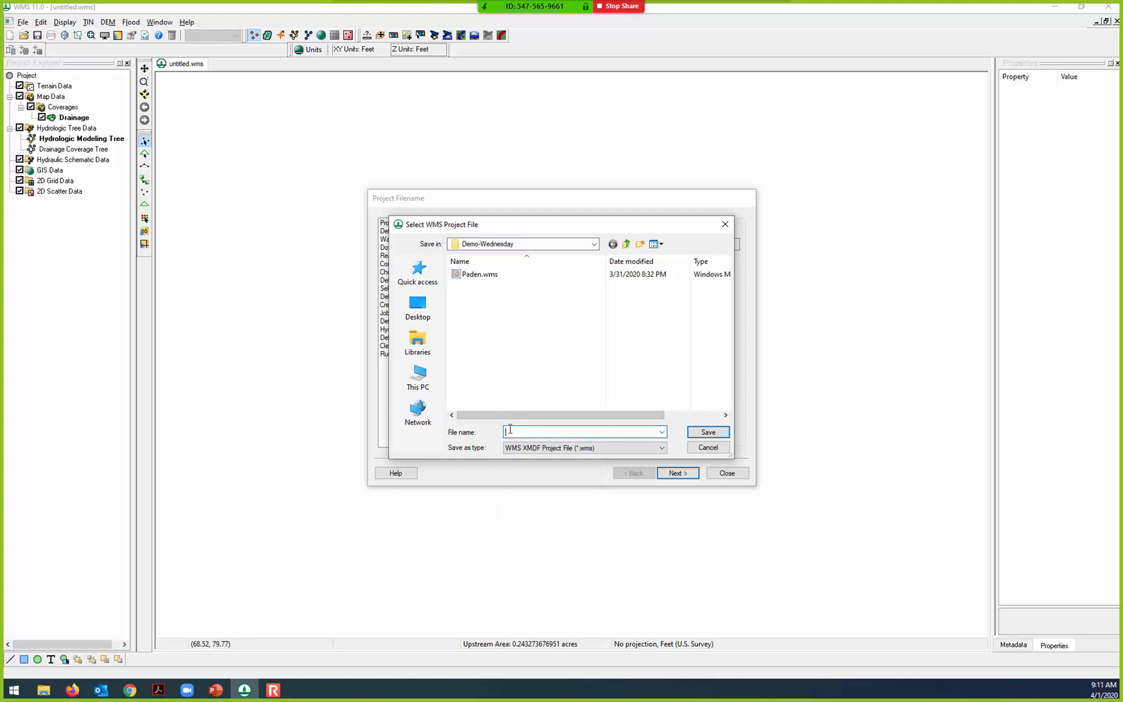
type("Paden-class-demo")
left_click(699, 432)
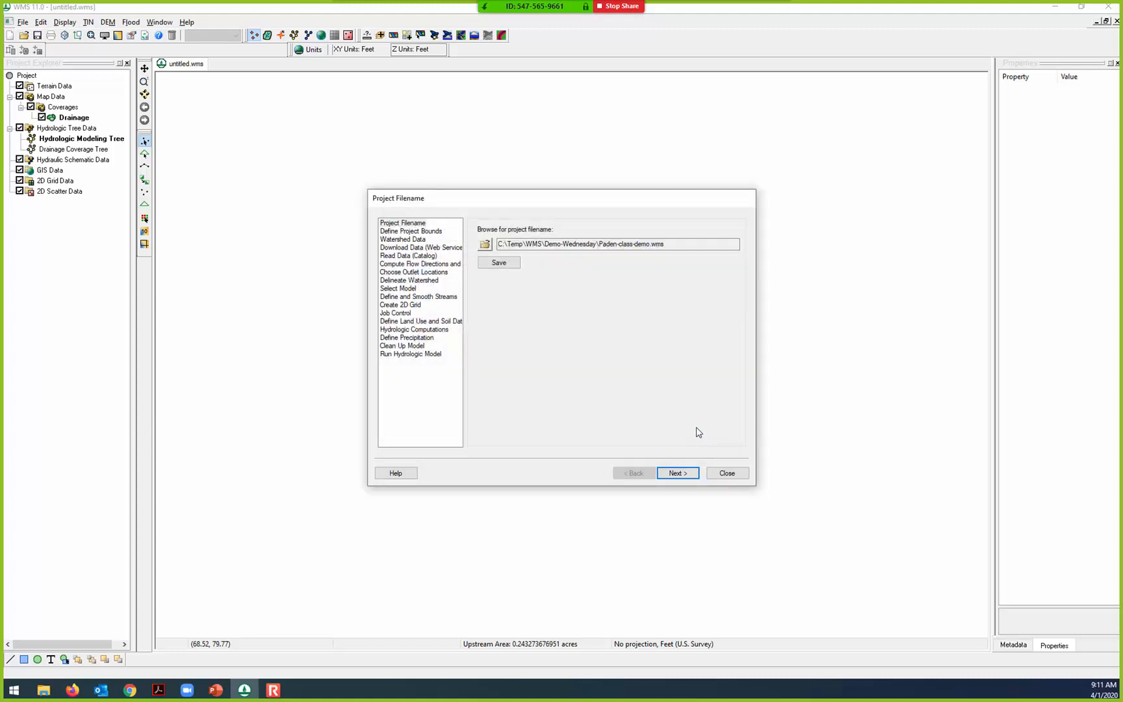
left_click(260, 106)
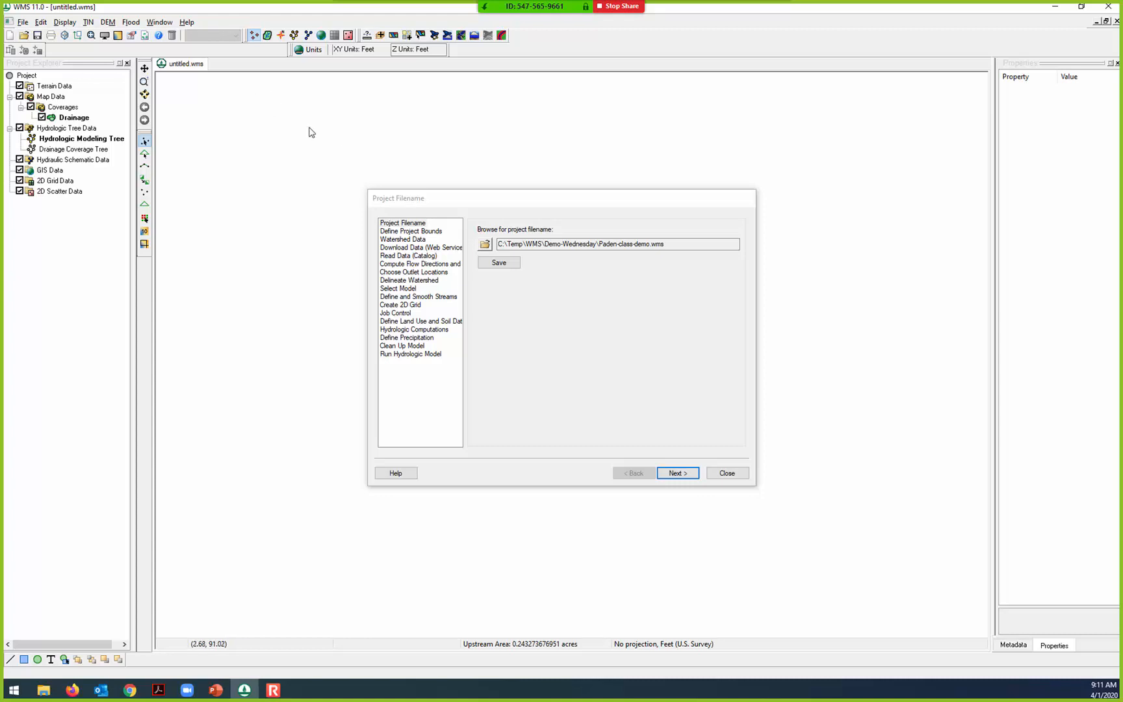
left_click(498, 264)
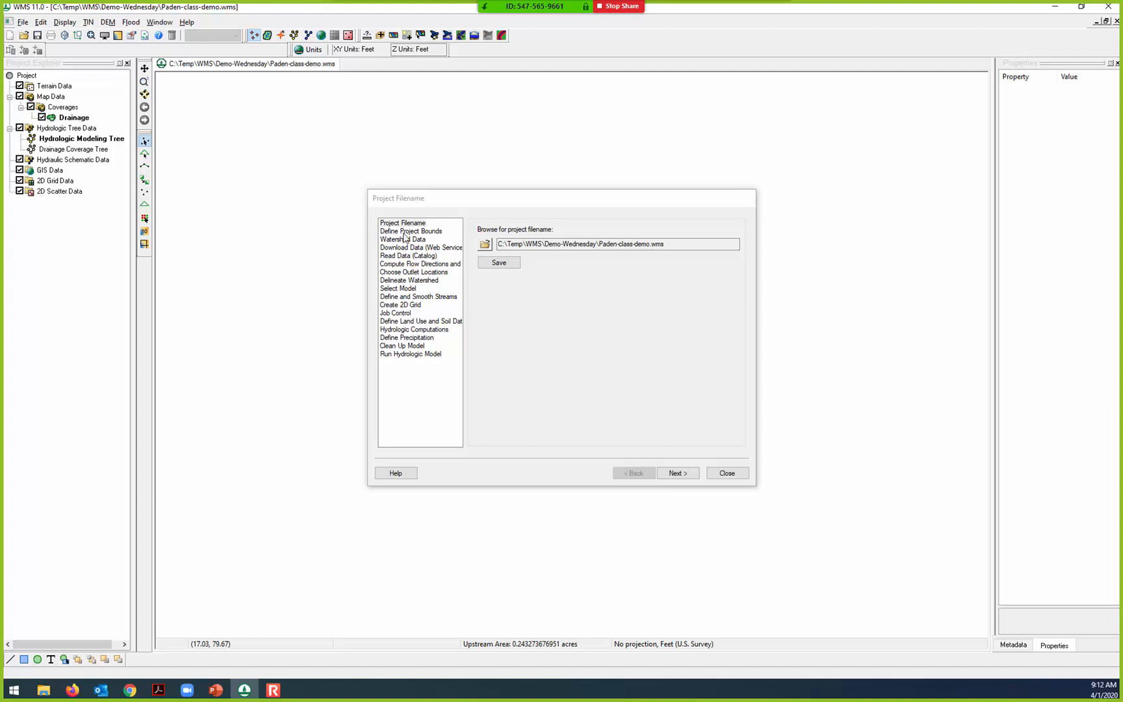
Step: Go to the project bounds, choose a global projection for the project, and expand the projected UTM coordinate systems
left_click(691, 478)
left_click(689, 477)
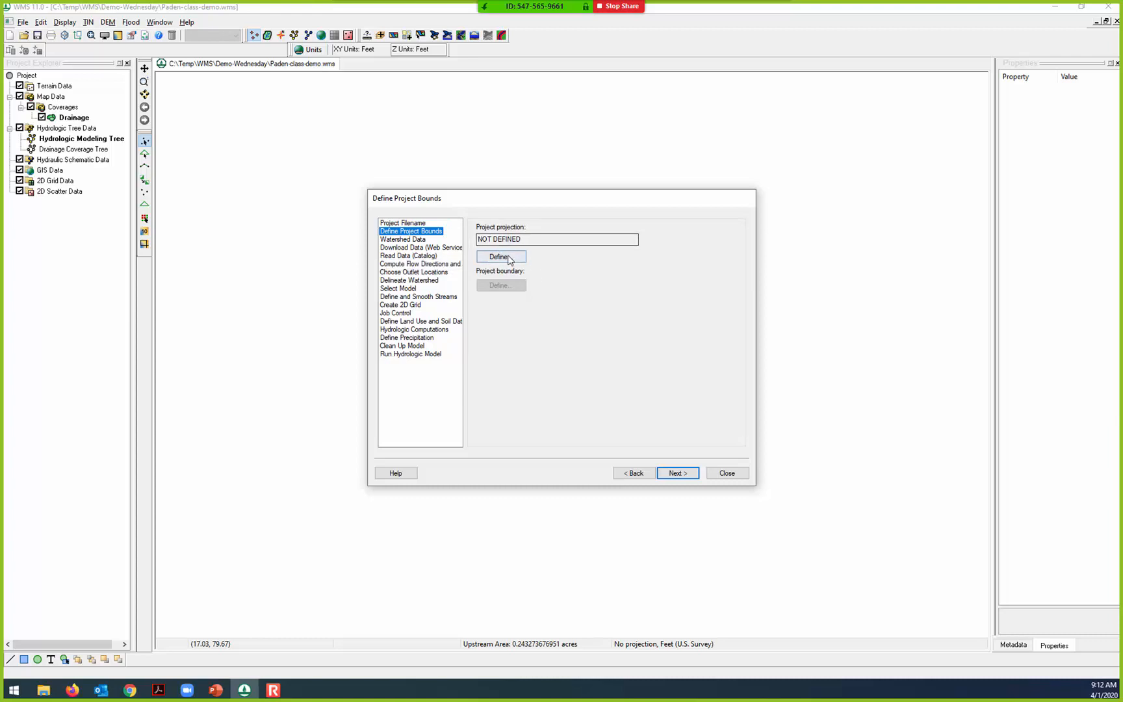
left_click(510, 260)
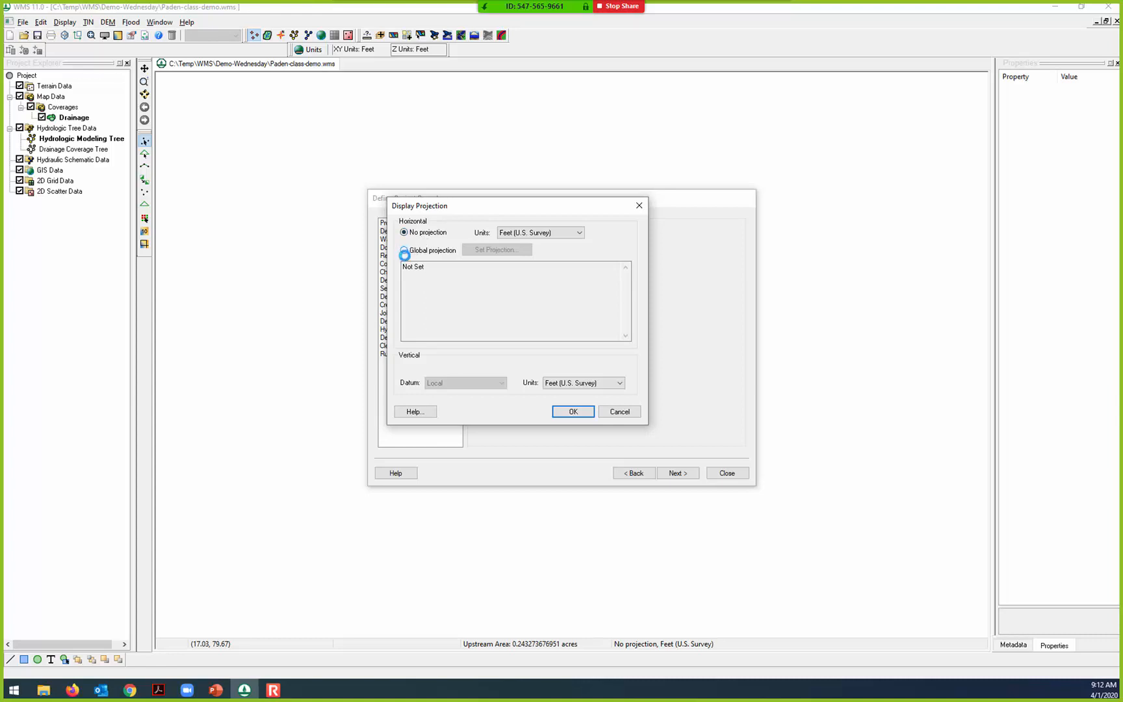
left_click(404, 252)
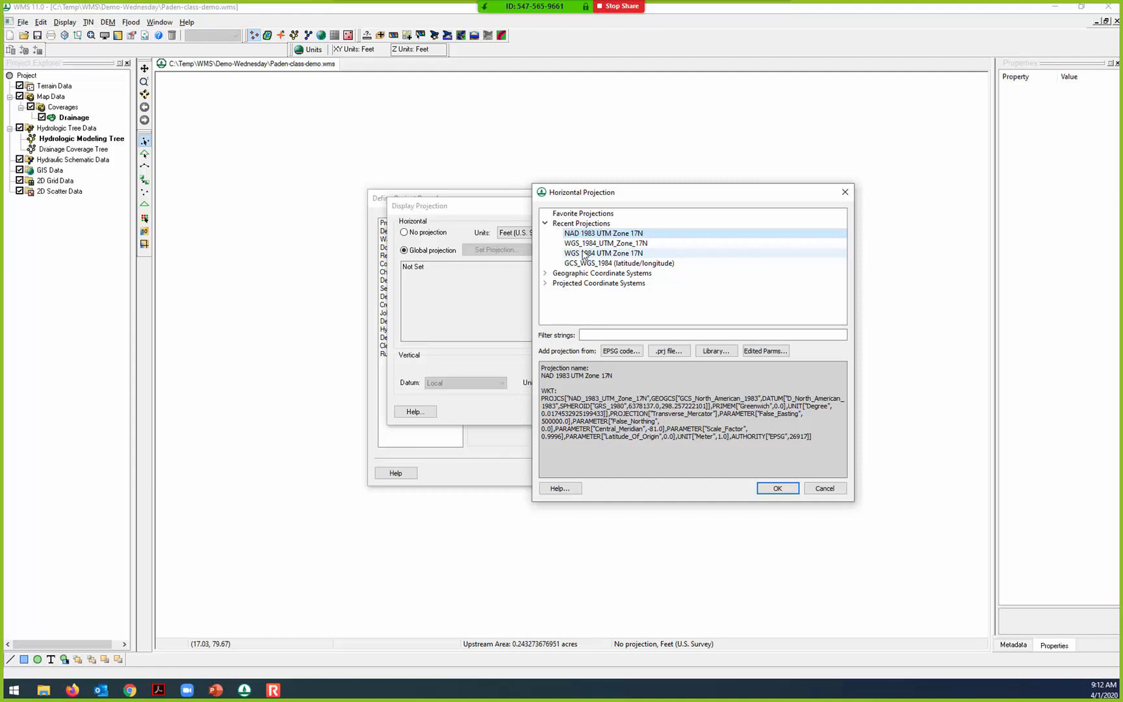
left_click(546, 284)
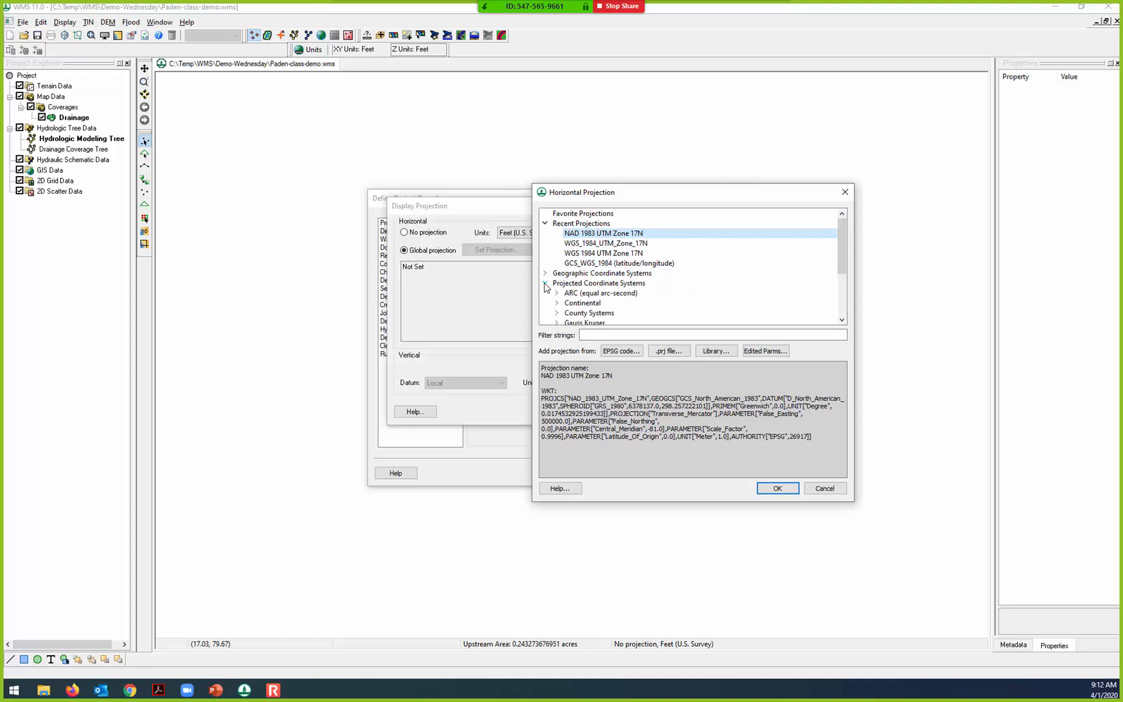
left_click_drag(842, 249, 844, 279)
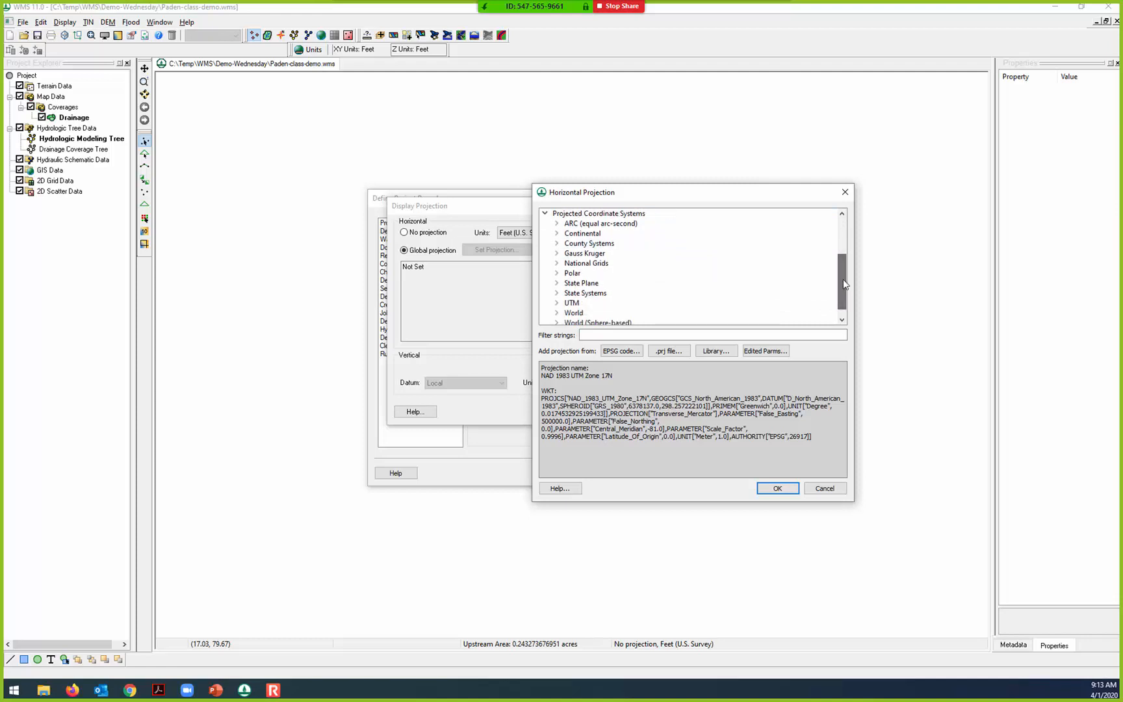
left_click(557, 302)
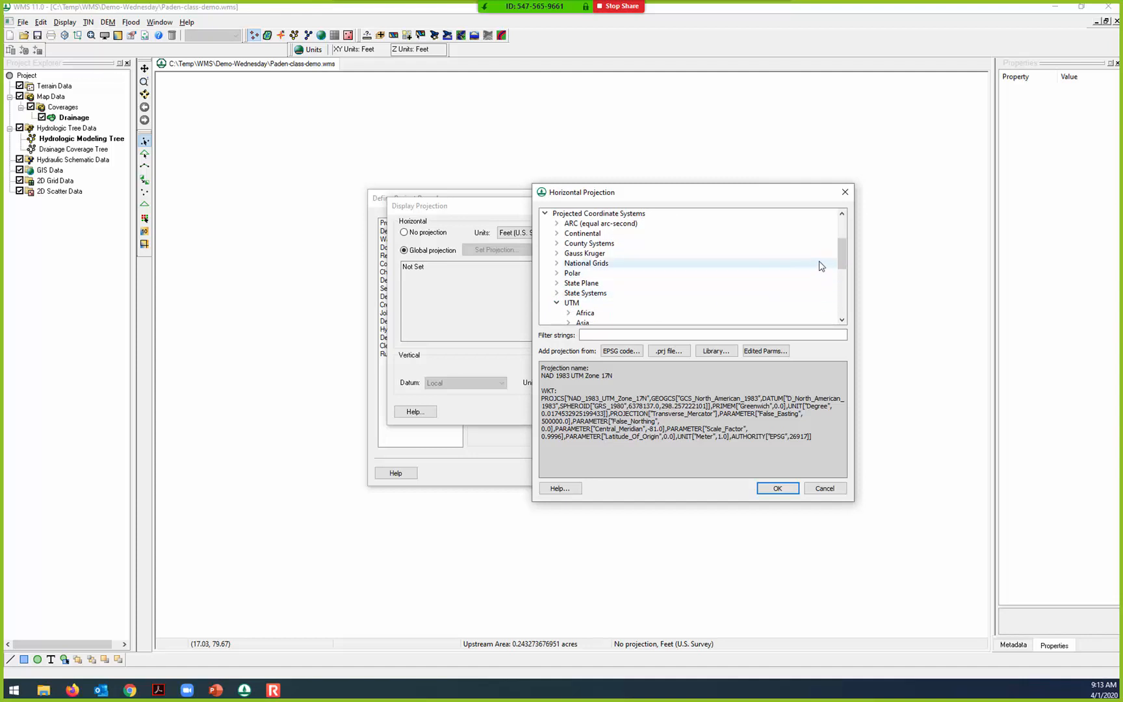
left_click_drag(841, 258, 840, 299)
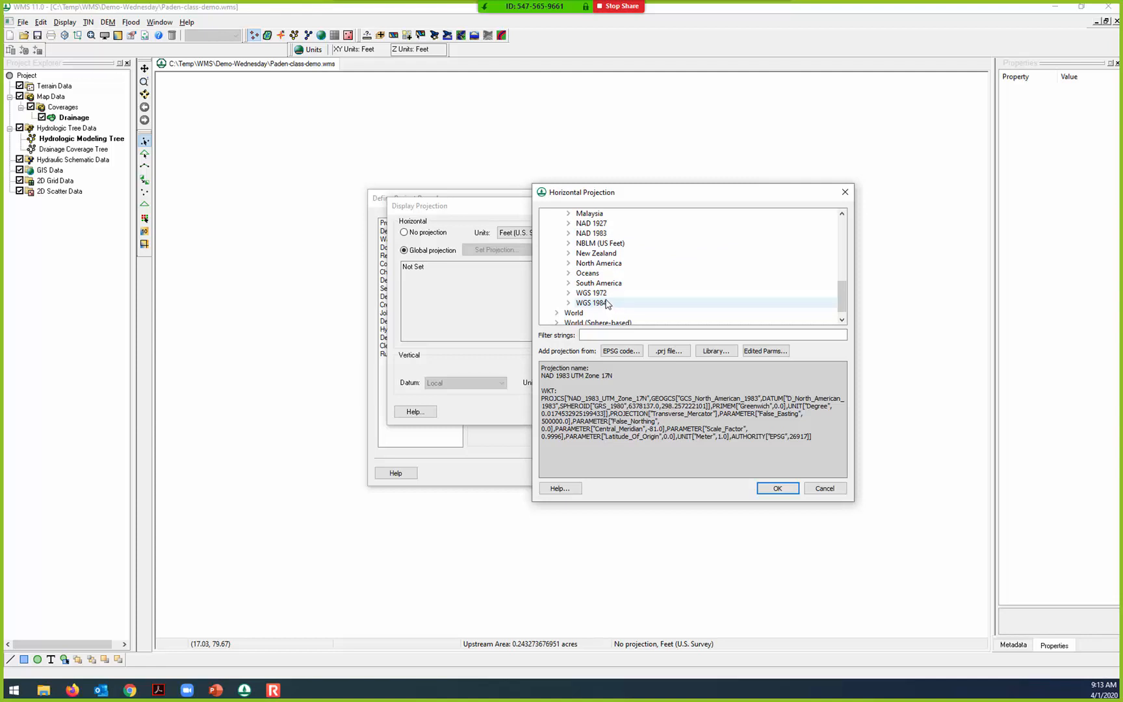
left_click(569, 263)
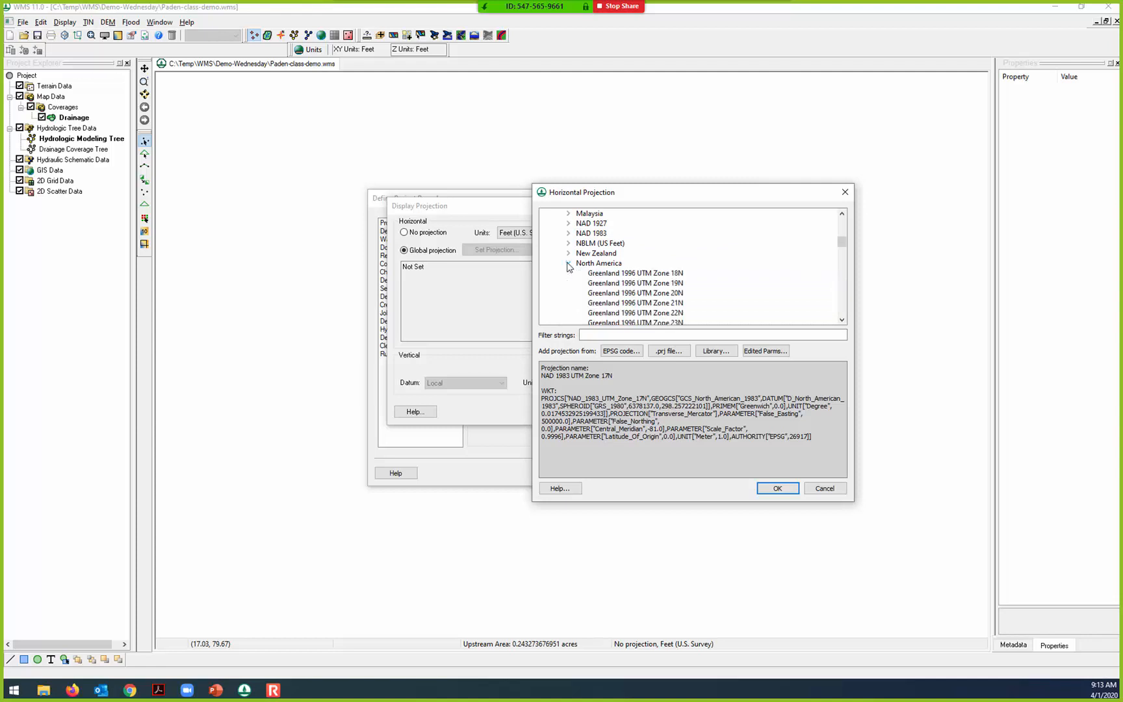
mouse_move(842, 242)
left_mouse_down()
mouse_move(845, 258)
mouse_move(848, 243)
left_mouse_up()
left_click(569, 253)
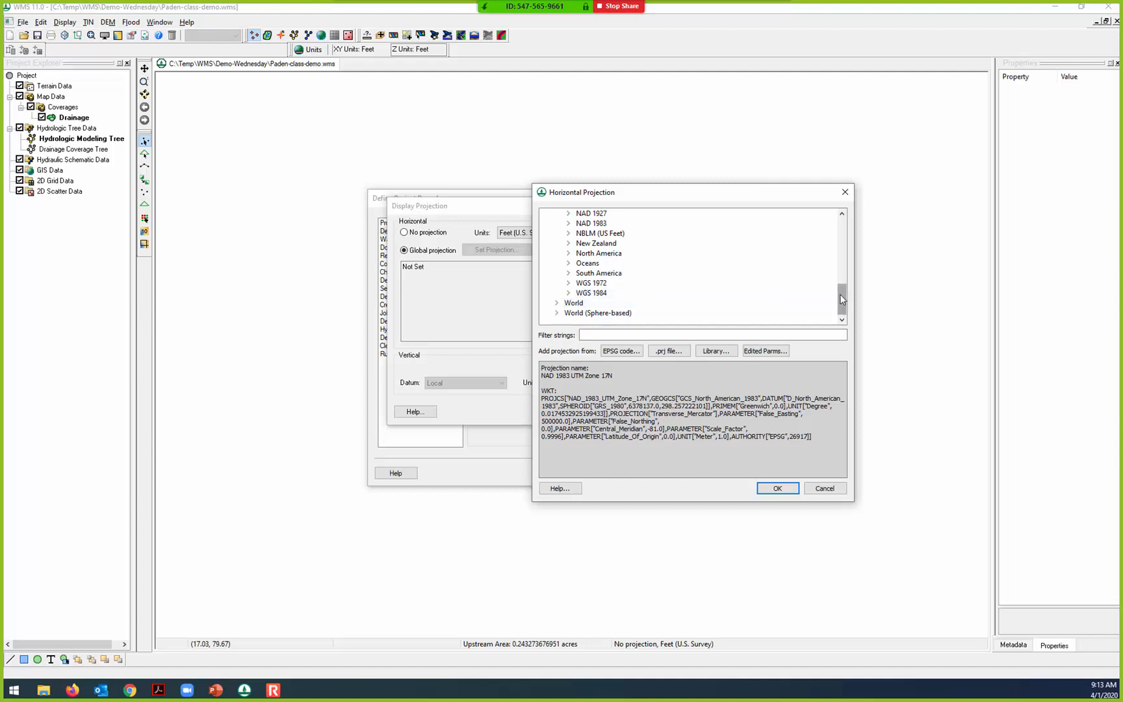
Step: Set the horizontal projection to NAD 1983 UTM Zone 17N from the NAD 1983 group
left_click_drag(840, 294, 848, 266)
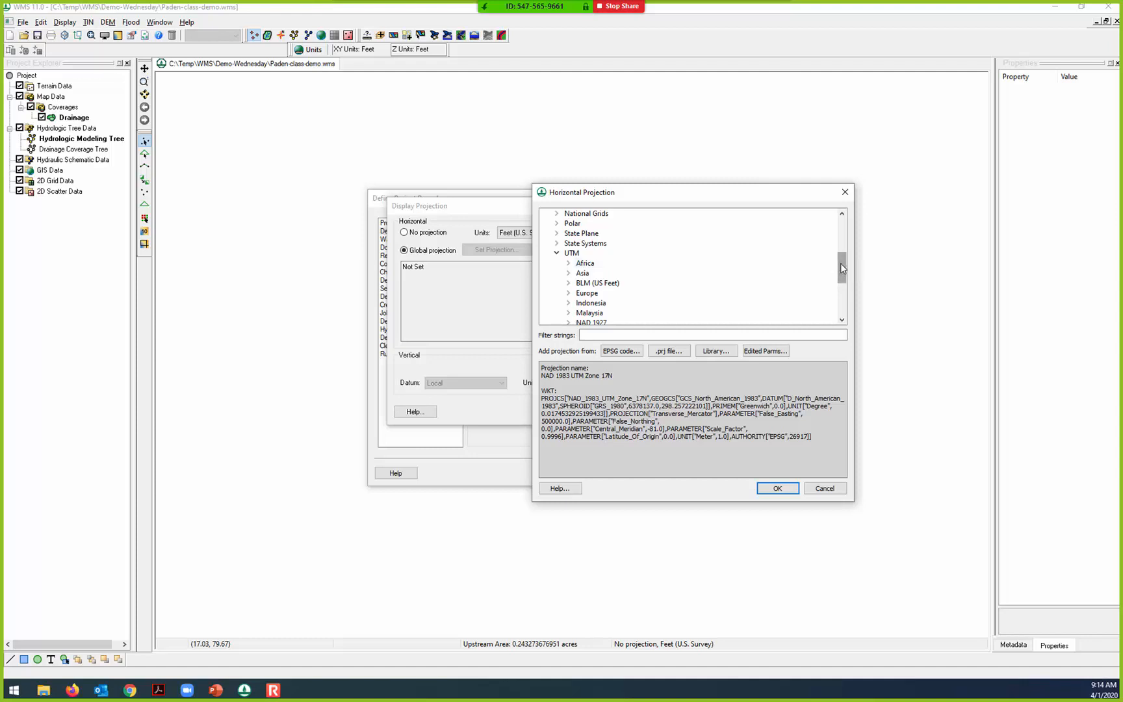
left_click_drag(843, 269, 844, 278)
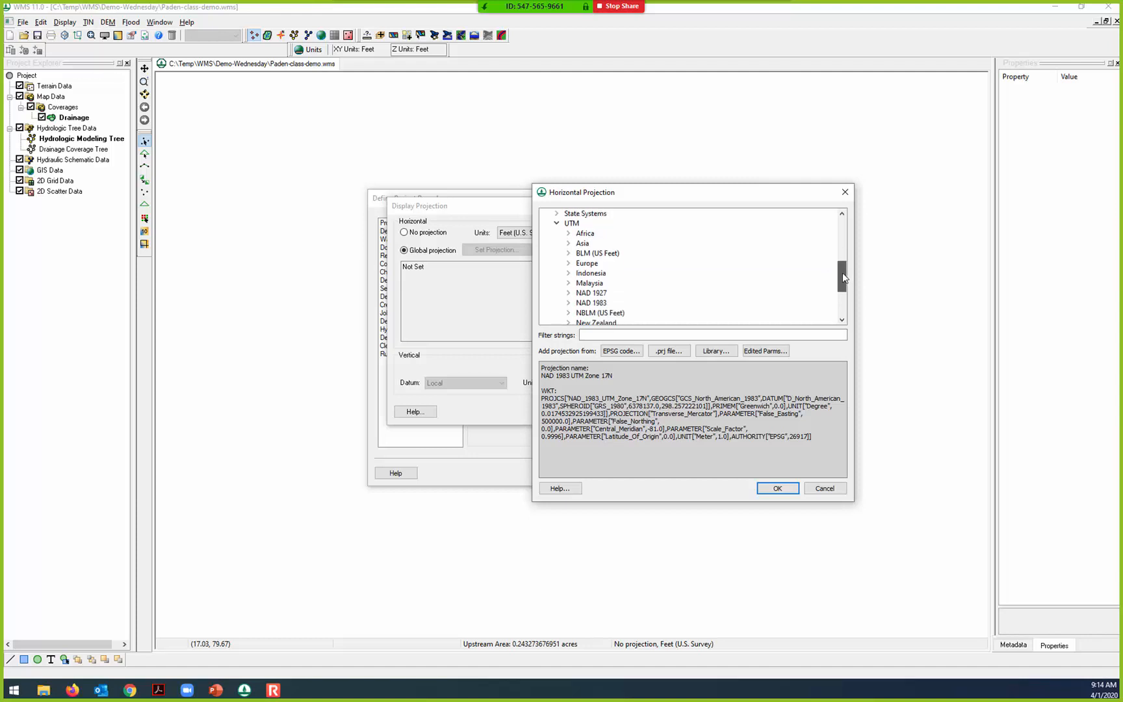
left_click(570, 303)
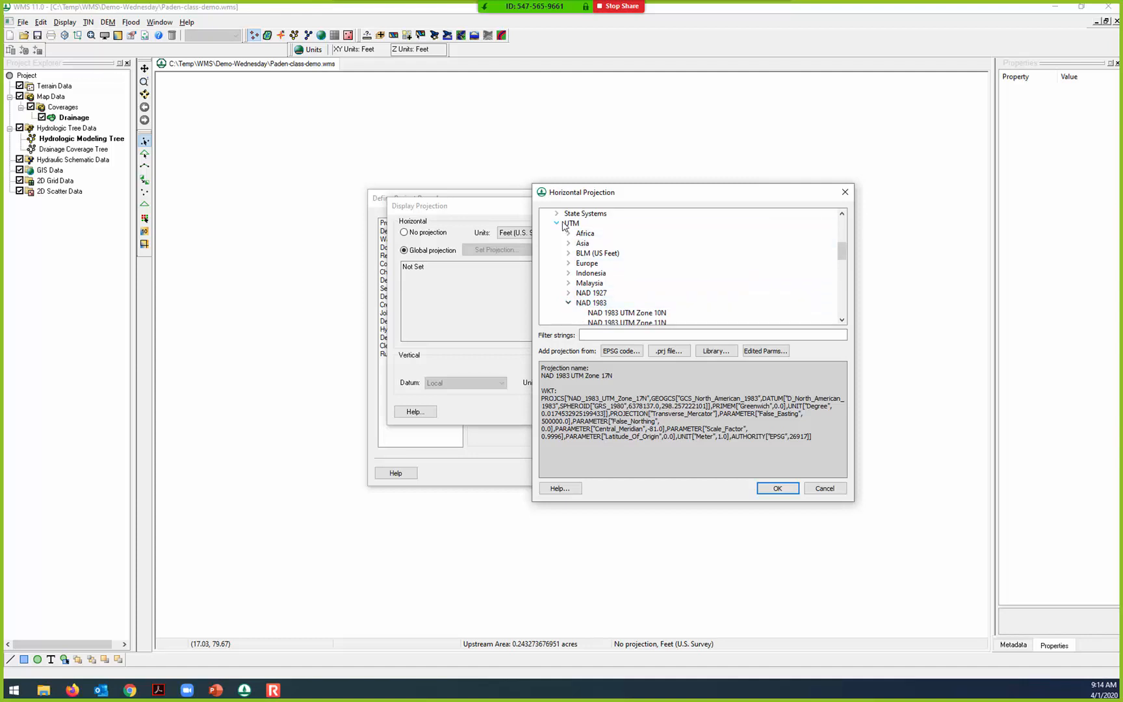
left_click_drag(843, 255, 681, 282)
left_click(673, 284)
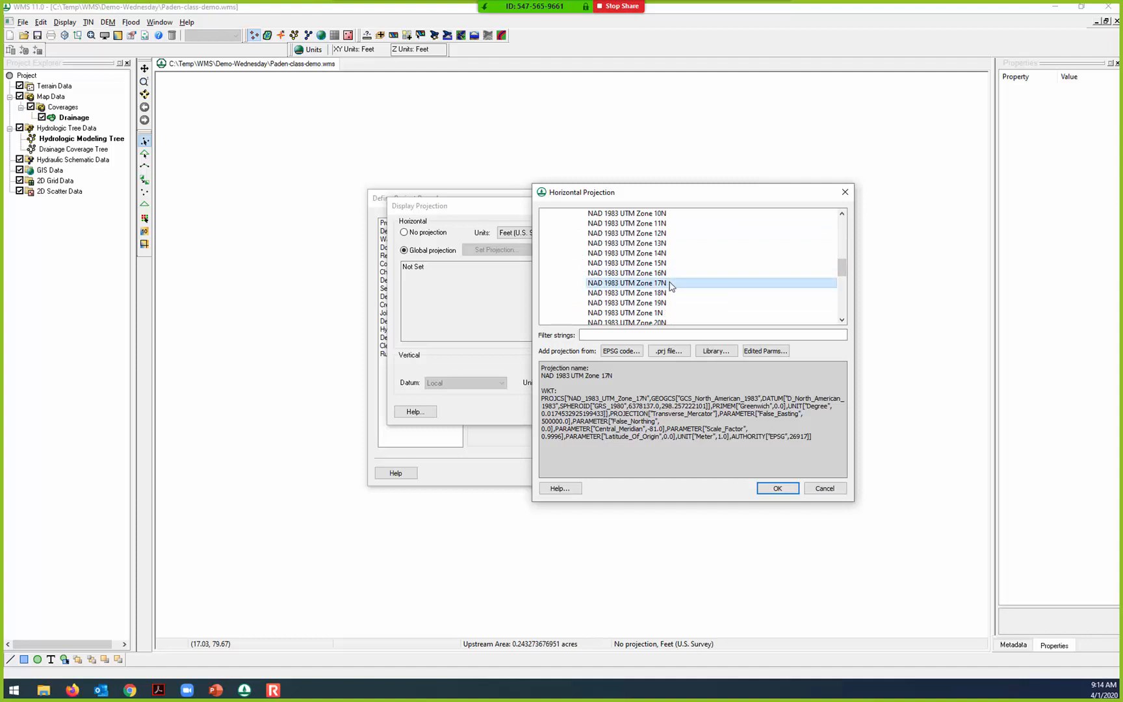
left_click(777, 489)
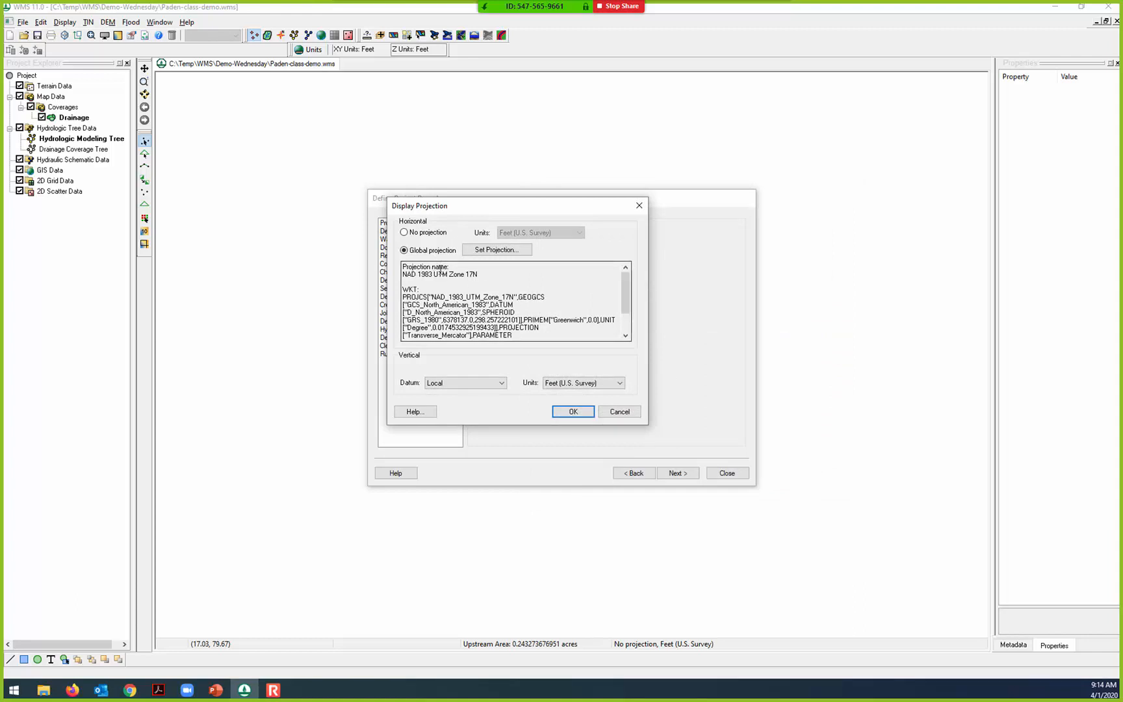
Step: Set the vertical datum to NAVD 88(US) with units in meters and accept the project projection
left_click(465, 383)
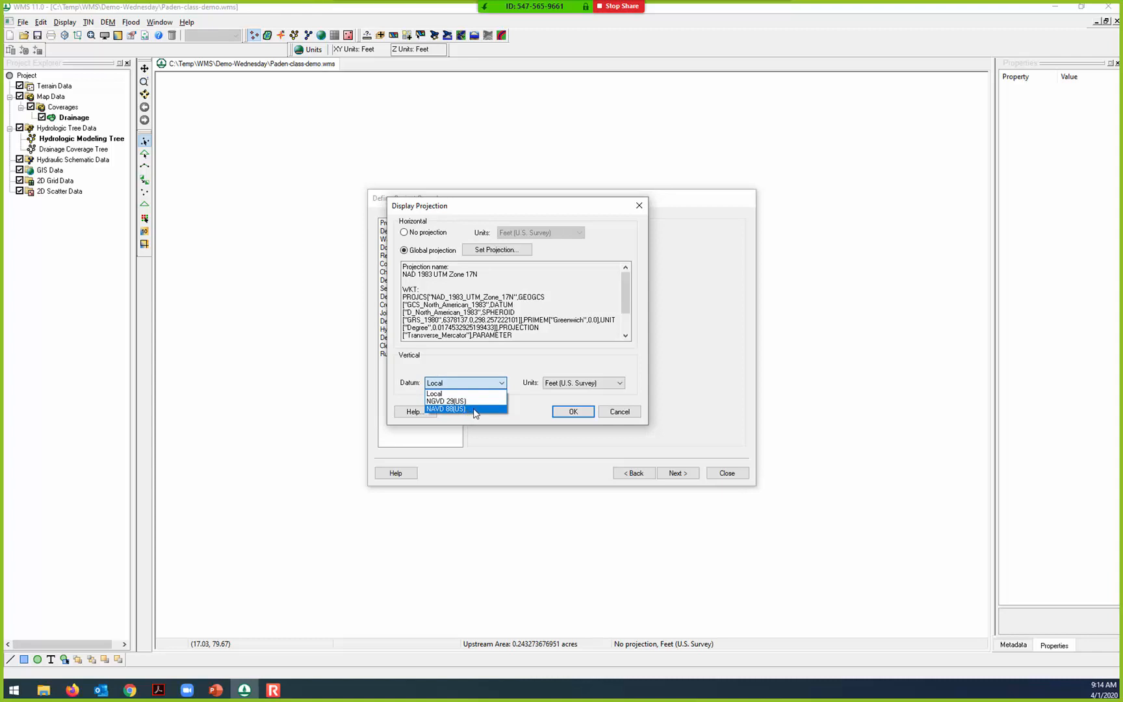
left_click(474, 409)
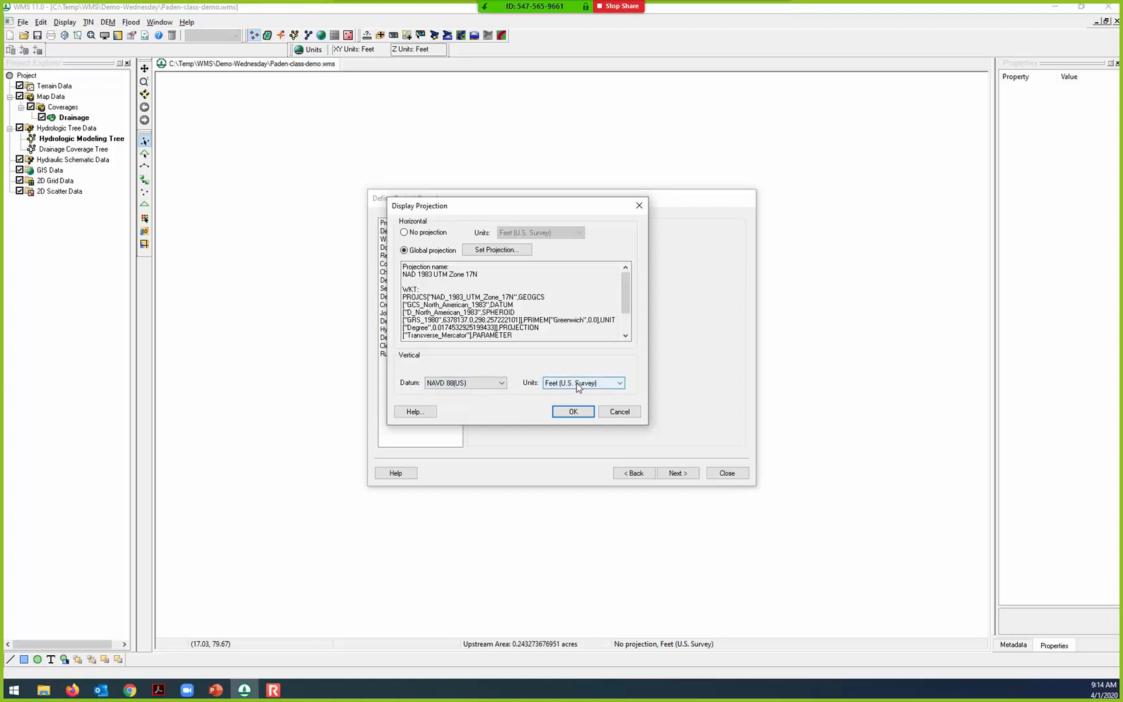
left_click(577, 384)
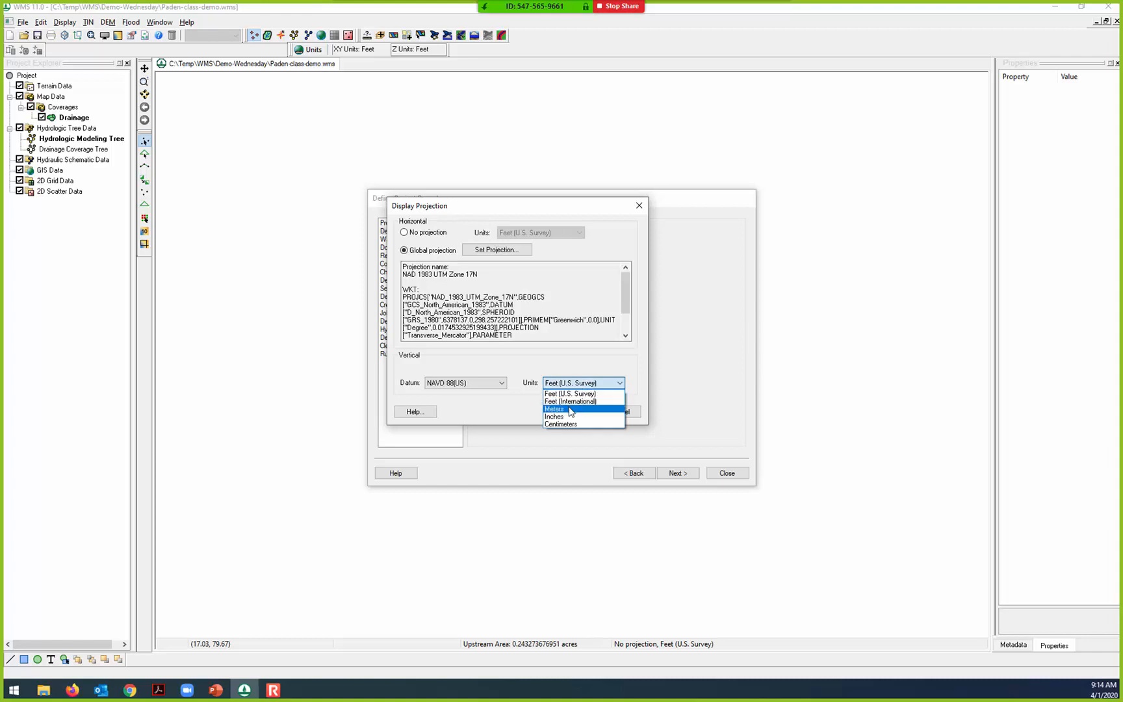
left_click(571, 409)
left_click(573, 414)
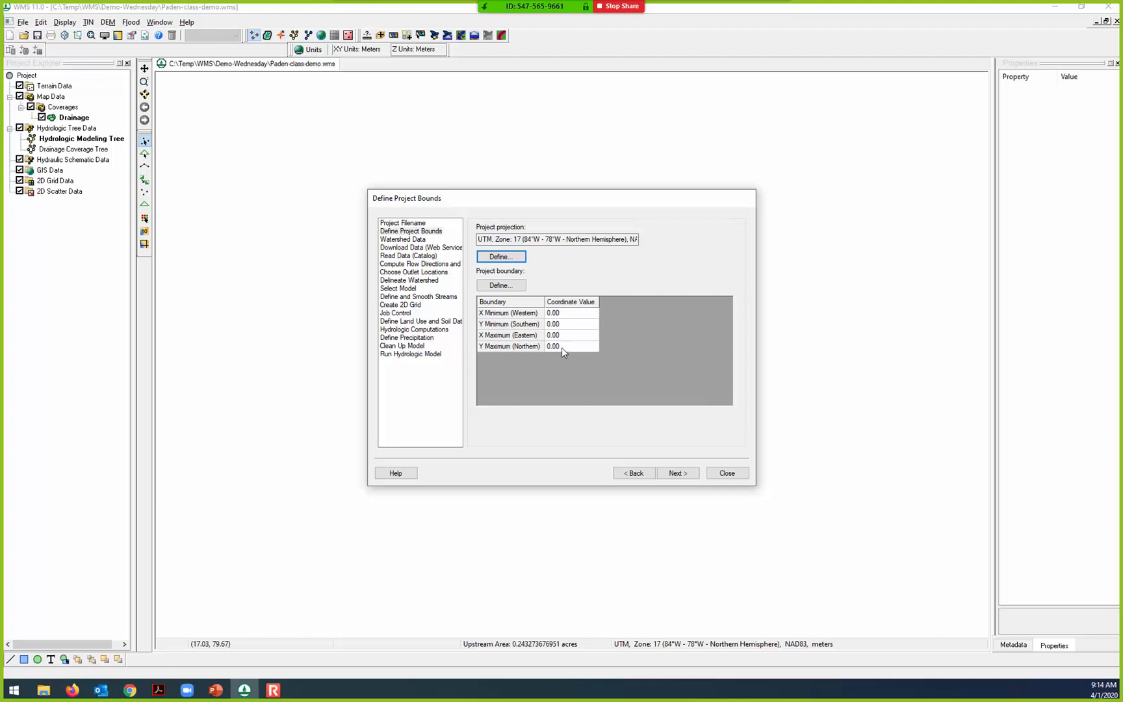
left_click(383, 162)
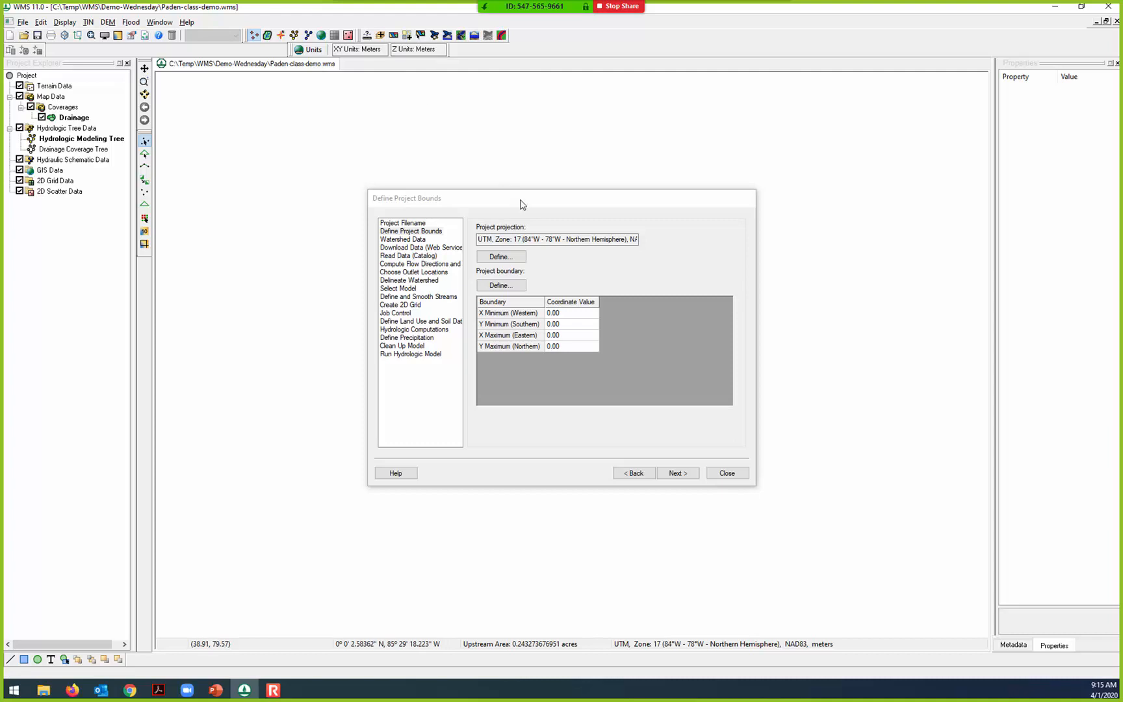
left_click(511, 289)
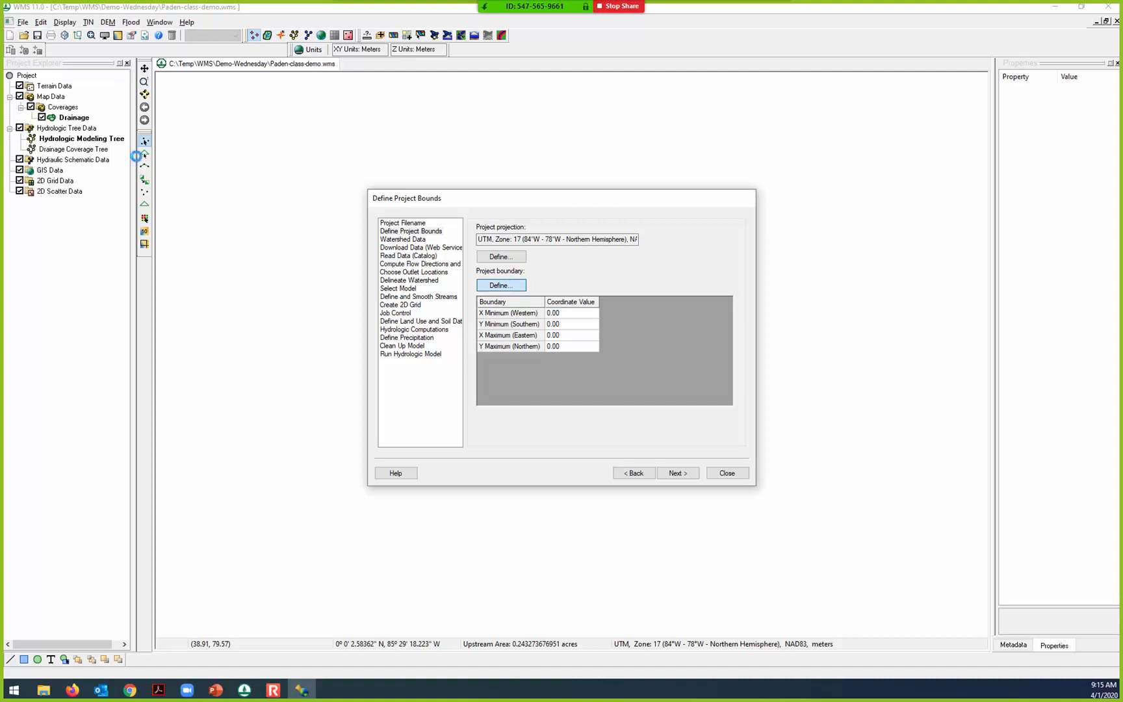
left_click_drag(0, 83, 727, 141)
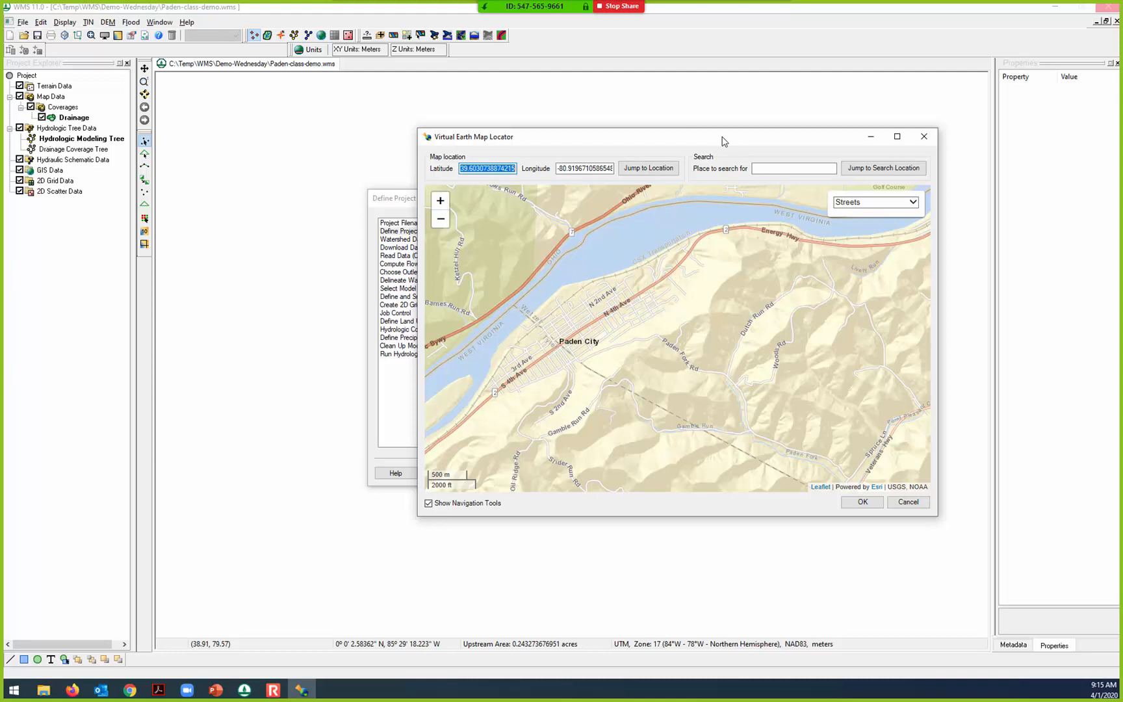
mouse_move(725, 142)
left_mouse_down()
mouse_move(655, 129)
mouse_move(756, 131)
mouse_move(713, 144)
left_mouse_up()
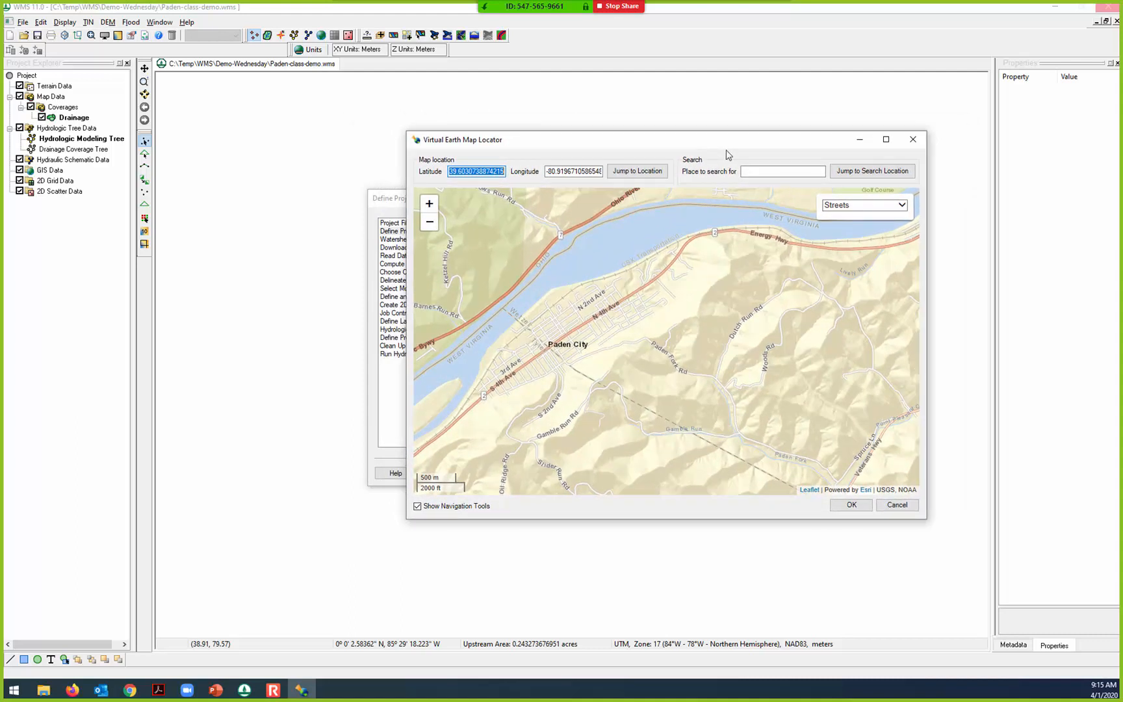
left_click(897, 505)
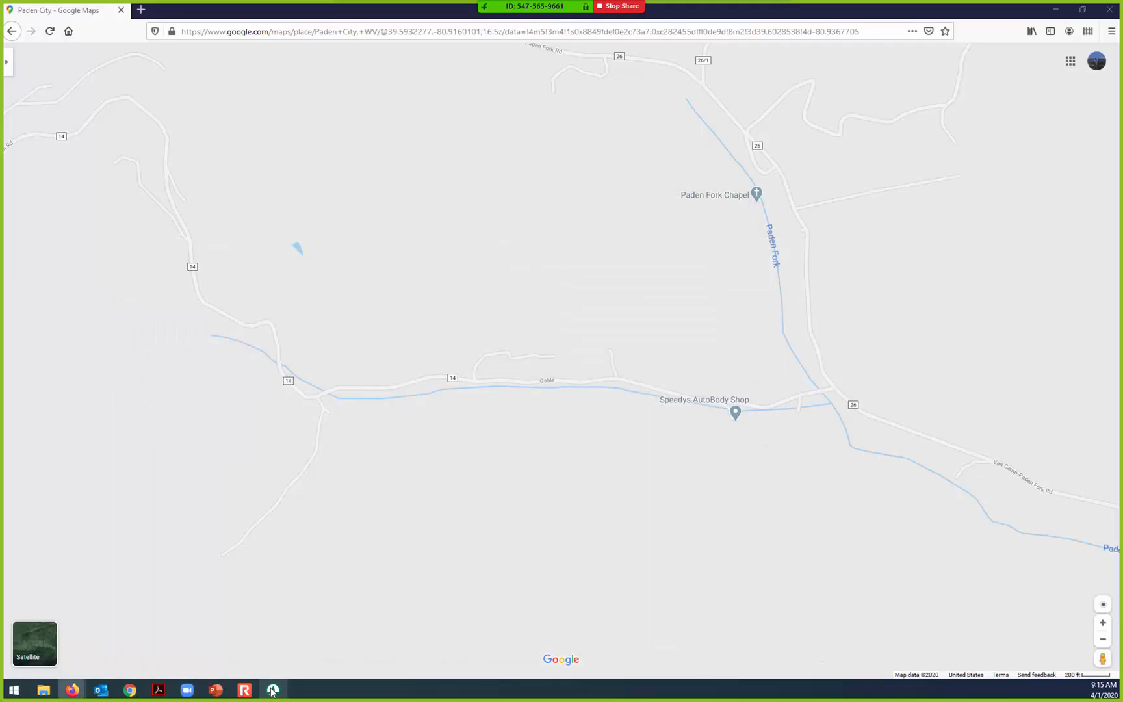
left_click(273, 690)
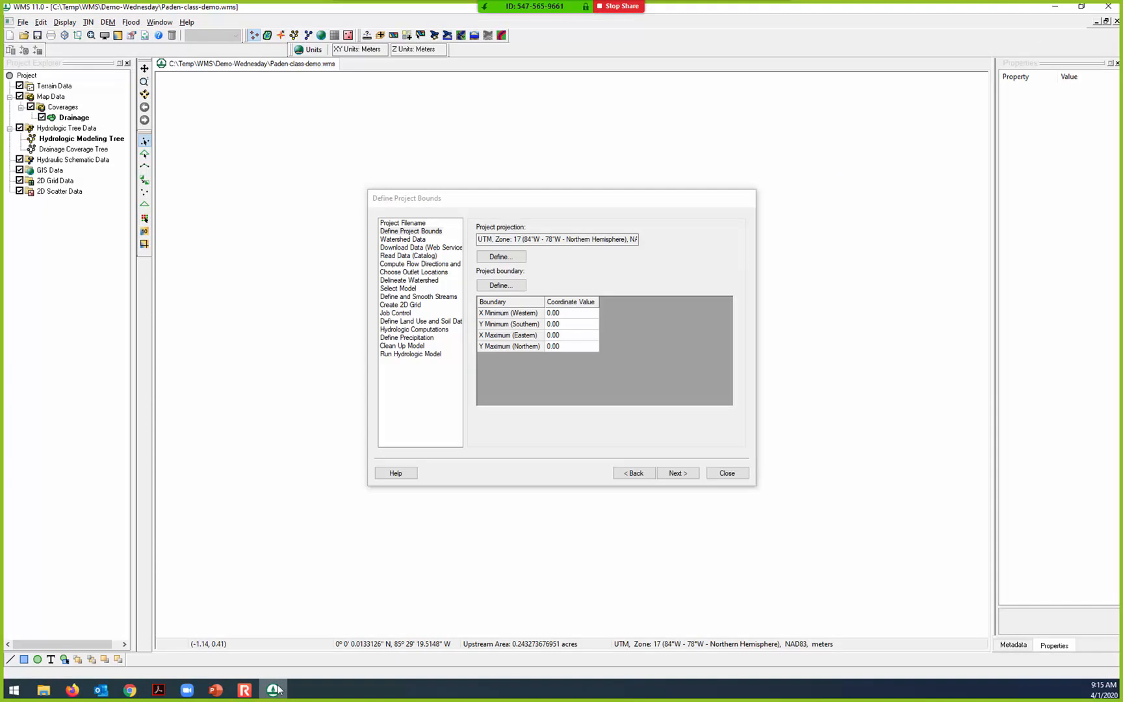
Step: Open the map locator for defining the project boundary and move it over the wizard
mouse_move(280, 688)
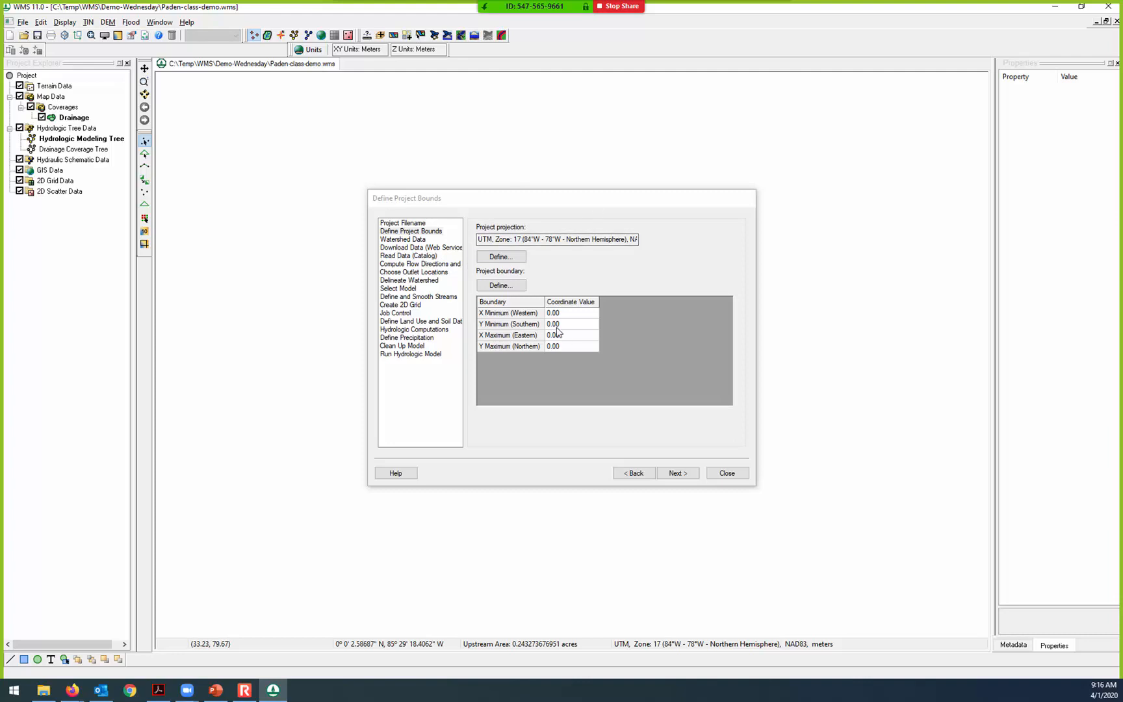
left_click(272, 696)
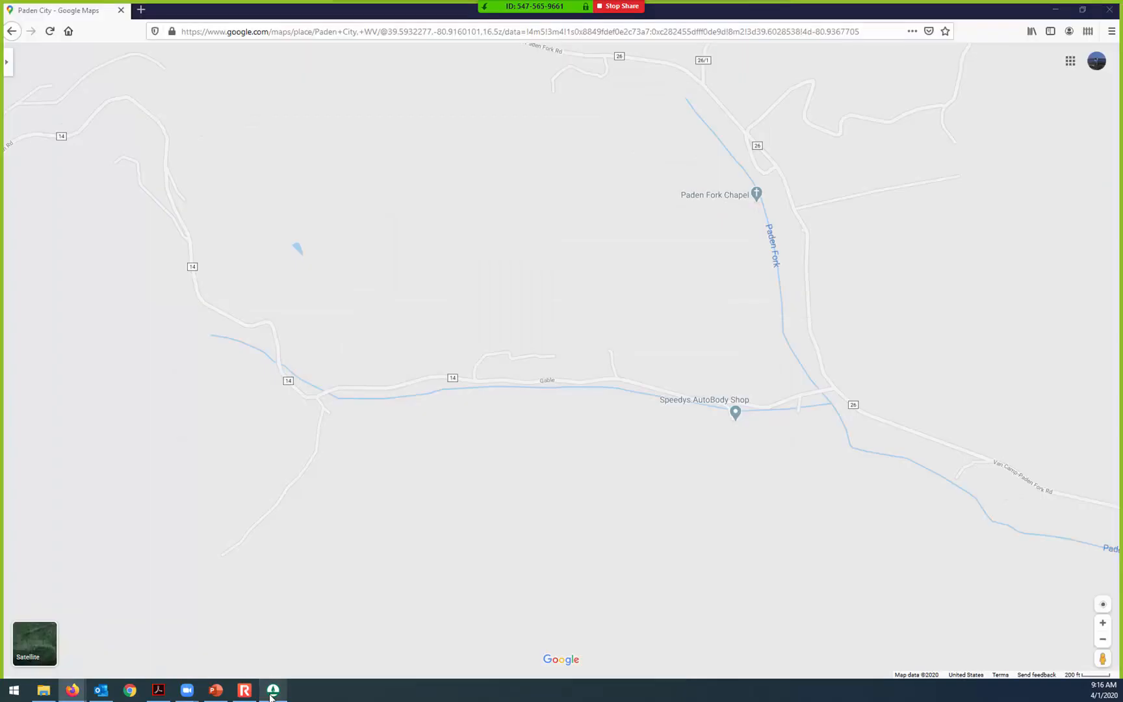
left_click(271, 696)
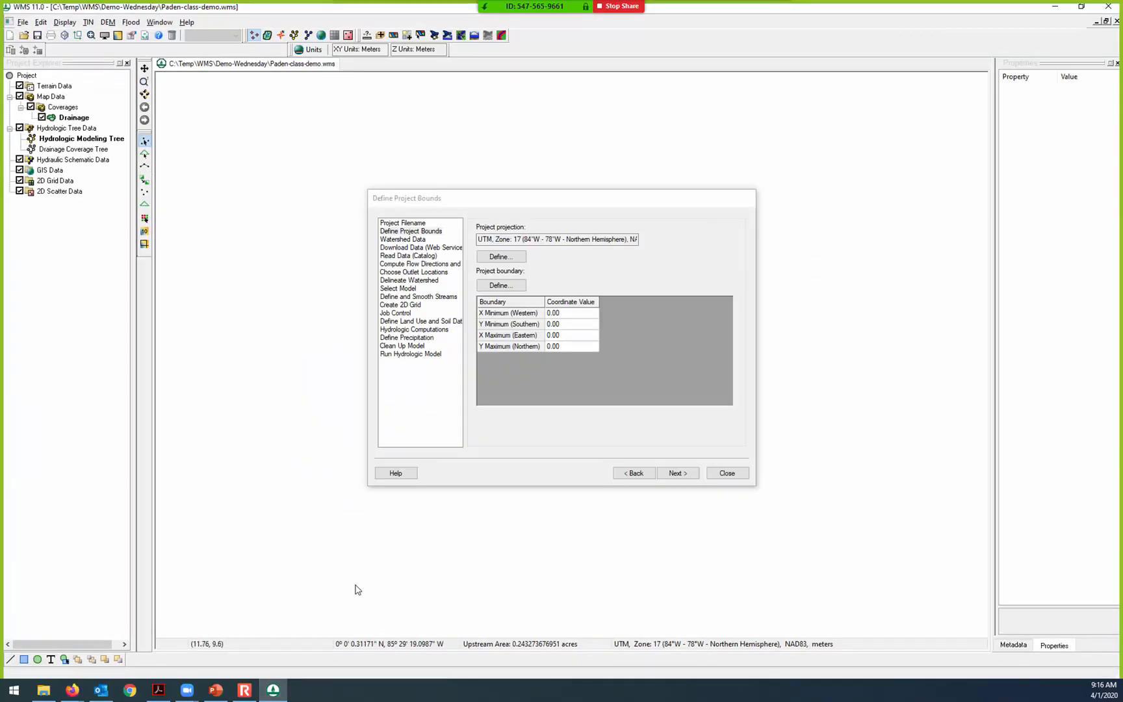
left_click(515, 285)
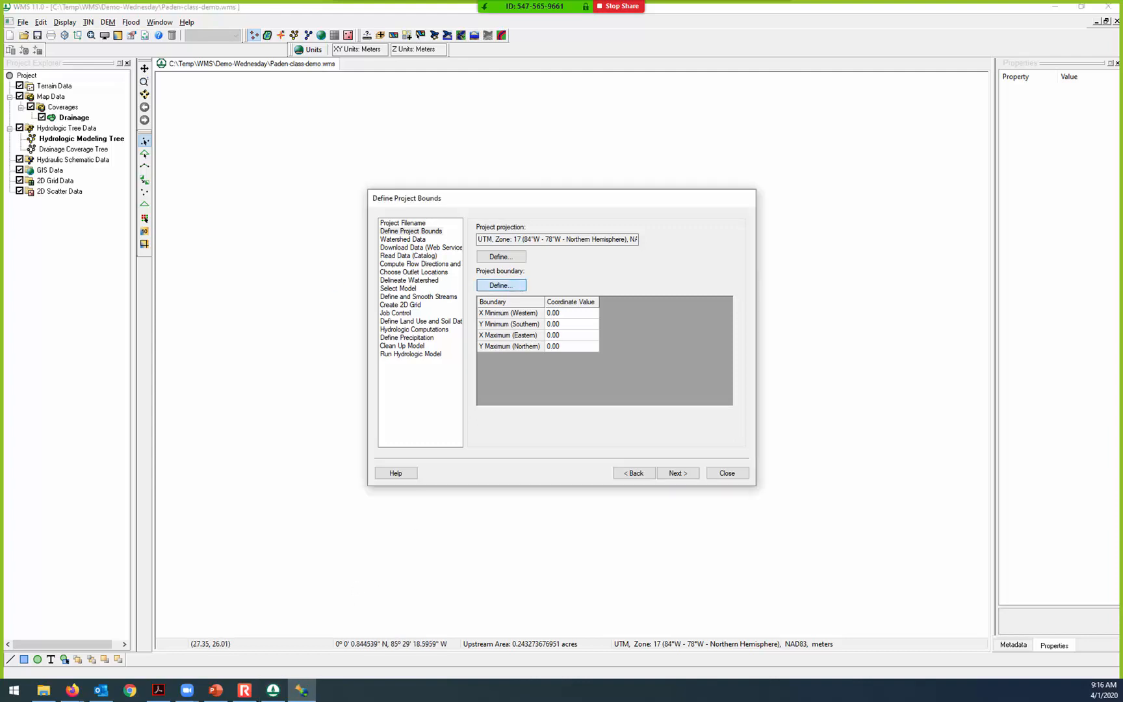
left_click_drag(334, 7, 709, 147)
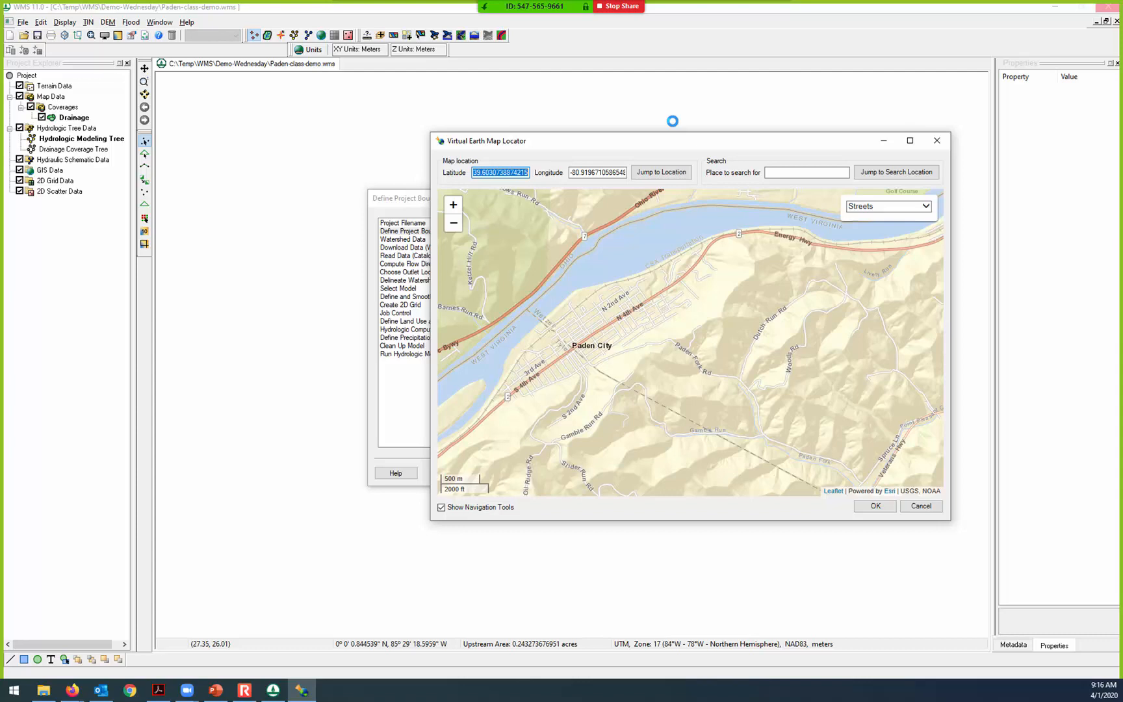
left_click_drag(695, 142, 640, 111)
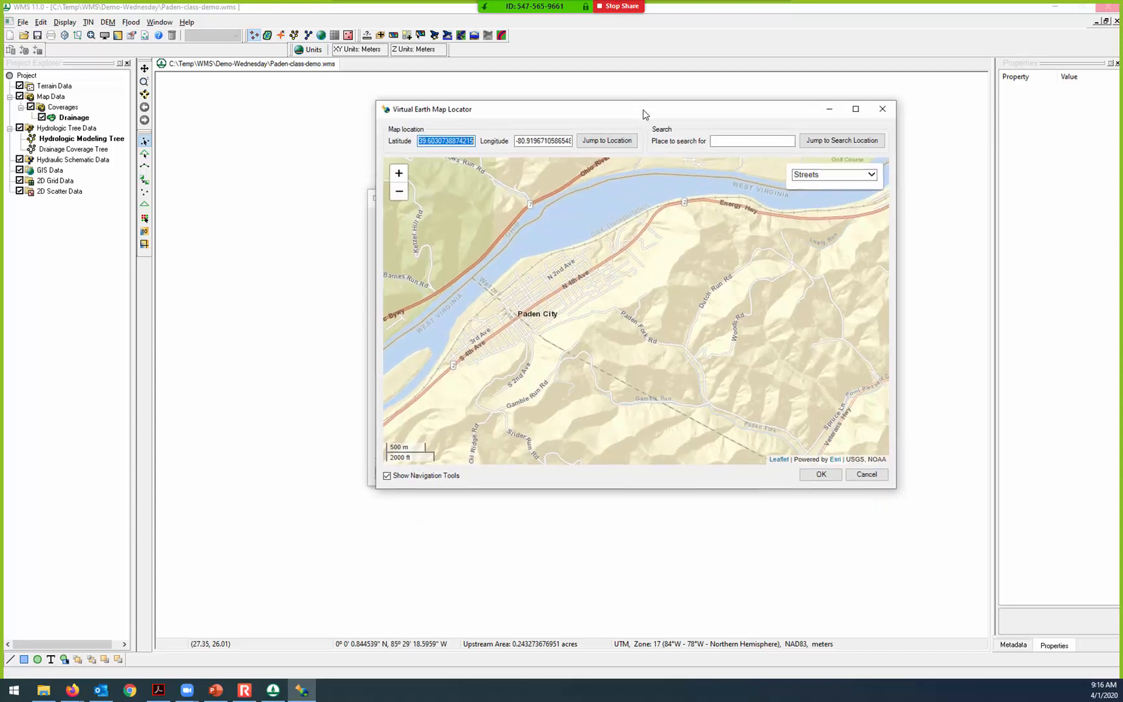
Step: Zoom the locator map out to the whole world and switch its base map to Topographic
left_click(753, 141)
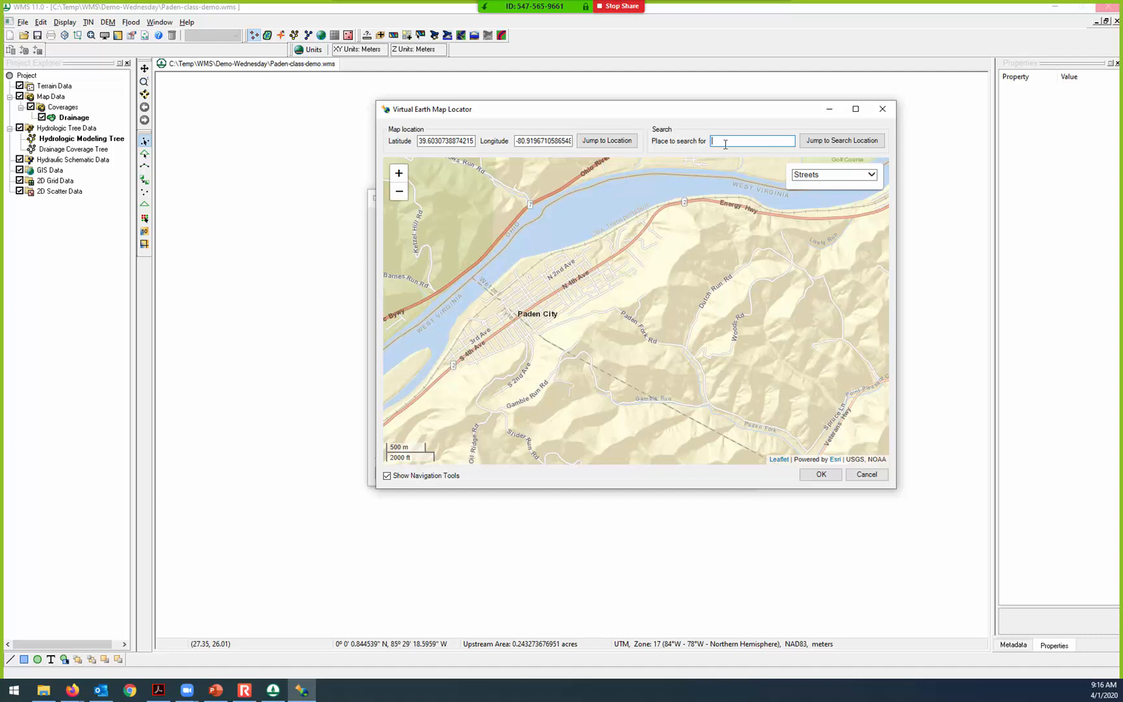
scroll(708, 282, "down", 2)
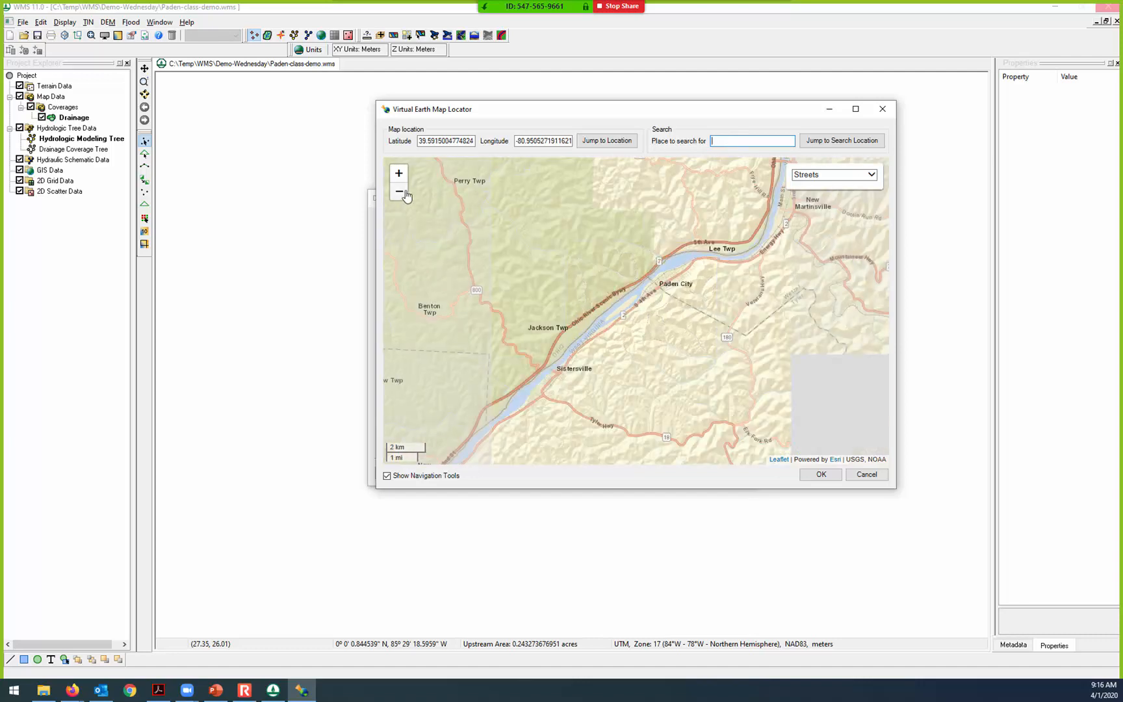
left_click(399, 192)
left_click(401, 193)
left_click(401, 193)
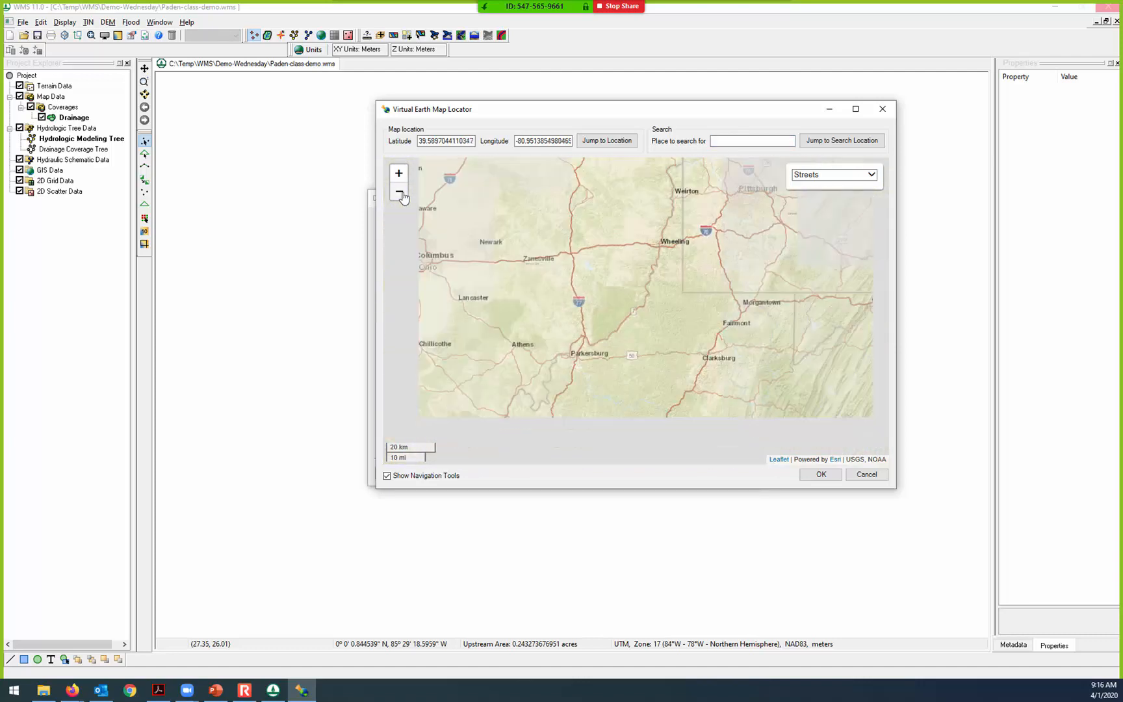
left_click(402, 193)
left_click(401, 193)
left_click(401, 193)
left_click(401, 193)
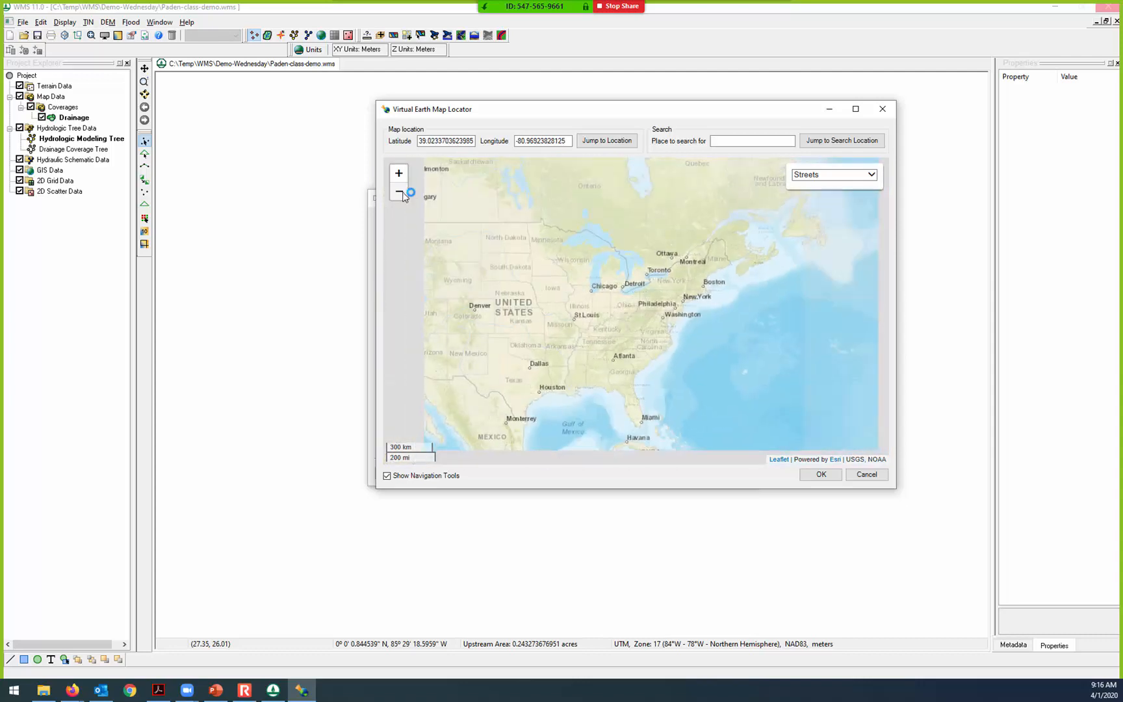
left_click(401, 193)
left_click(401, 193)
left_click(399, 193)
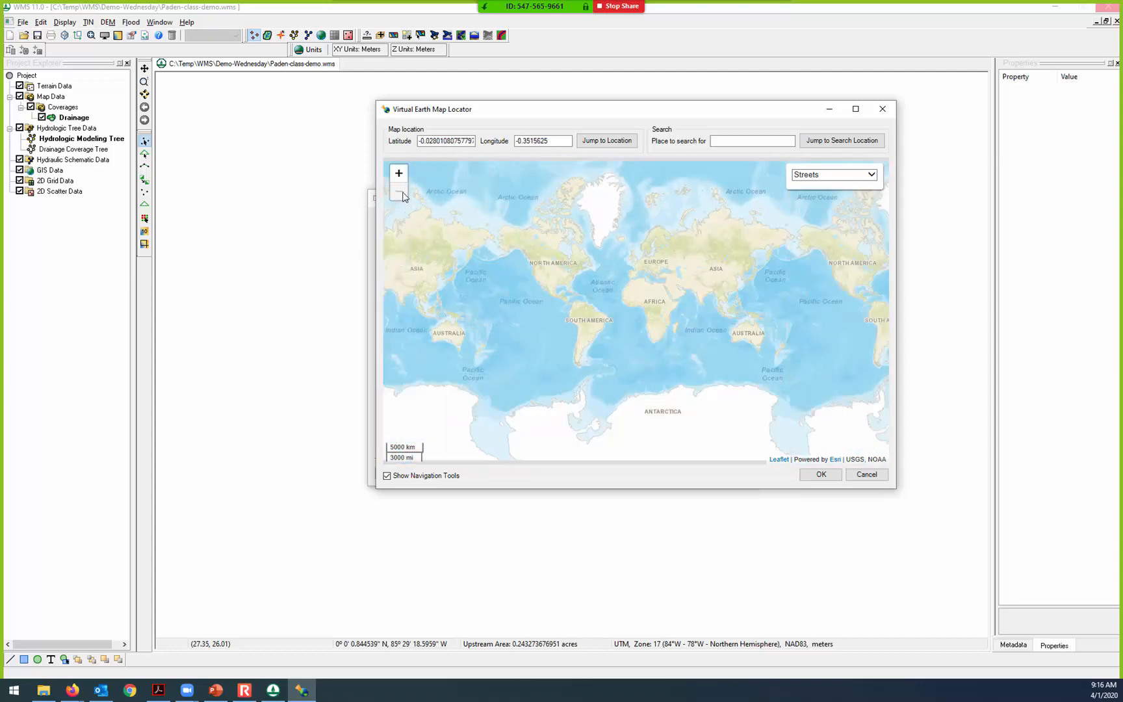
left_click(833, 178)
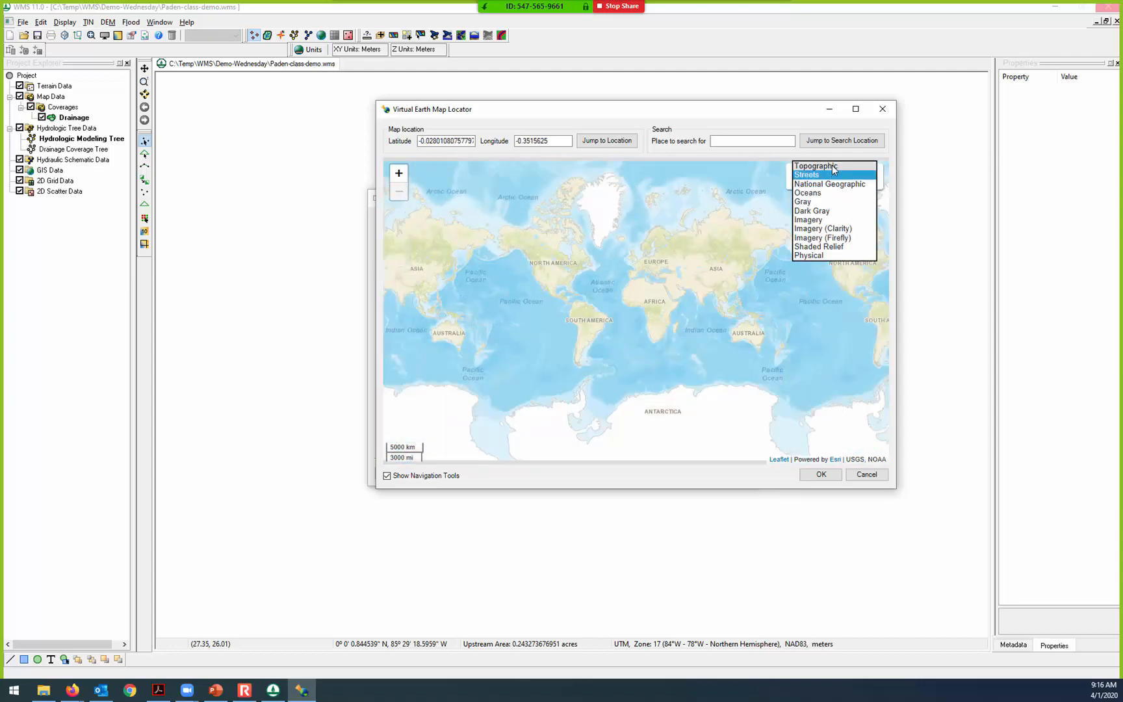
left_click(832, 165)
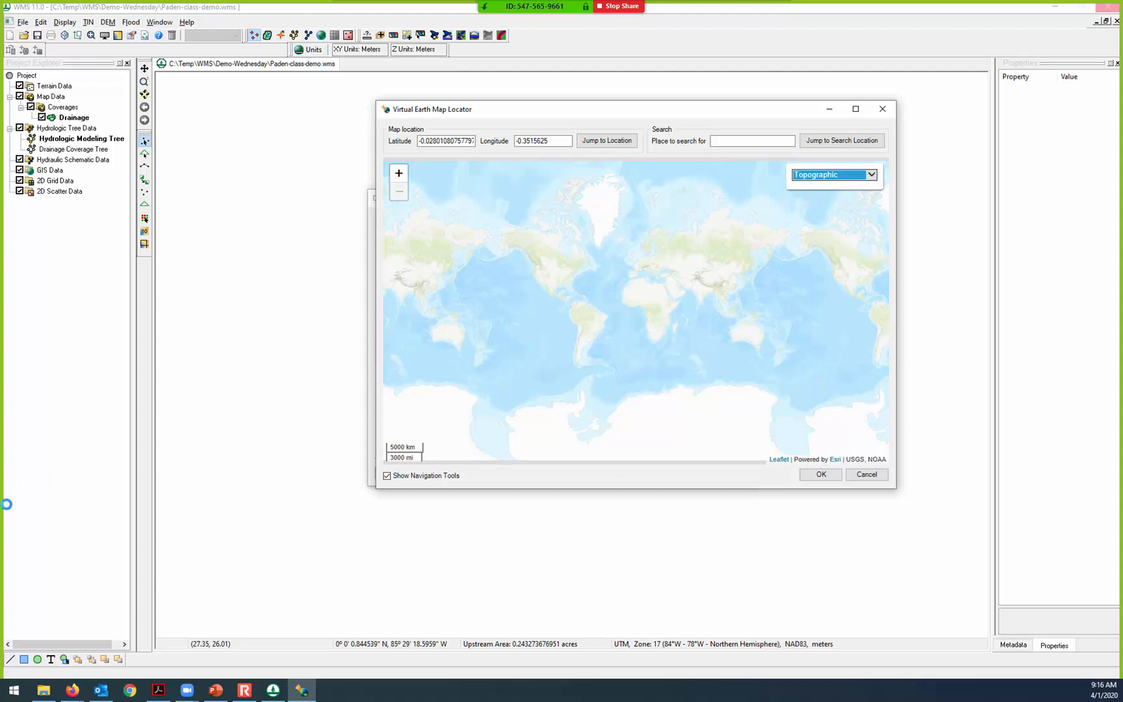
Step: Search the map locator for paden city, WV and jump to that location
key("alt+Tab")
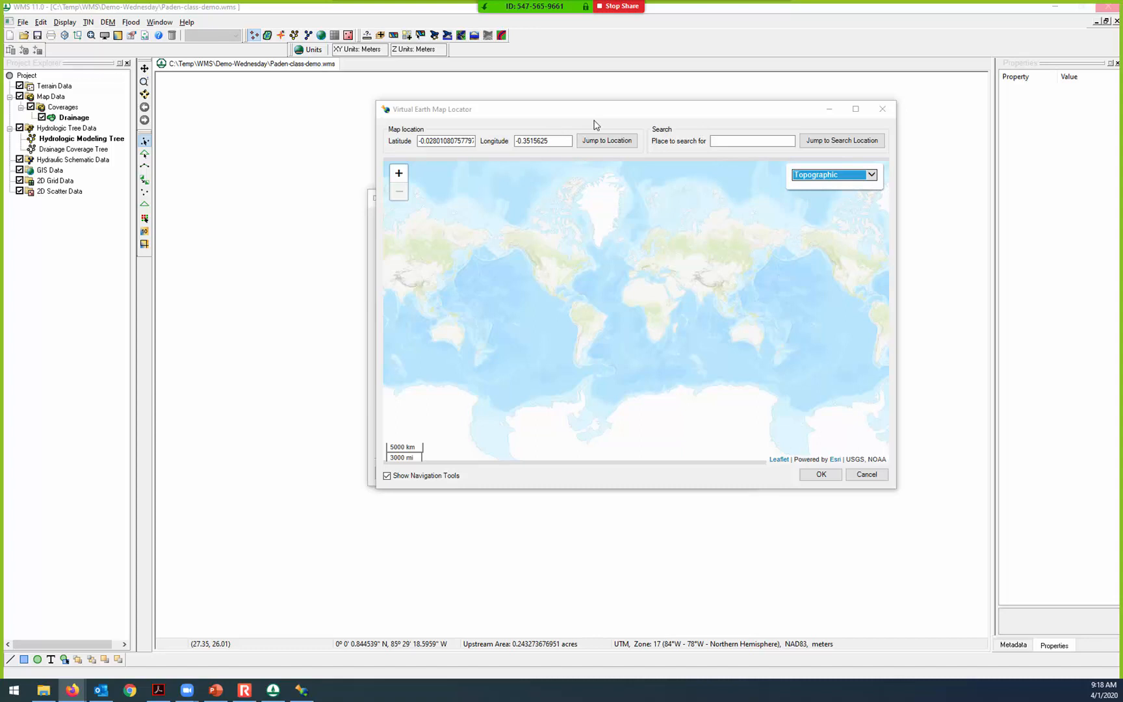
left_click(746, 141)
left_click(727, 141)
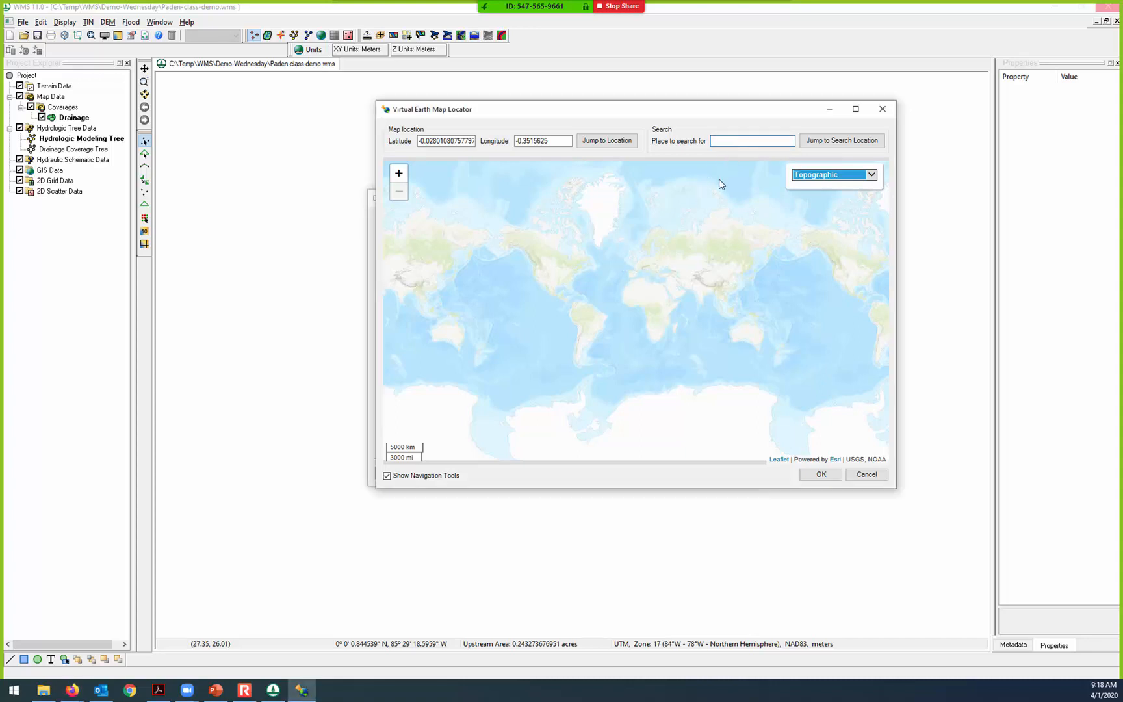
type("paden city, WV")
left_click(822, 142)
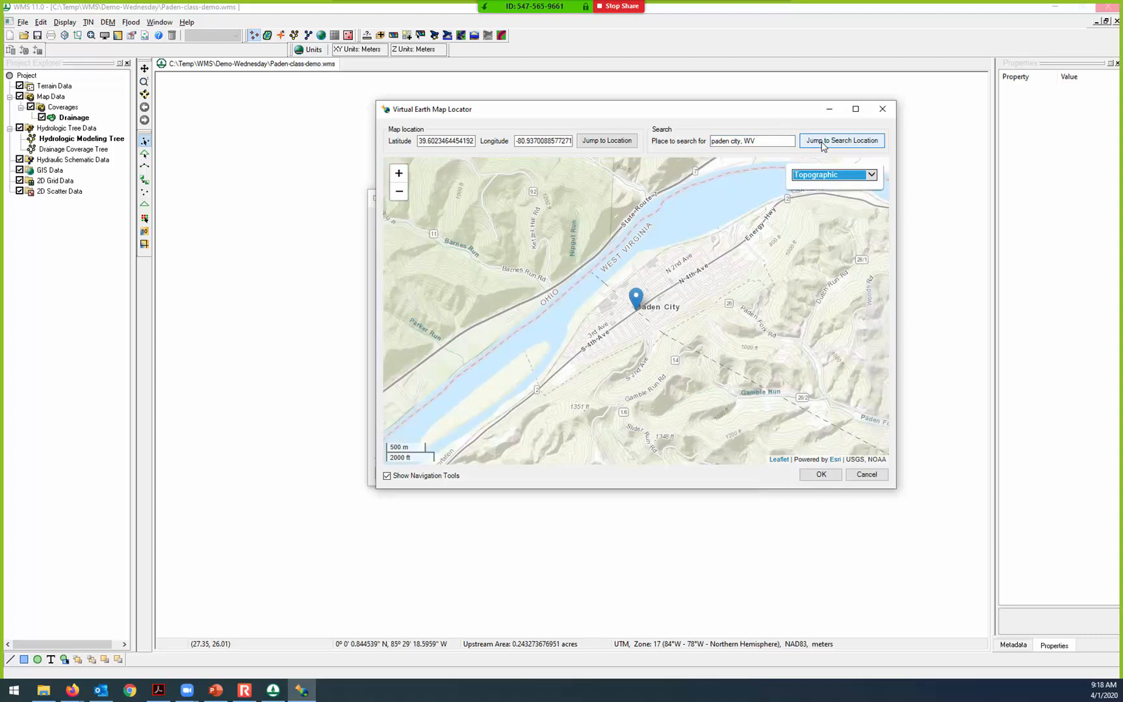
Step: Try the Streets, Oceans and National Geographic base maps in the locator, then set it back to Streets
left_click(845, 175)
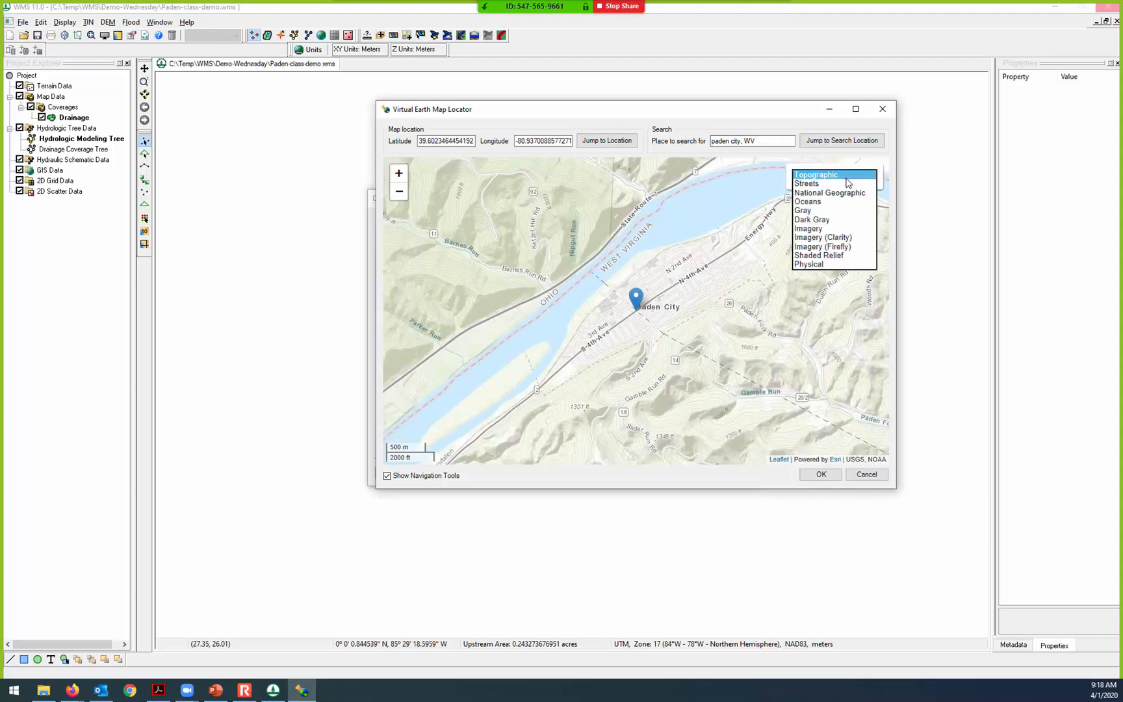
left_click(848, 184)
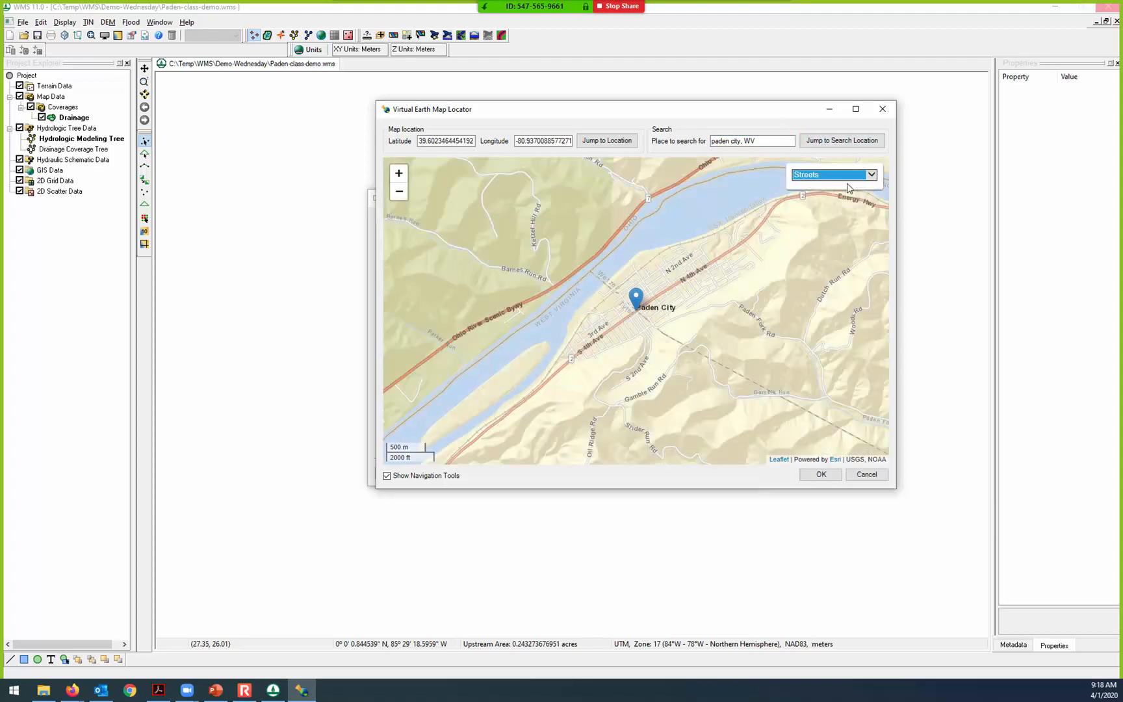
left_click(846, 176)
left_click(843, 195)
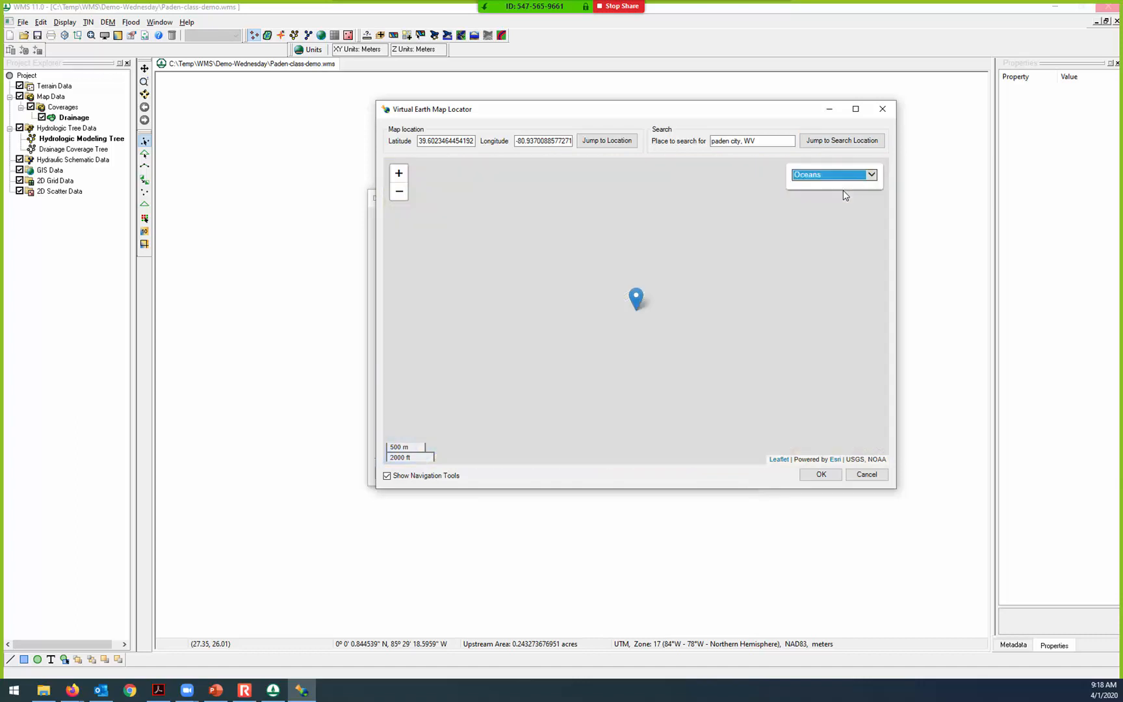
left_click(846, 176)
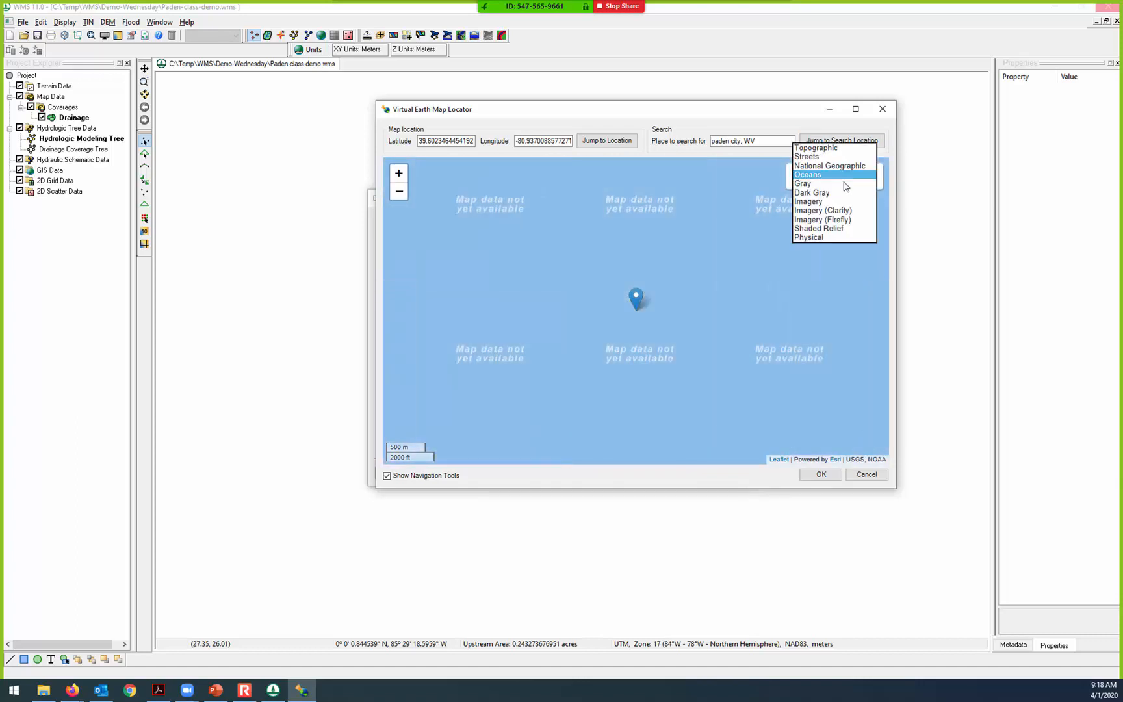
left_click(843, 167)
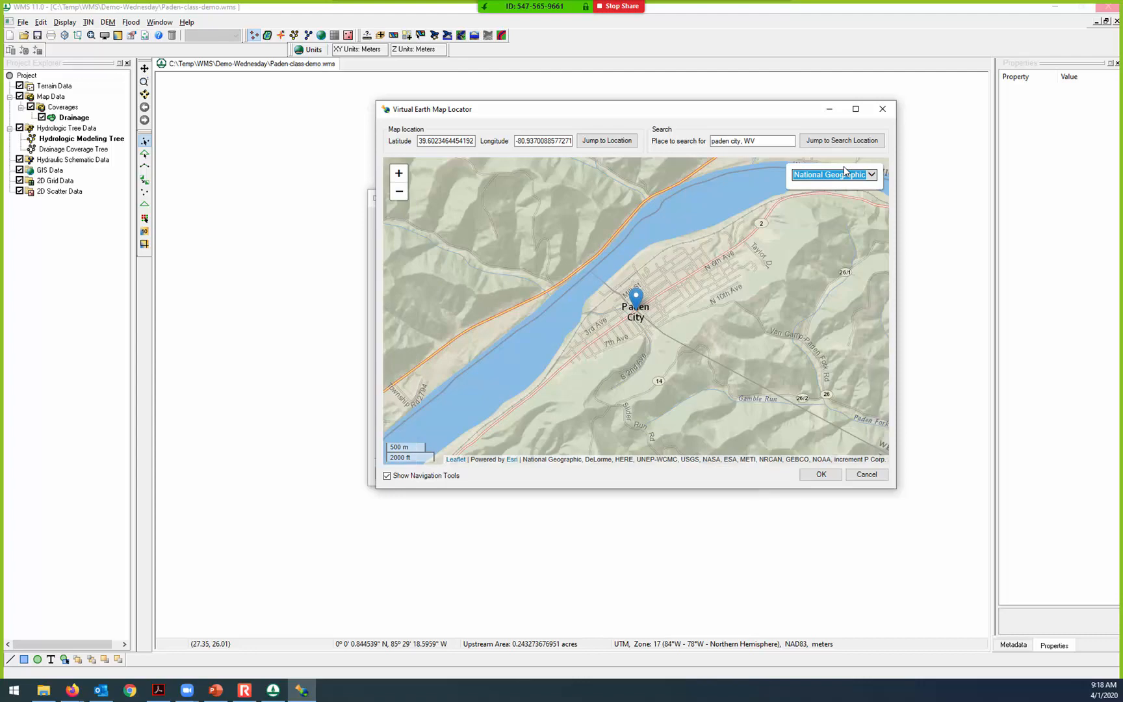
left_click(846, 175)
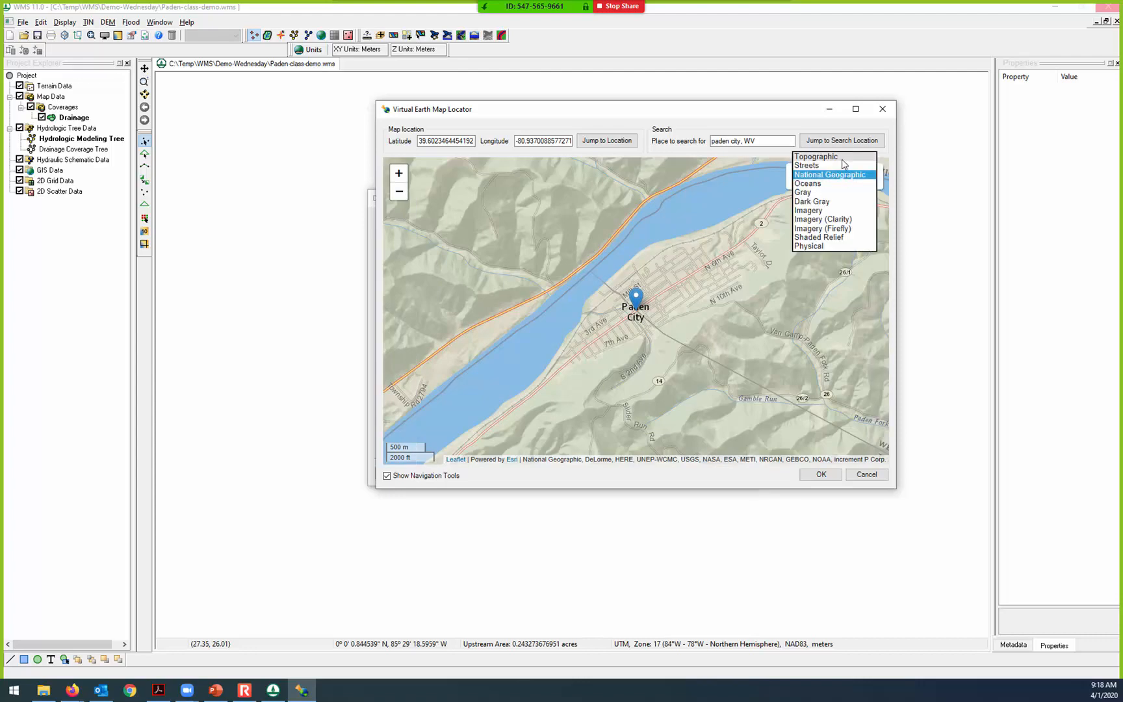
left_click(843, 165)
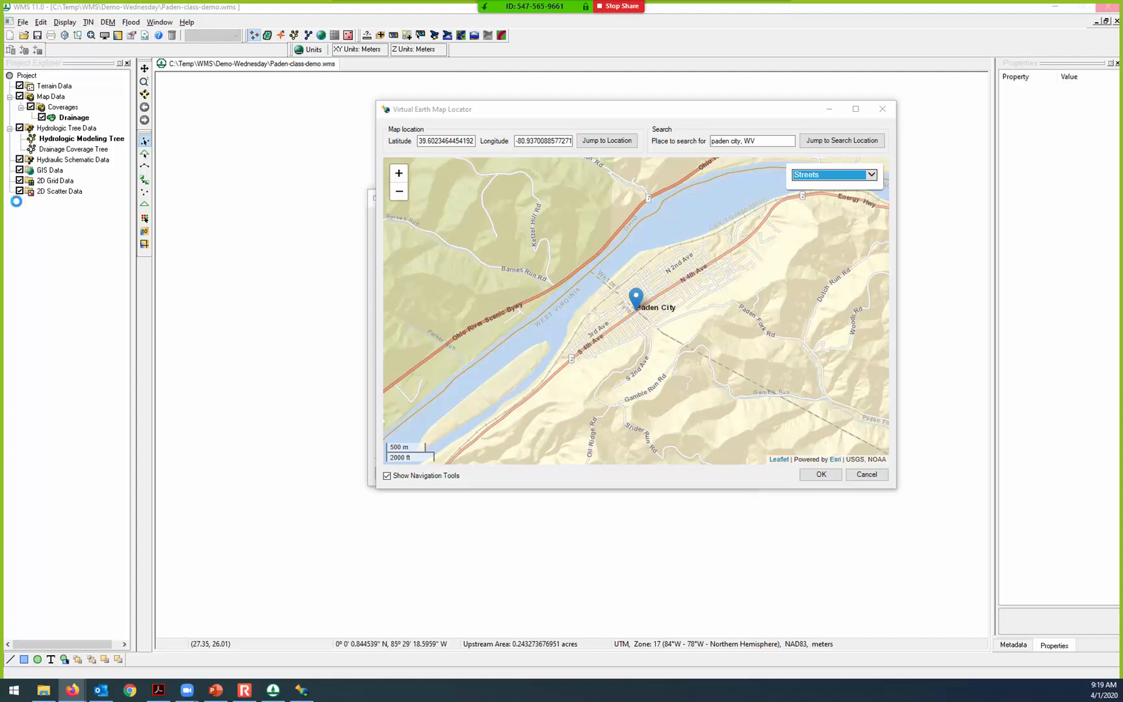
Step: Clear the place search text and dismiss the map locator without applying a boundary
left_click(771, 141)
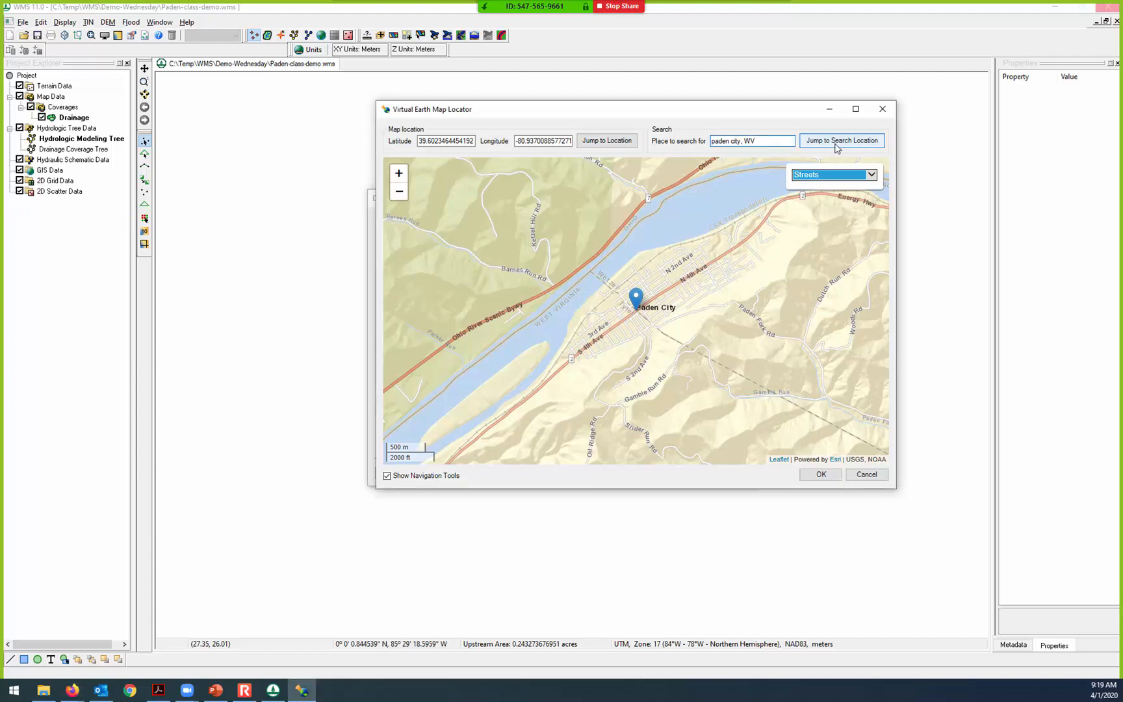
left_click_drag(772, 141, 644, 132)
key("BackSpace")
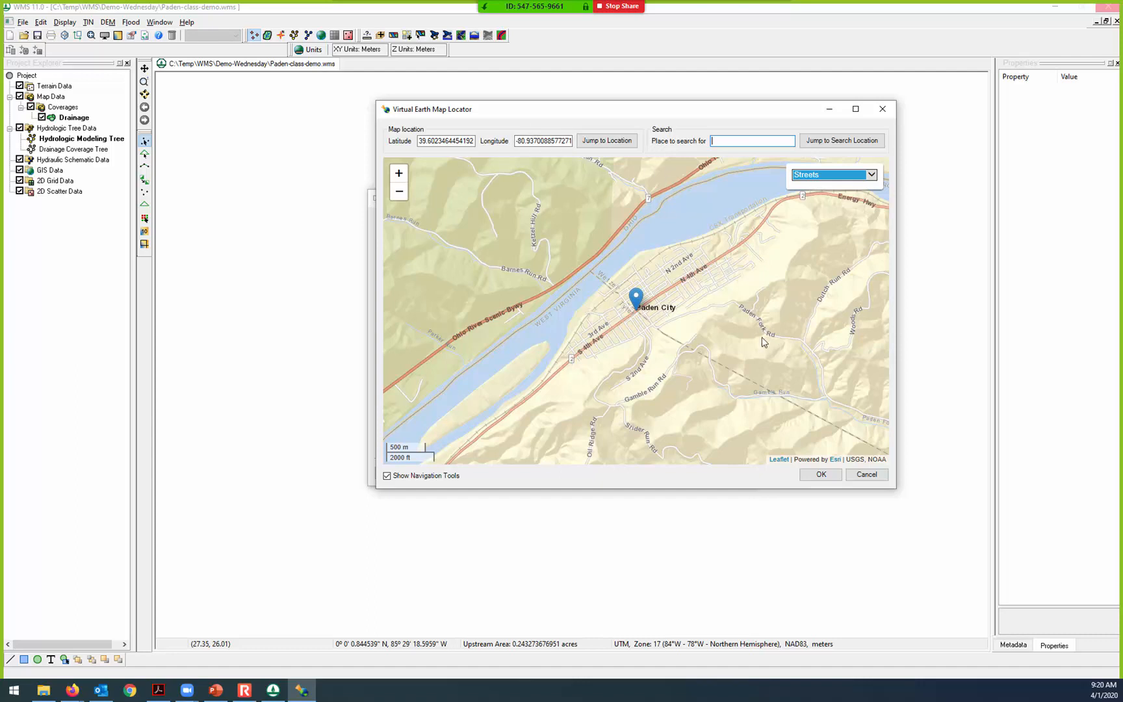
left_click(867, 474)
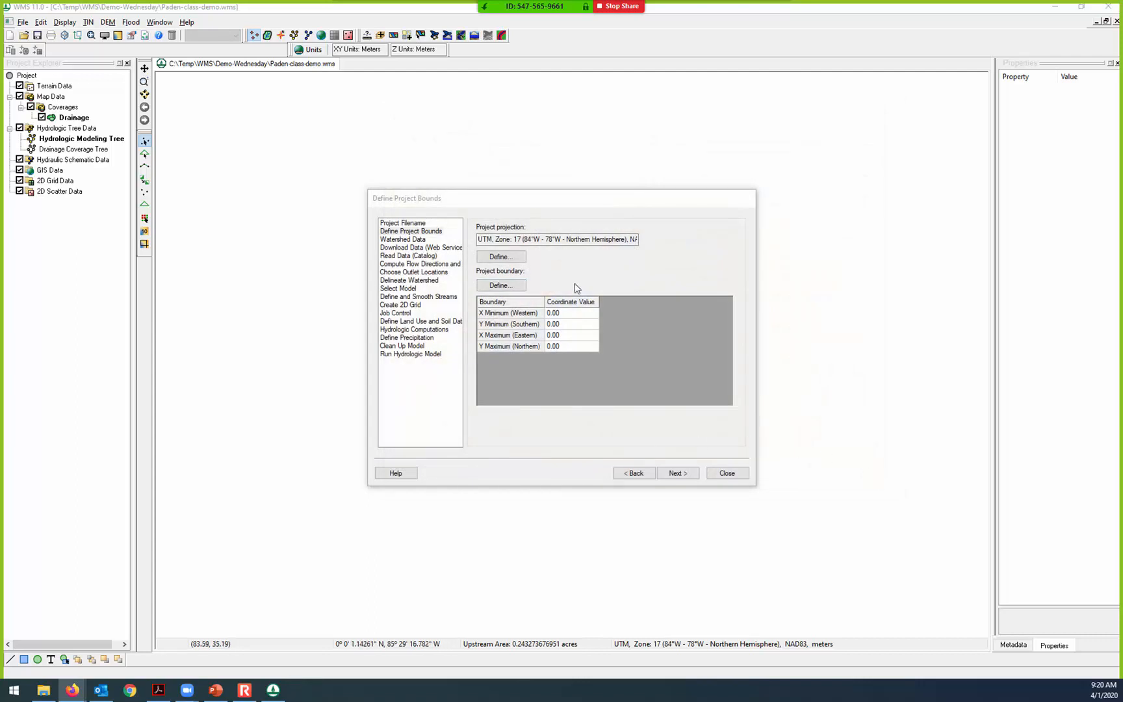
left_click(507, 285)
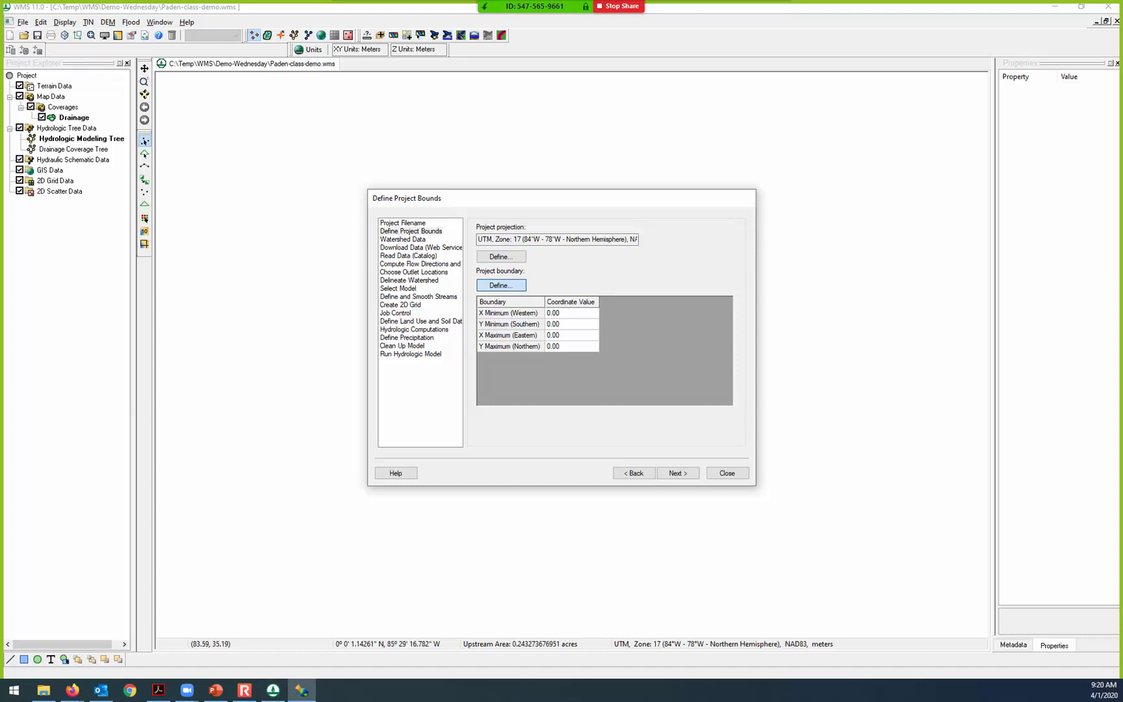
left_click_drag(391, 72, 670, 132)
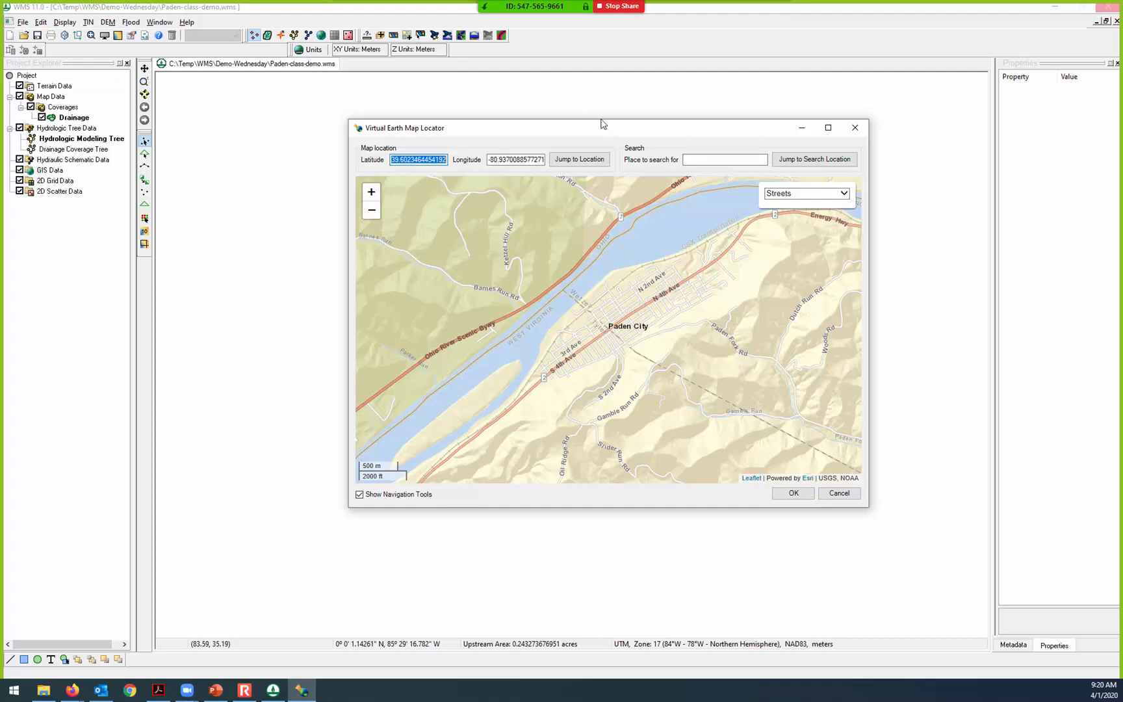
left_click_drag(605, 128, 758, 221)
left_click(999, 589)
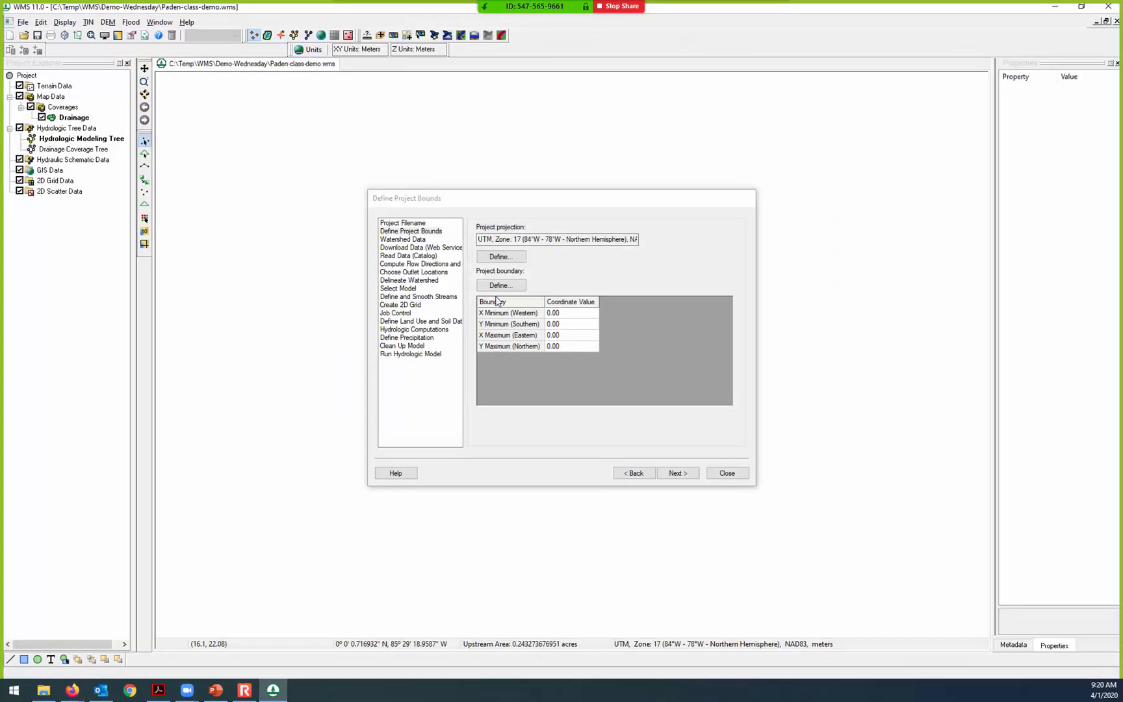
Step: Define the project boundary from the locator's map view around Paden City and return to the project bounds
left_click(497, 287)
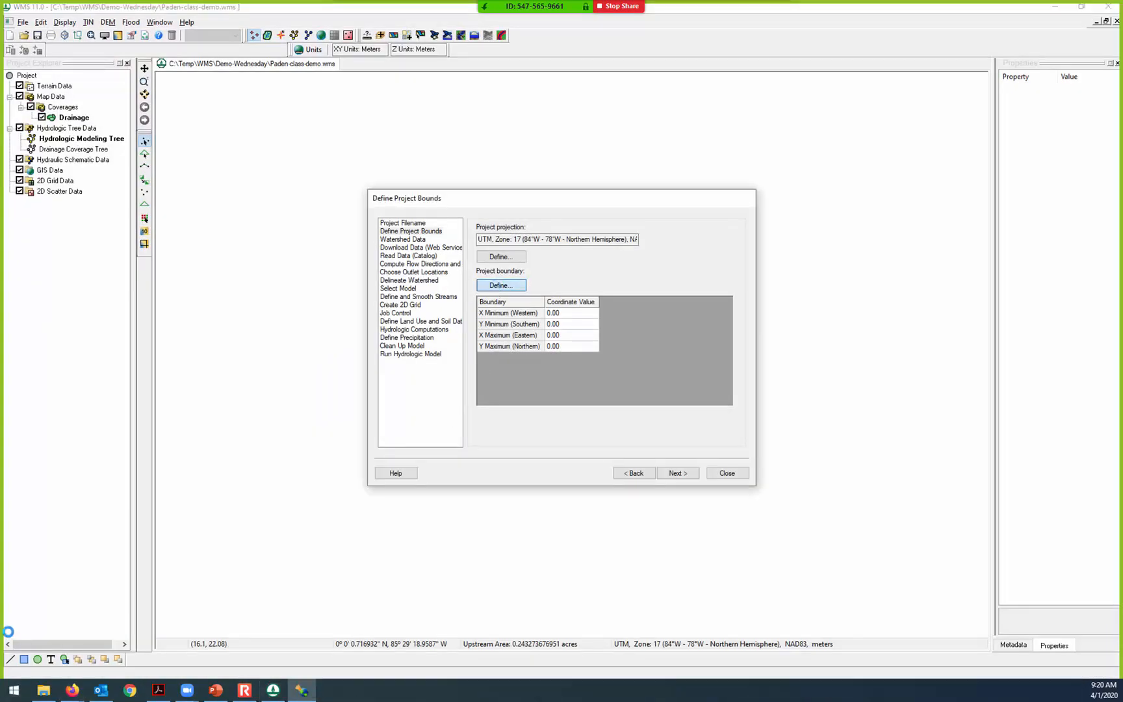
left_click_drag(361, 81, 623, 121)
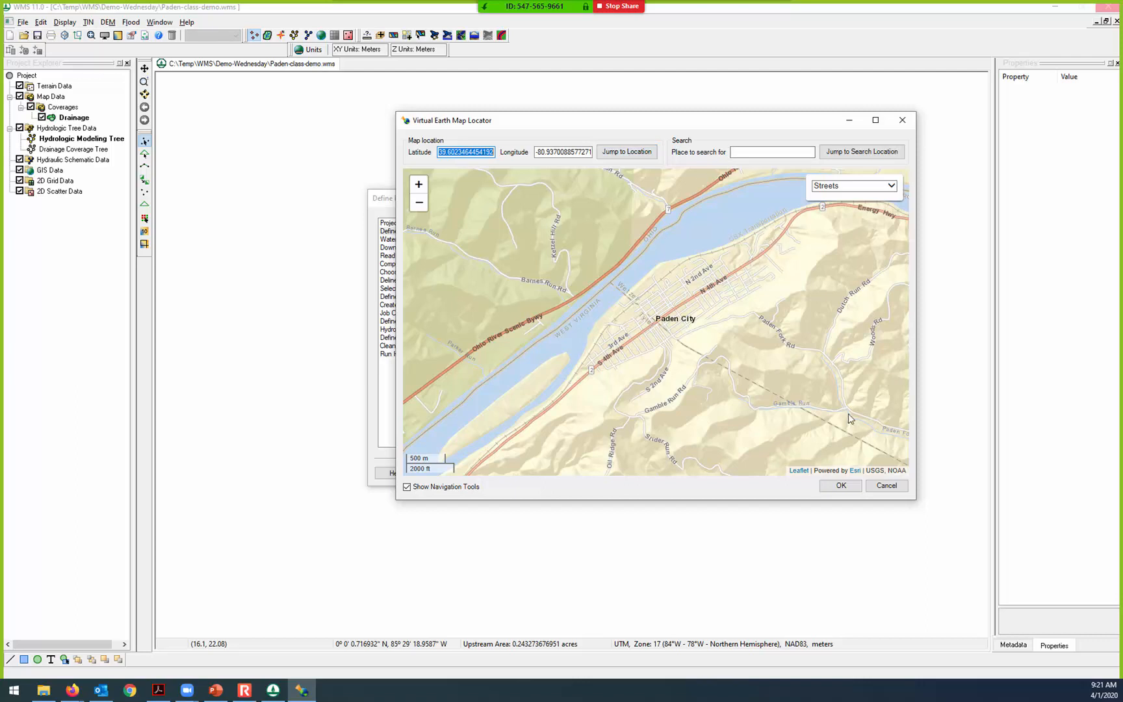
left_click(841, 487)
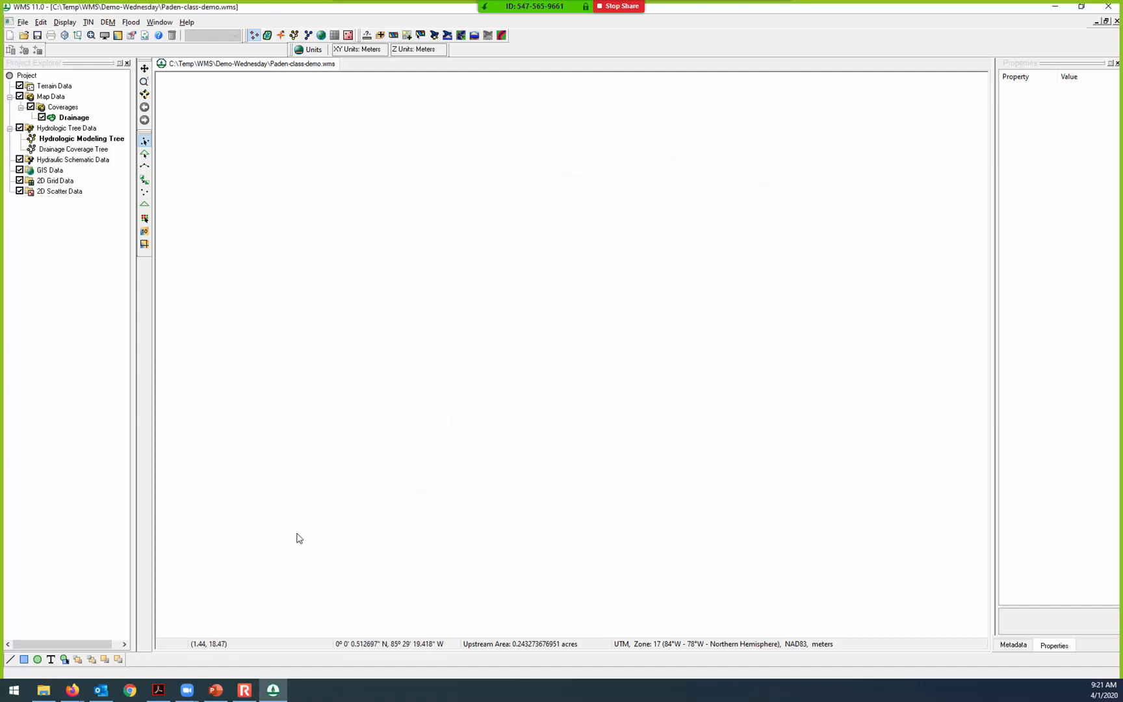
left_click(266, 692)
left_click(266, 693)
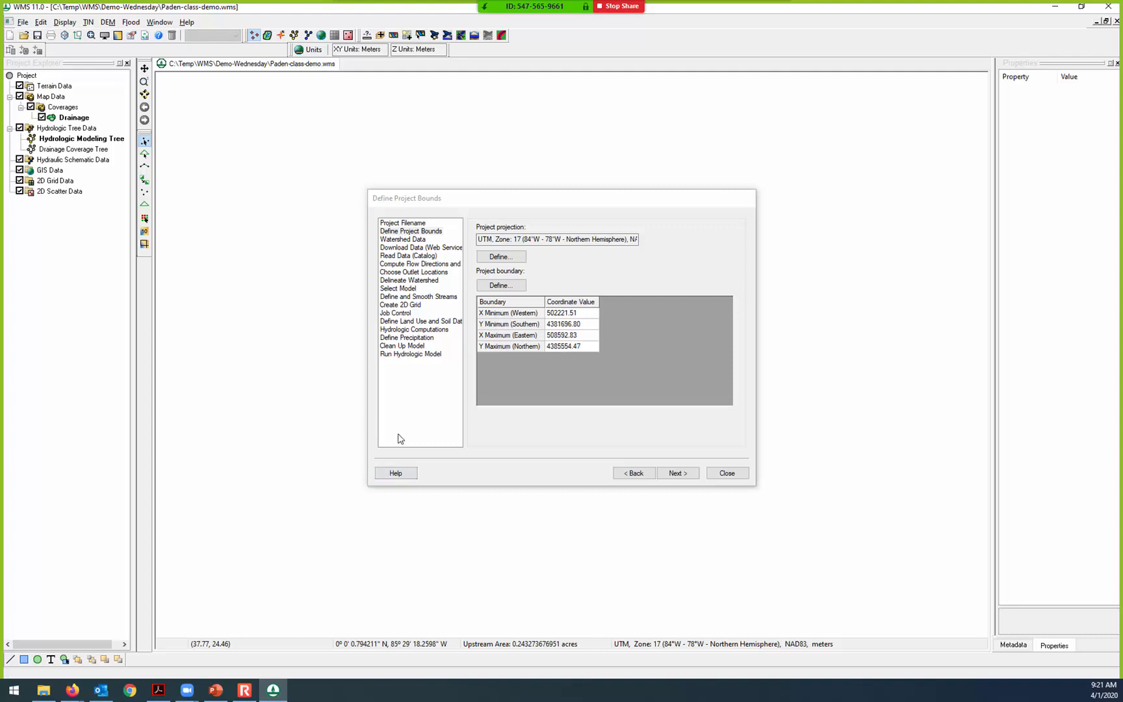
Step: Reopen the project boundary map locator, search for paden city, wv and jump to that location
left_click(500, 287)
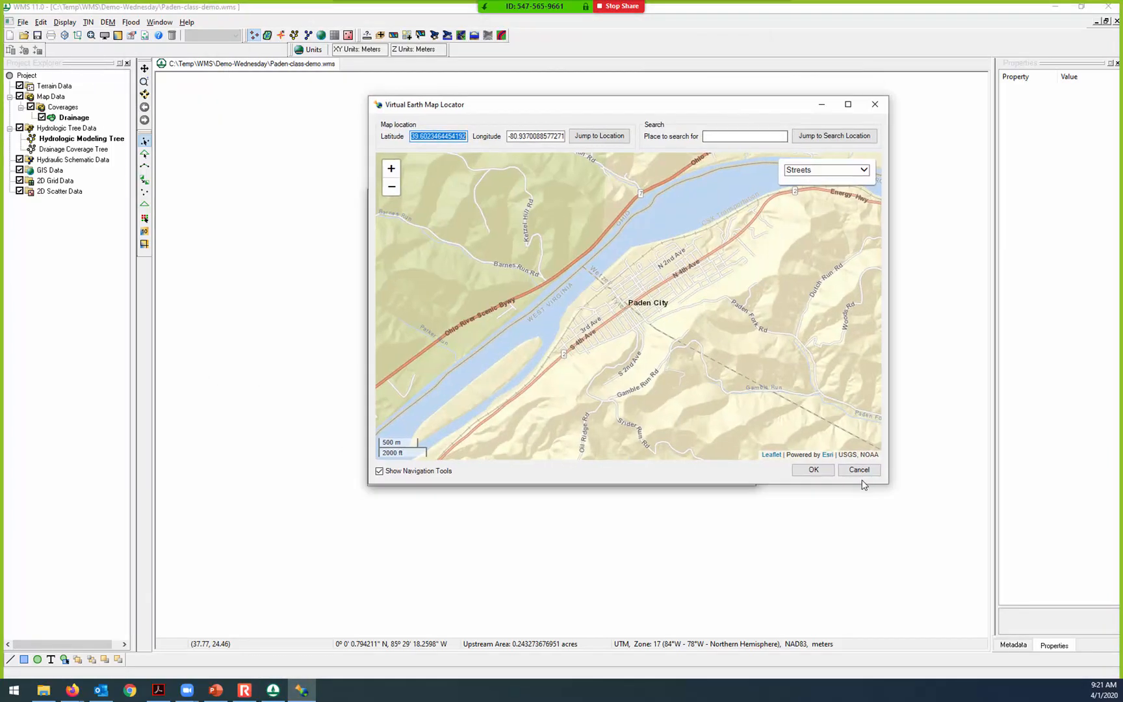
left_click_drag(767, 376, 582, 374)
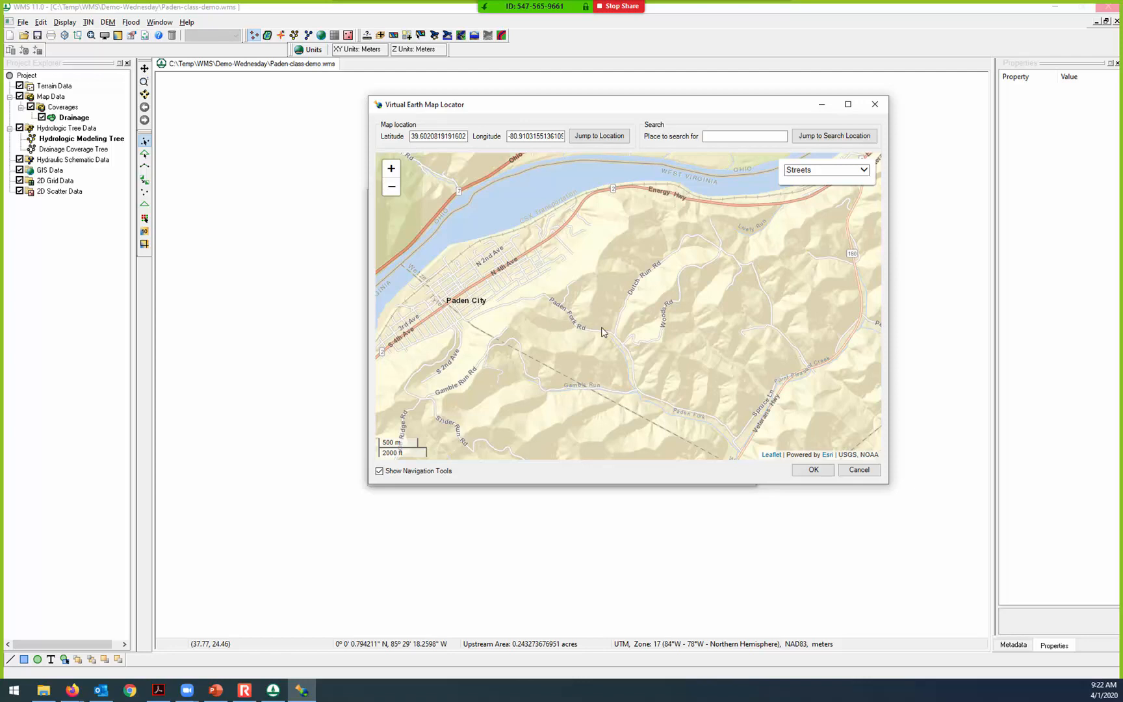
left_click(393, 170)
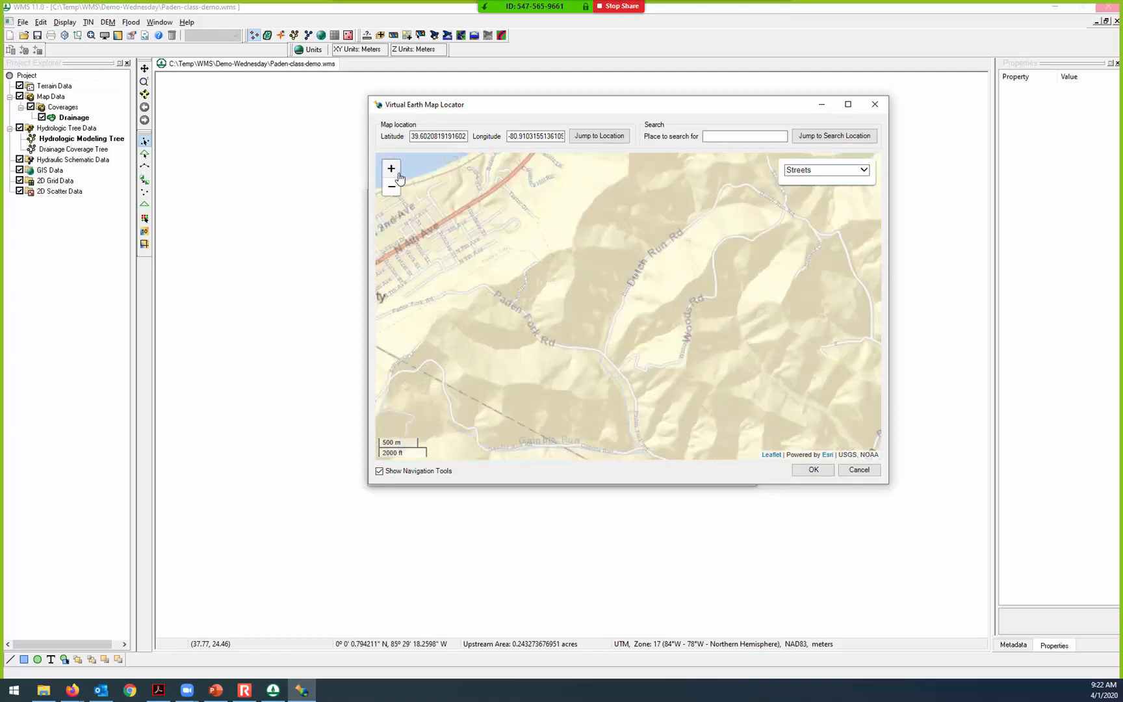
left_click_drag(602, 336, 638, 250)
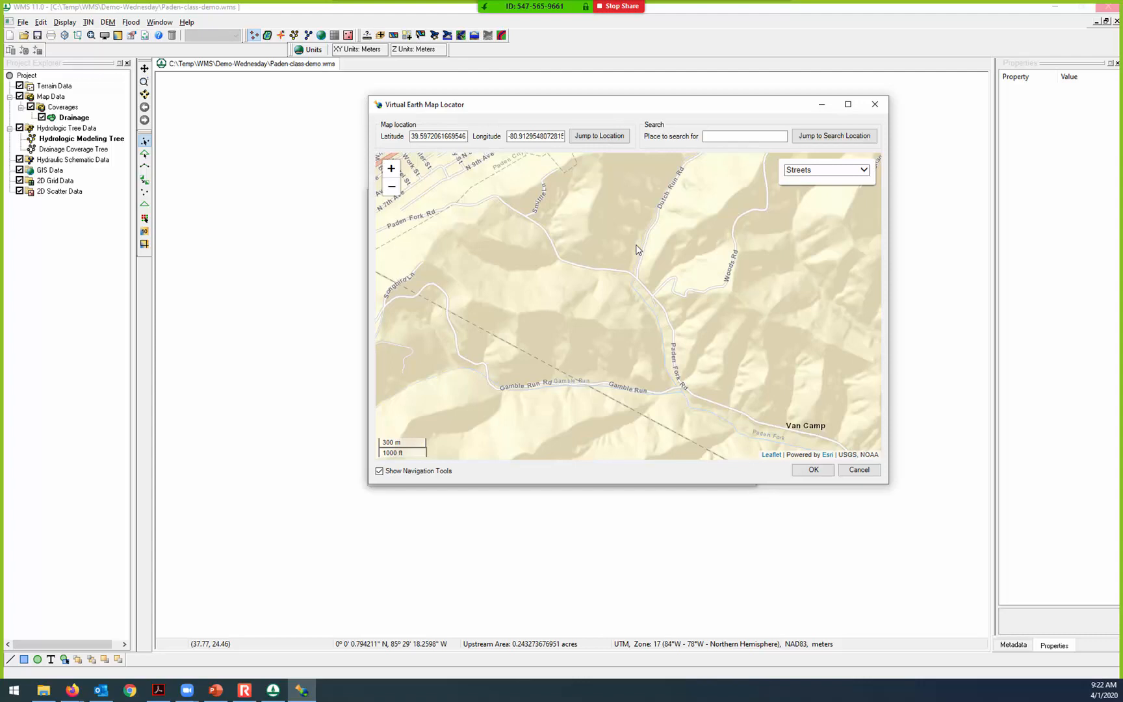
left_click(727, 137)
left_click(748, 135)
type("en city, wv")
left_click(801, 141)
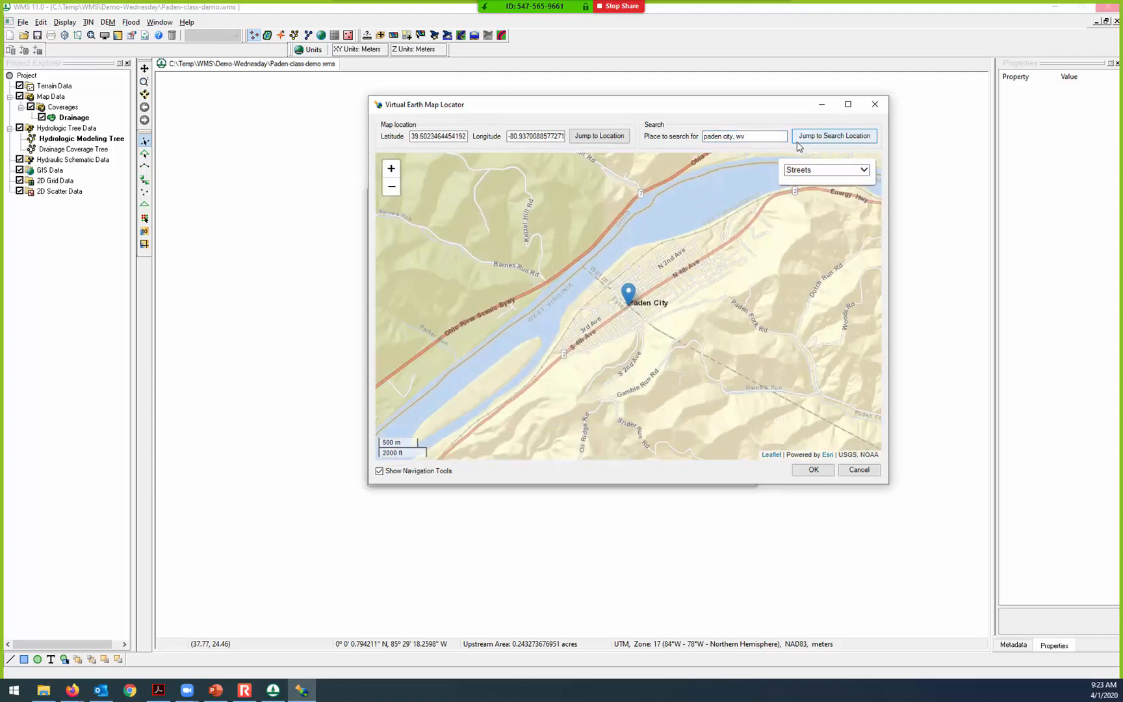
Step: Examine the roads and streams around the Paden Fork and Gamble Run confluence southeast of Paden City on the locator map
left_click_drag(793, 354, 660, 359)
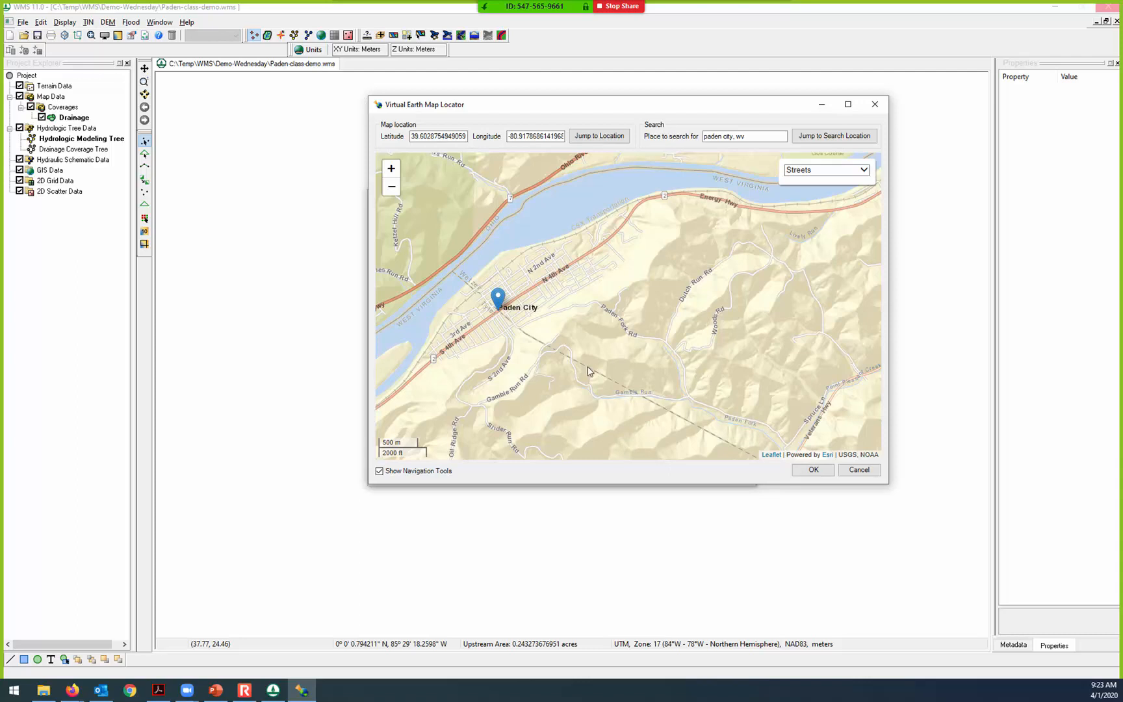
scroll(610, 361, "down", 1)
scroll(610, 361, "down", 1)
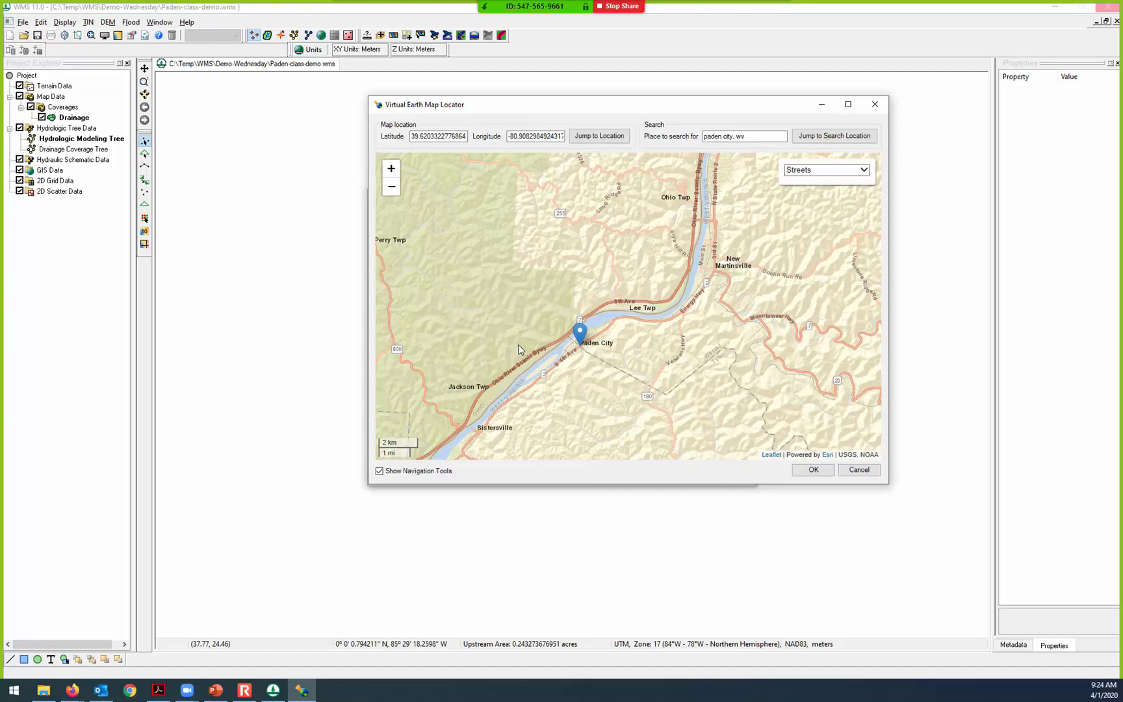
scroll(538, 348, "up", 2)
left_click_drag(745, 369, 552, 314)
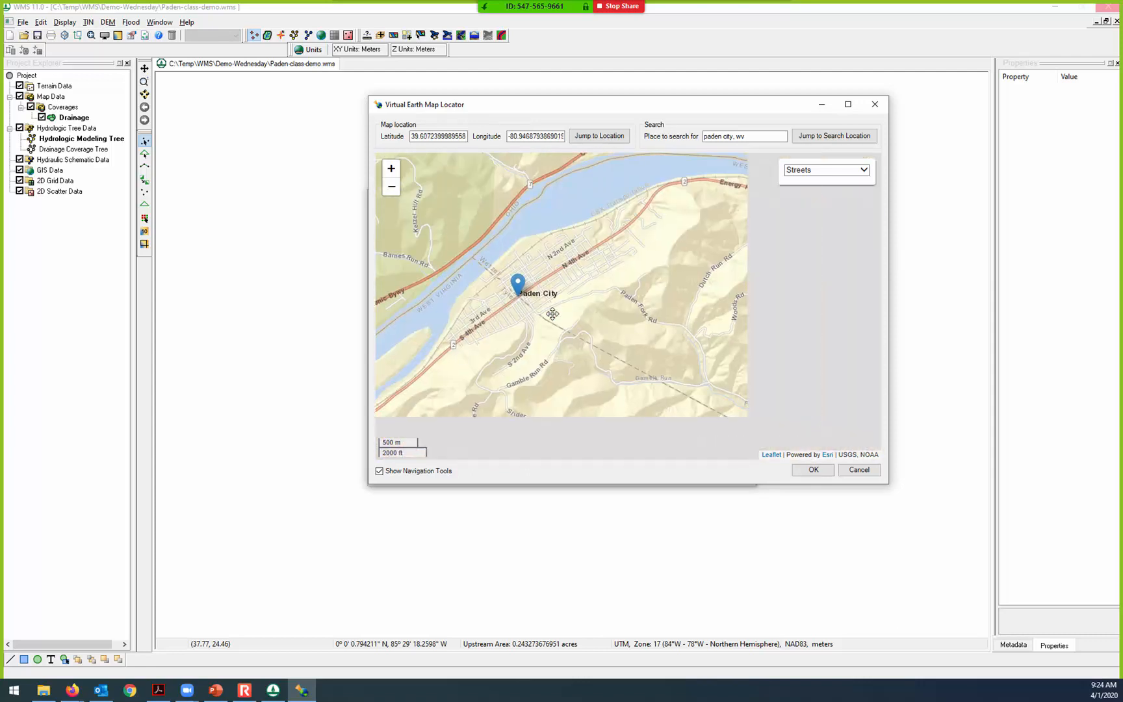
scroll(622, 354, "up", 1)
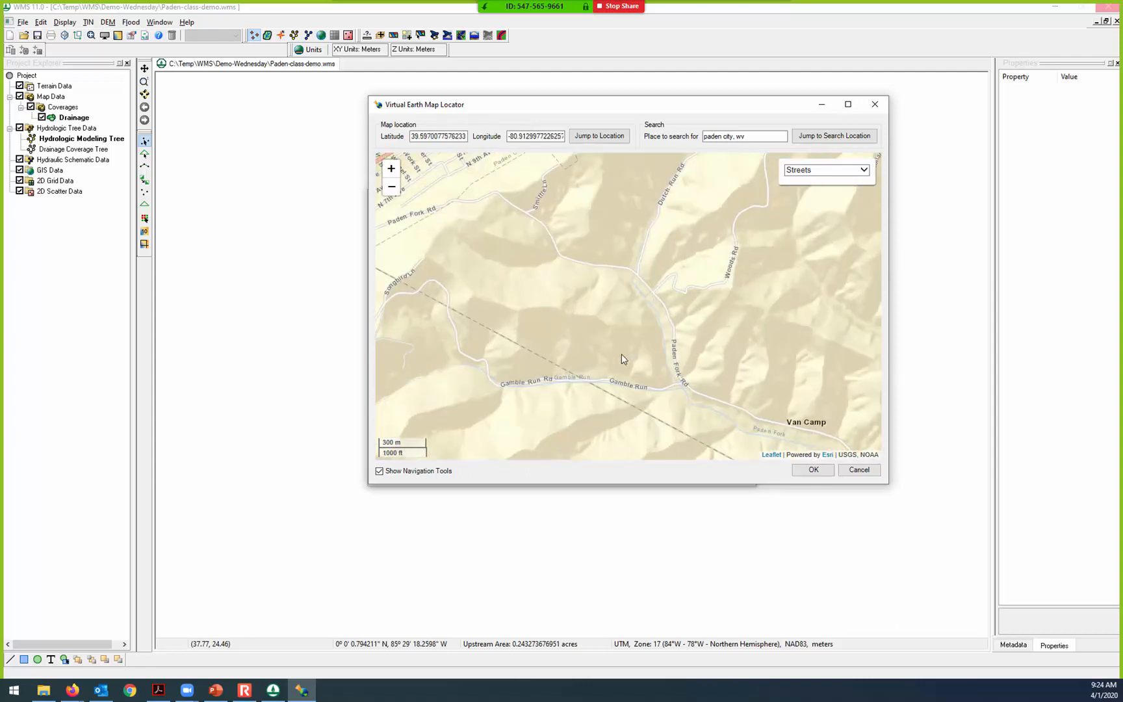
scroll(659, 381, "up", 1)
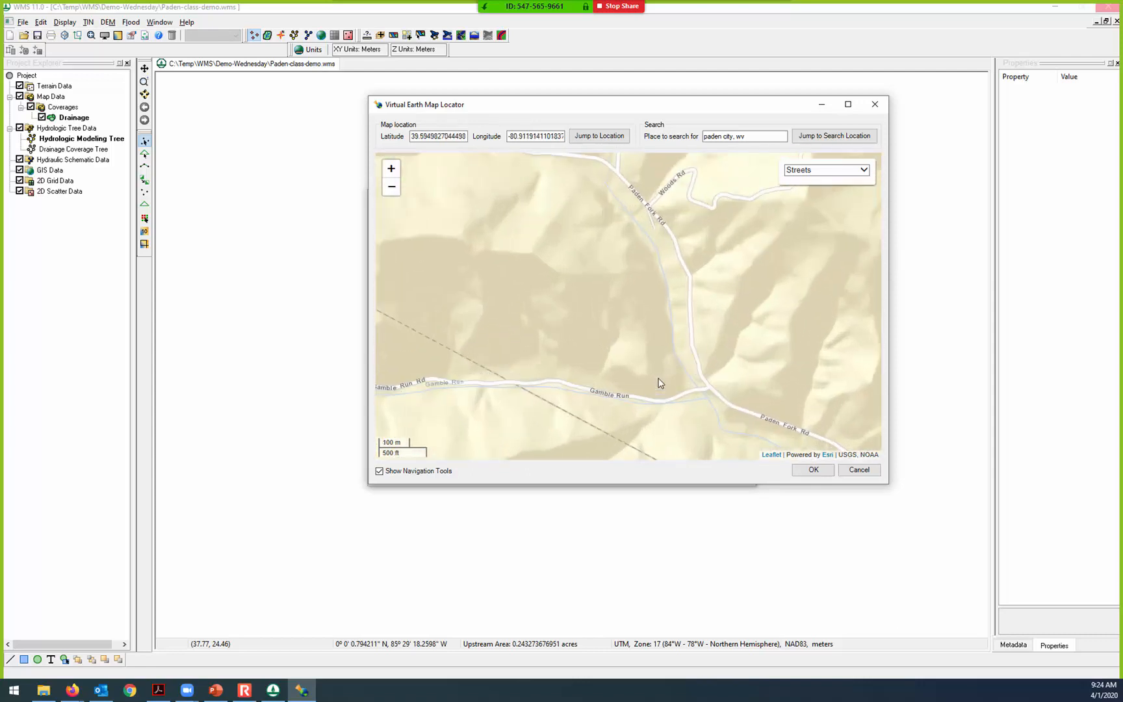
scroll(659, 382, "up", 1)
left_click_drag(659, 381, 600, 309)
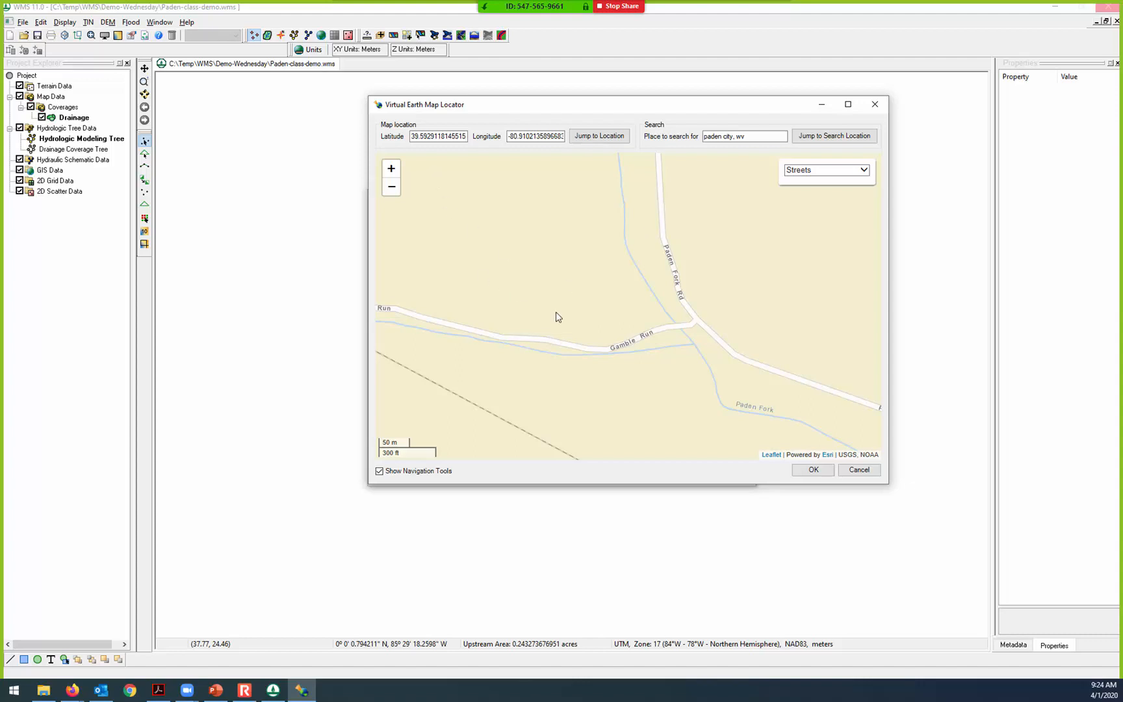
scroll(556, 317, "down", 2)
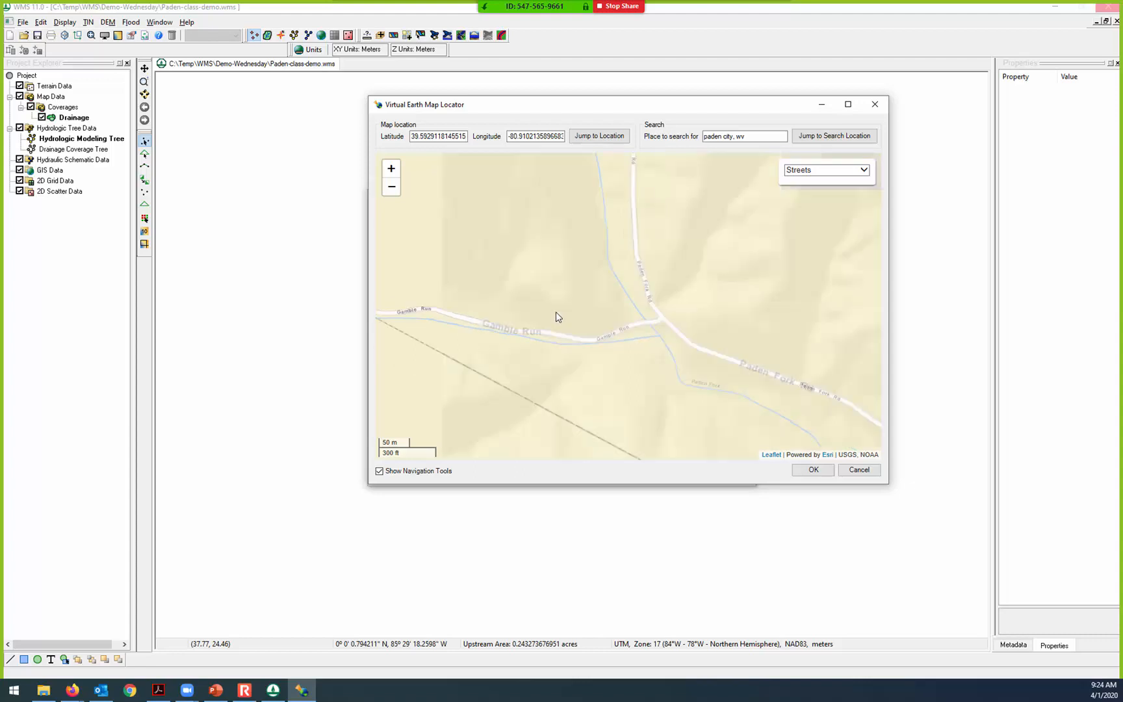
left_click_drag(550, 293, 614, 422)
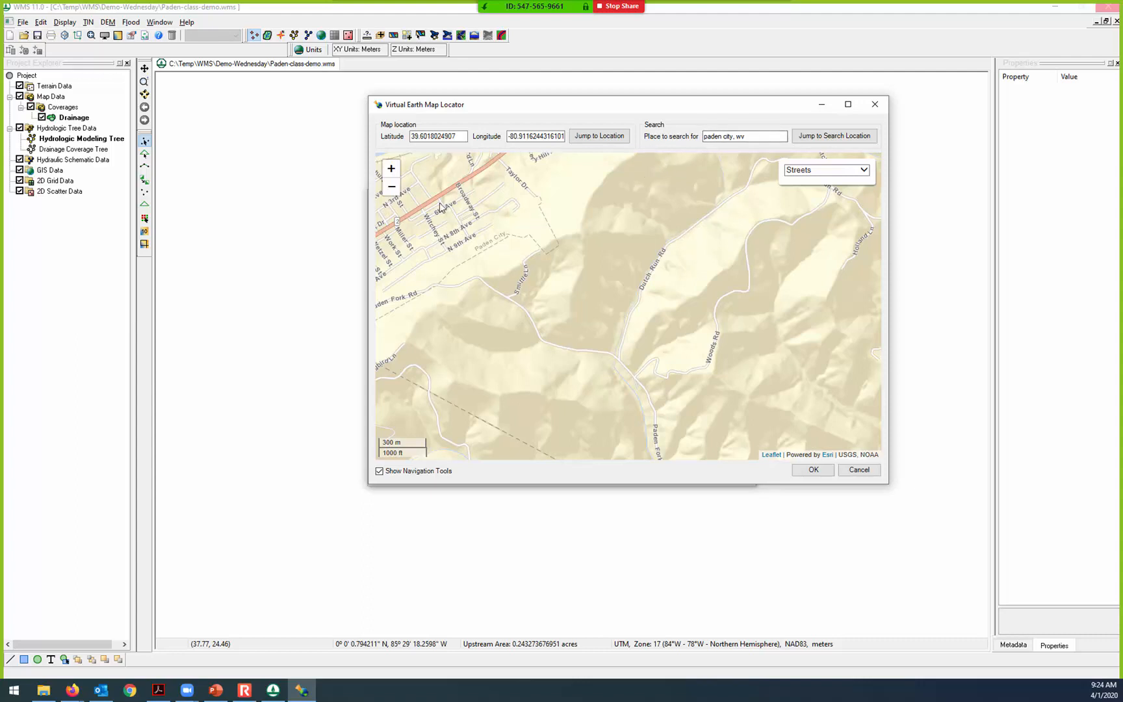
Step: Frame Paden City and the Paden Fork area in the locator map and apply that extent as the project boundary
left_click(389, 189)
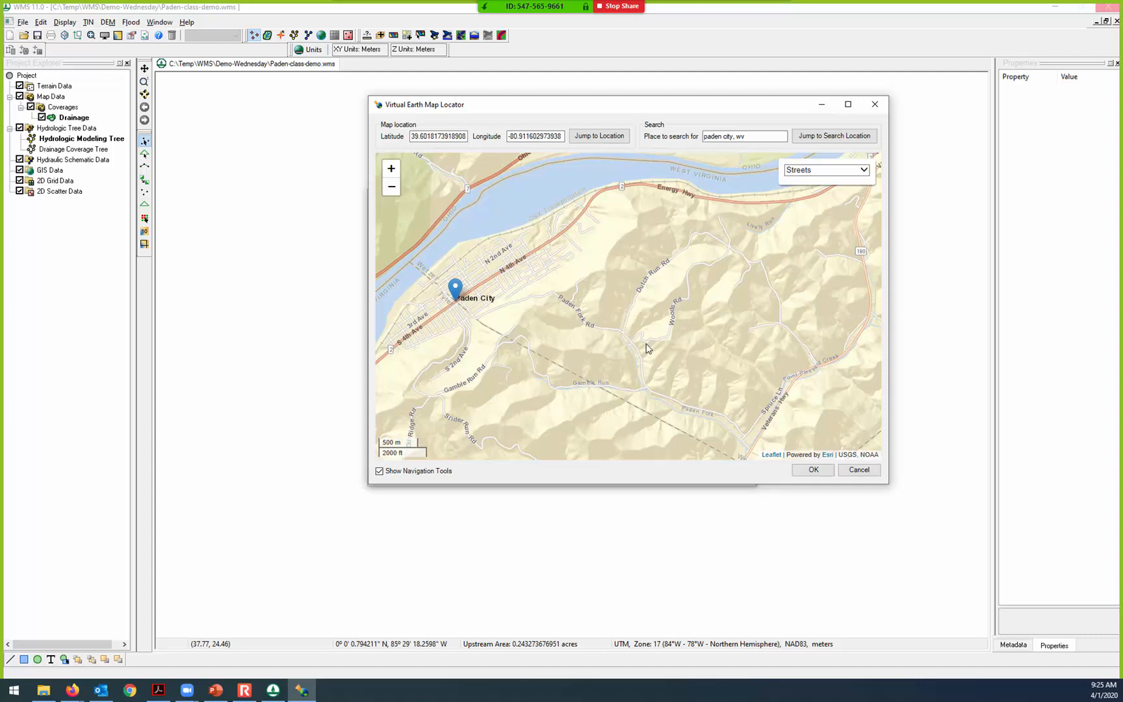
scroll(638, 390, "up", 1)
scroll(638, 390, "up", 2)
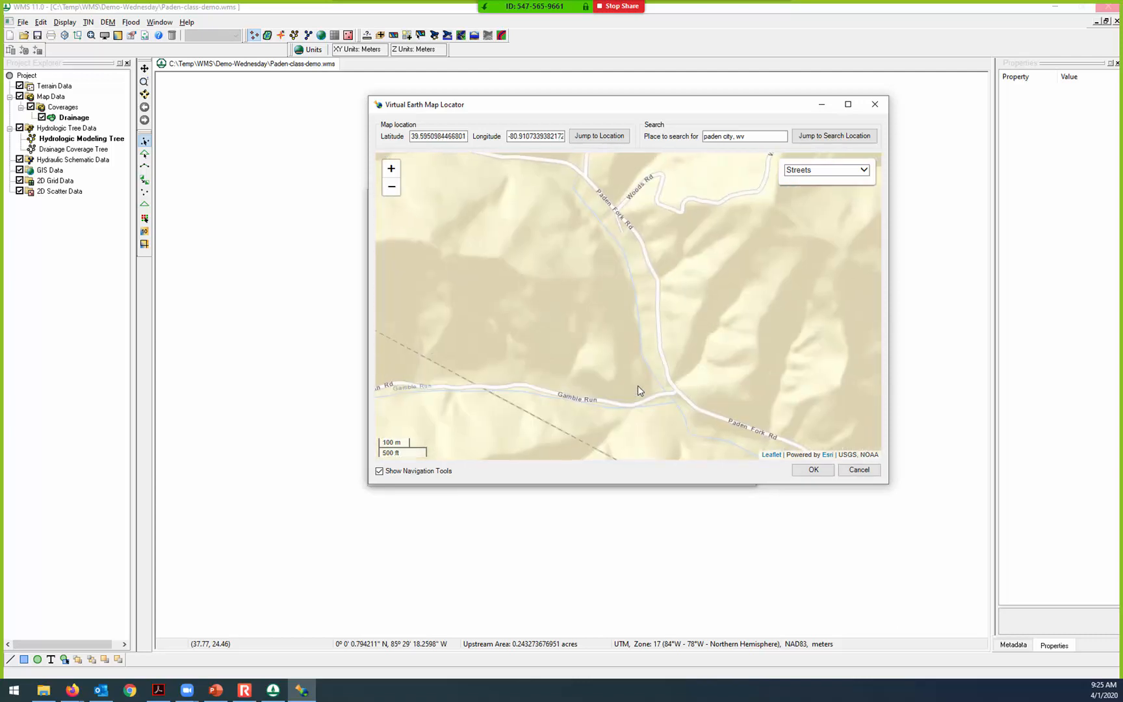
scroll(641, 389, "down", 3)
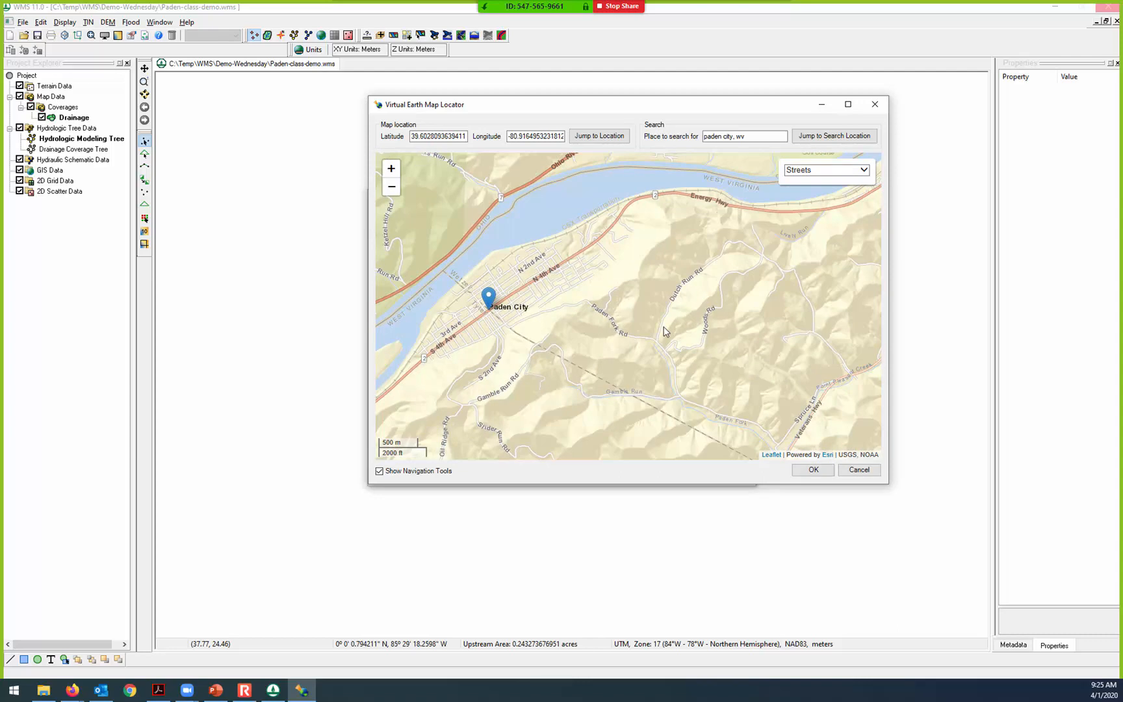
left_click(391, 168)
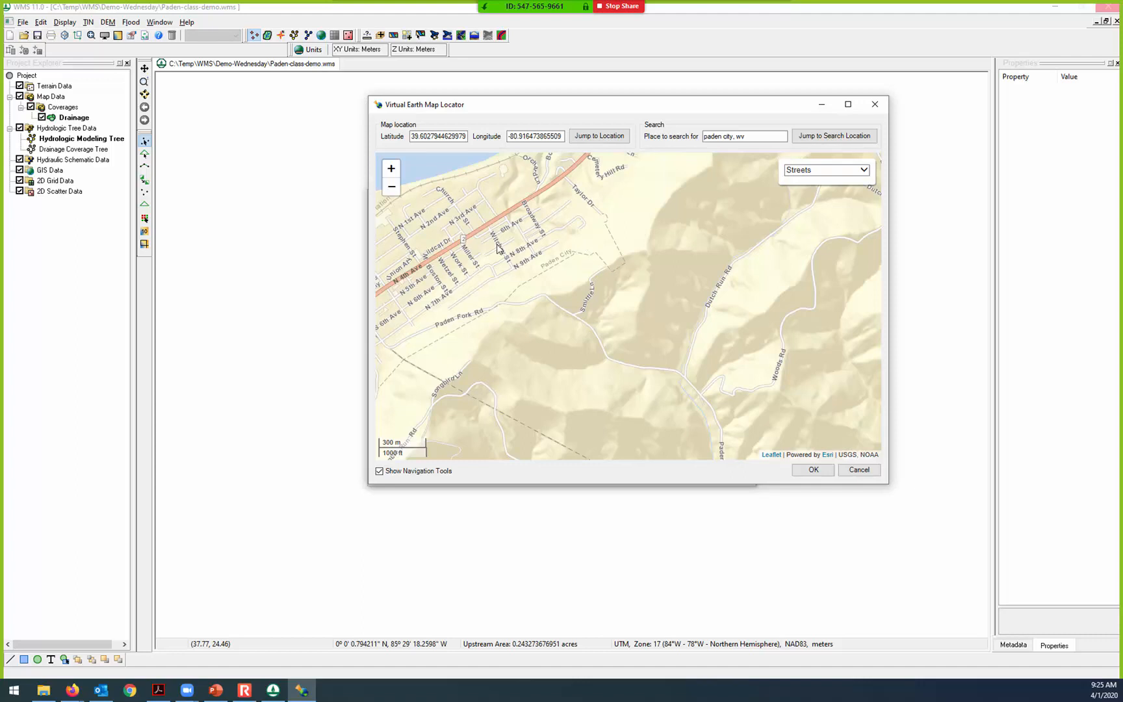
left_click(391, 189)
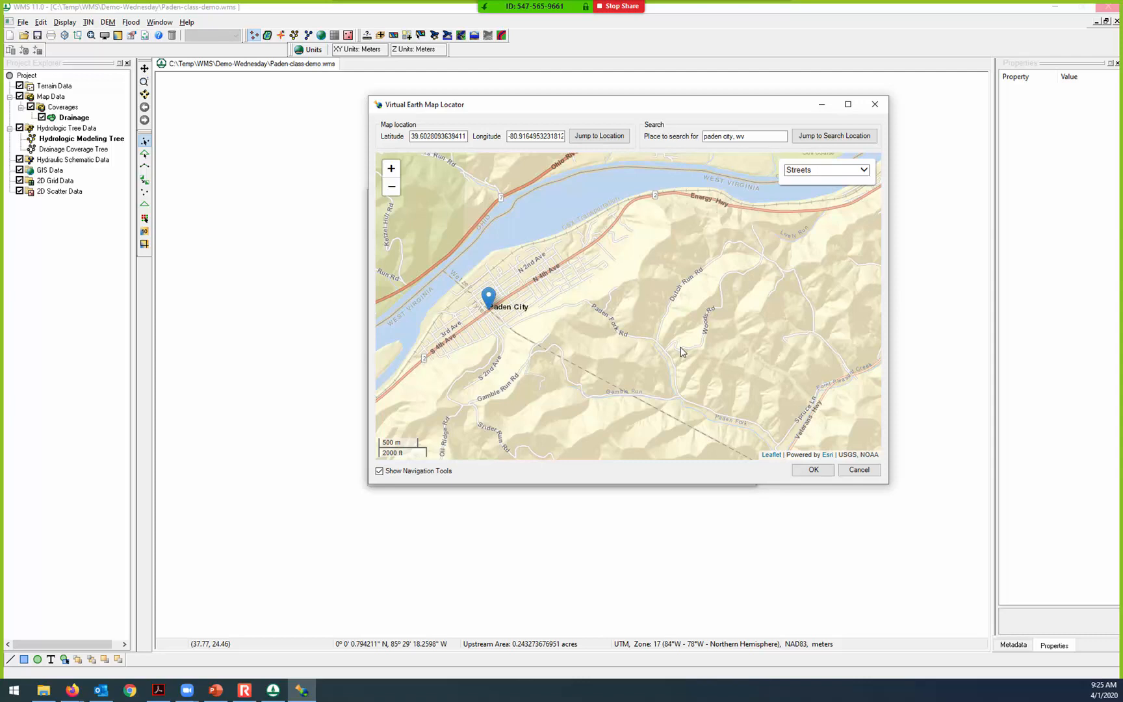
left_click(72, 690)
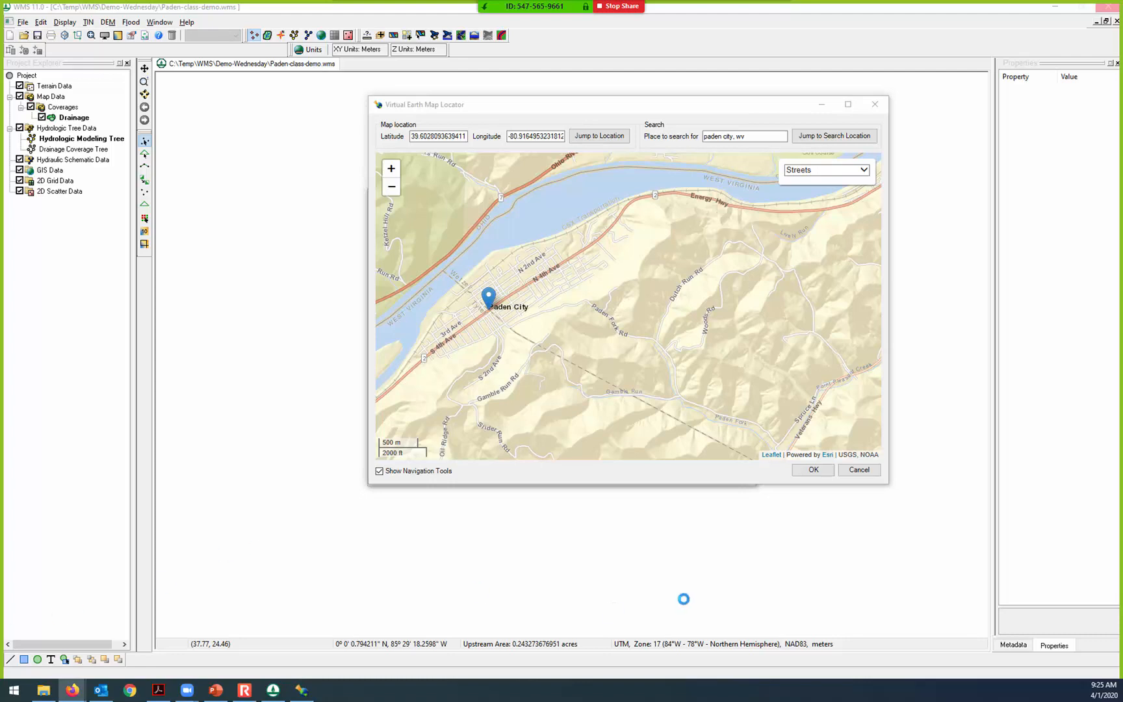
left_click(813, 470)
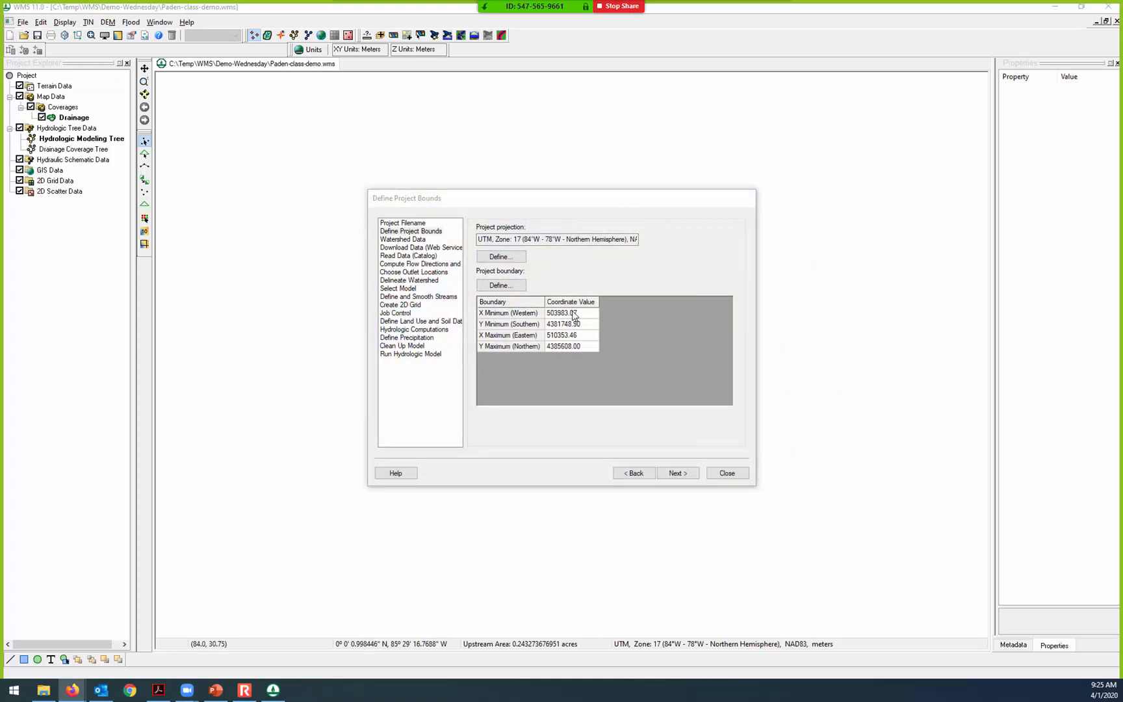
Step: Keep web services as the only watershed data source and proceed to the web data download settings
left_click(679, 474)
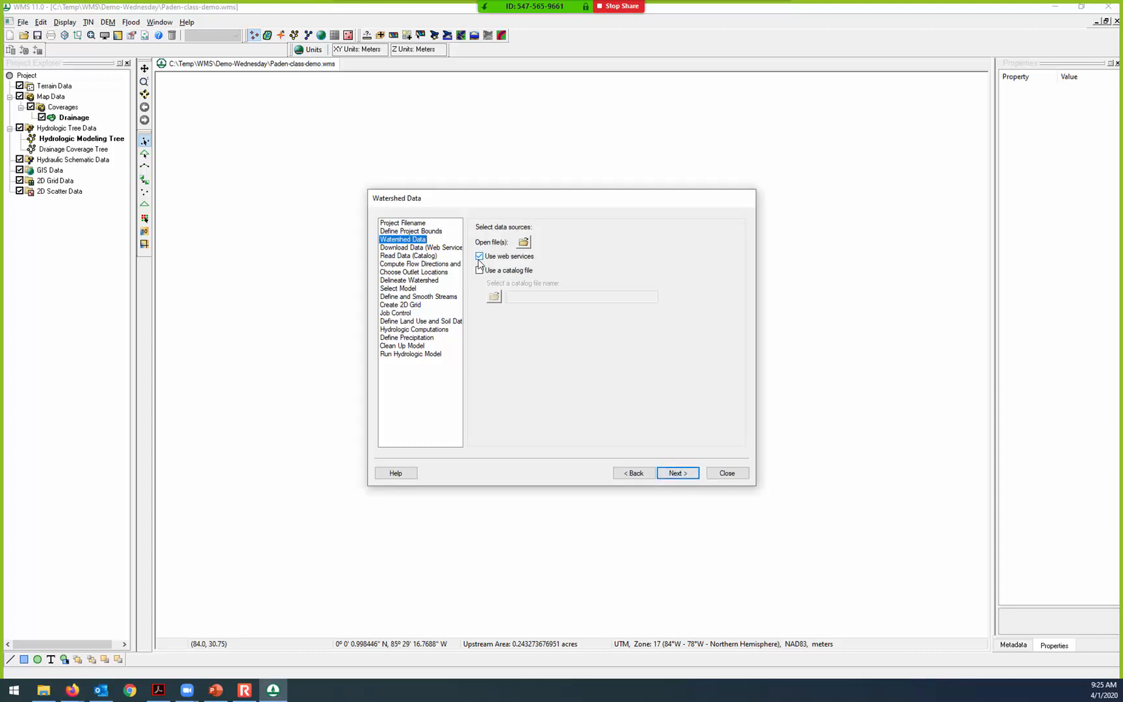
left_click(480, 256)
left_click(480, 257)
left_click(684, 477)
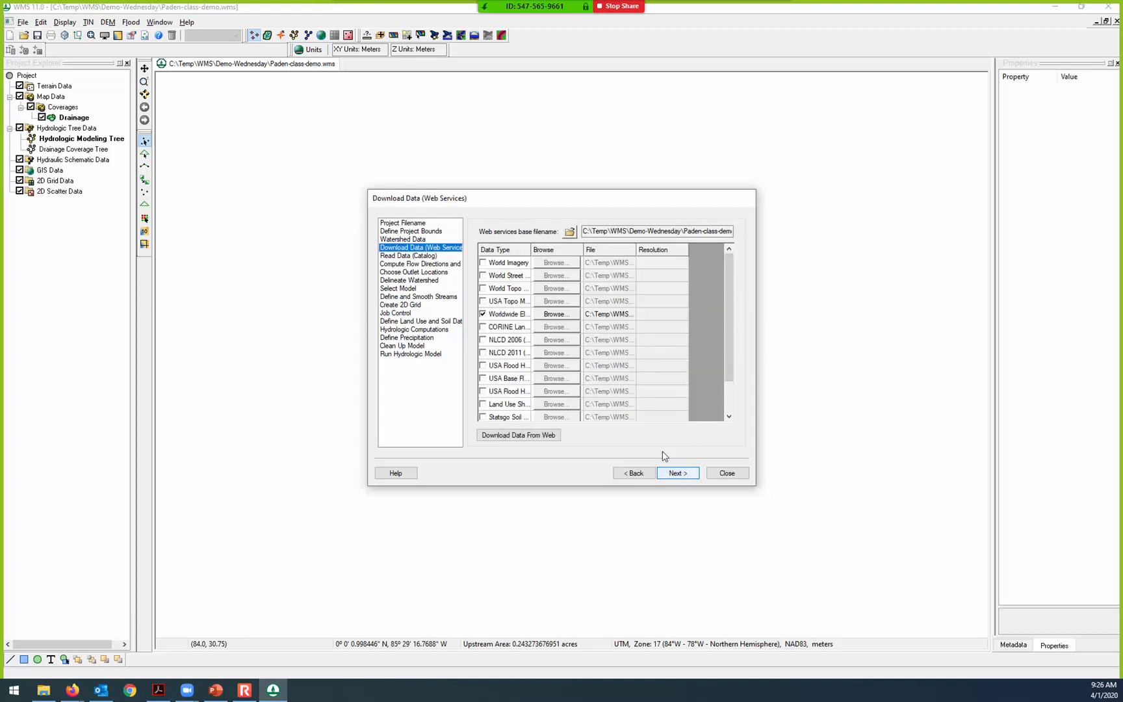
Step: Select USA Topo Map, World Street Map and World Imagery for download alongside the Worldwide Elevation Data
left_click_drag(531, 250, 585, 249)
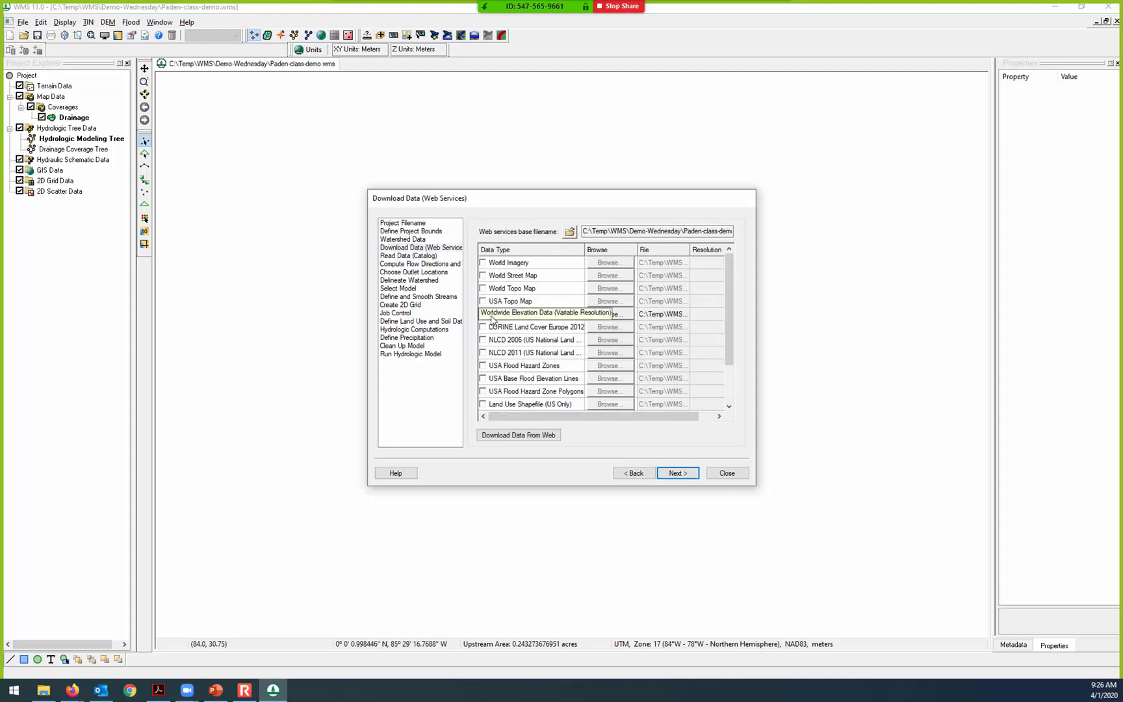
left_click(571, 317)
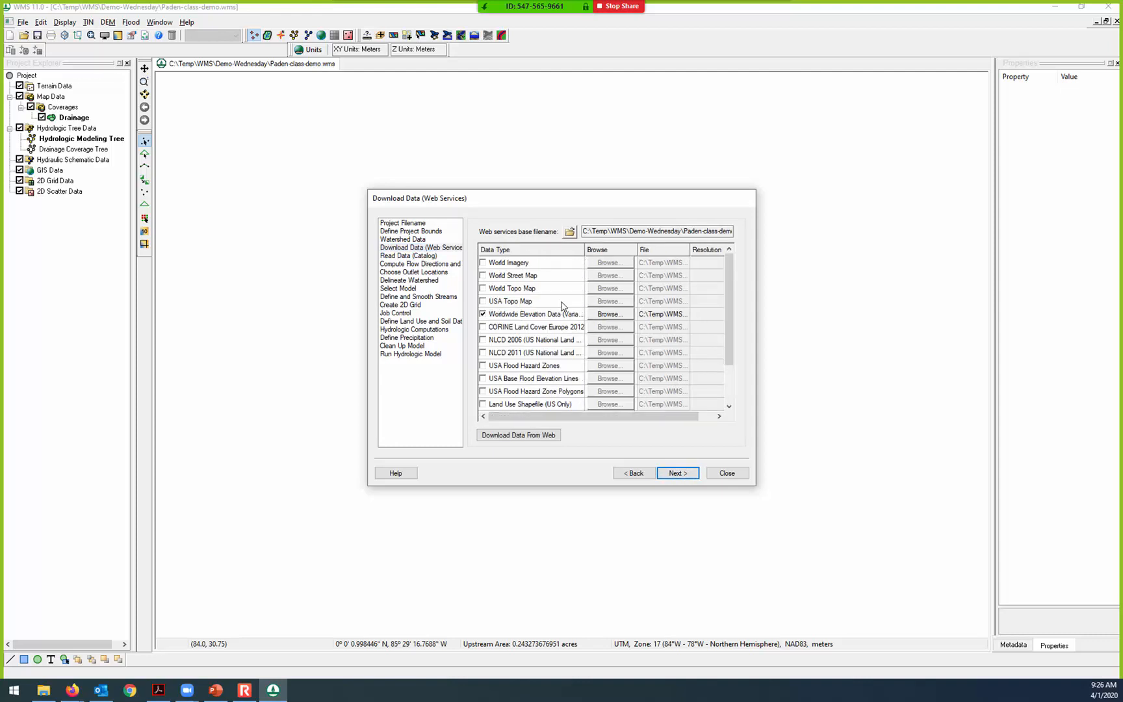
left_click(483, 301)
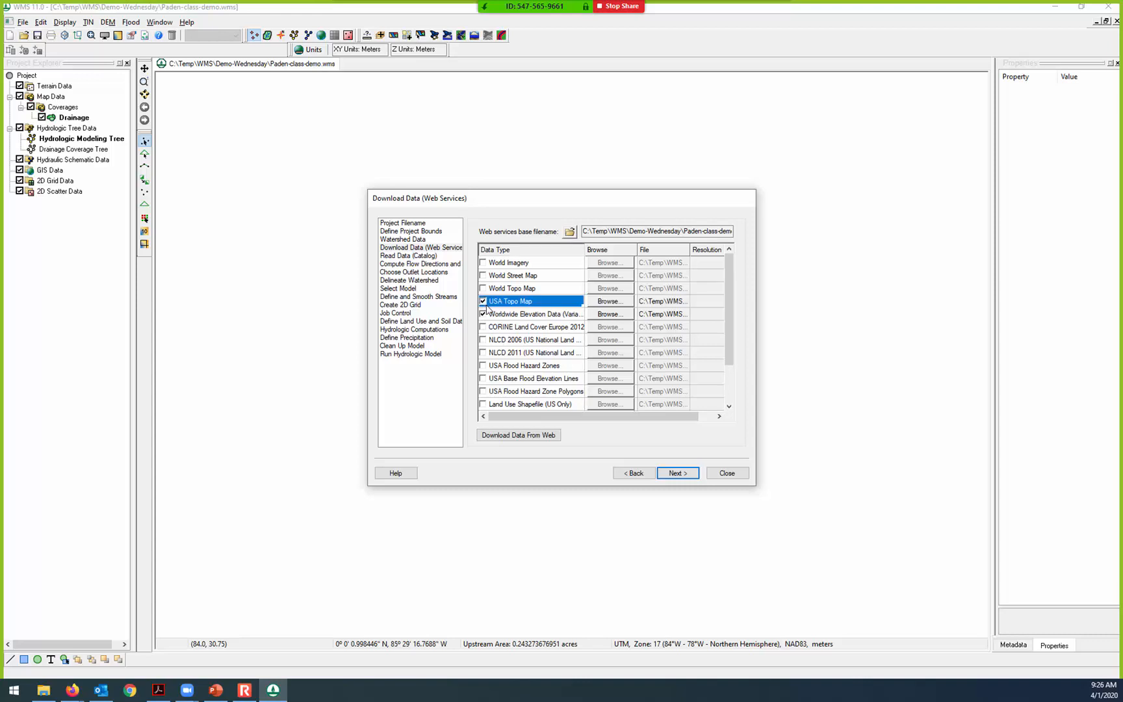
left_click(483, 276)
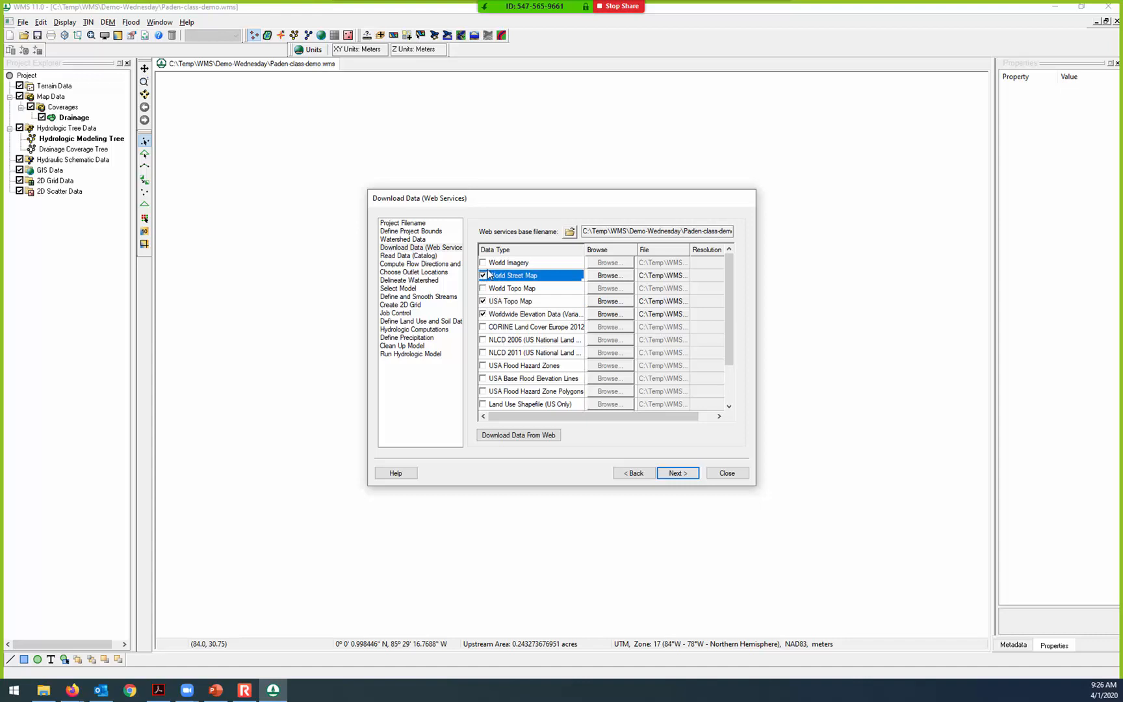
left_click(483, 263)
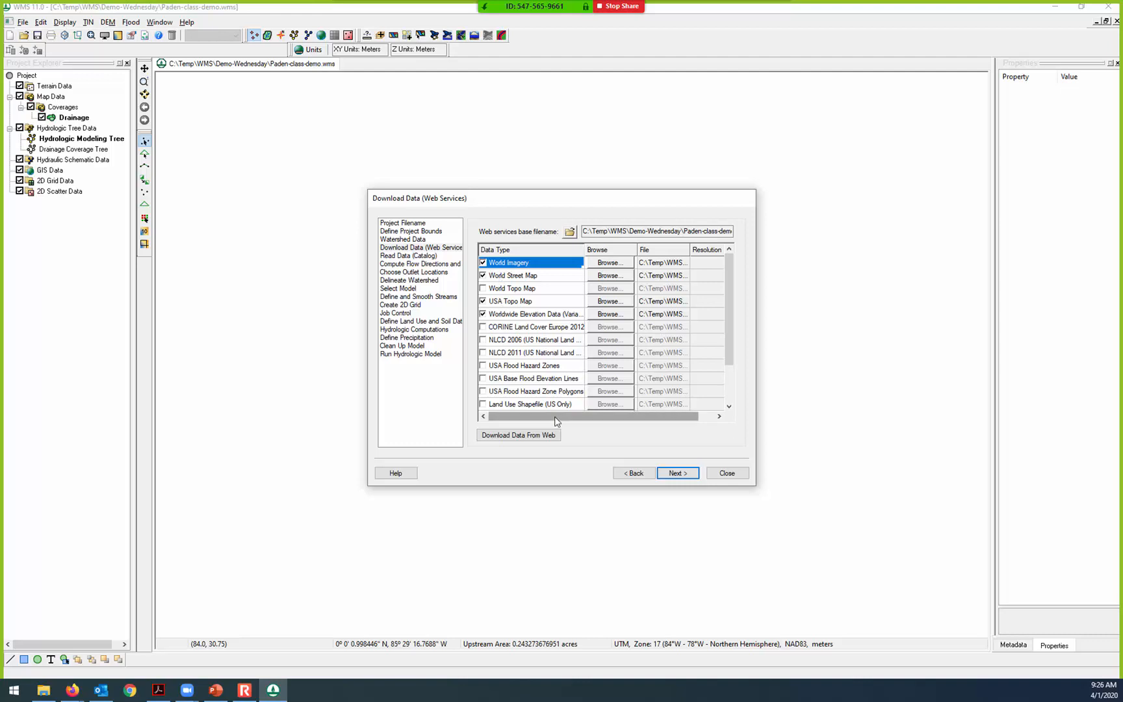
Step: Download the selected web data, accepting the suggested raster cell sizes and elevation zoom level 13 (14.7 meters resolution)
left_click(540, 436)
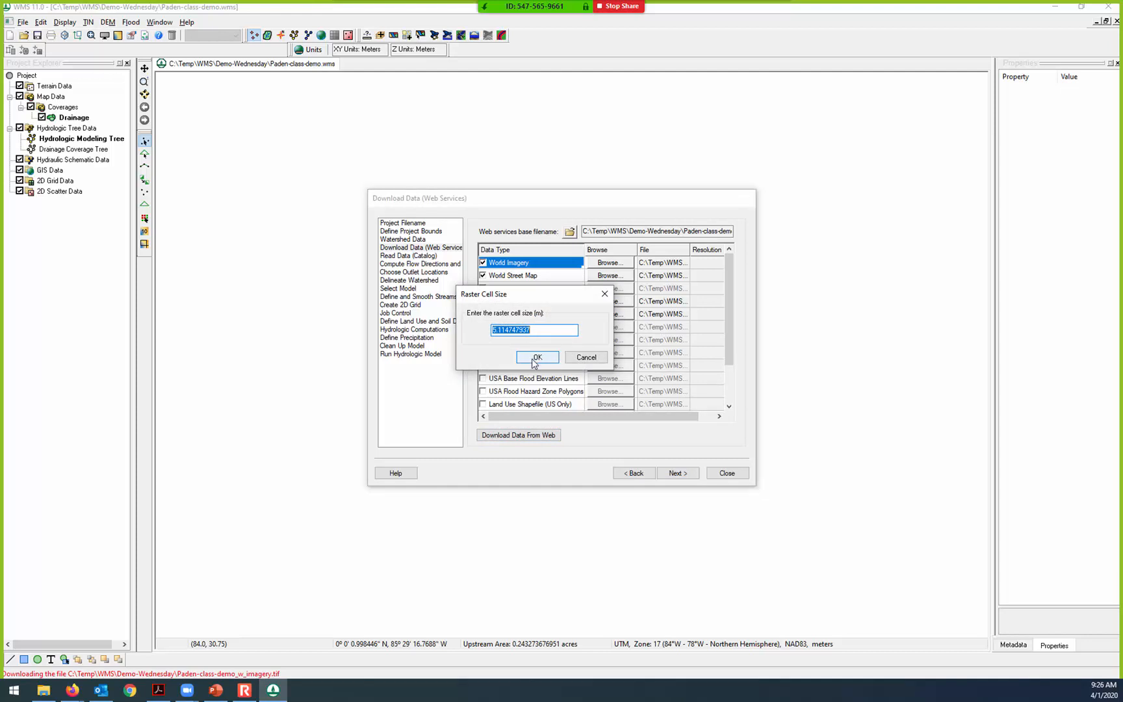
left_click(537, 360)
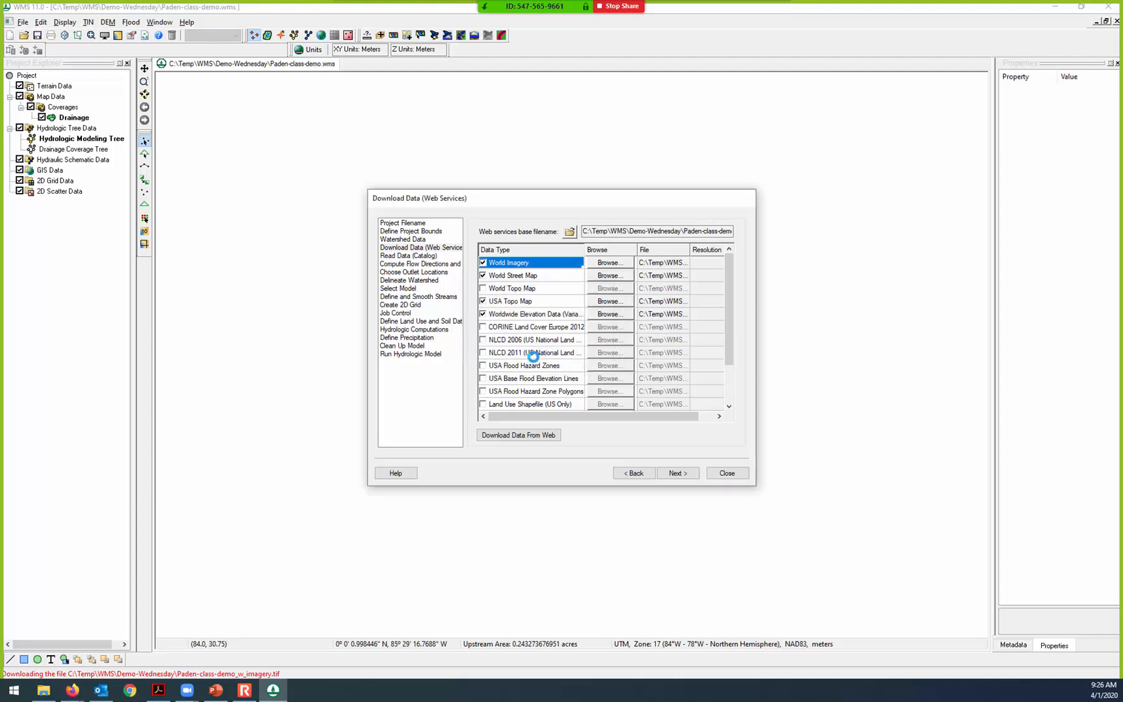
left_click(537, 359)
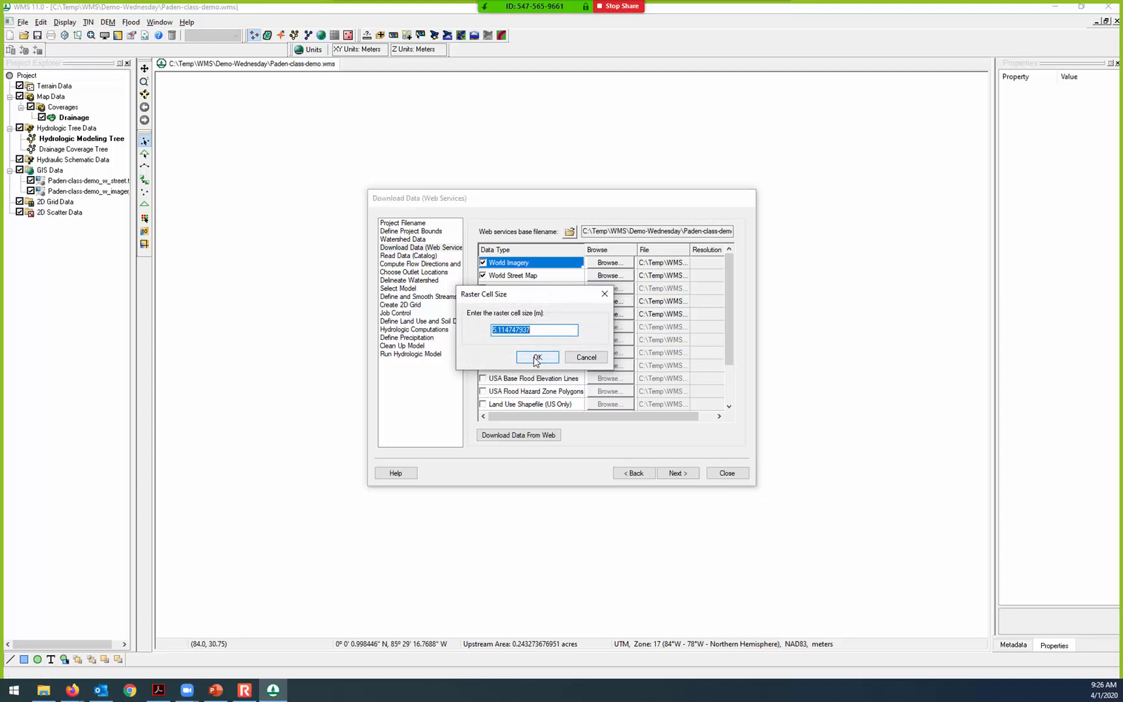
left_click(536, 359)
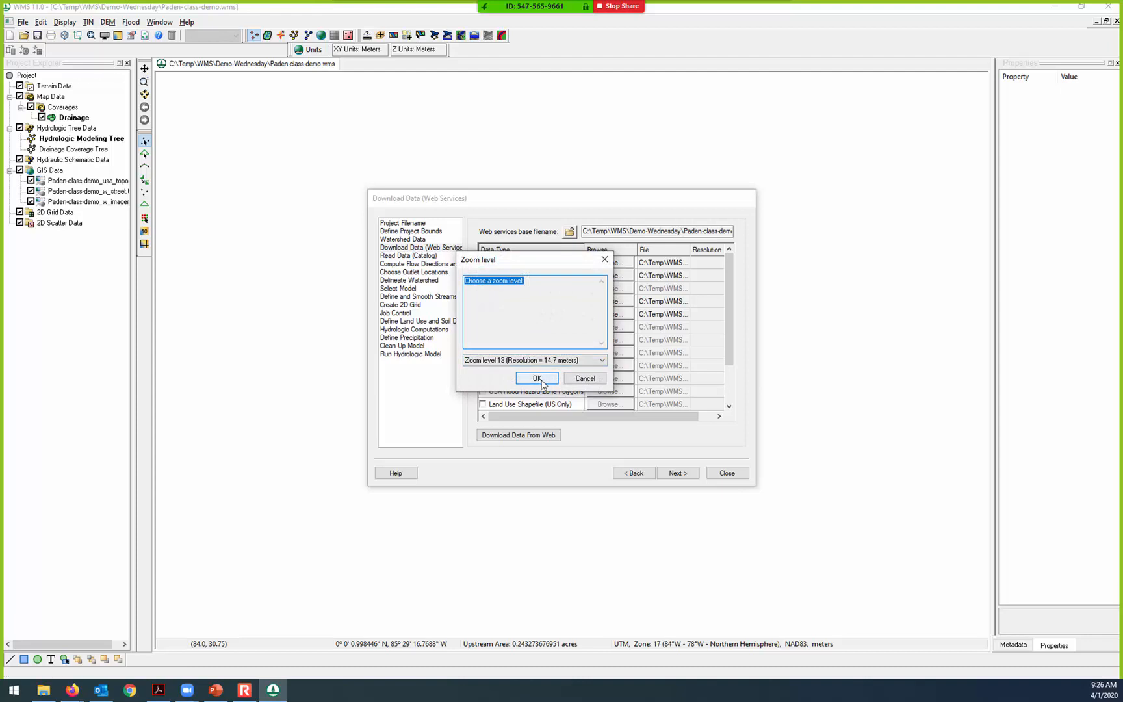
left_click(537, 378)
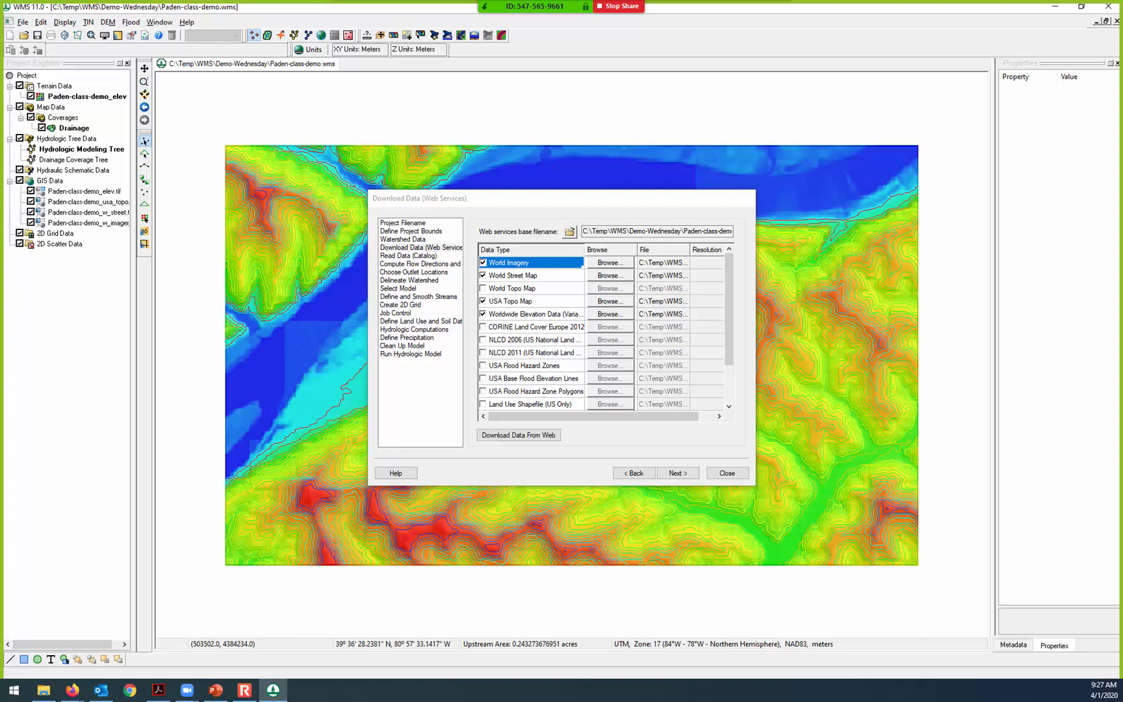
key("alt+Tab")
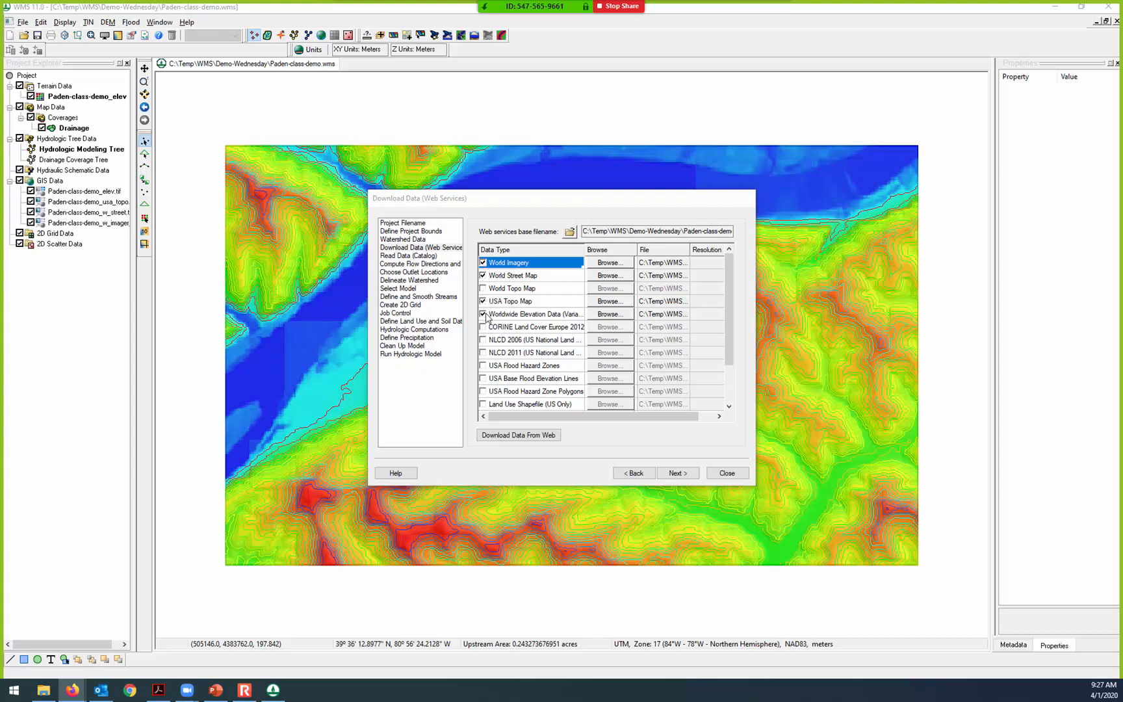
left_click(637, 474)
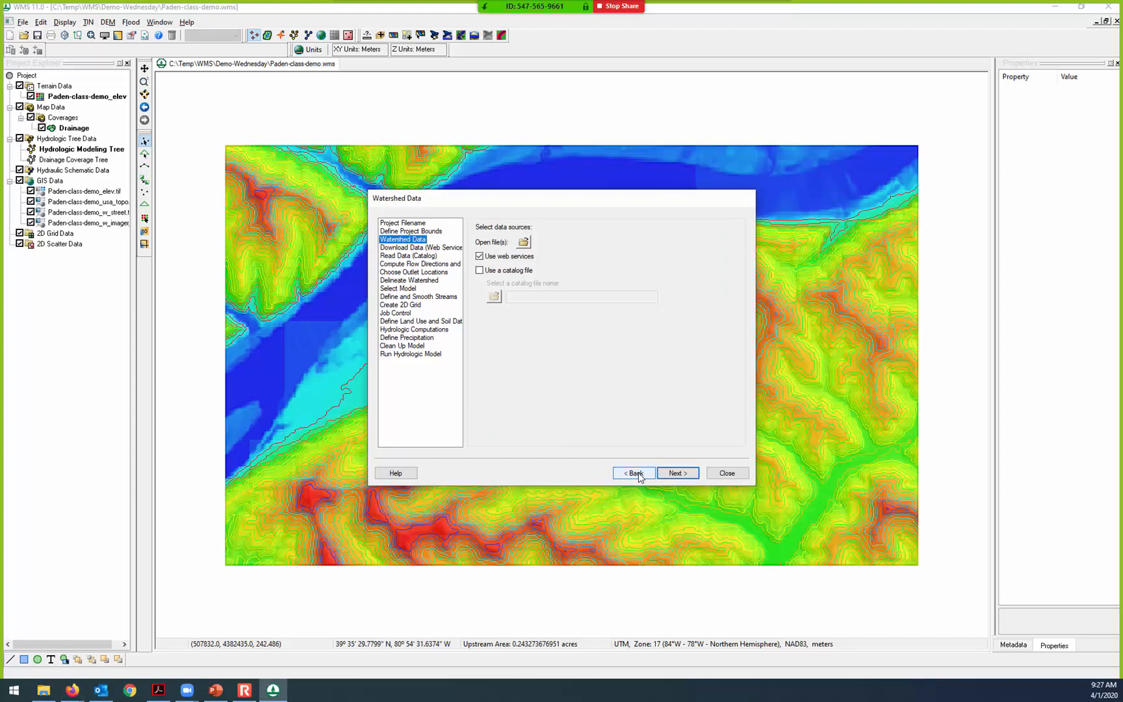
left_click(676, 475)
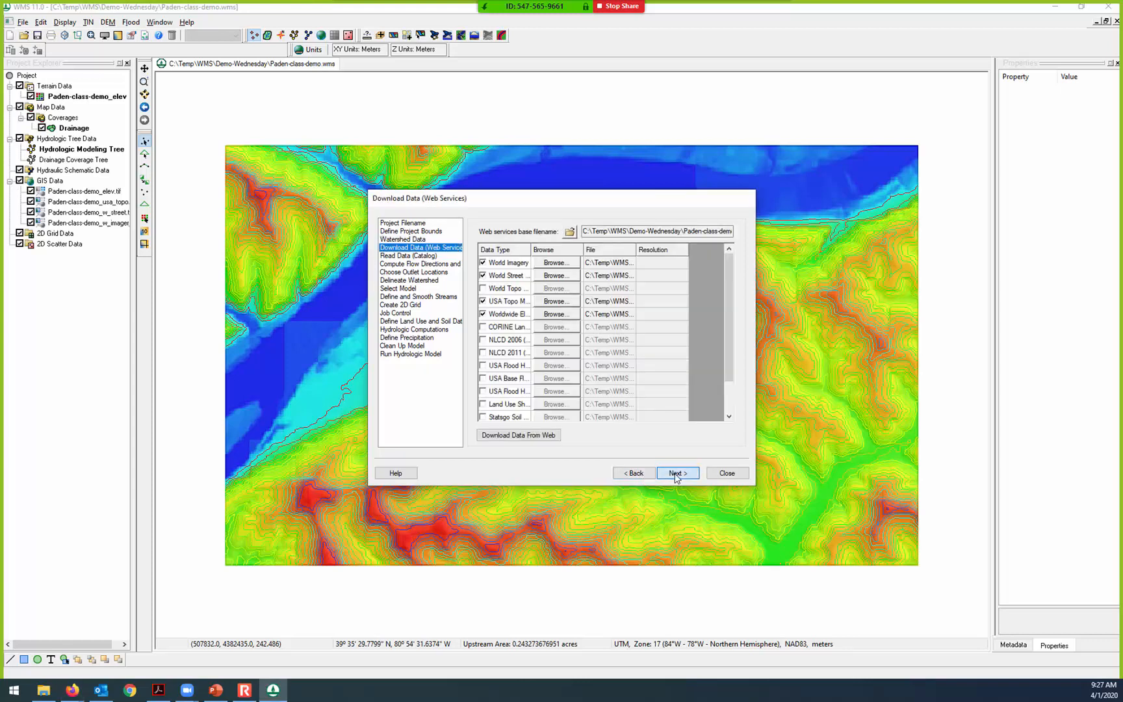
Step: Review the watershed data source and web data download settings, and close the wizard
left_click(646, 474)
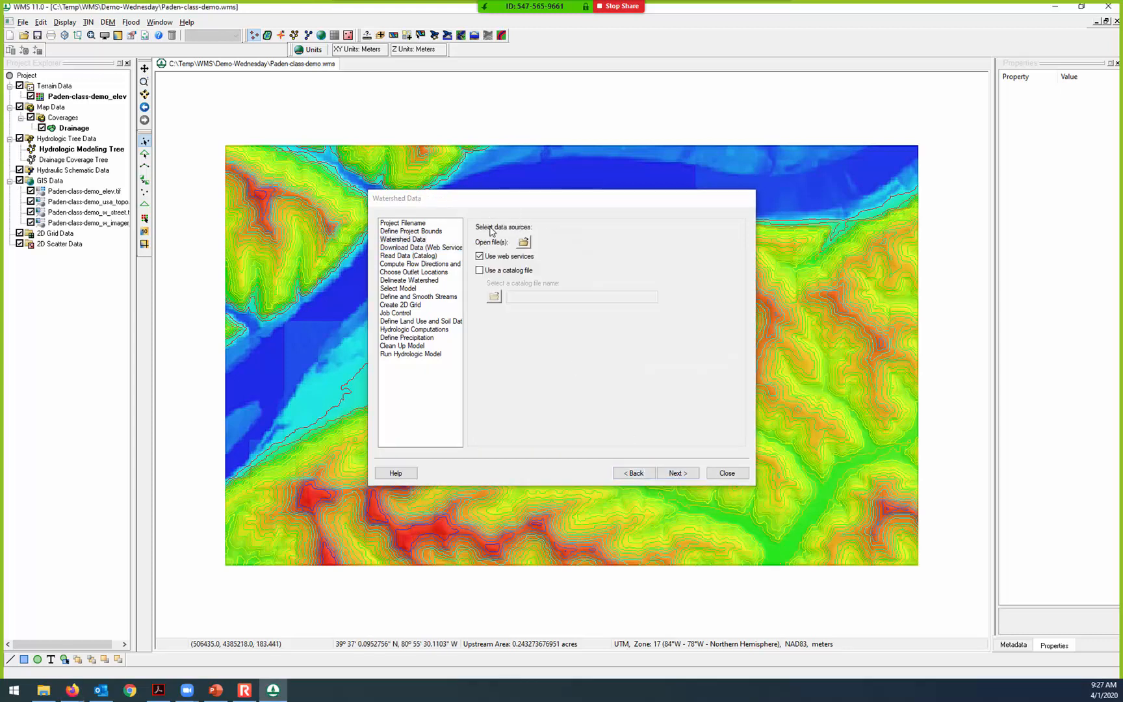
left_click(480, 259)
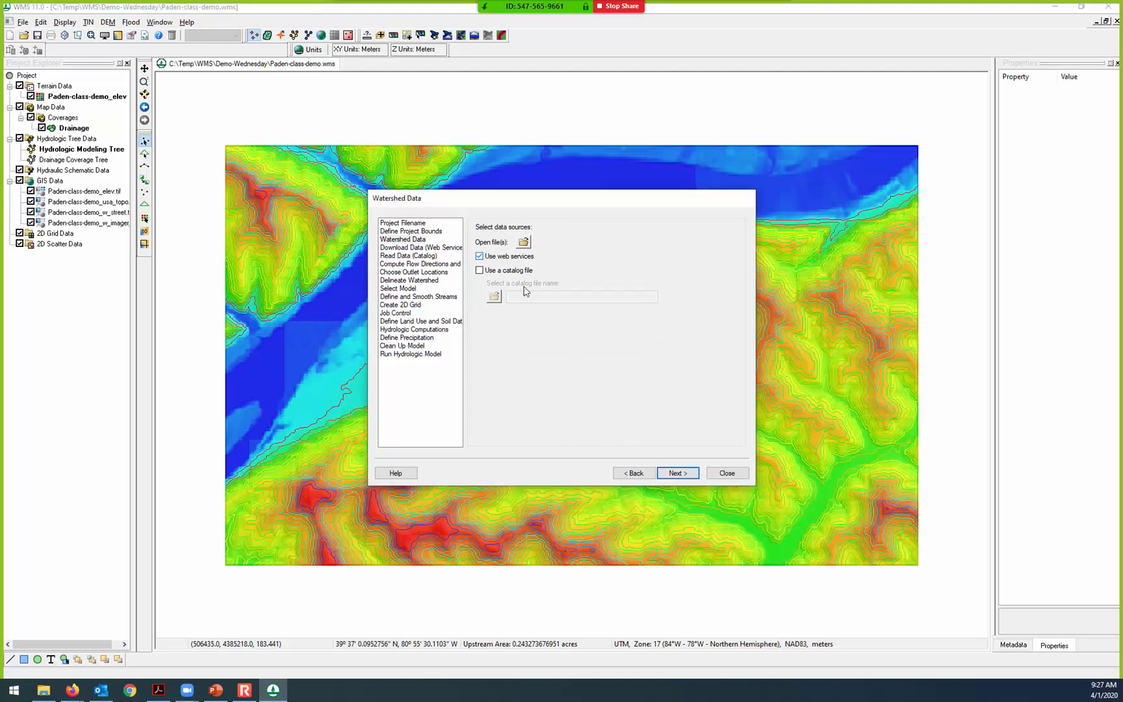
left_click(680, 474)
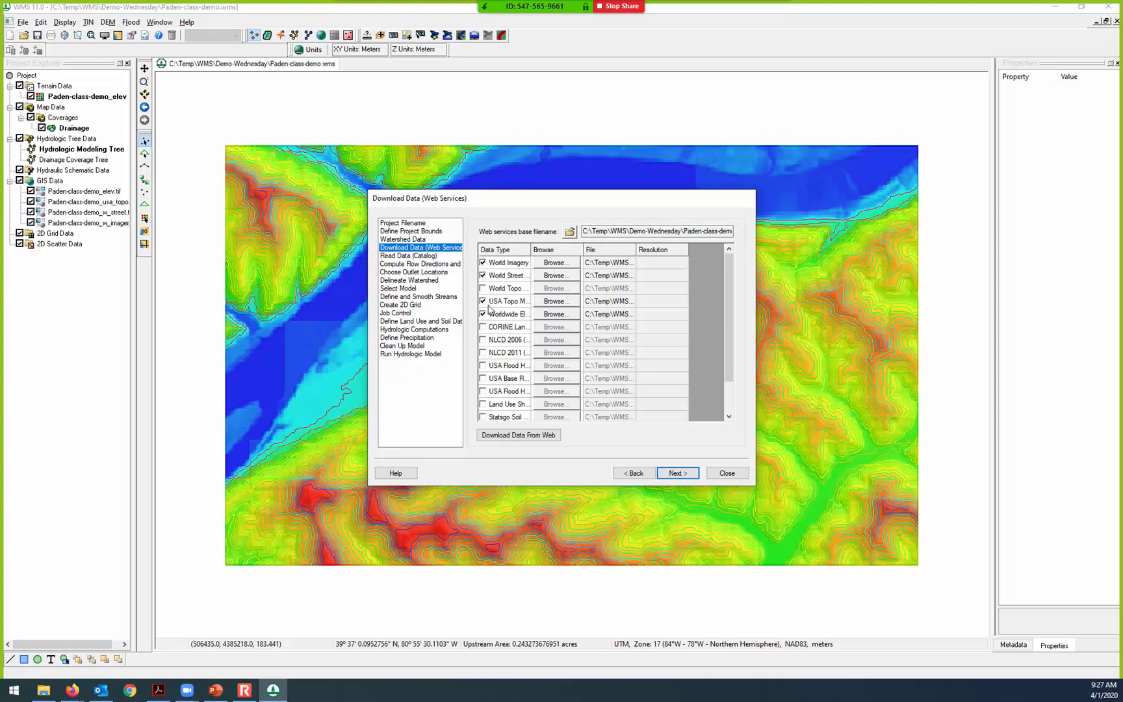
left_click(483, 314)
left_click(546, 436)
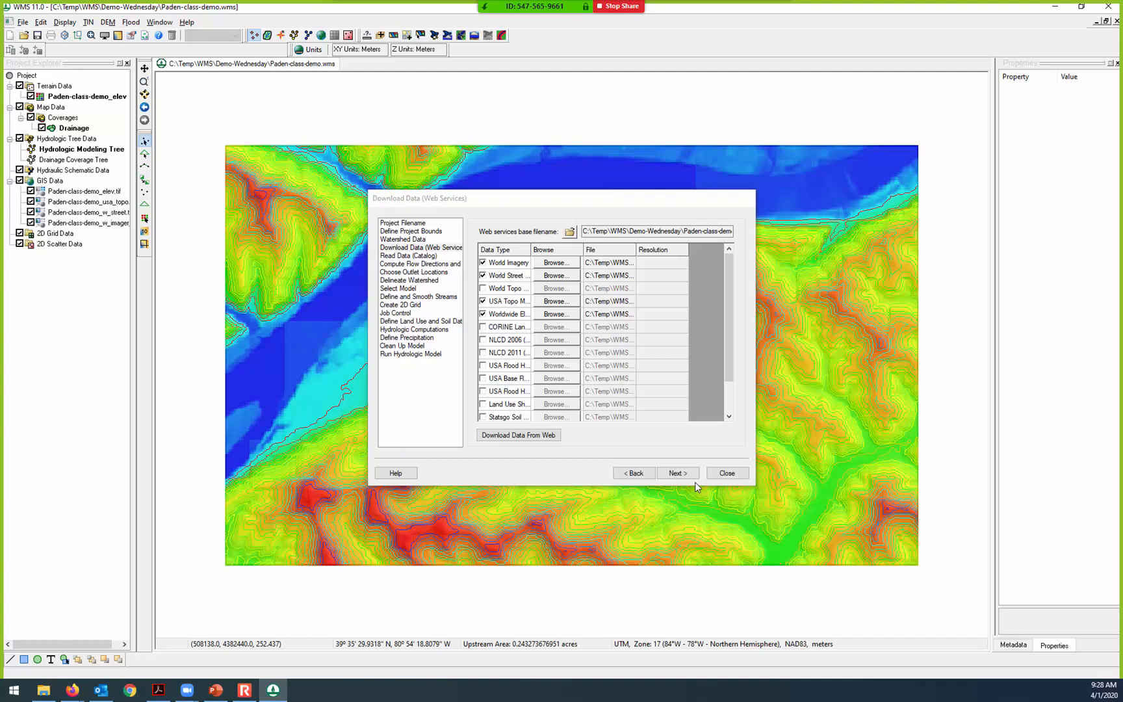
left_click(728, 474)
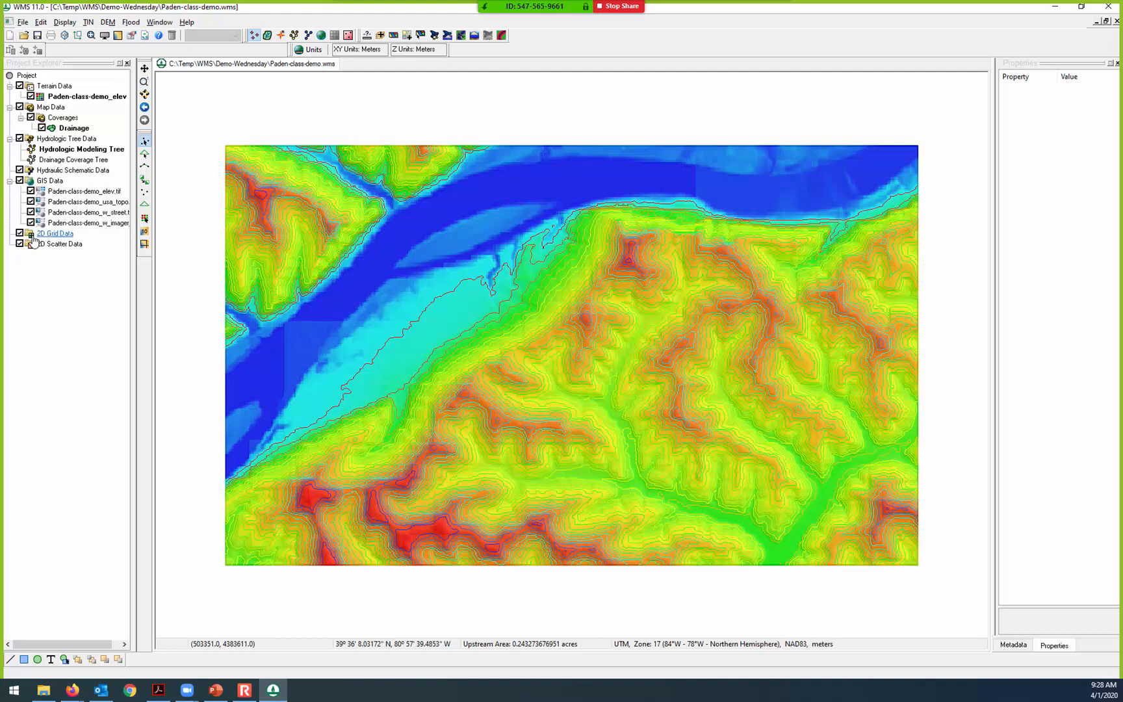
Step: Hide the Paden-class-demo_elev.tif raster and toggle the elevation DEM contours for comparison with the USA topo map, leaving them hidden
left_click(30, 191)
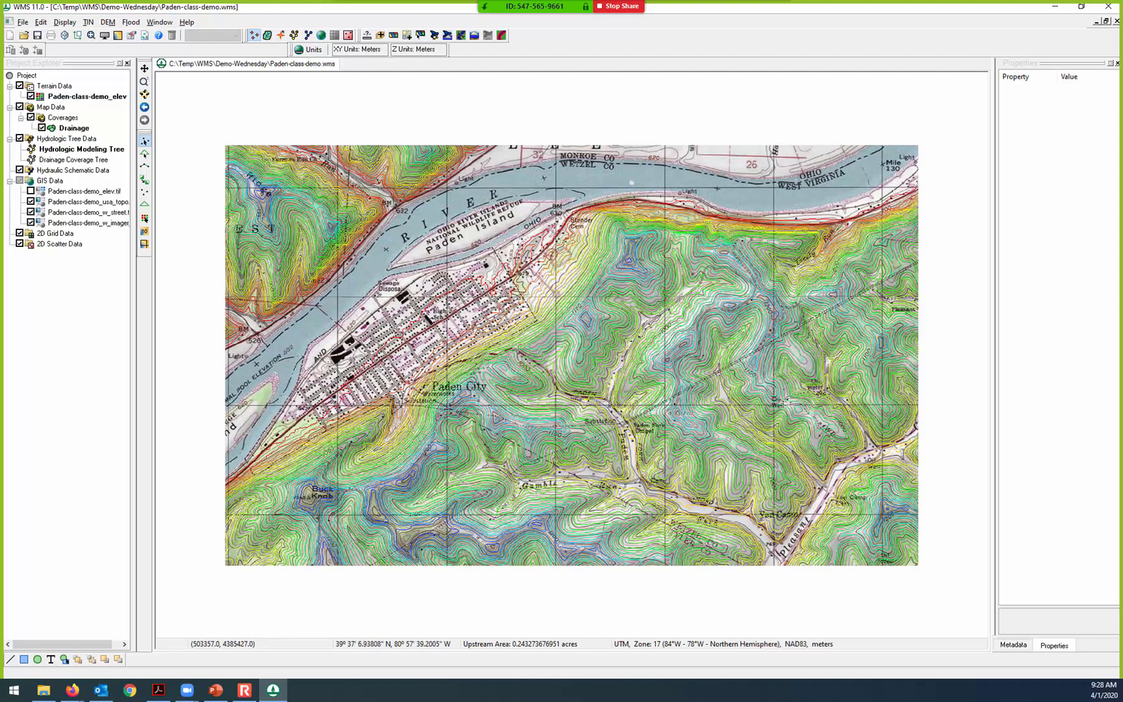
left_click(31, 96)
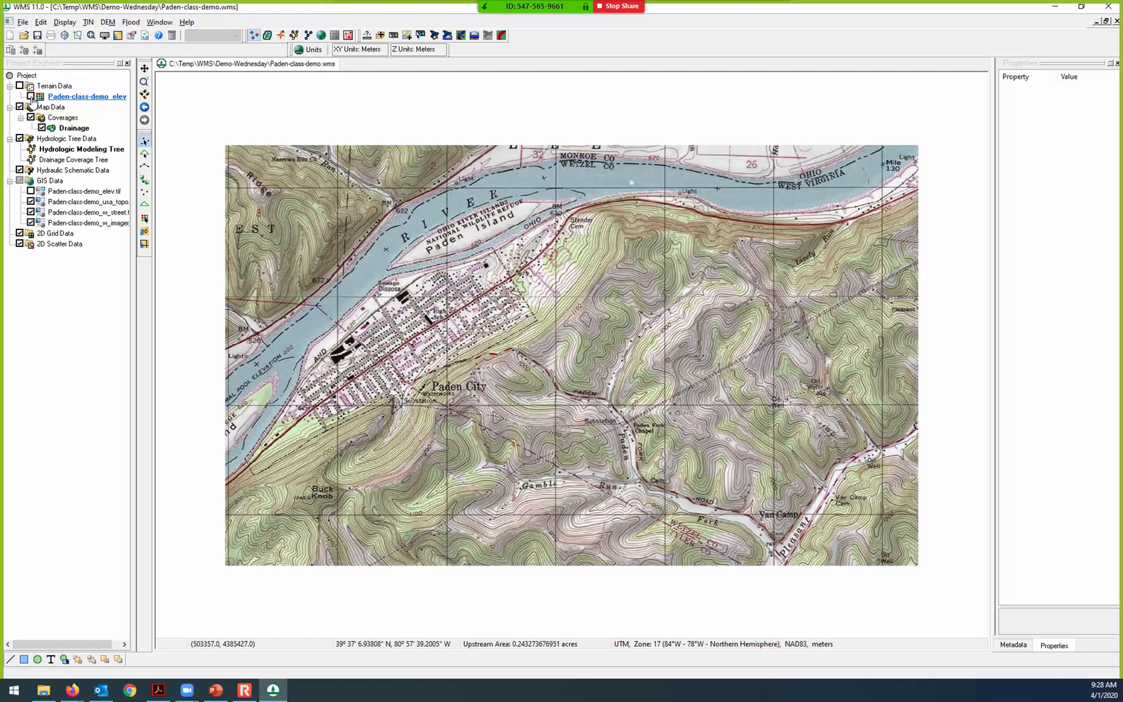
left_click(31, 96)
left_click(31, 96)
left_click(31, 97)
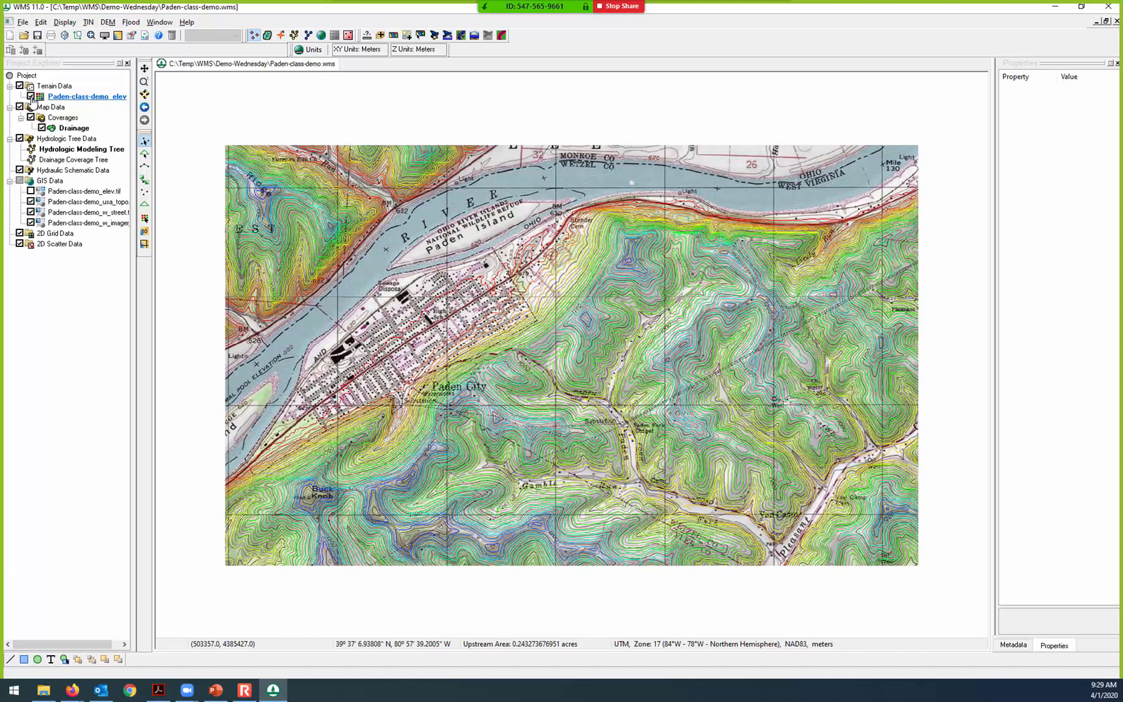
left_click(30, 96)
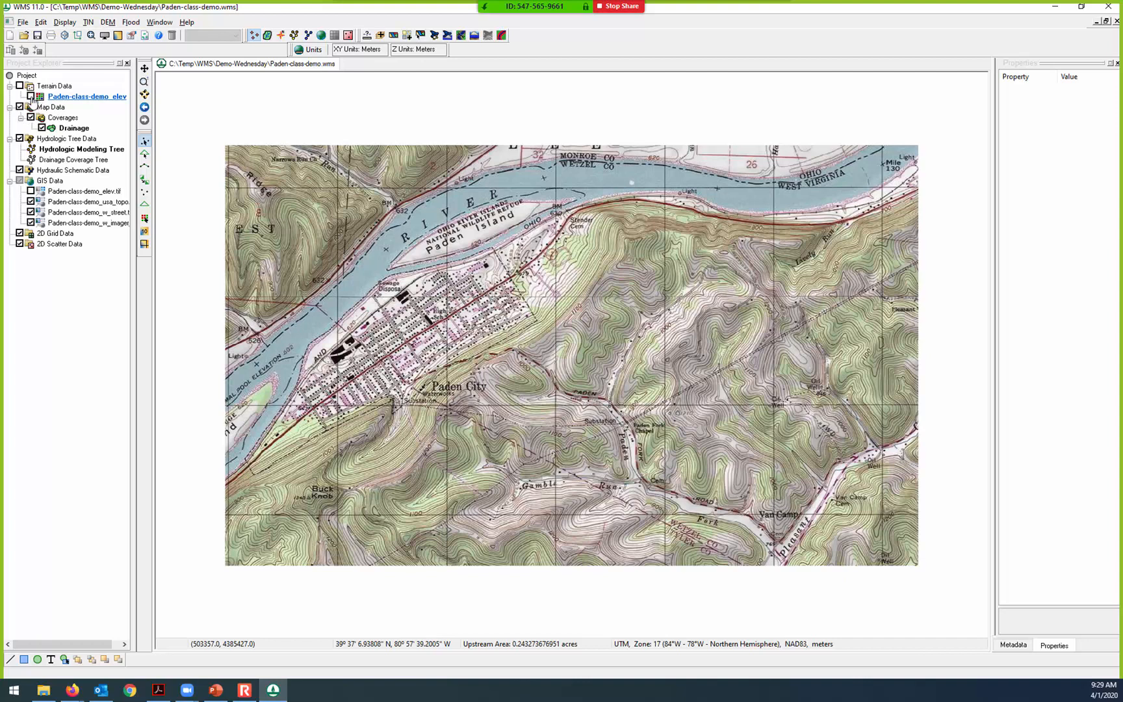
left_click(30, 97)
left_click(30, 97)
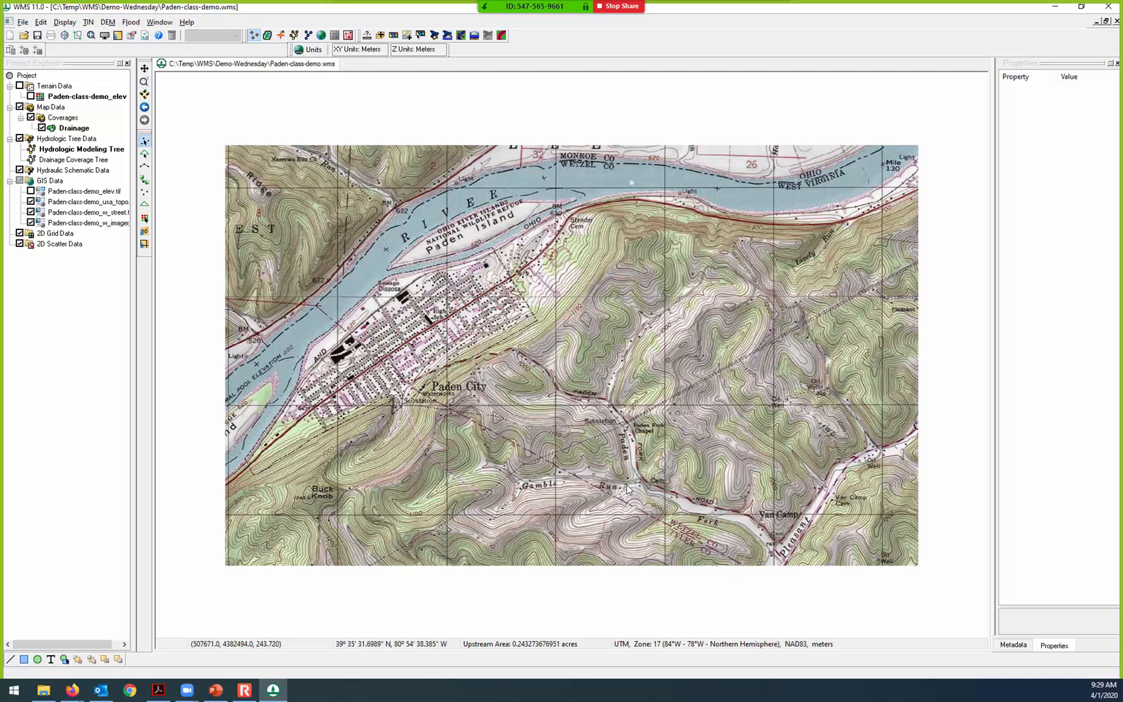
Step: Hide the USA topo and street map layers and examine the Paden Fork valleys on the world imagery
left_click(30, 202)
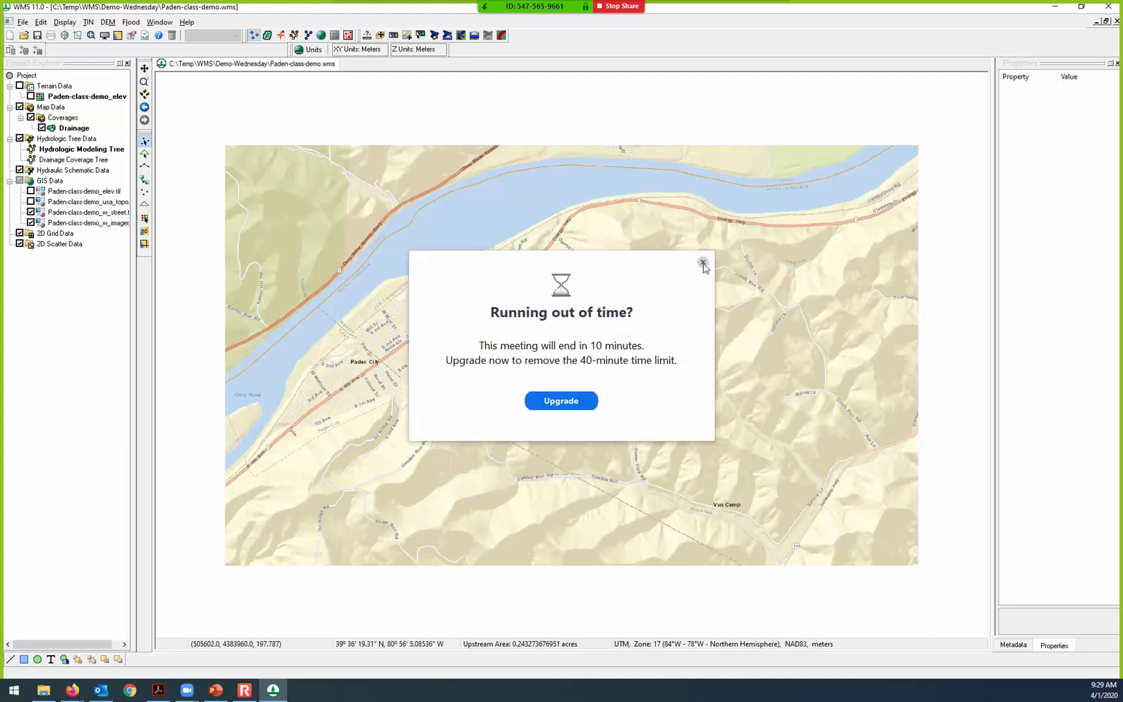
left_click(703, 262)
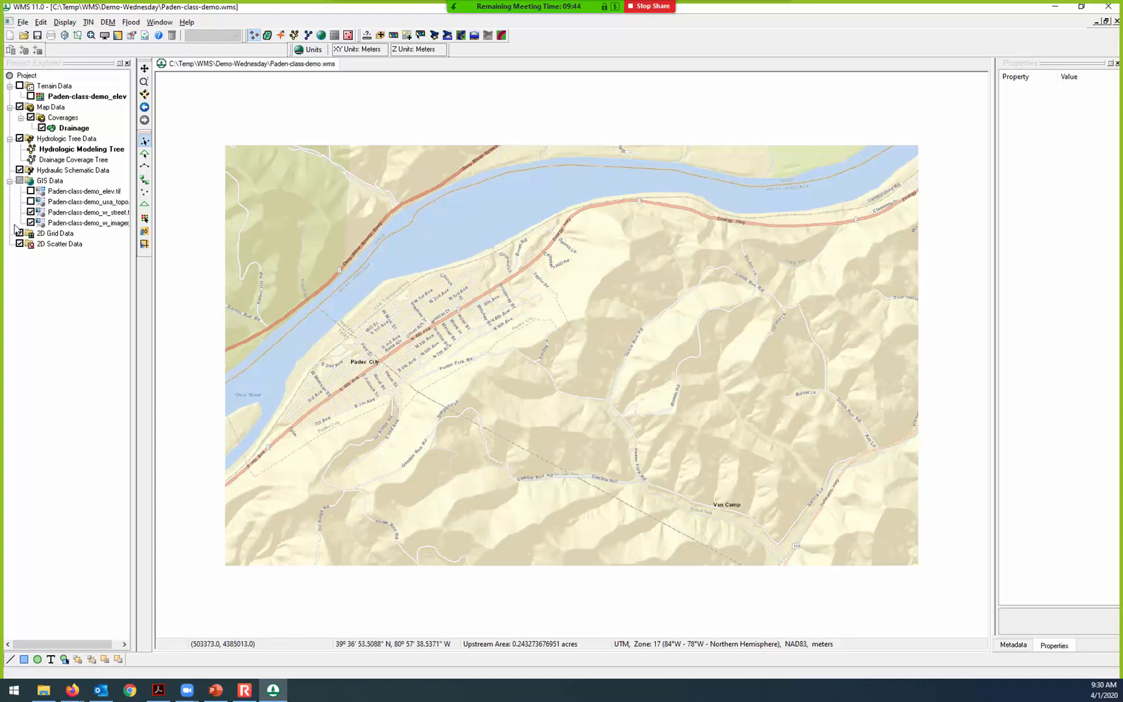
left_click(32, 212)
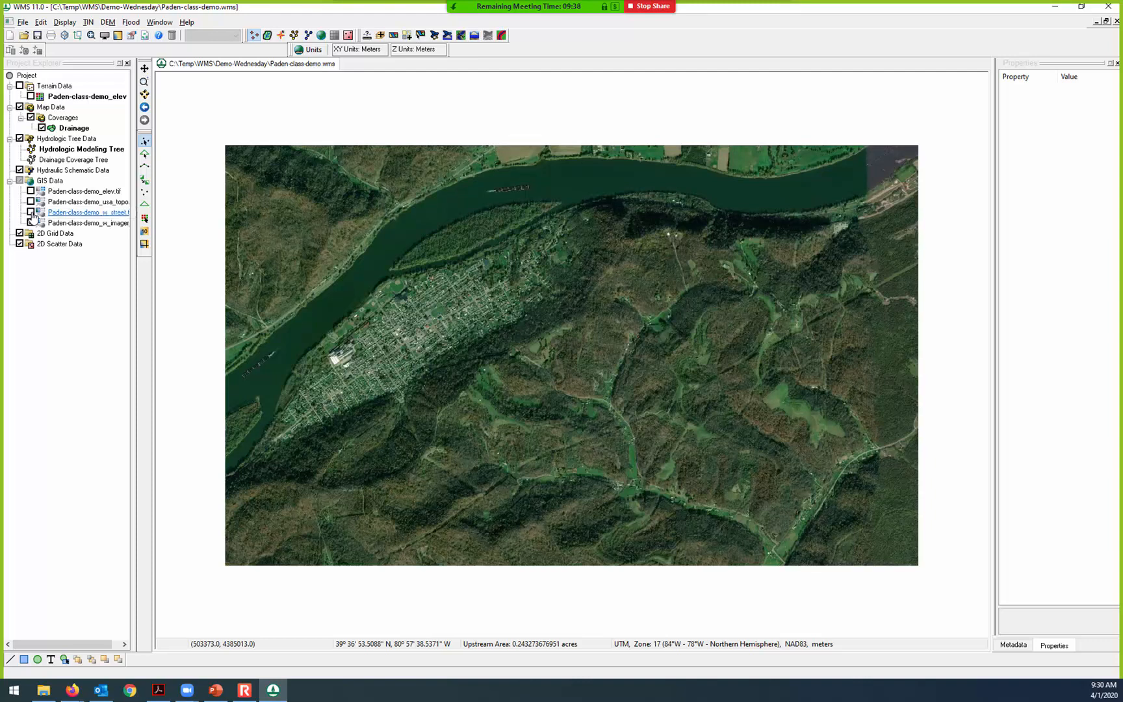
scroll(603, 459, "up", 2)
scroll(603, 459, "up", 2)
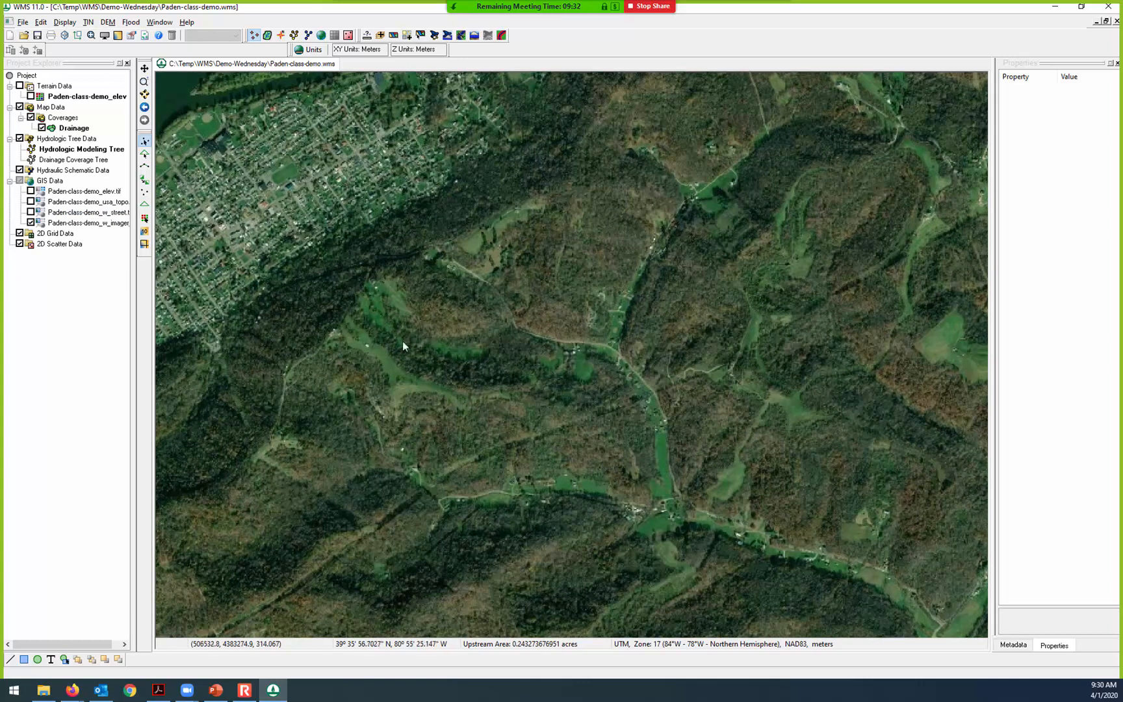
scroll(543, 416, "up", 1)
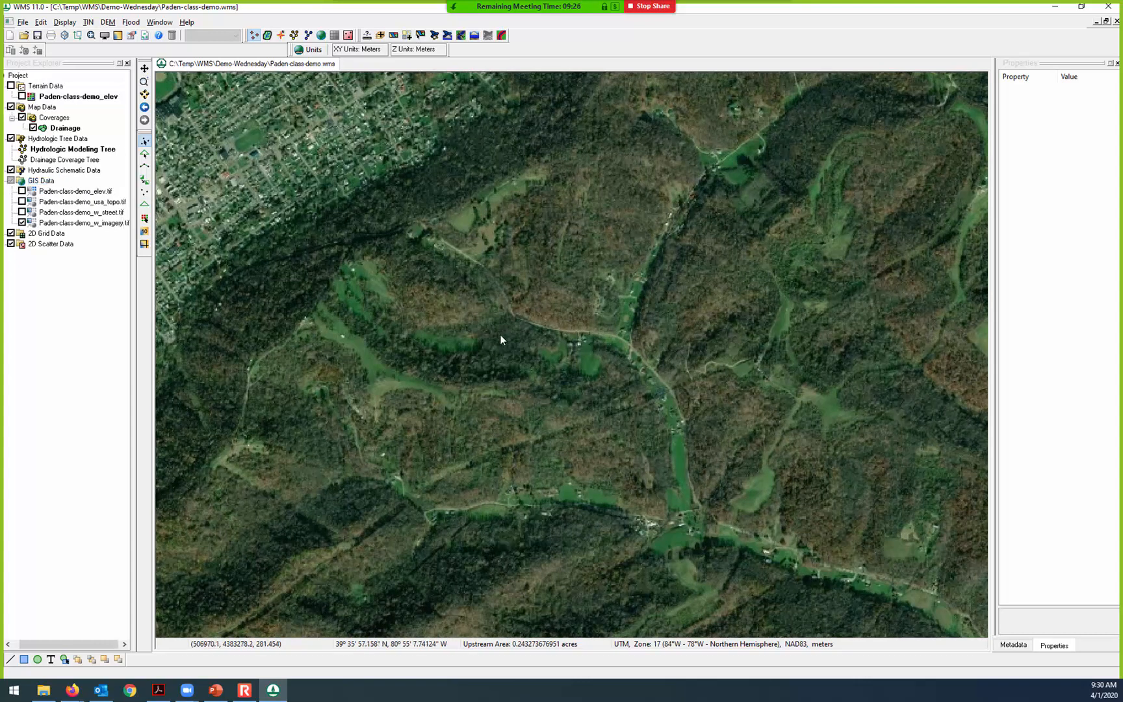
scroll(502, 334, "down", 1)
scroll(502, 334, "up", 1)
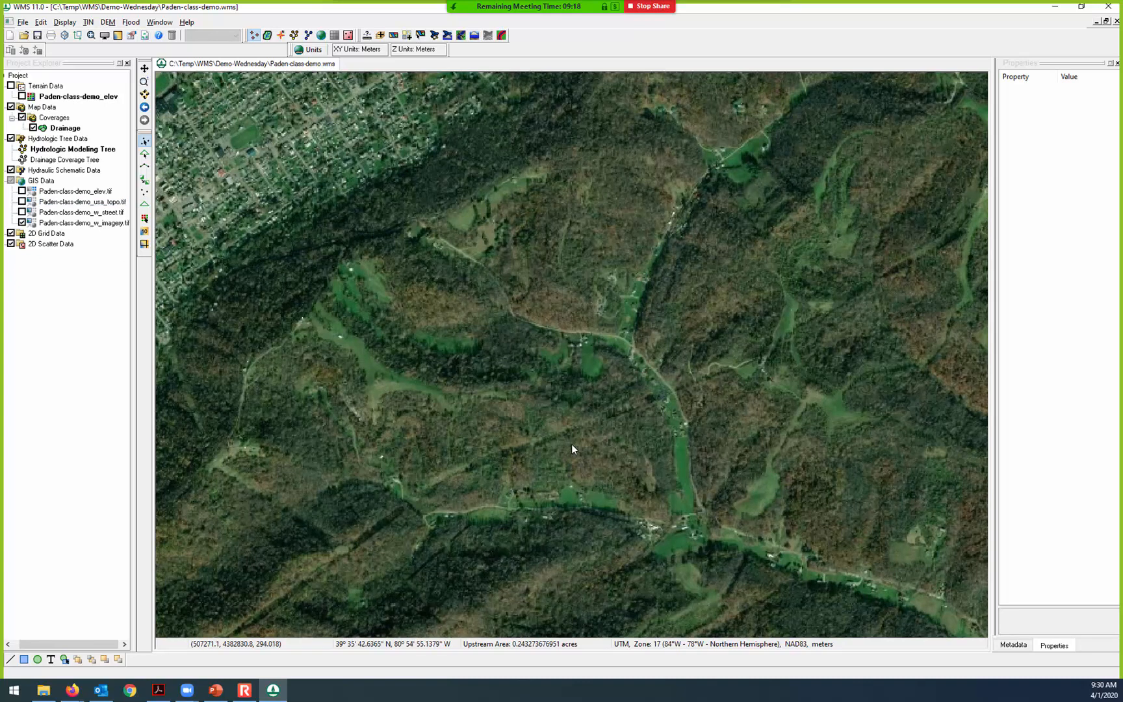
Step: Hide the imagery layer and display the elevation DEM contours over the street map
left_click(22, 223)
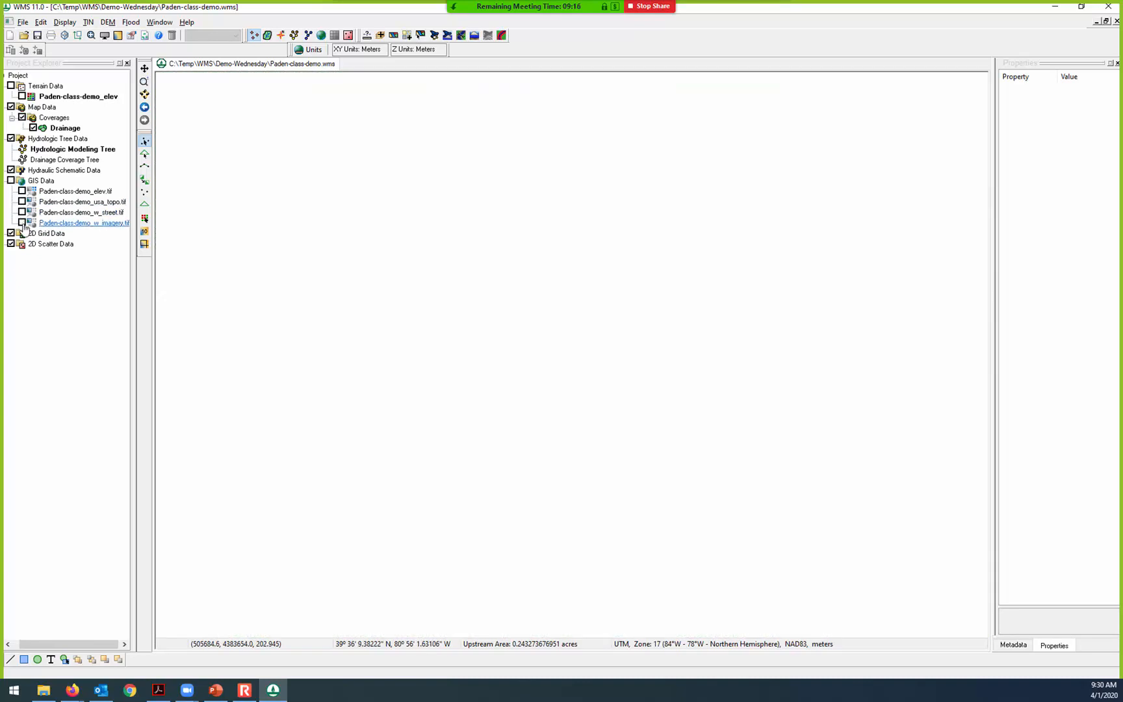
left_click(22, 96)
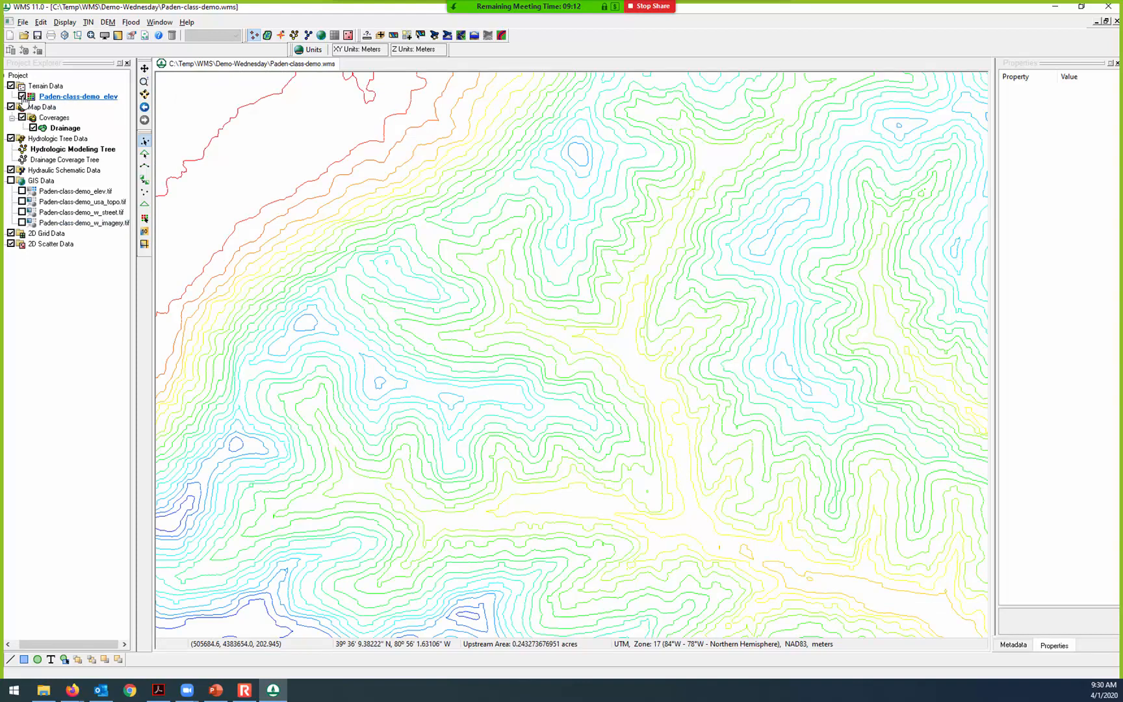
left_click(22, 213)
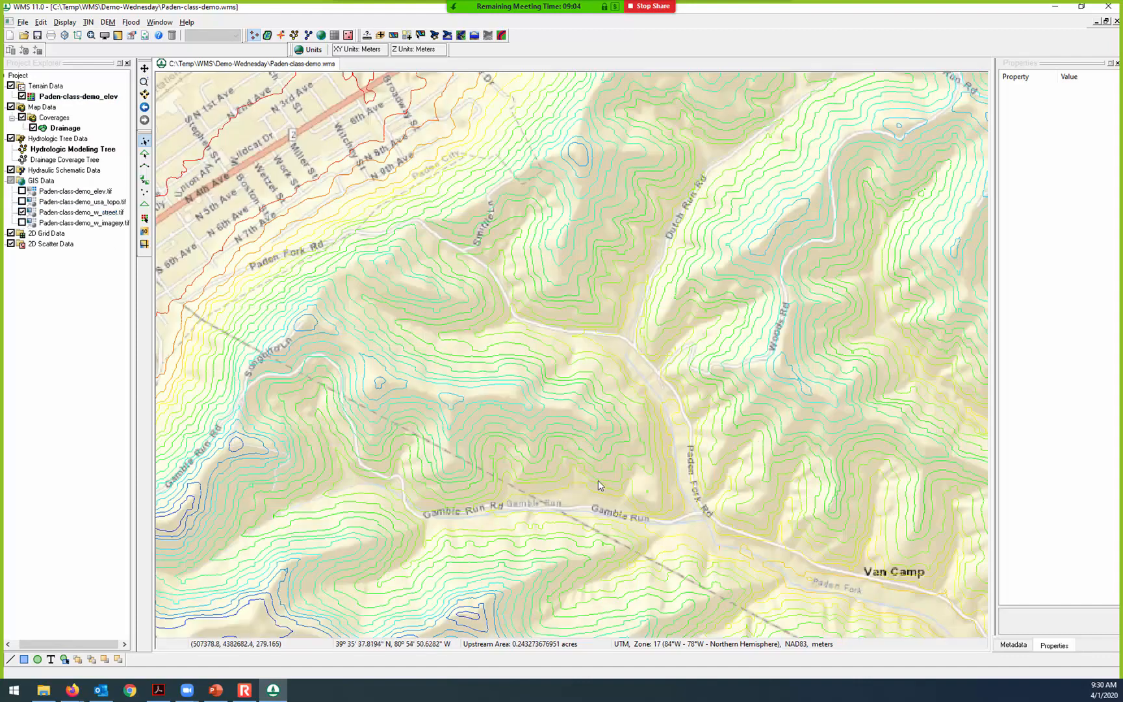
Step: Compute the TOPAZ flow directions and accumulations in the wizard, using a temp directory, acres and meters, and read in the solution
left_click(435, 38)
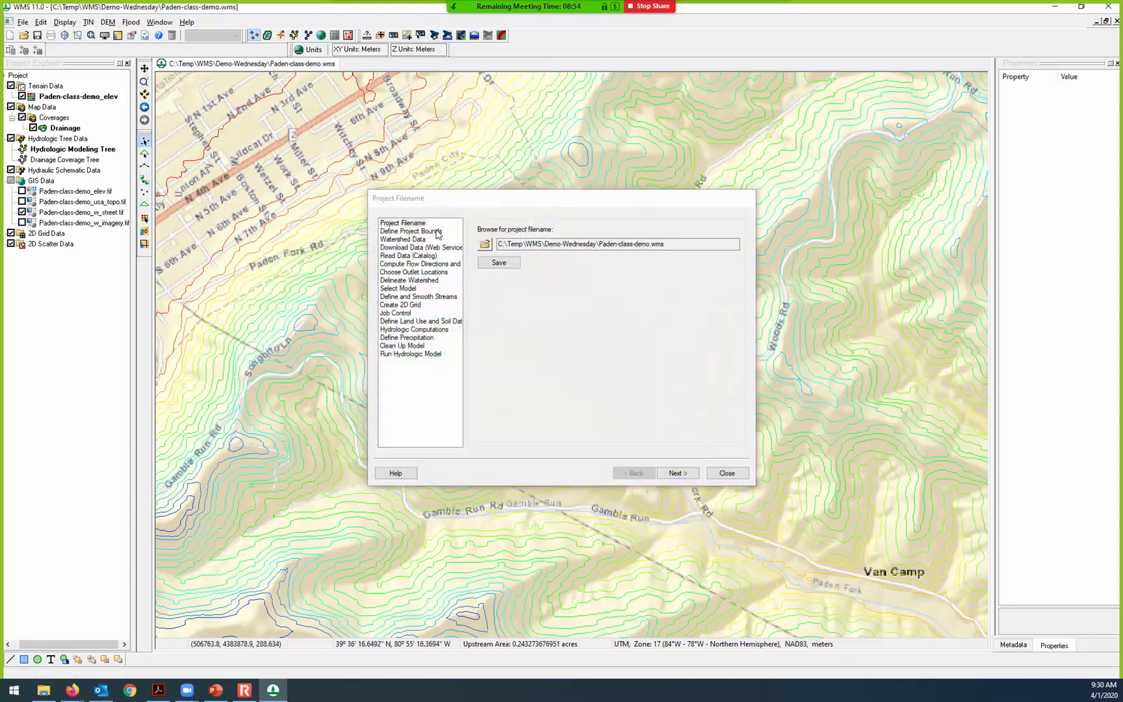
left_click(431, 264)
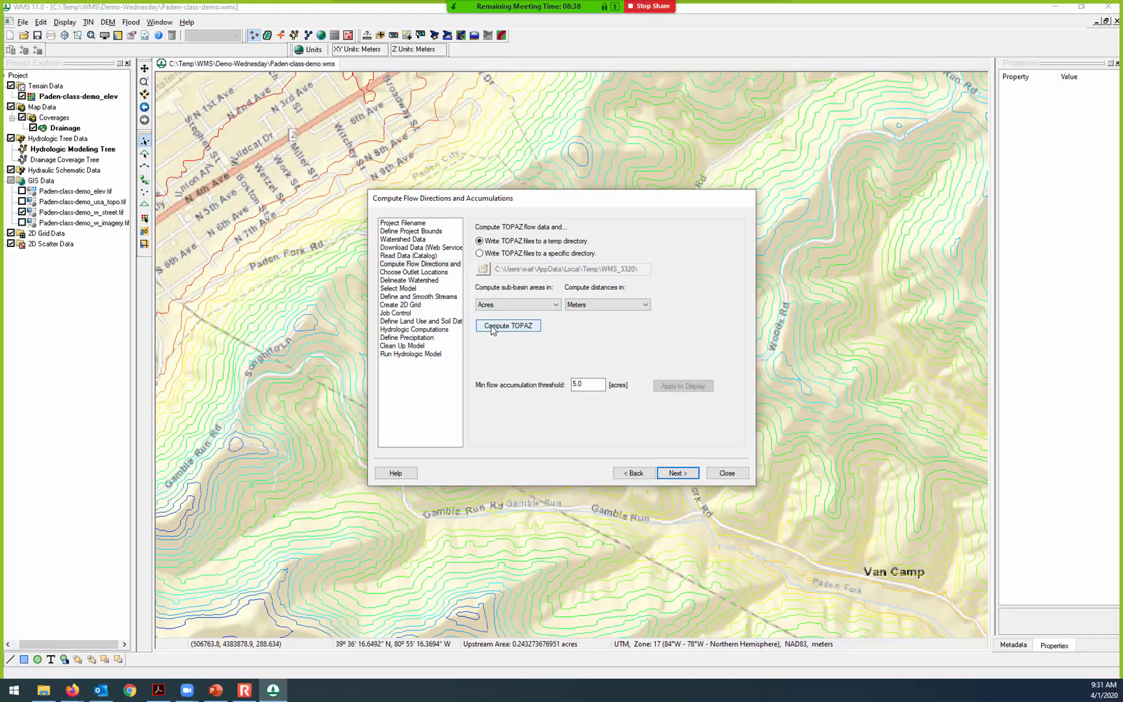
left_click_drag(553, 206, 892, 151)
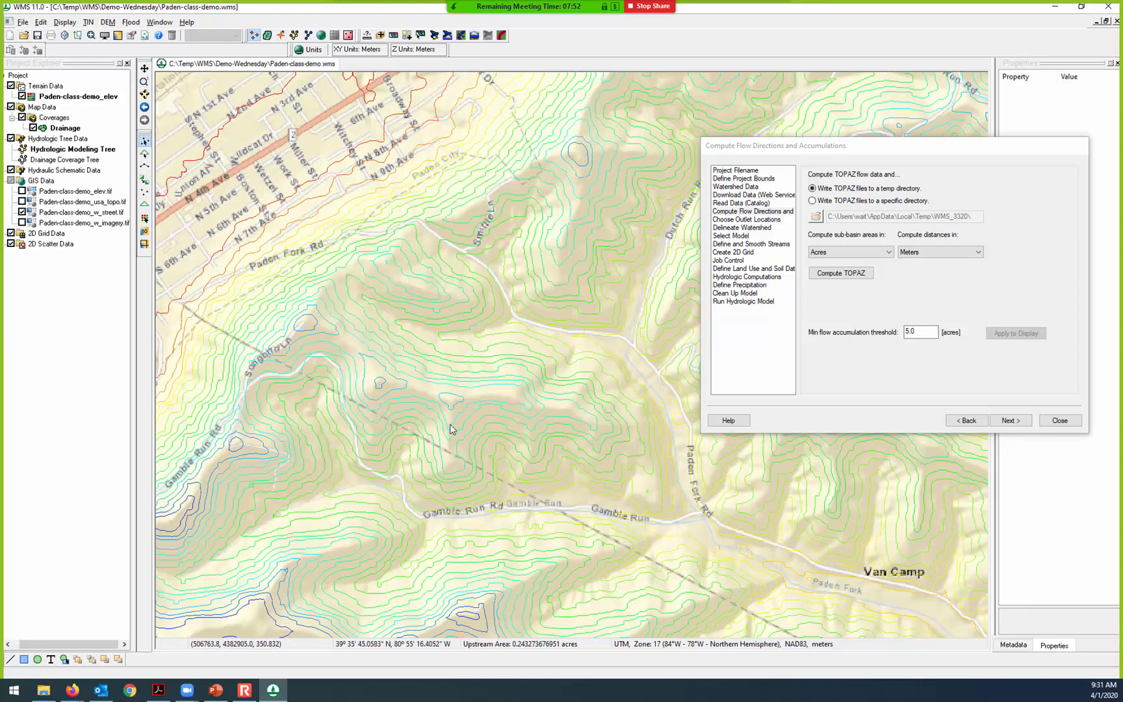
left_click(847, 278)
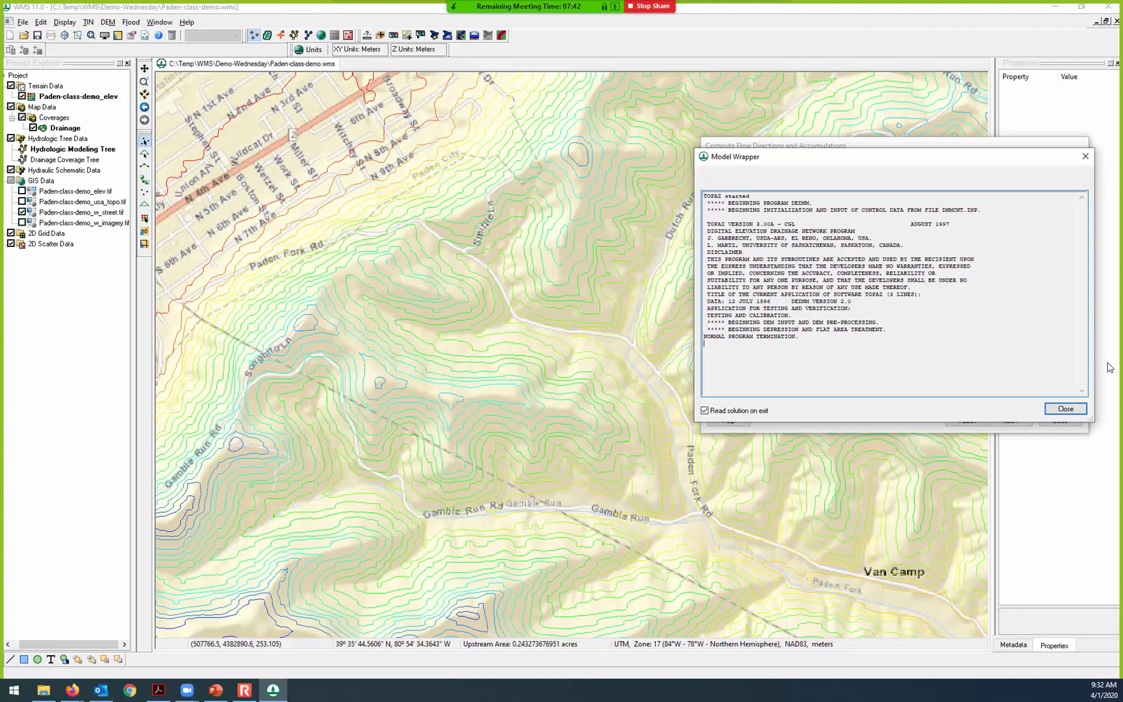
left_click(1055, 409)
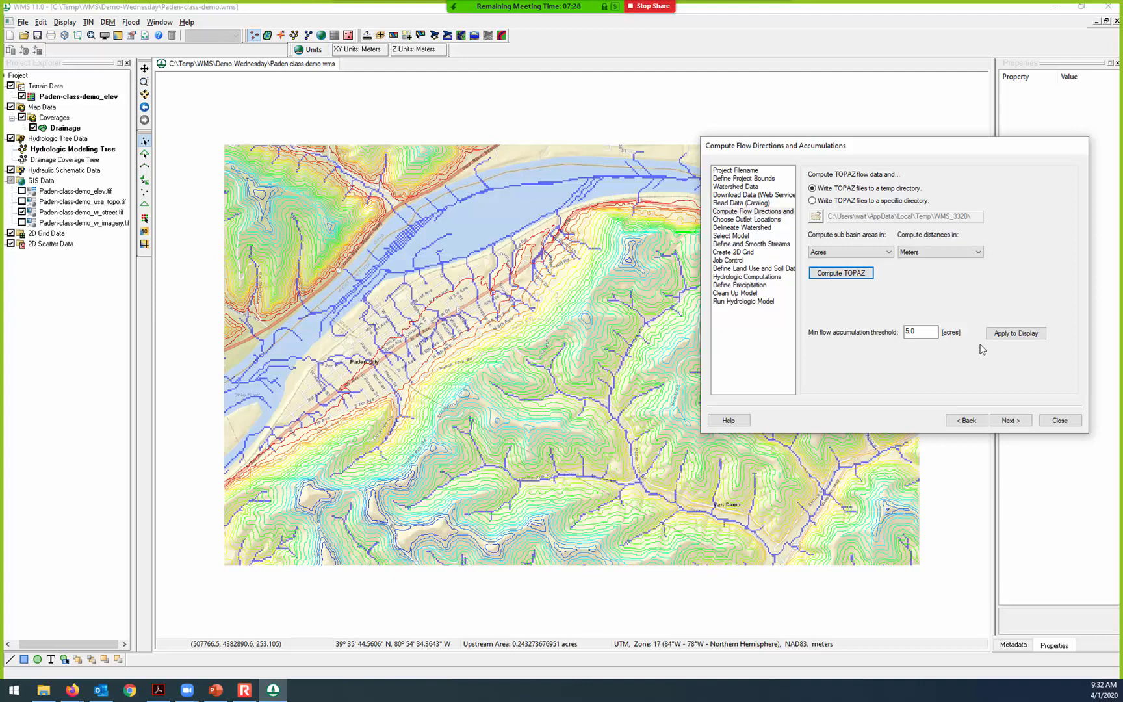
Step: Set the minimum flow accumulation threshold to 25 acres and apply it to the display
left_click(917, 333)
left_click_drag(919, 334, 895, 333)
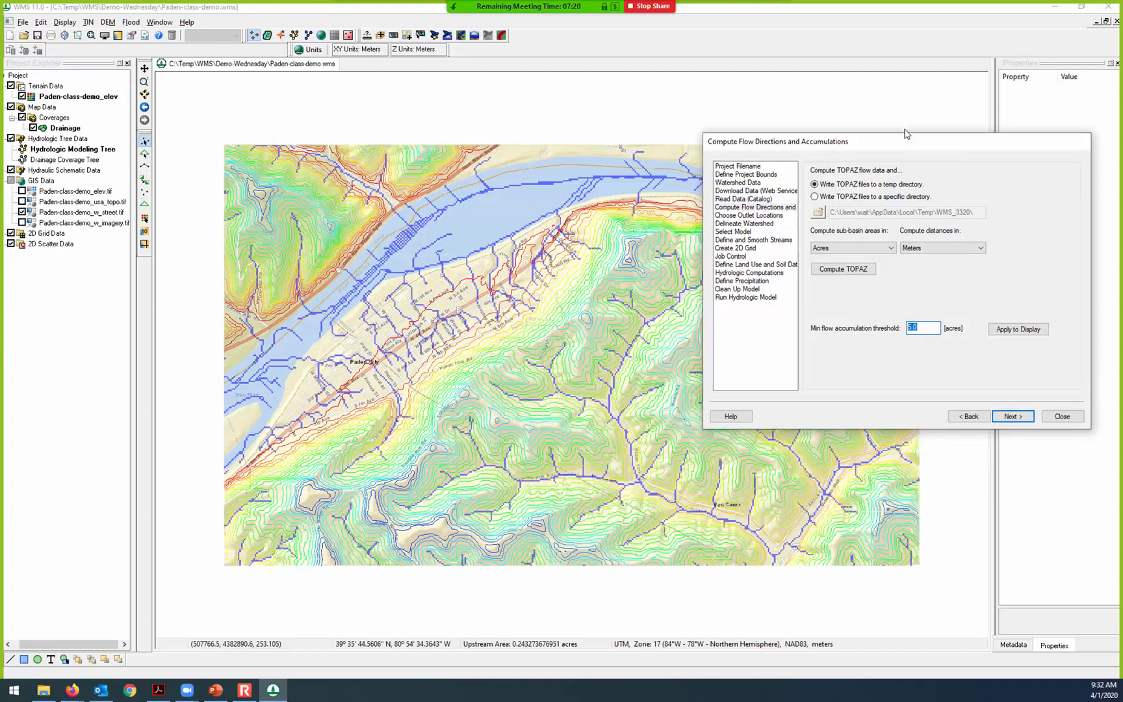
left_click_drag(888, 152, 920, 109)
type("25")
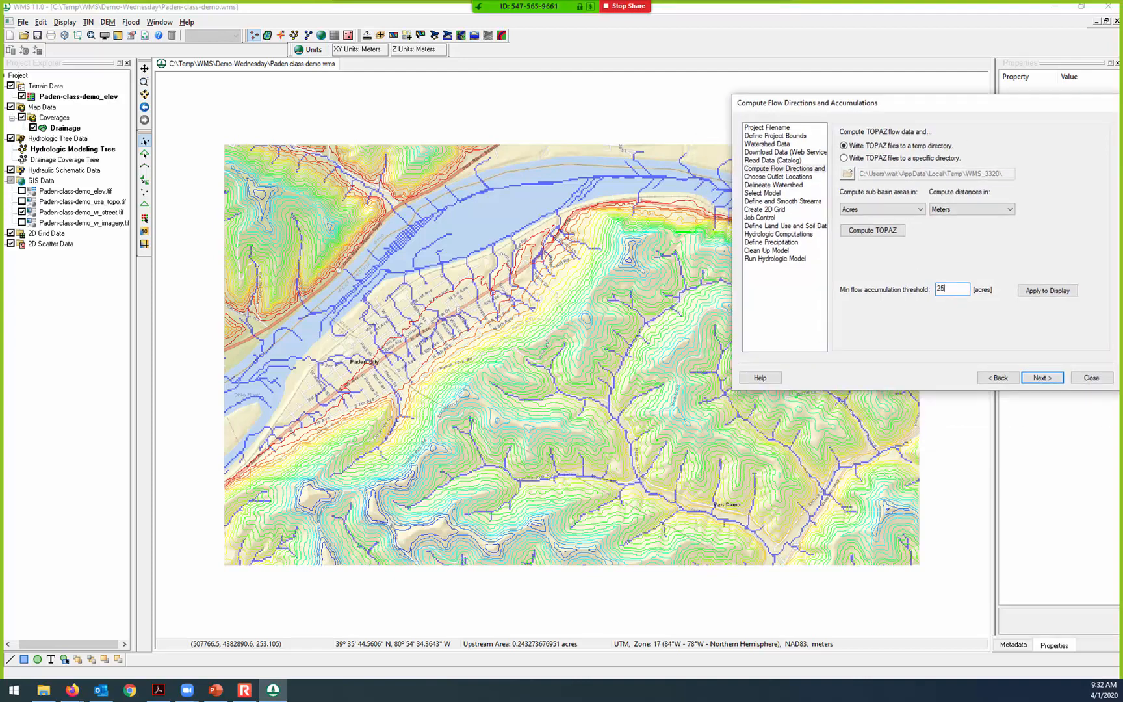
left_click(1048, 291)
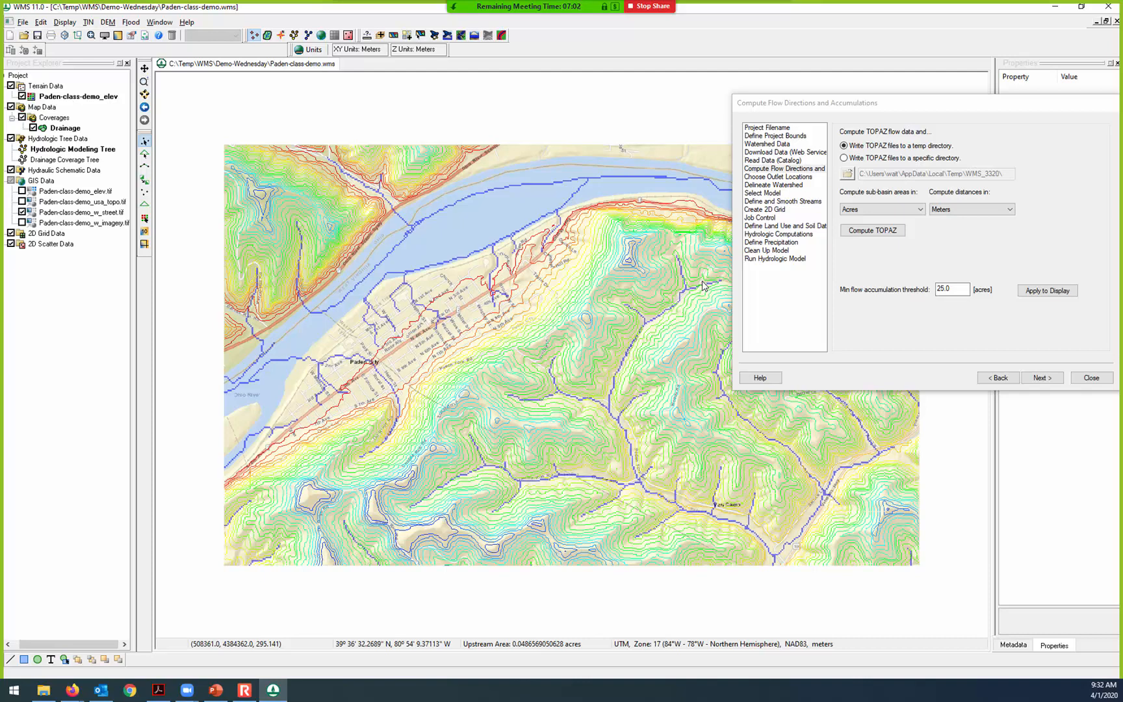
Step: Examine the computed stream network around the Gamble Run and Paden Fork confluence near Van Camp
scroll(631, 501, "up", 2)
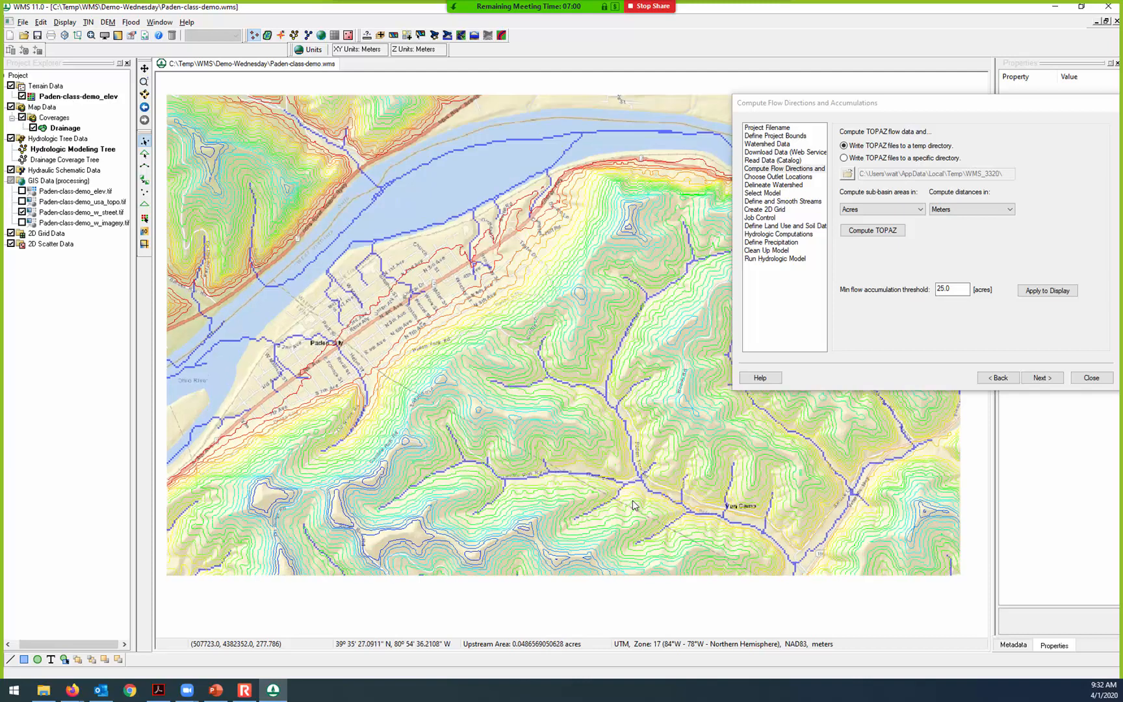
scroll(634, 505, "up", 1)
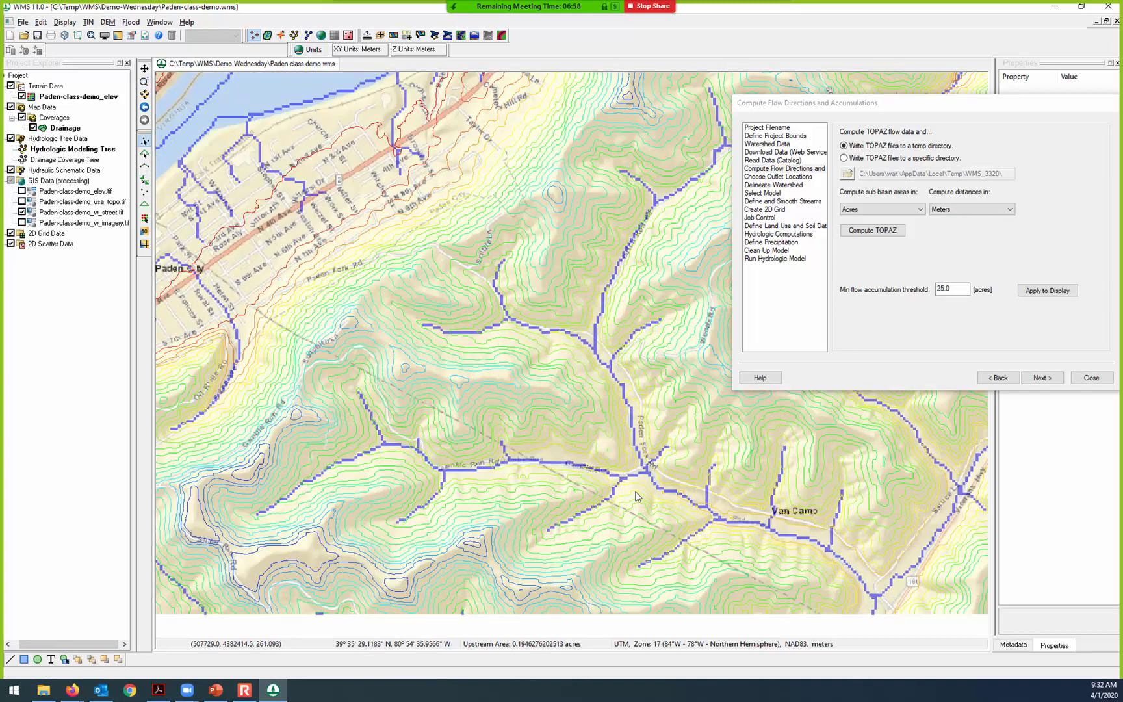
scroll(650, 463, "up", 2)
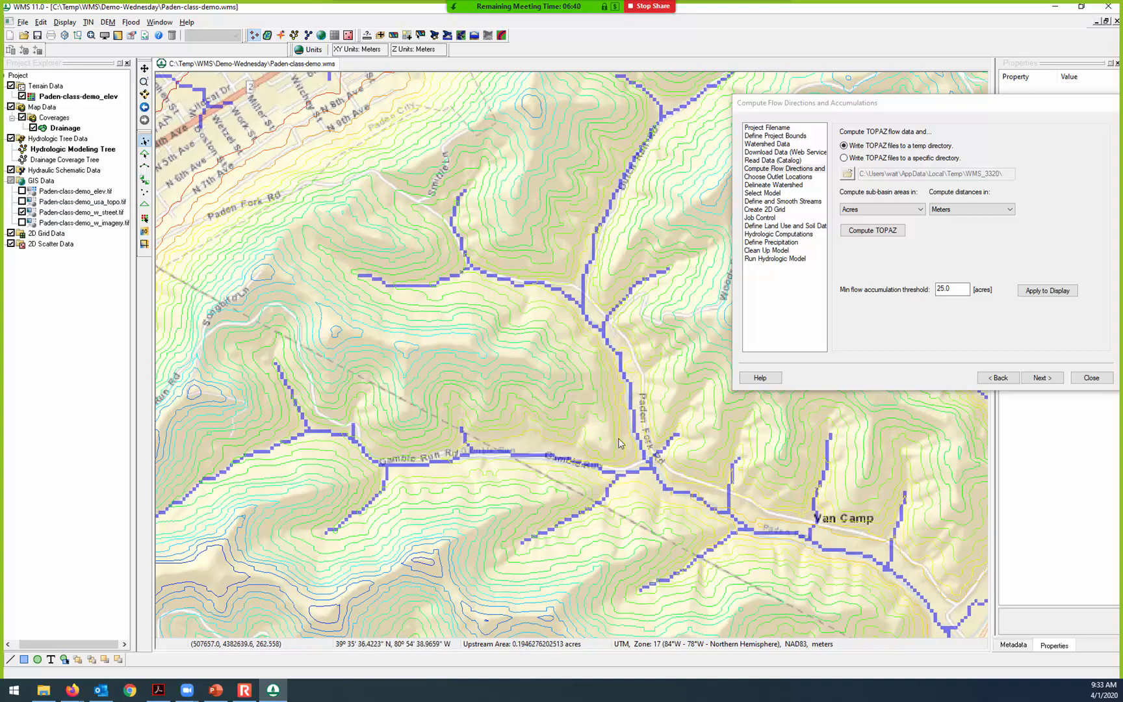
scroll(619, 444, "down", 1)
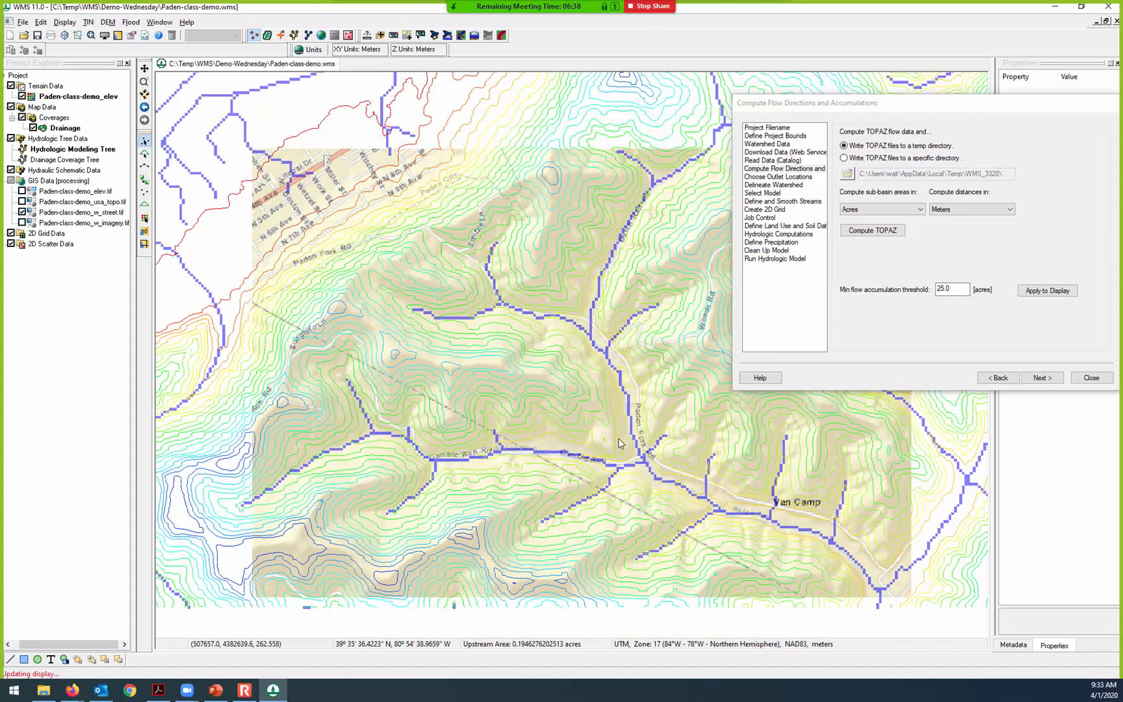
scroll(618, 444, "down", 2)
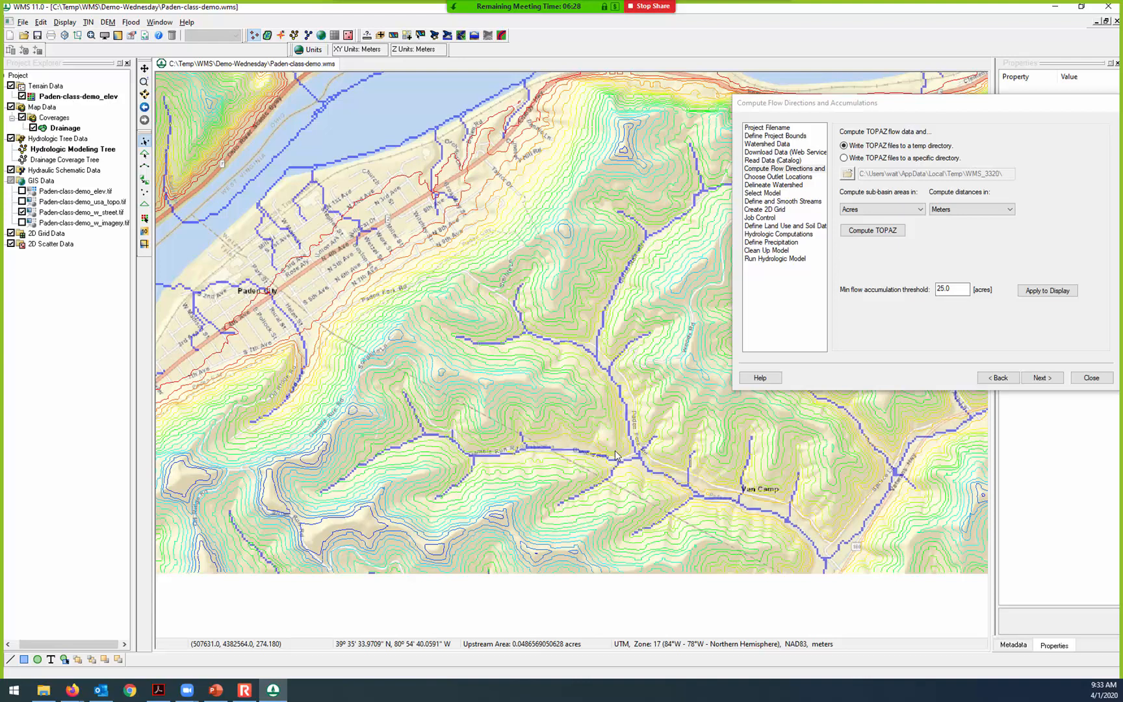
scroll(651, 463, "down", 2)
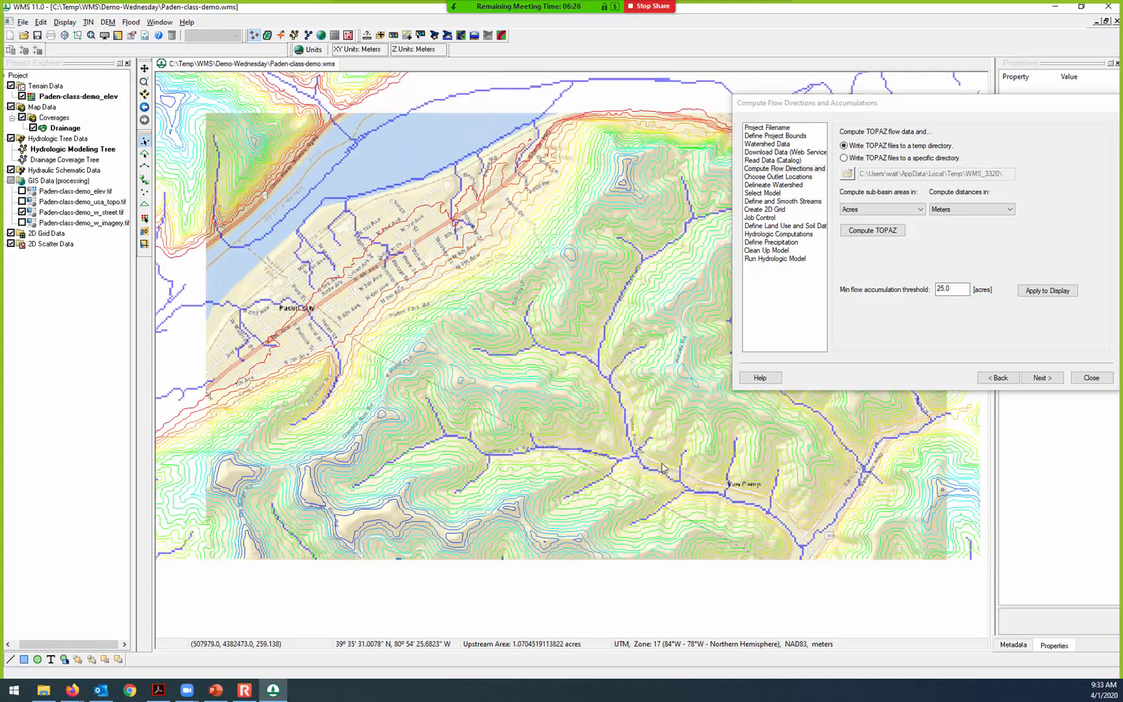
scroll(662, 467, "down", 1)
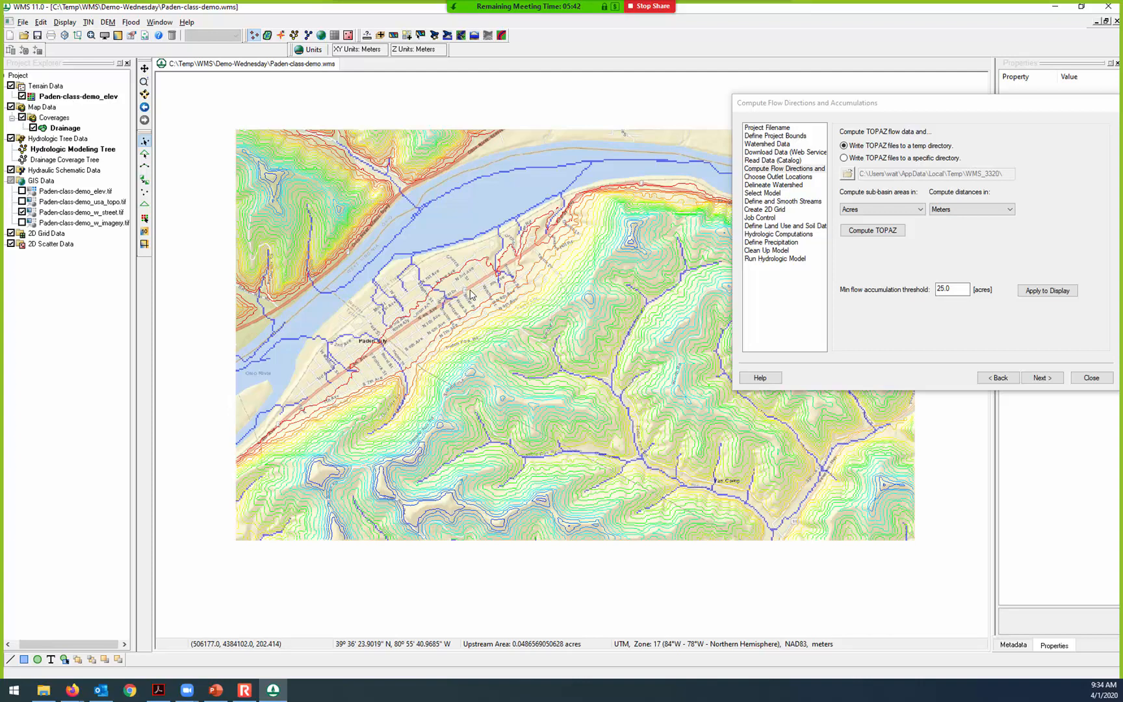
Step: Advance the wizard to the outlet location stage and activate outlet point creation near the Gamble Run and Paden Fork confluence
left_click(1042, 378)
left_click(914, 140)
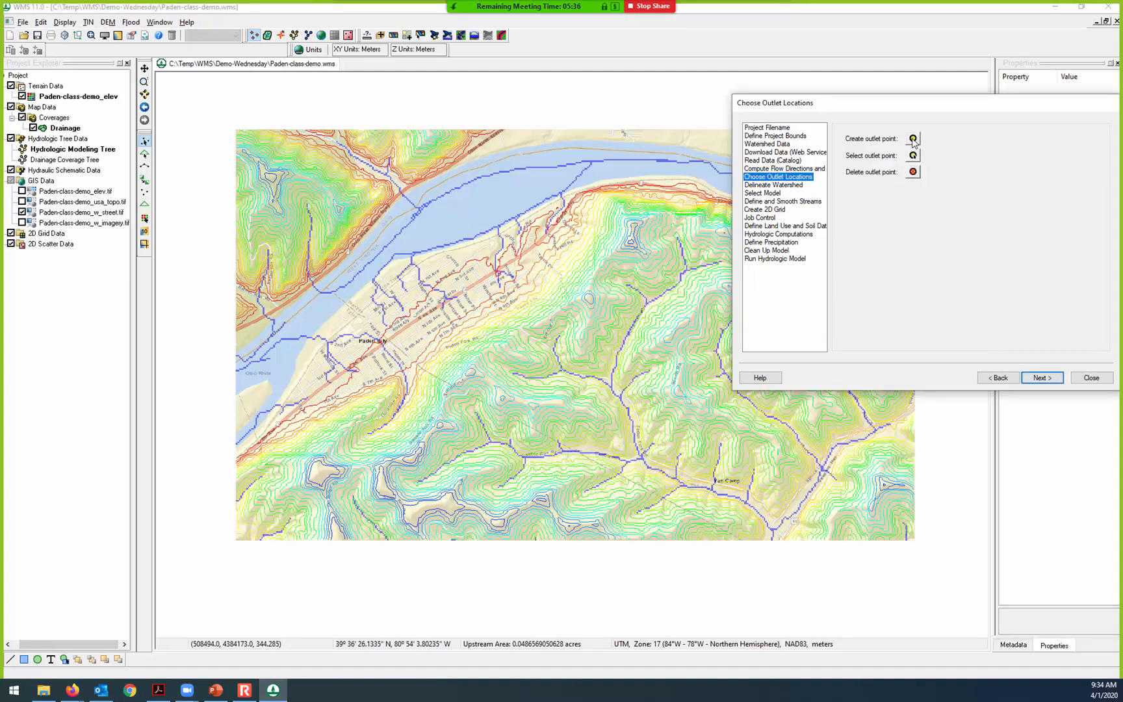
scroll(636, 465, "up", 1)
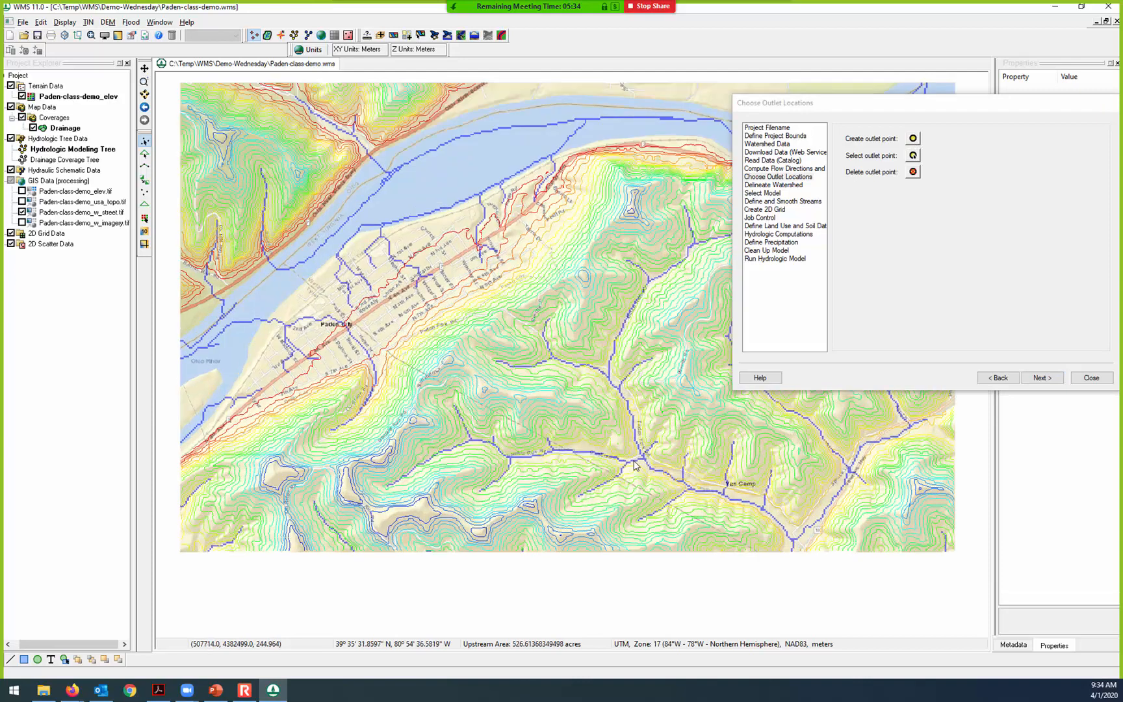
scroll(635, 465, "up", 2)
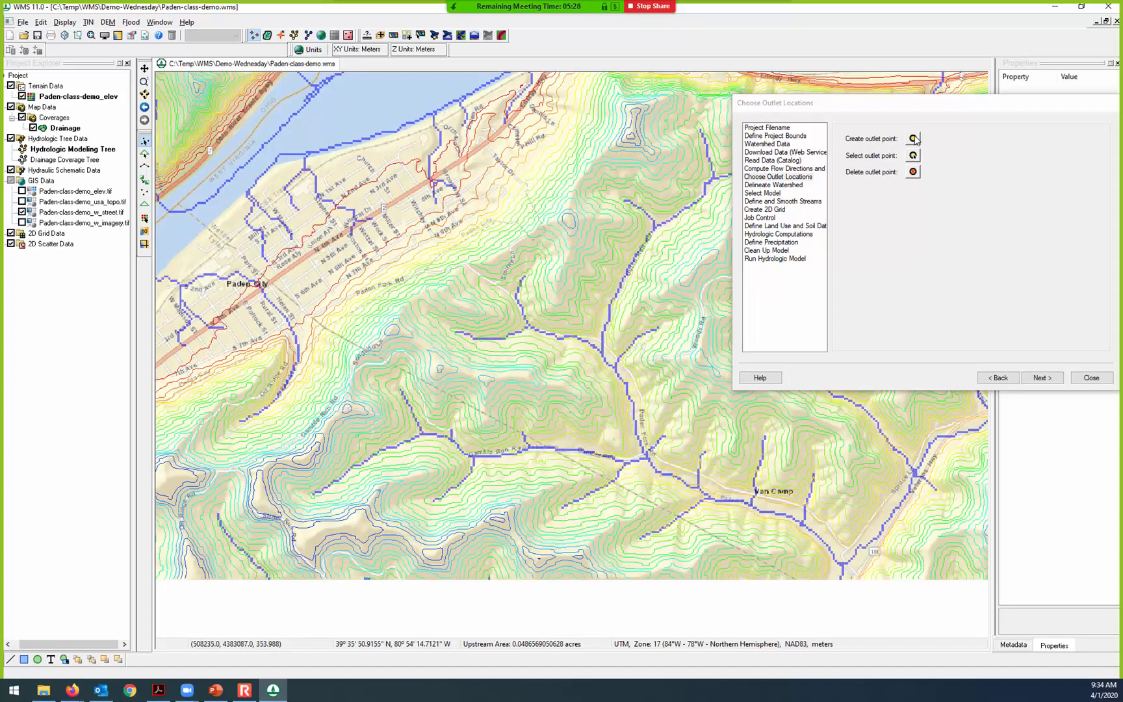
Step: Save a copy of the project as Paden-did-TOPAZ in the Demo-Wednesday folder
left_click(37, 36)
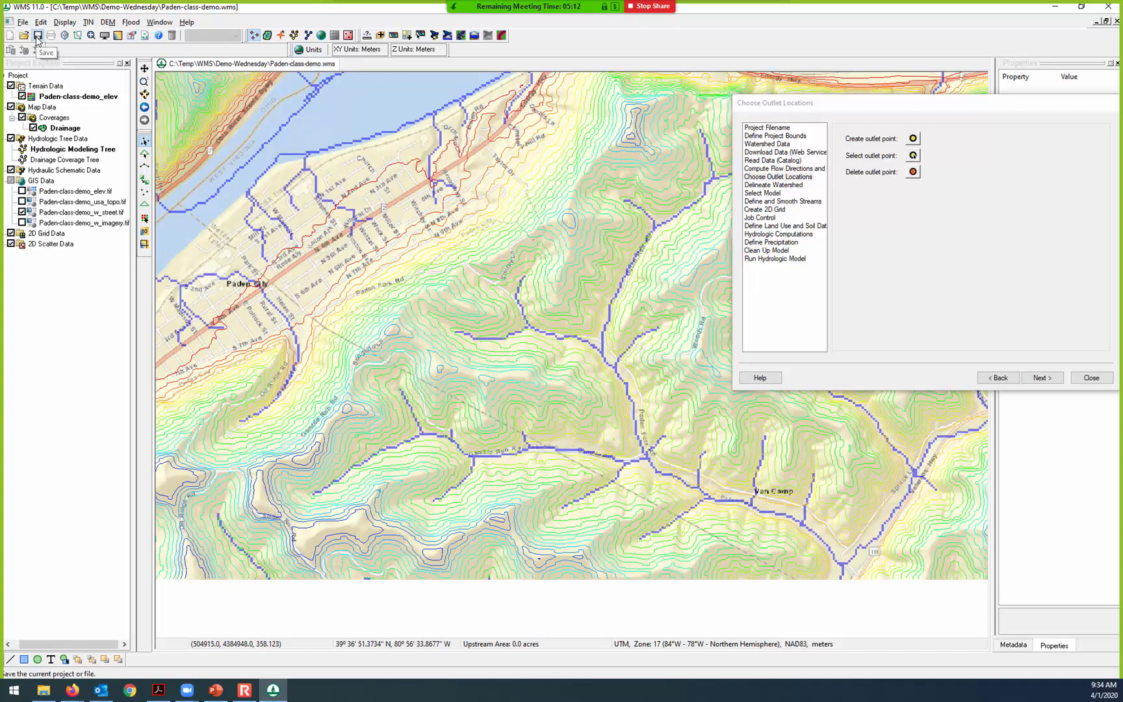
left_click(23, 22)
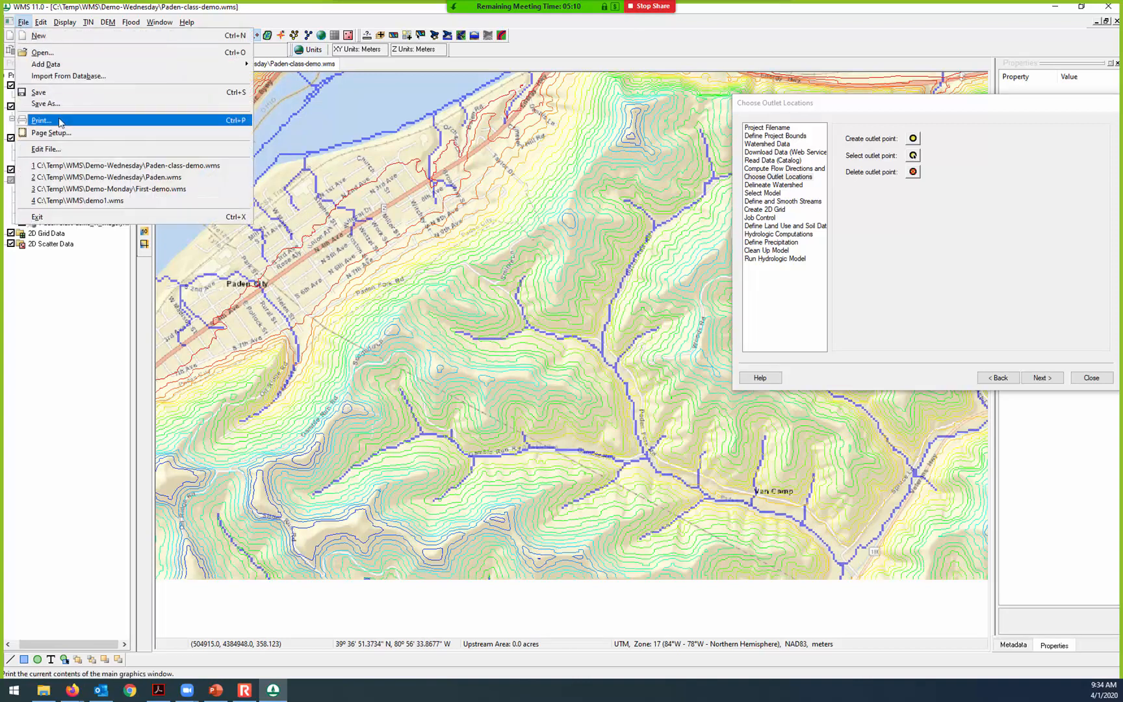
left_click(70, 95)
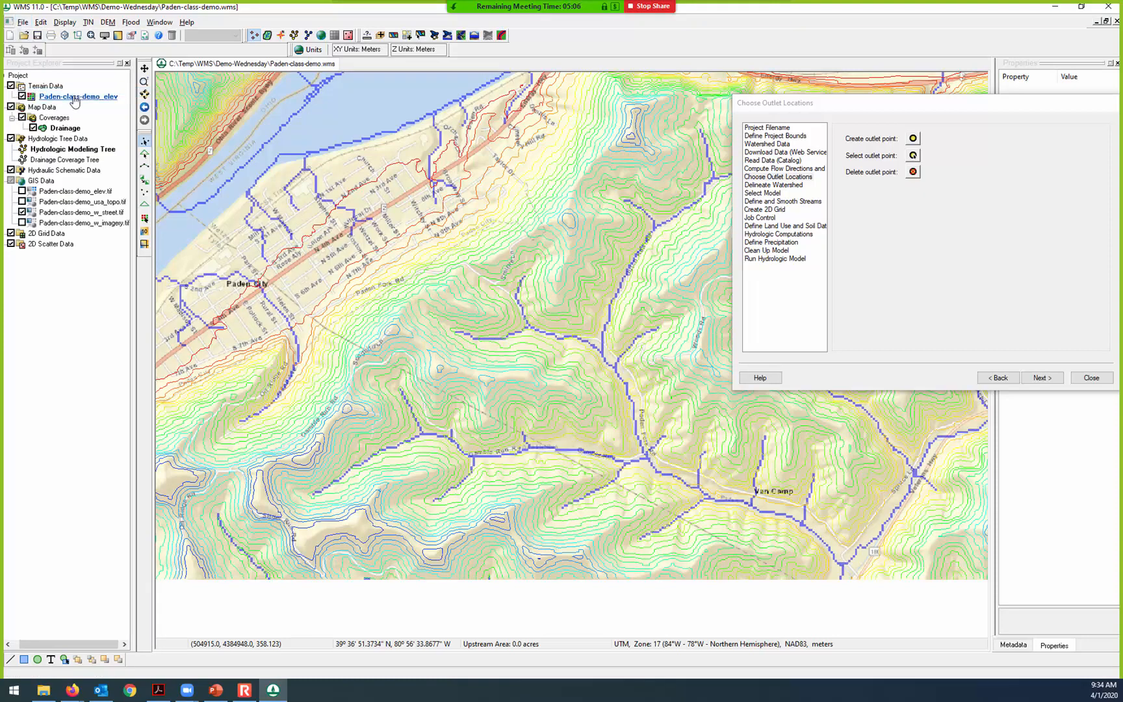
left_click(23, 21)
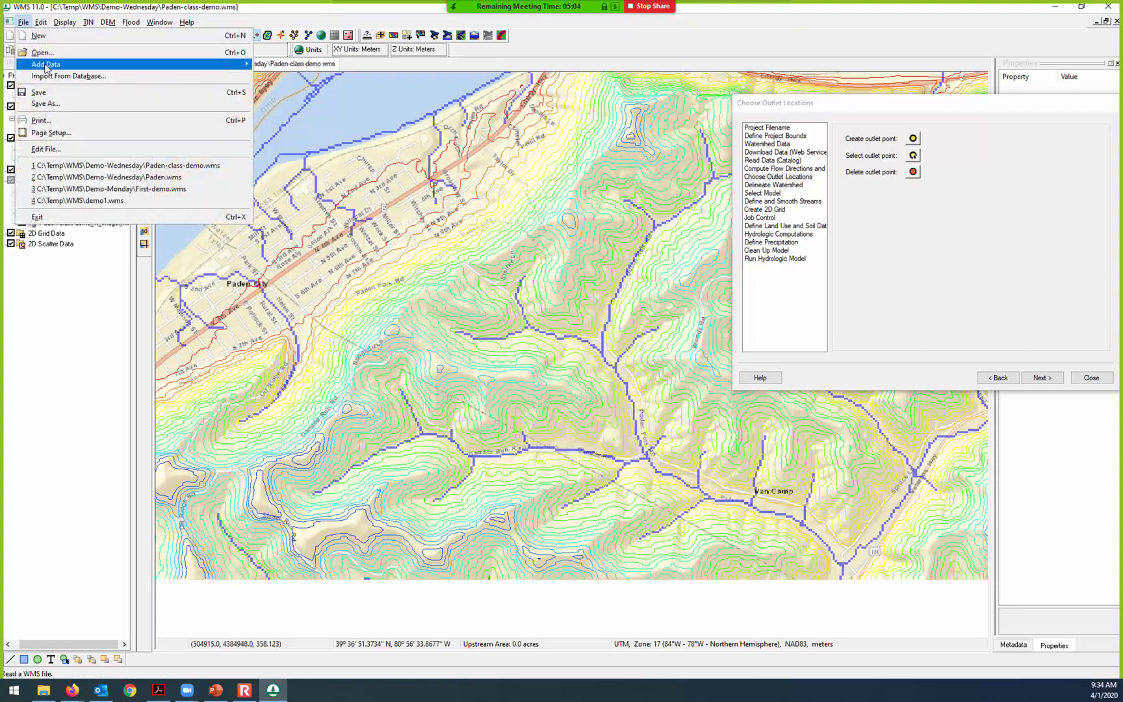
left_click(62, 104)
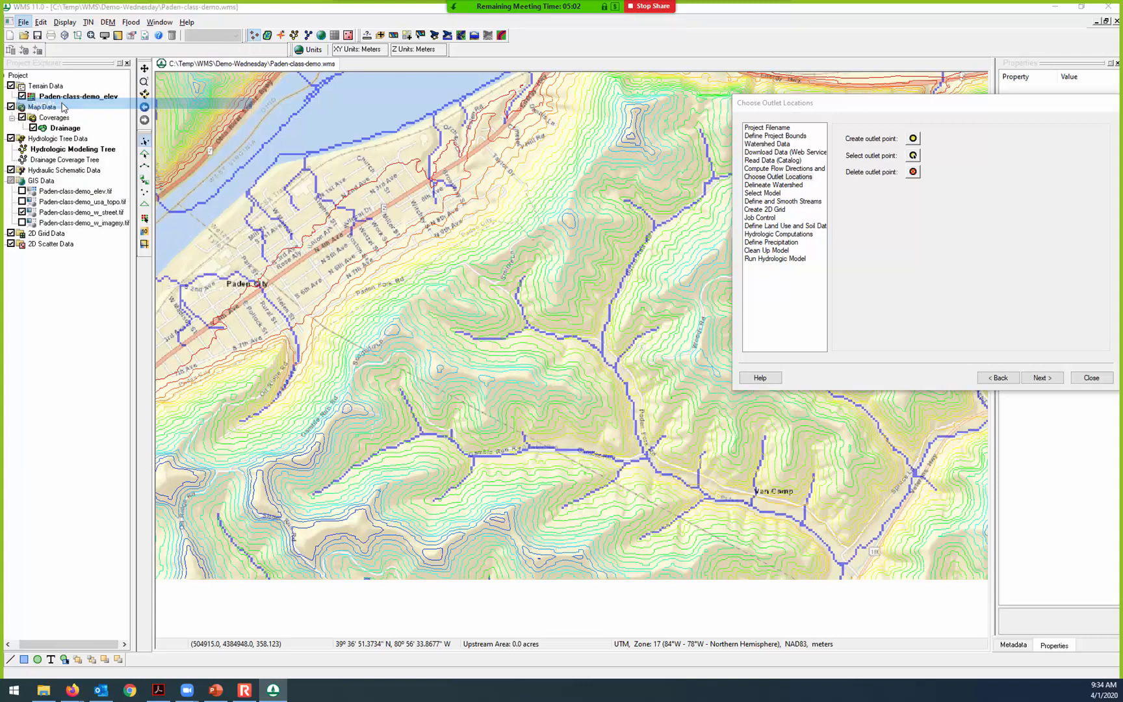
type("Paden-")
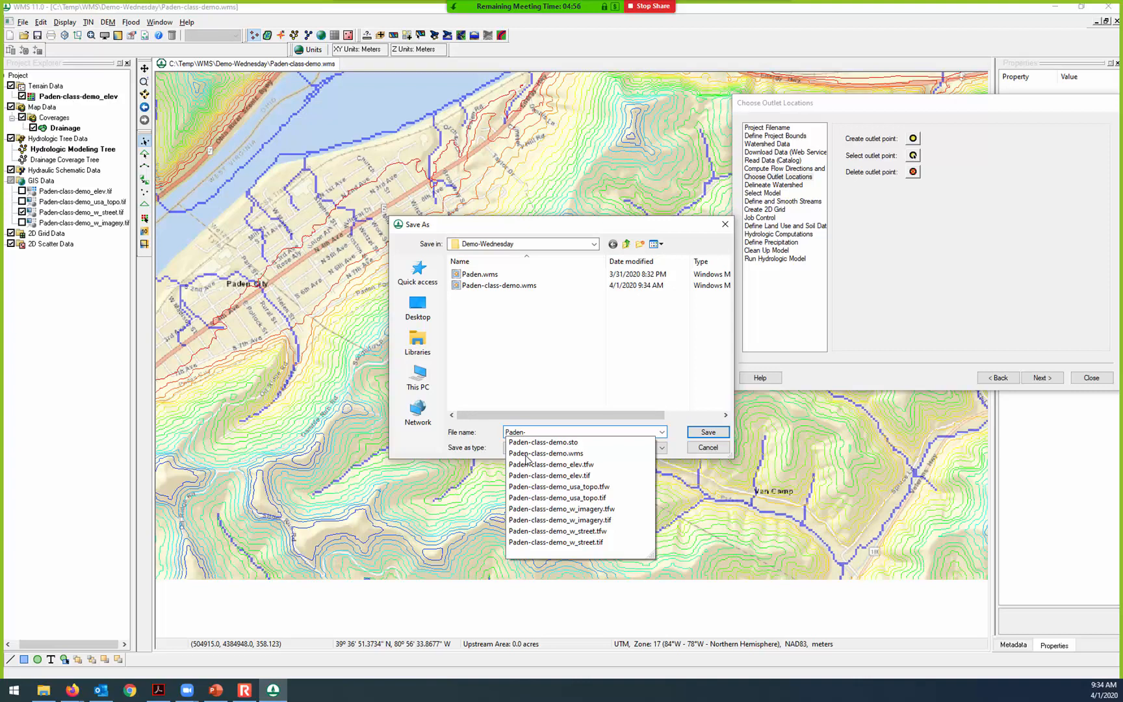
type("did-T")
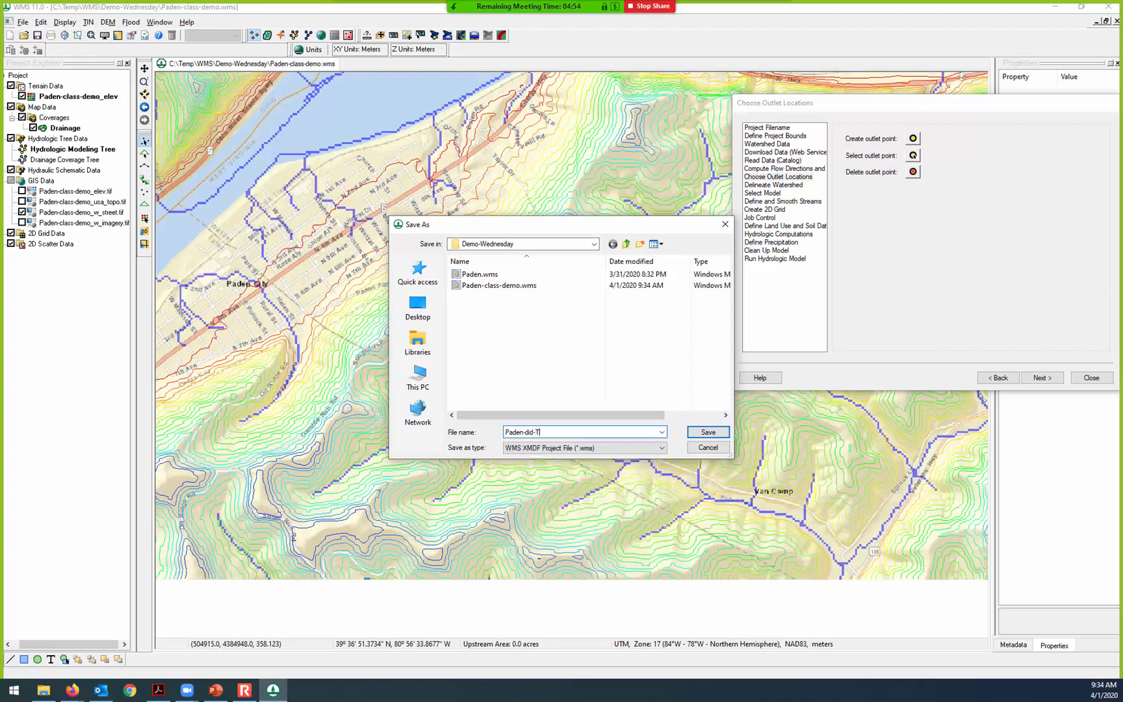
type("OPAZ")
left_click(700, 434)
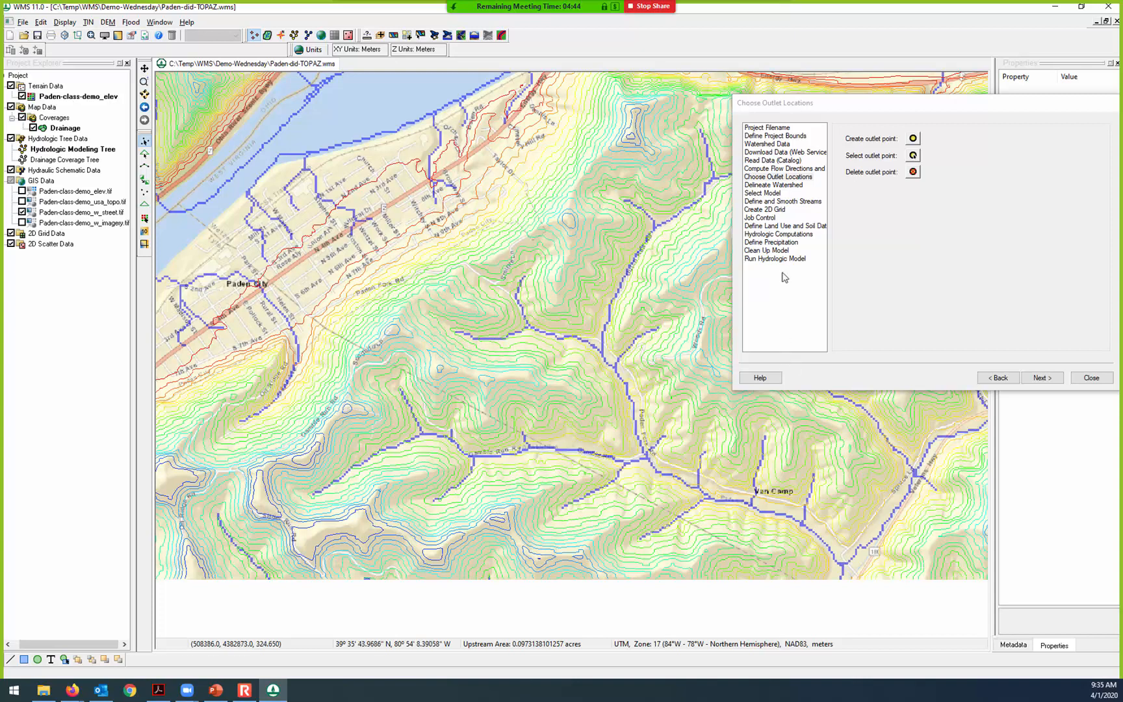
Step: Create an outlet point on the Paden Fork stream cell just upstream of the Gamble Run confluence
left_click(912, 140)
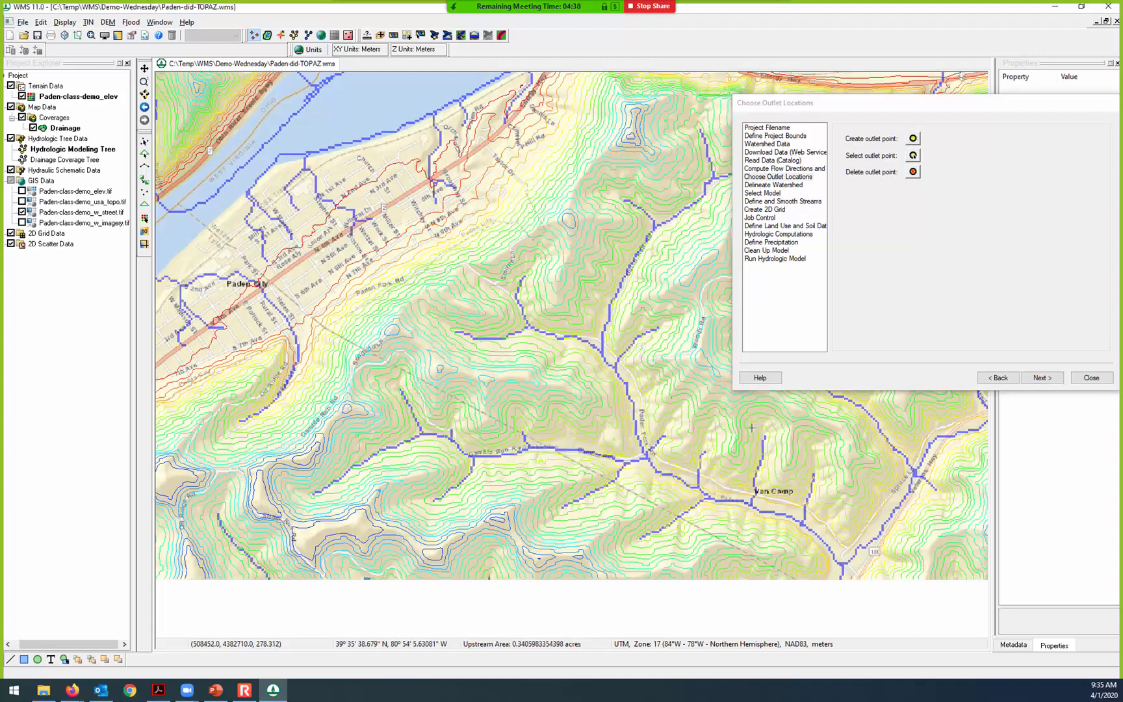
scroll(632, 439, "up", 3)
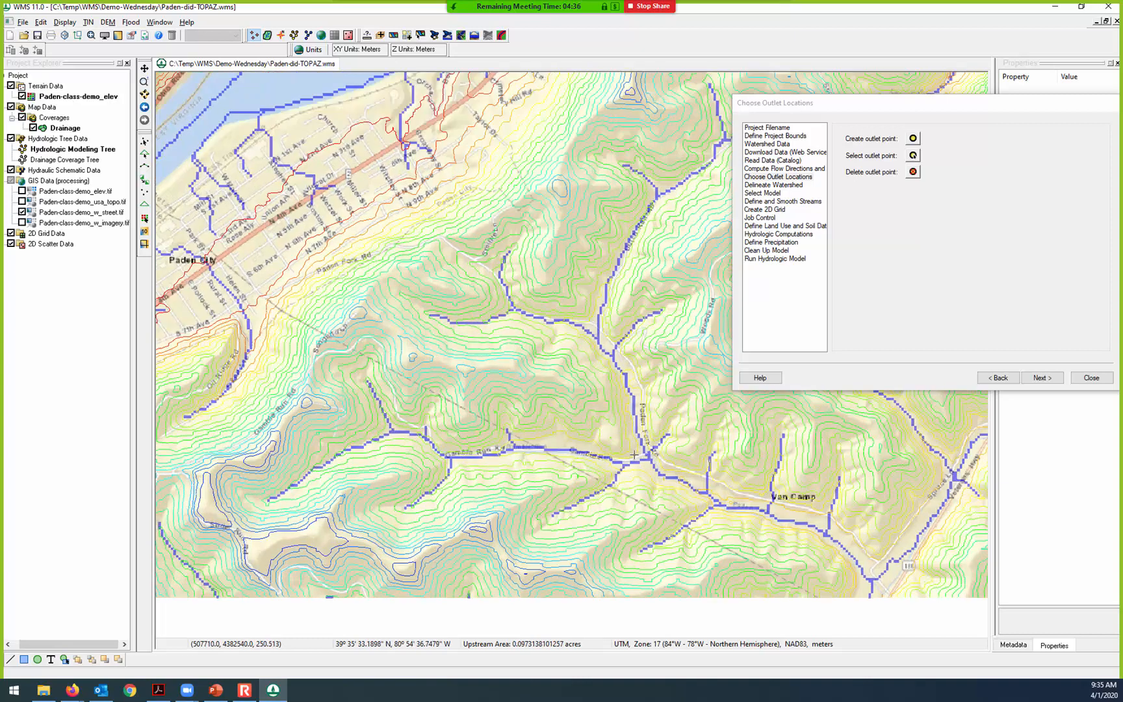
scroll(634, 455, "up", 2)
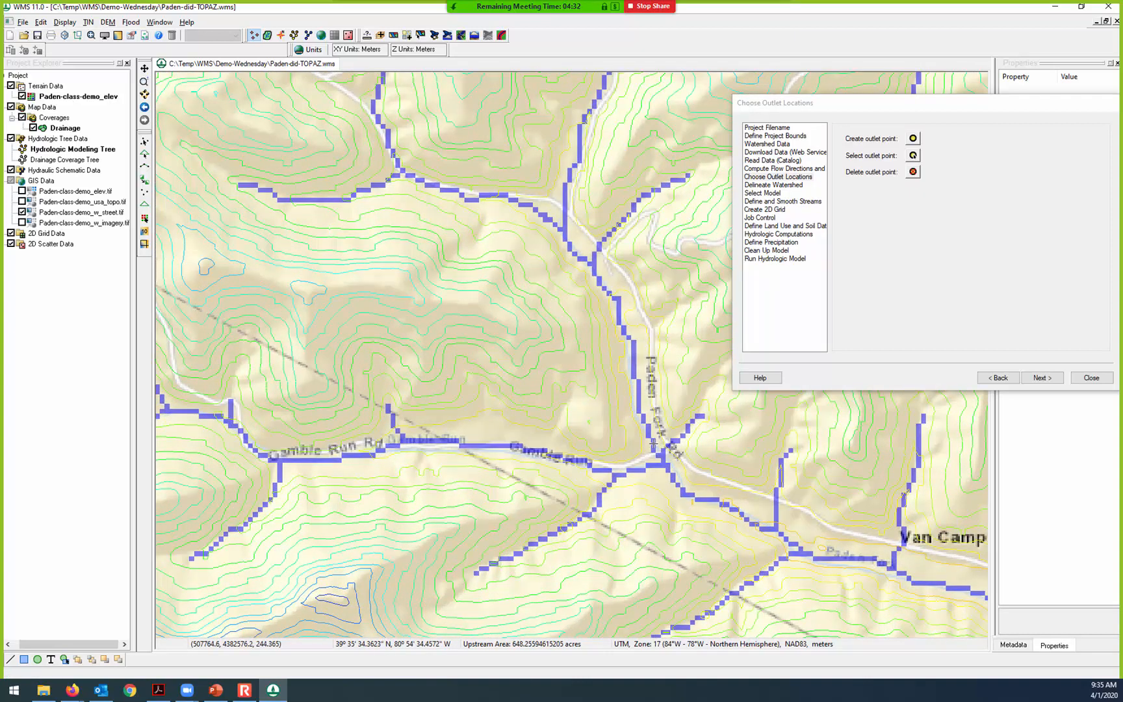
scroll(652, 445, "up", 2)
scroll(654, 442, "up", 1)
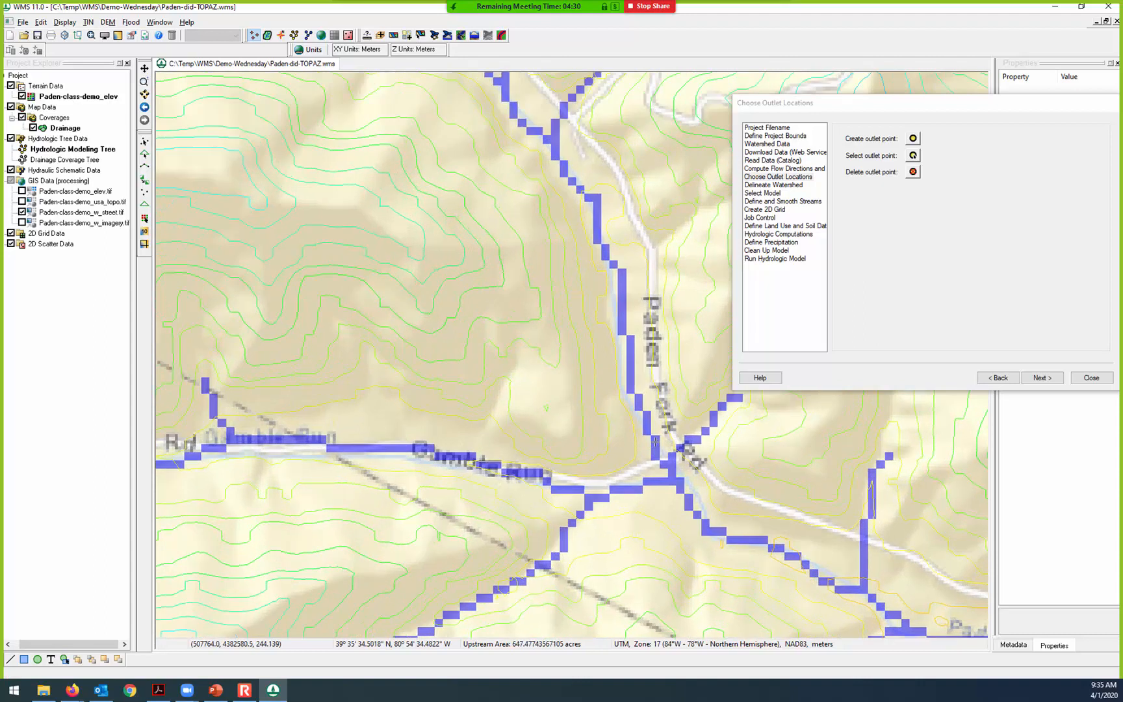
scroll(655, 441, "up", 2)
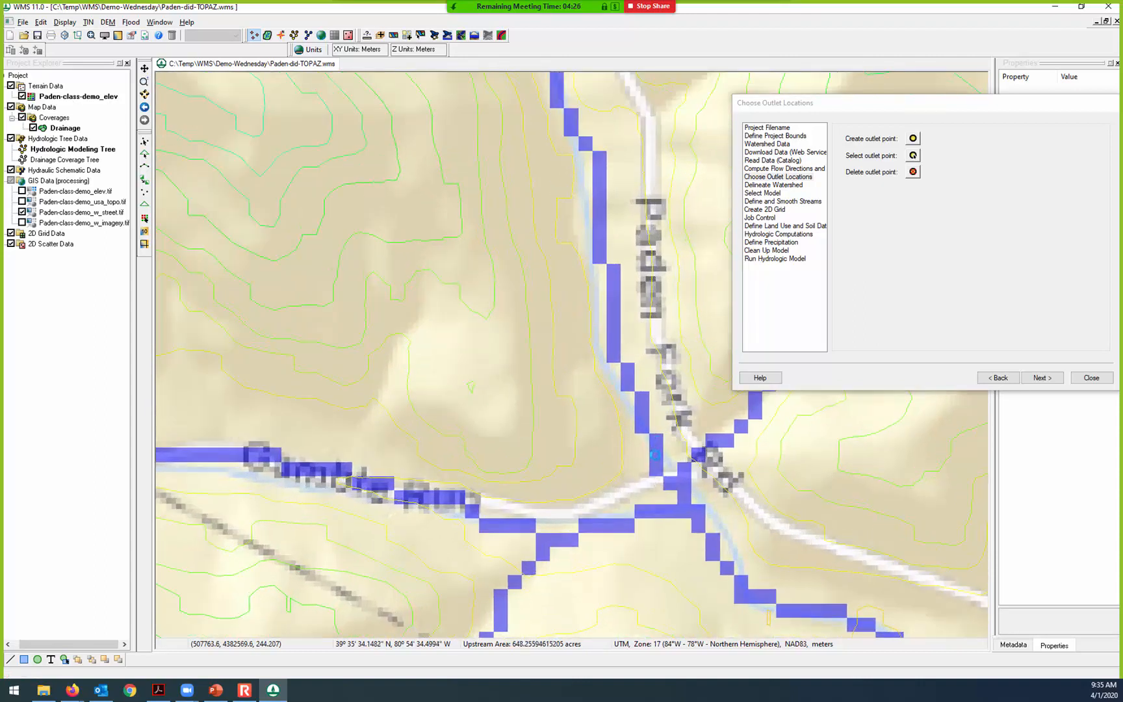
left_click(656, 455)
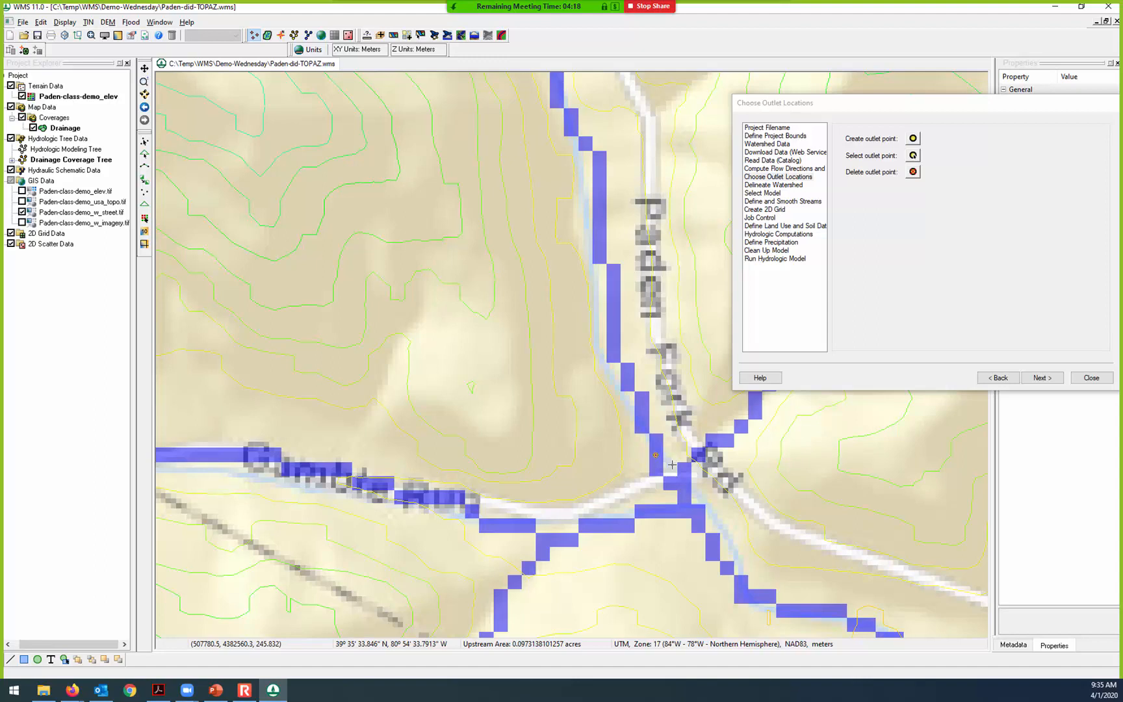
Step: Examine the outlet point's position on the Paden Fork stream, both up close and within the wider stream network
scroll(672, 464, "down", 3)
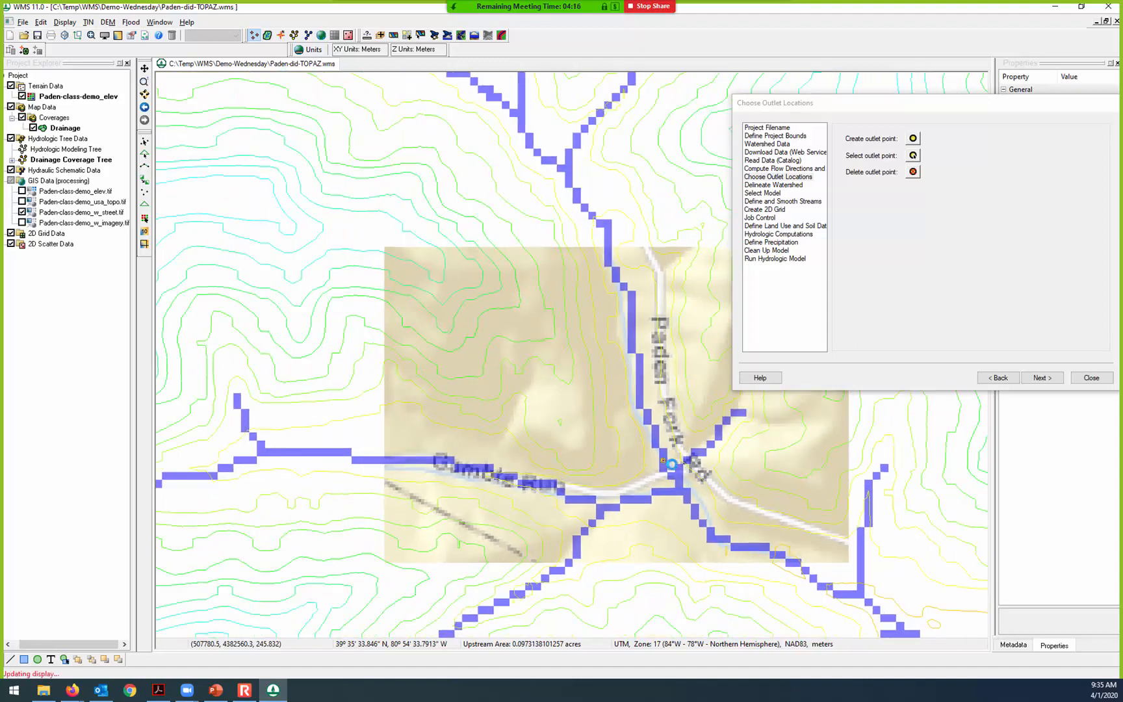
scroll(673, 464, "down", 2)
scroll(669, 464, "down", 2)
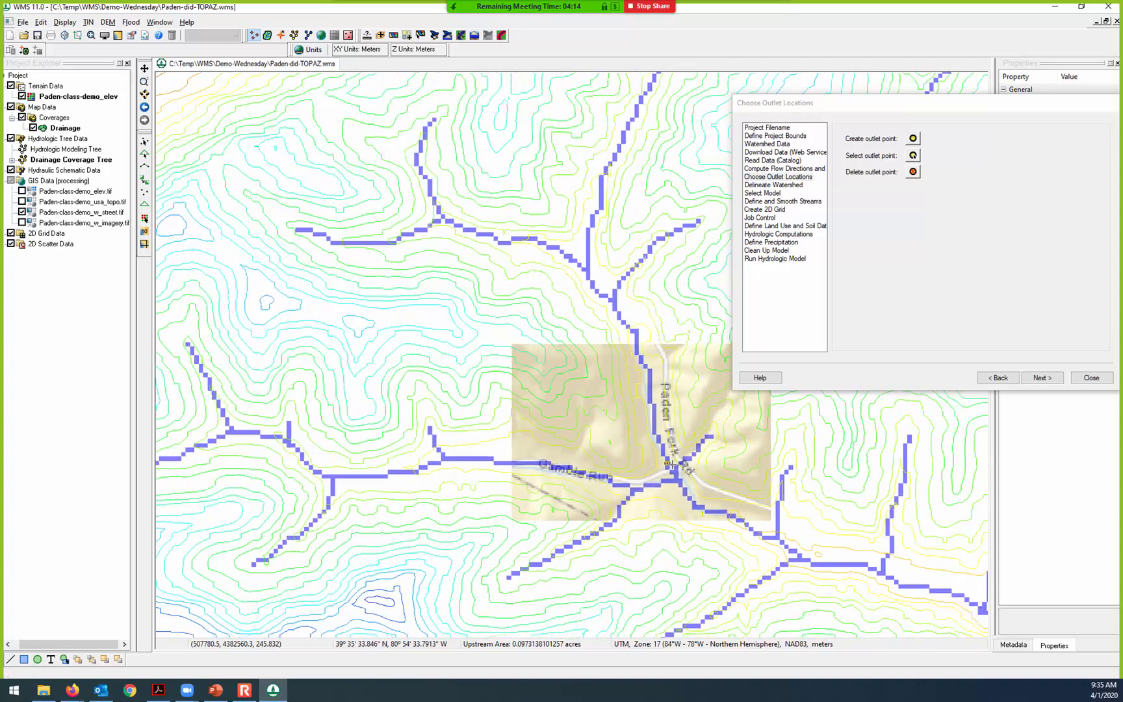
scroll(670, 464, "down", 2)
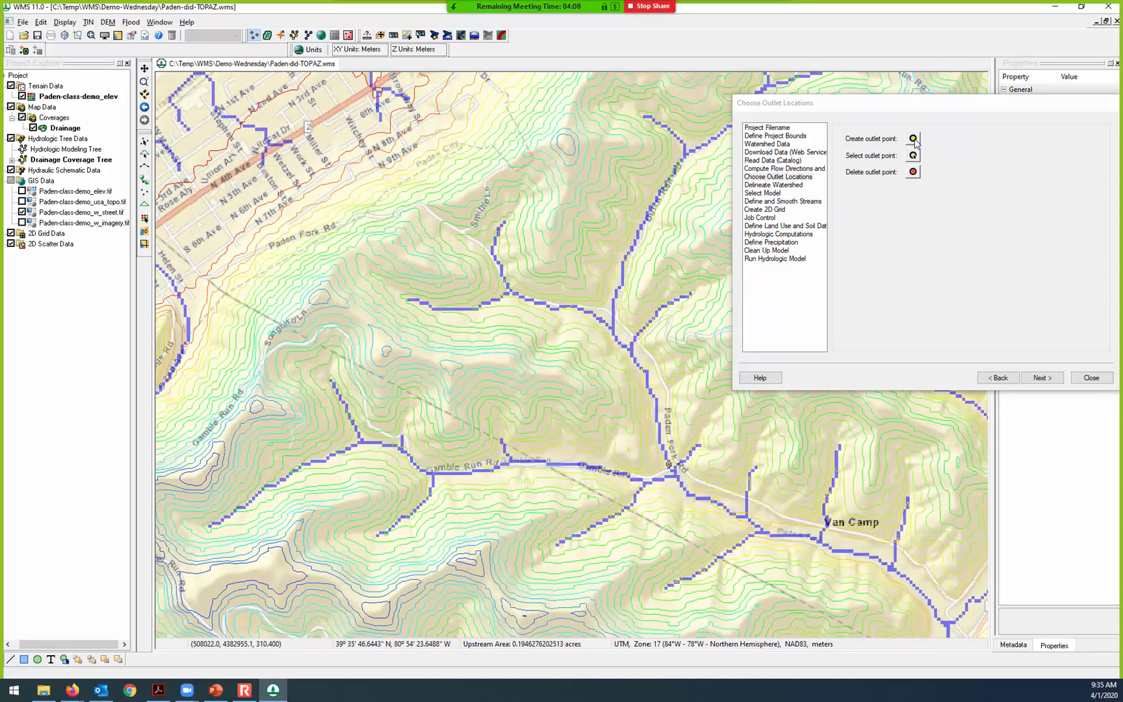
left_click(913, 138)
scroll(673, 462, "up", 5)
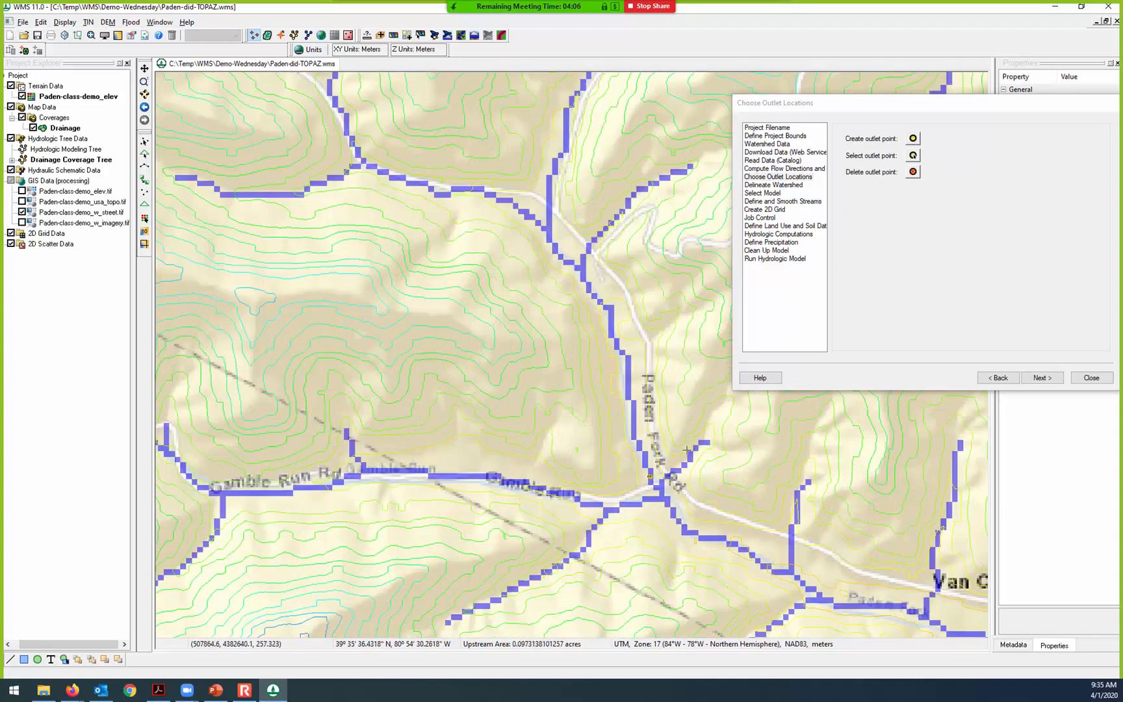
scroll(634, 484, "up", 2)
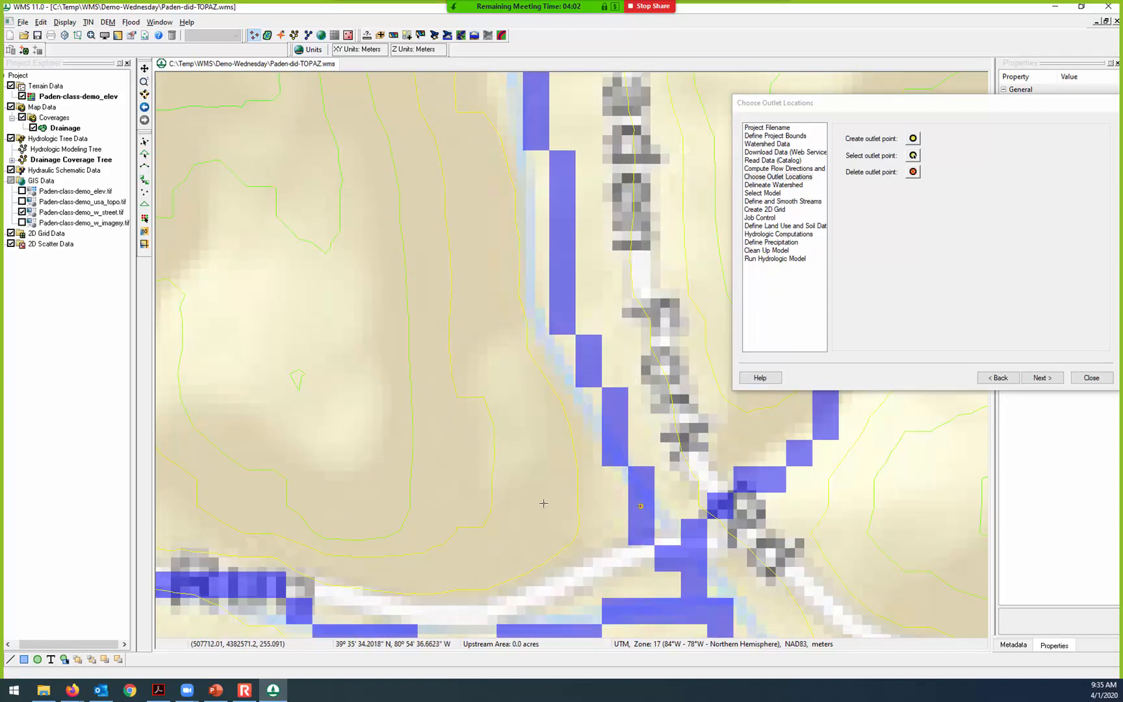
scroll(666, 497, "down", 2)
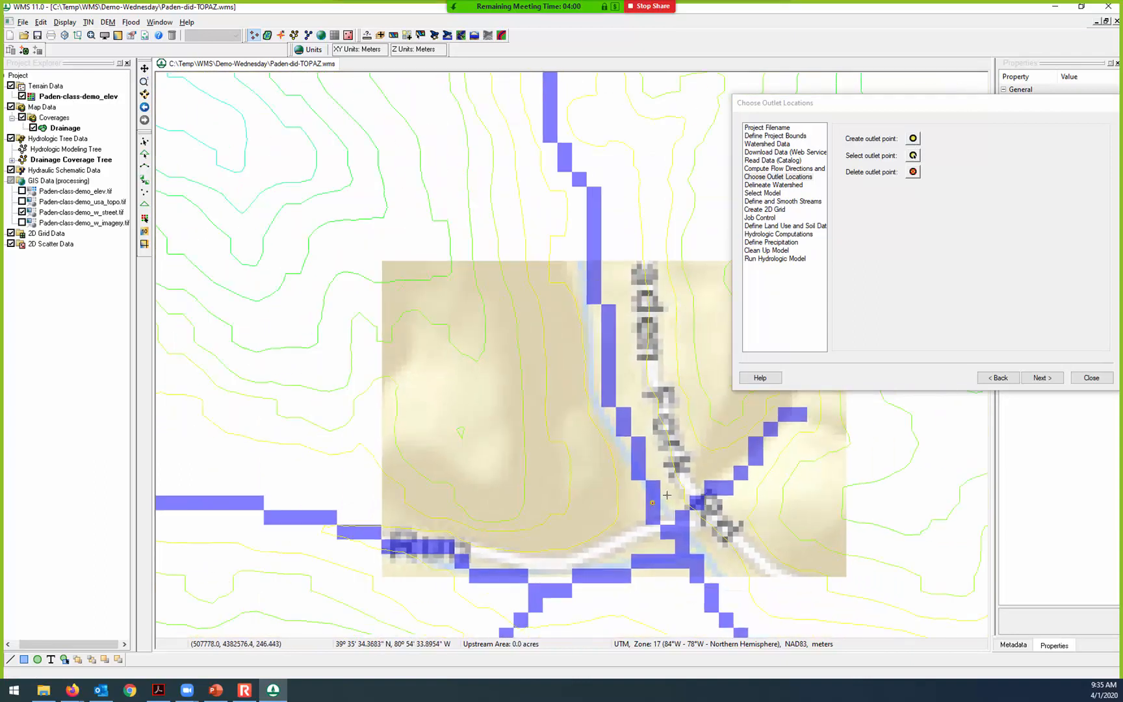
scroll(667, 495, "down", 3)
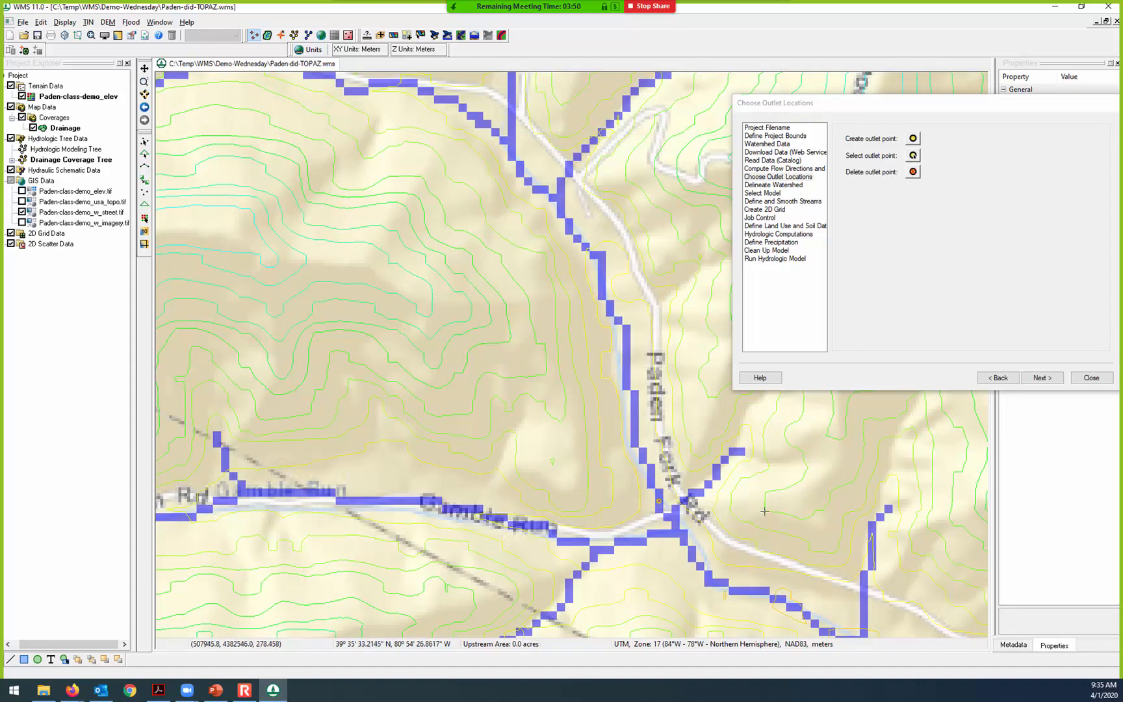
scroll(773, 472, "down", 5)
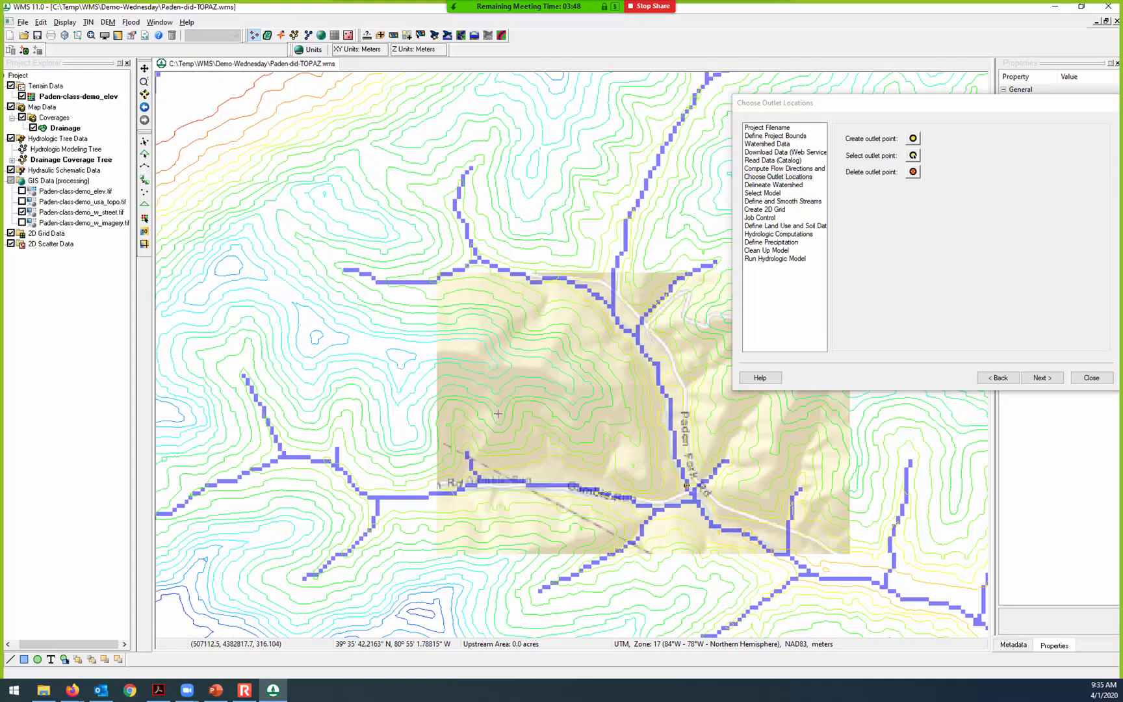
scroll(498, 413, "down", 3)
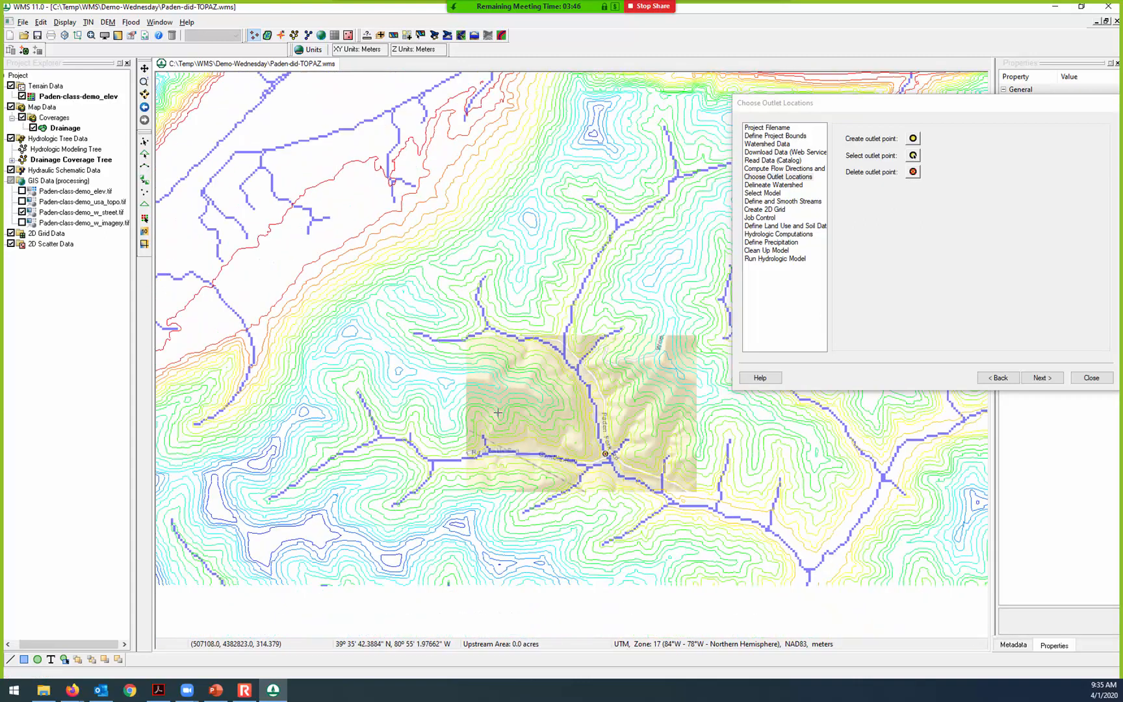
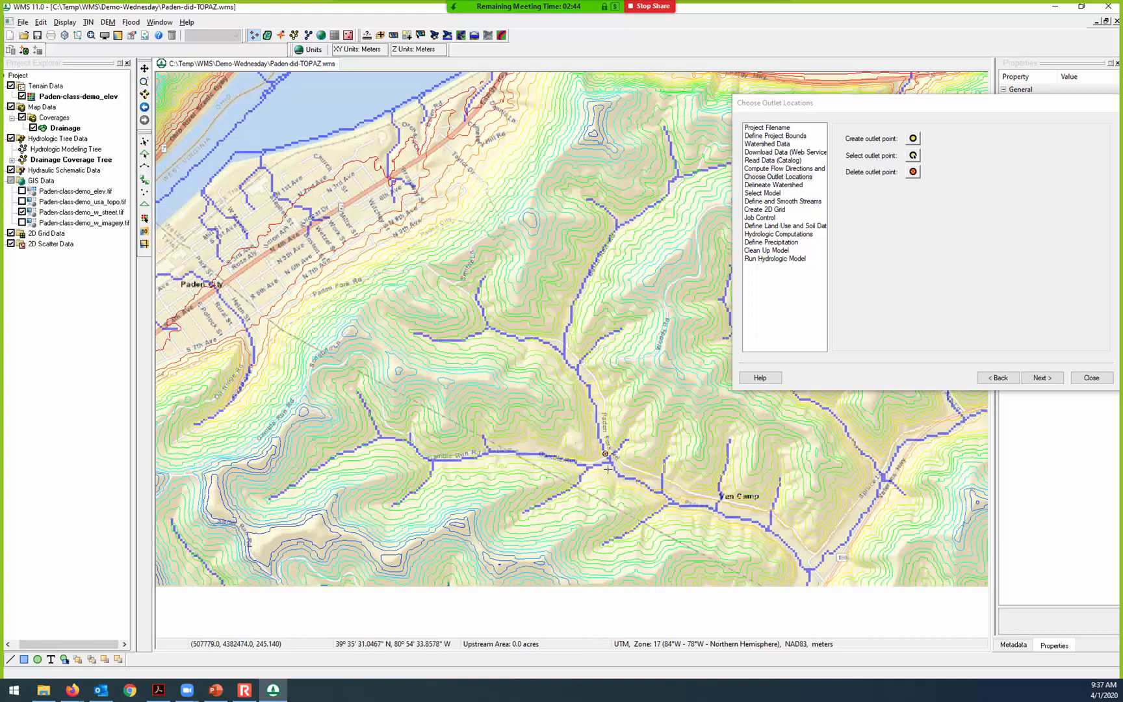
Step: Delineate the watershed draining to the Paden Fork outlet, using the 25-acre stream threshold
left_click(1042, 378)
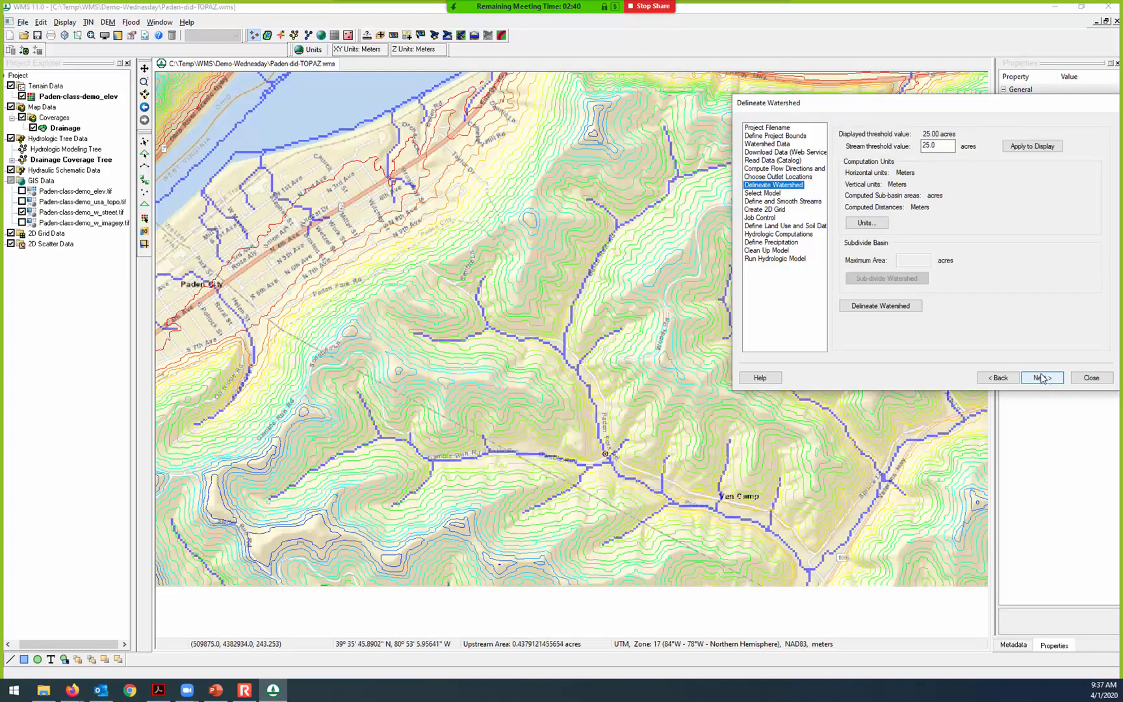
left_click(877, 308)
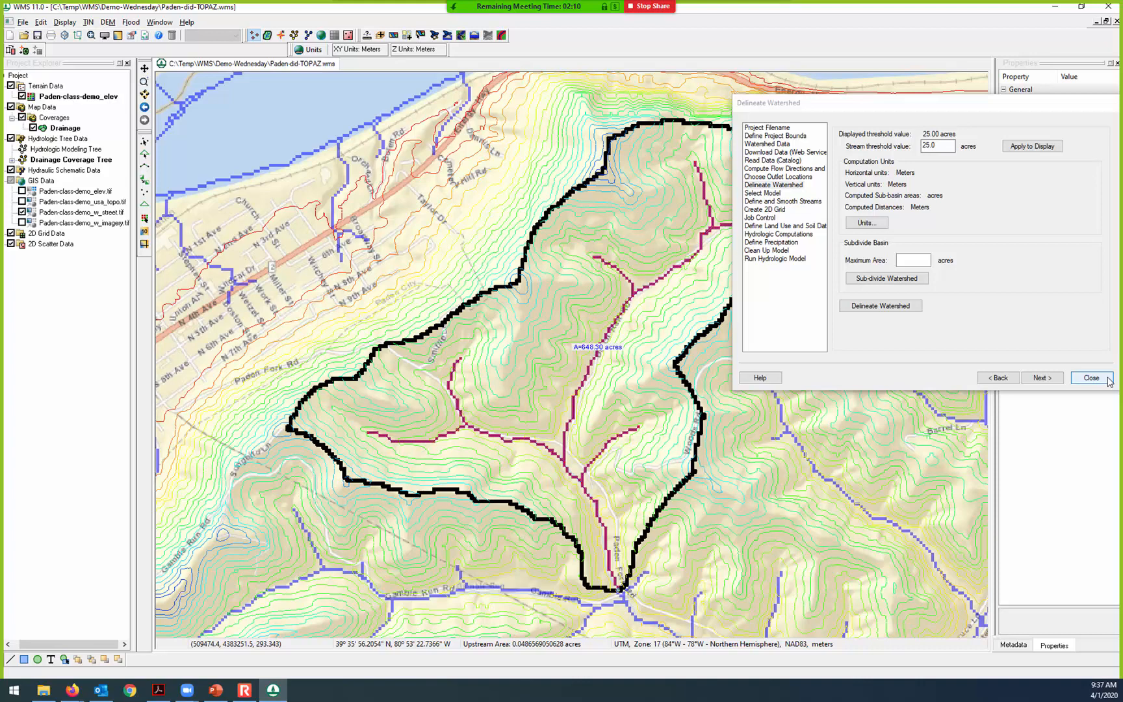
Step: Review the basin area unit options for the watershed computation without applying any change
left_click(865, 224)
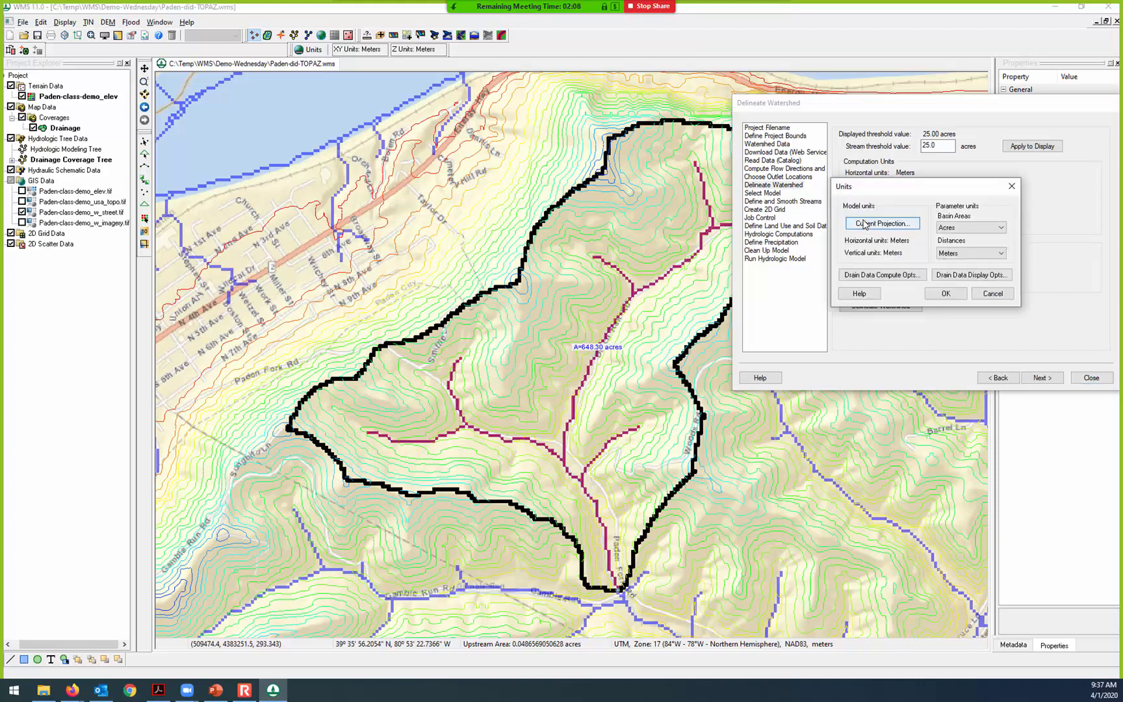
left_click(968, 229)
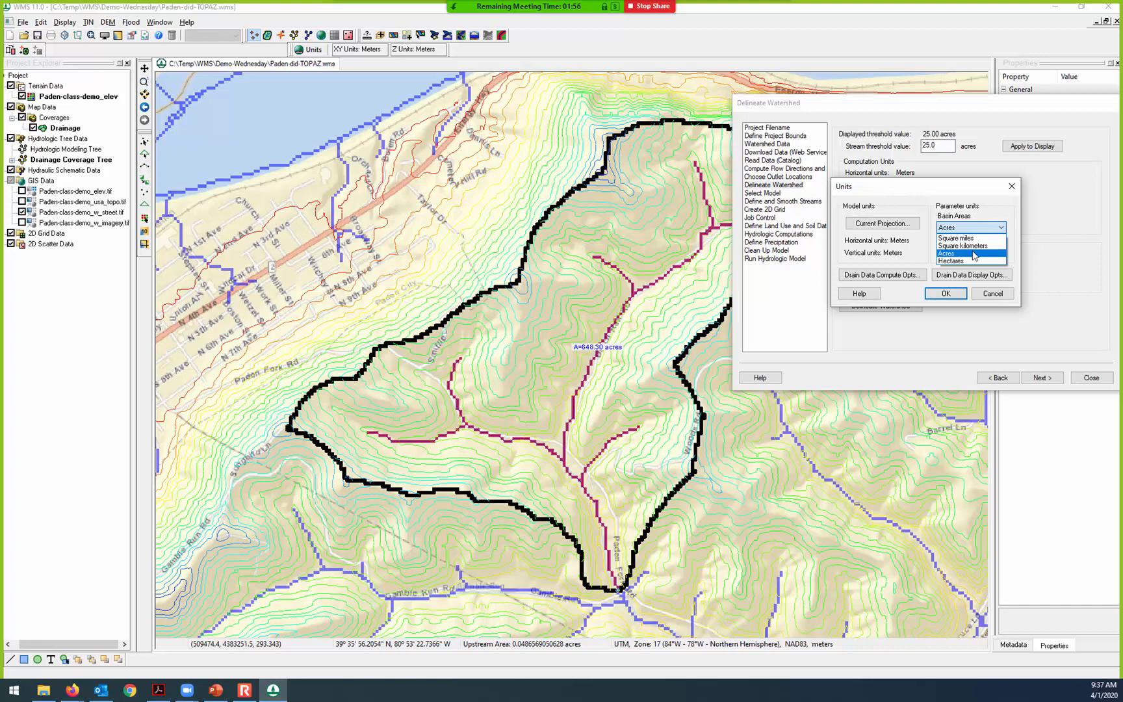
left_click(1001, 303)
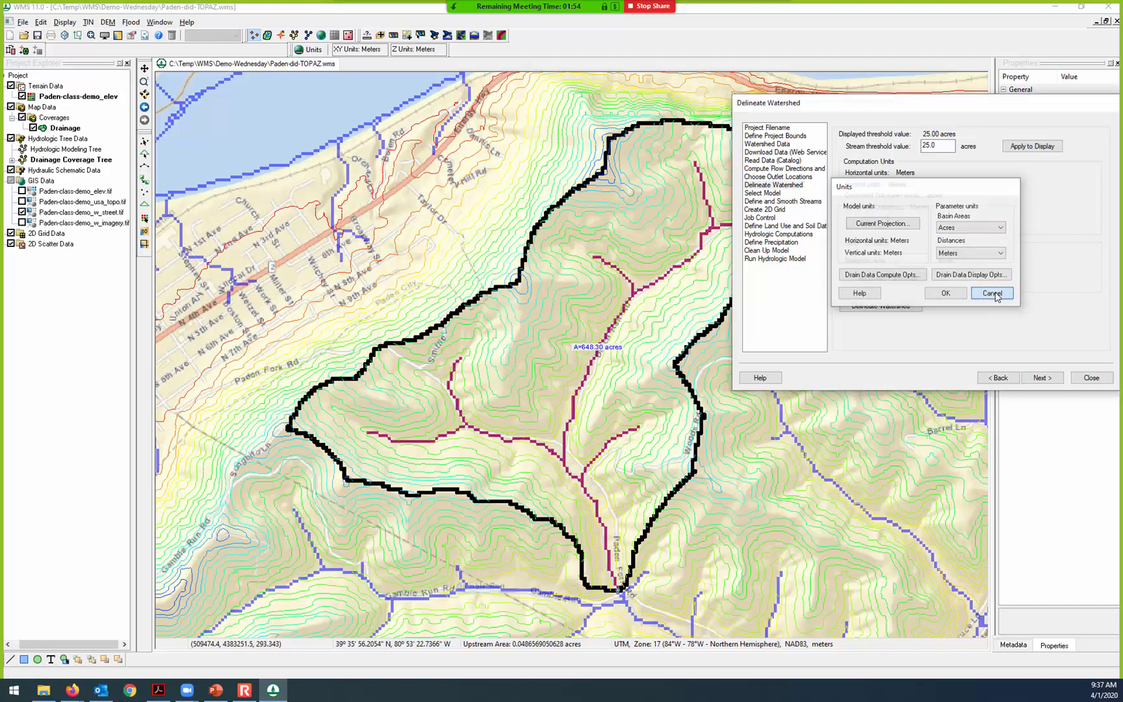
left_click(994, 293)
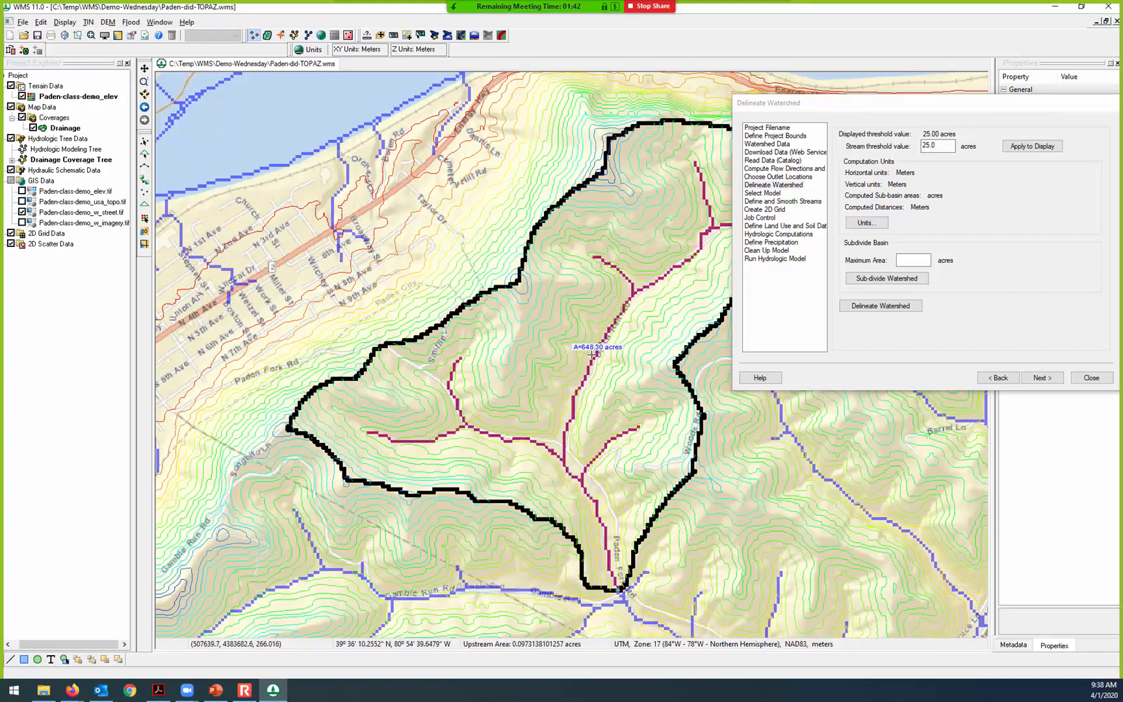
Step: Move the wizard window aside to uncover the whole delineated watershed boundary and the outlet's properties
left_click_drag(946, 109, 1061, 260)
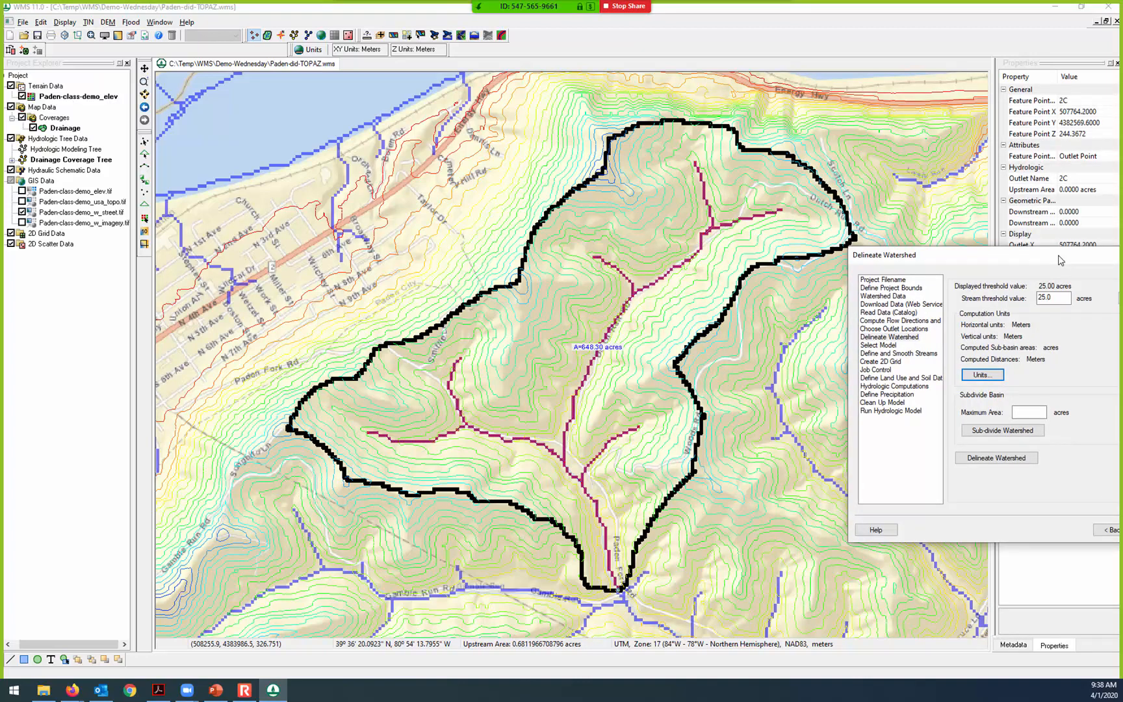
left_click_drag(1061, 260, 1067, 156)
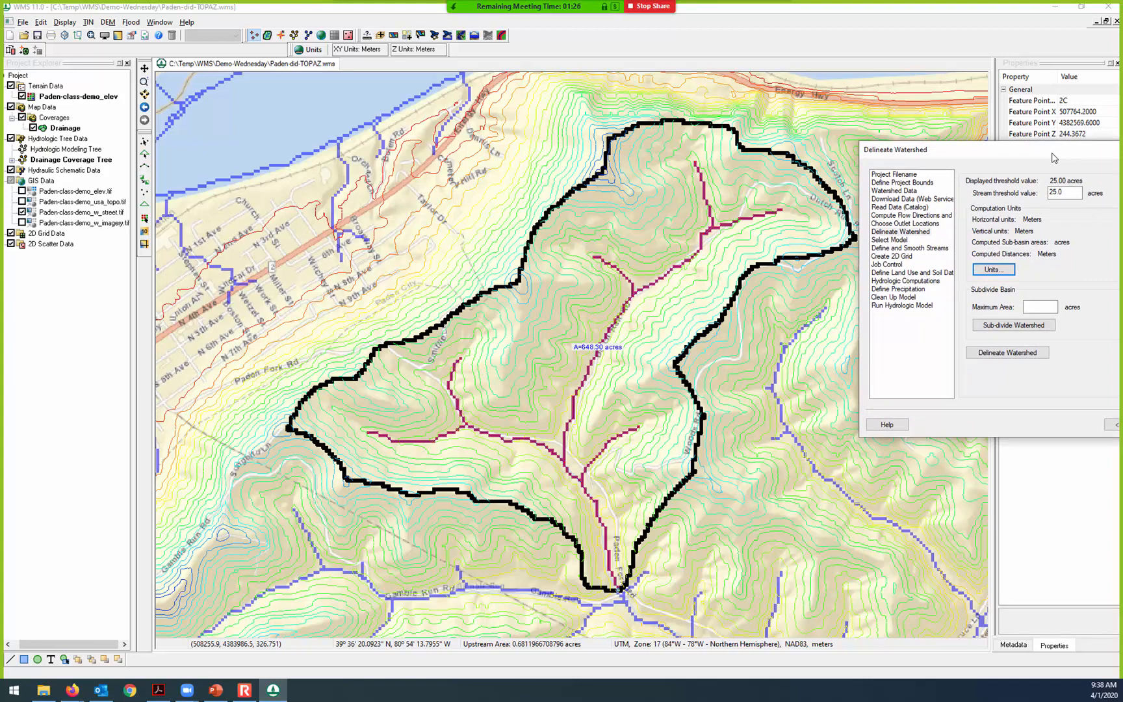
Step: Close the watershed delineation wizard and save the Paden-did-TOPAZ project
left_click_drag(1050, 158, 853, 94)
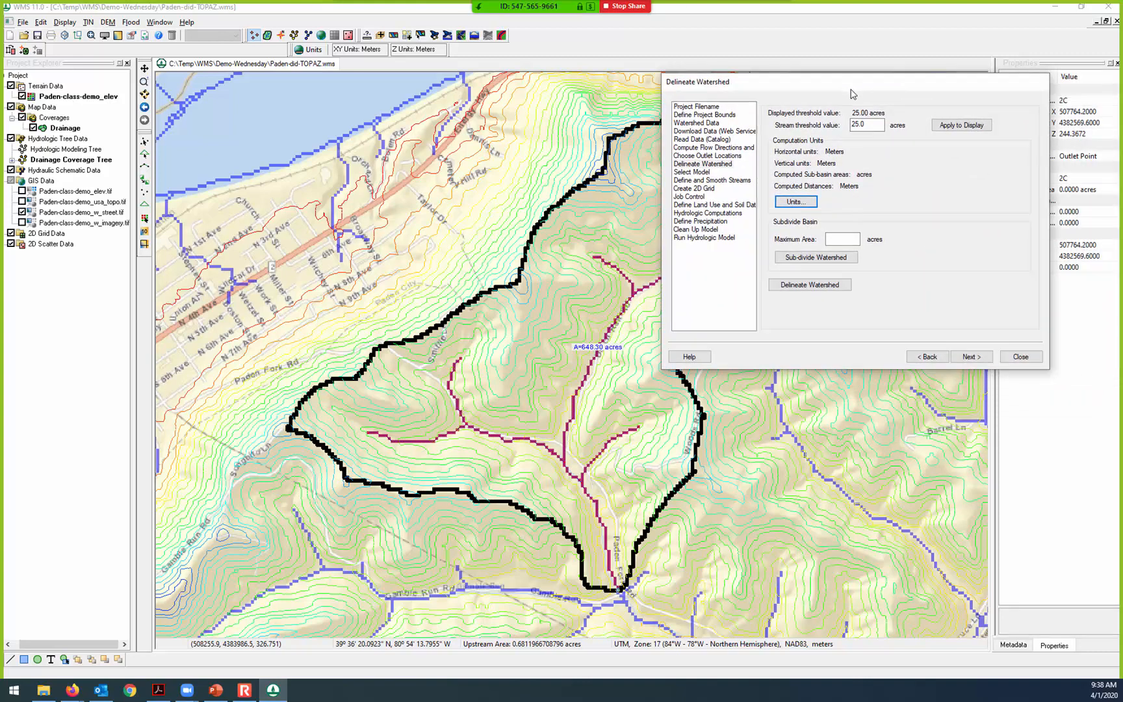
left_click(1022, 357)
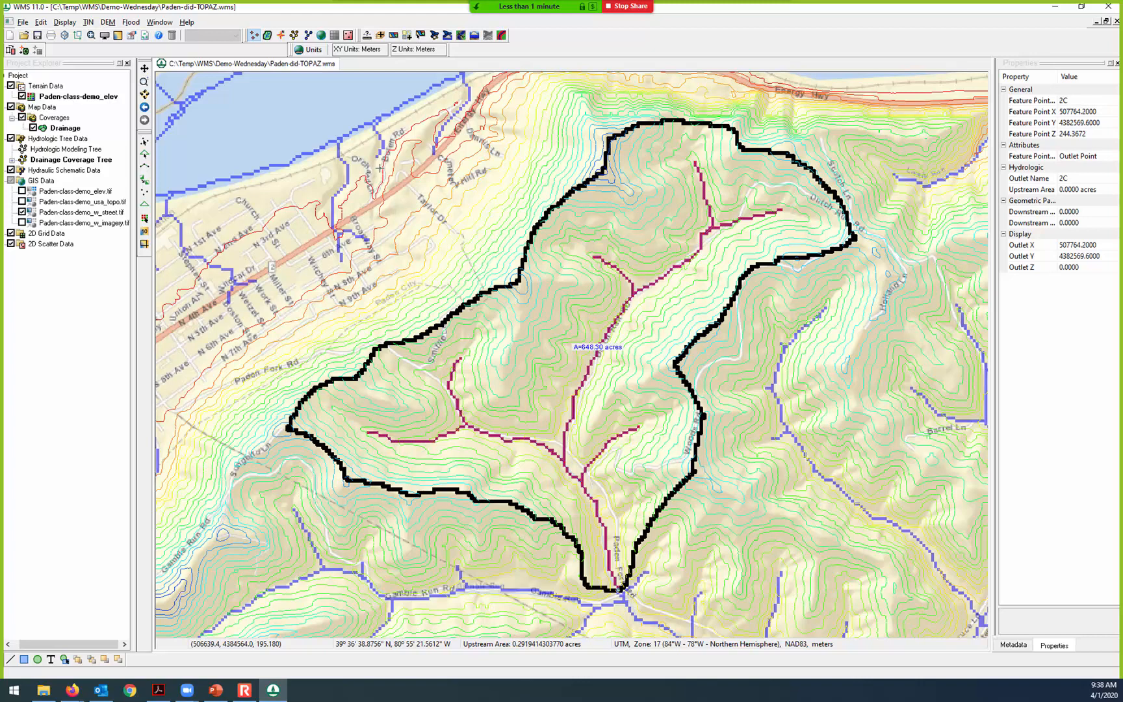
left_click(38, 36)
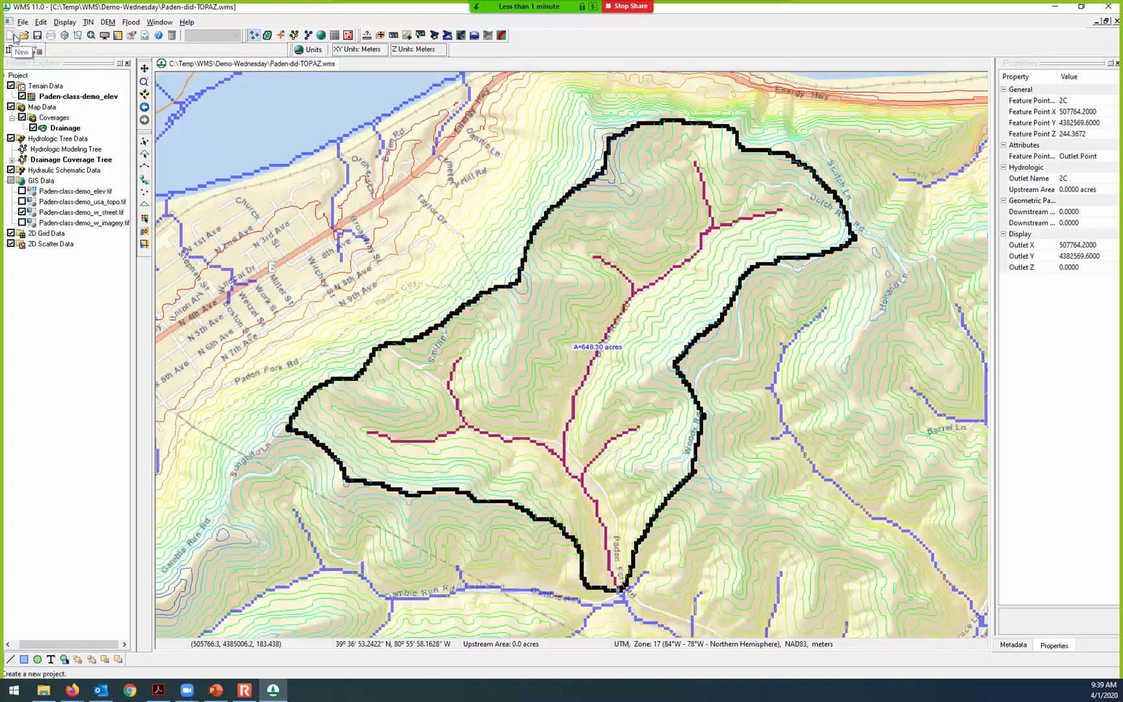
Step: Start a new project and save it as Zoomed-in-too-close in the Demo-Wednesday folder
left_click(9, 35)
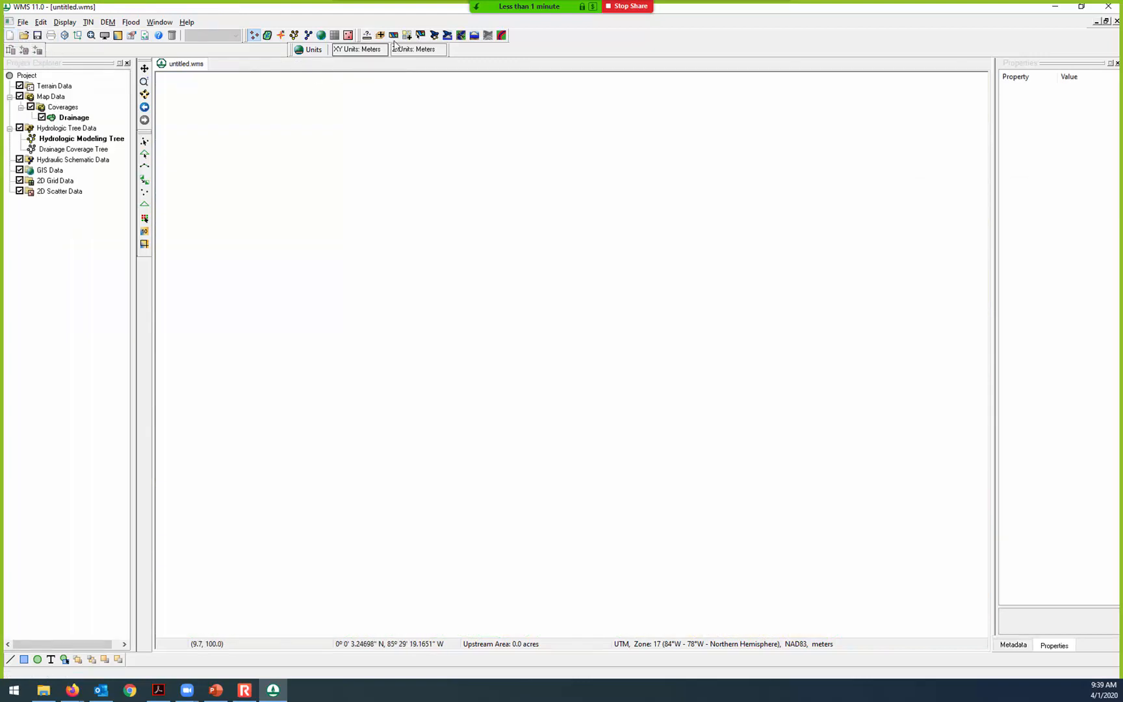
left_click(435, 36)
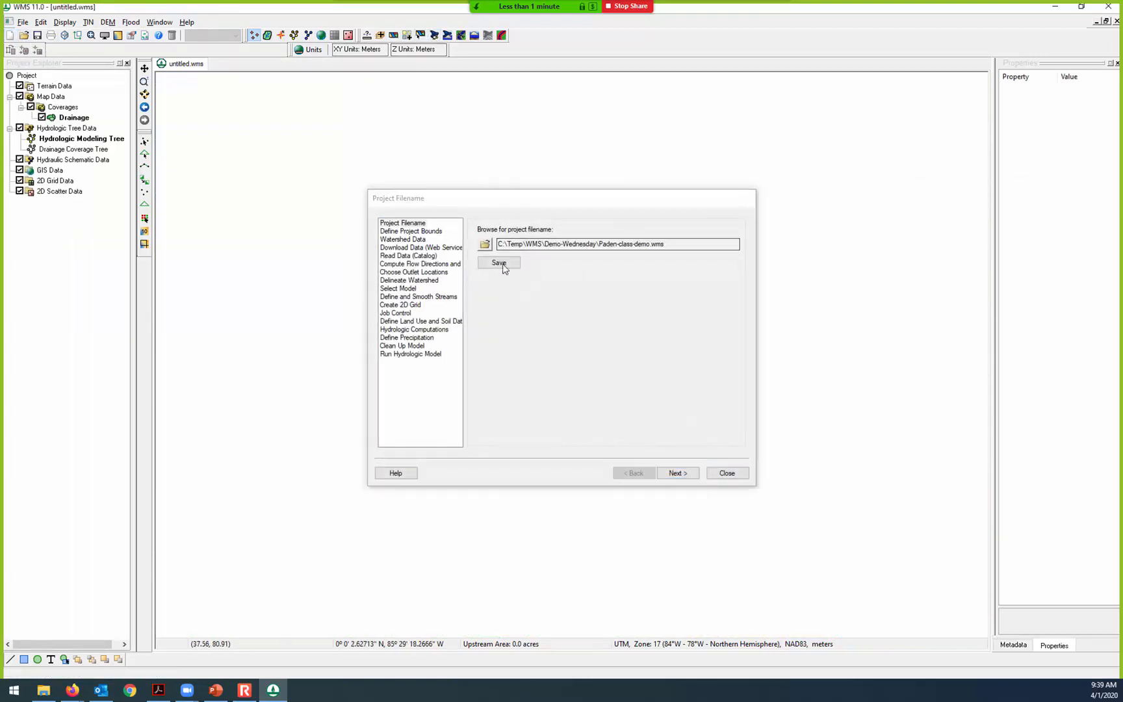
left_click(484, 244)
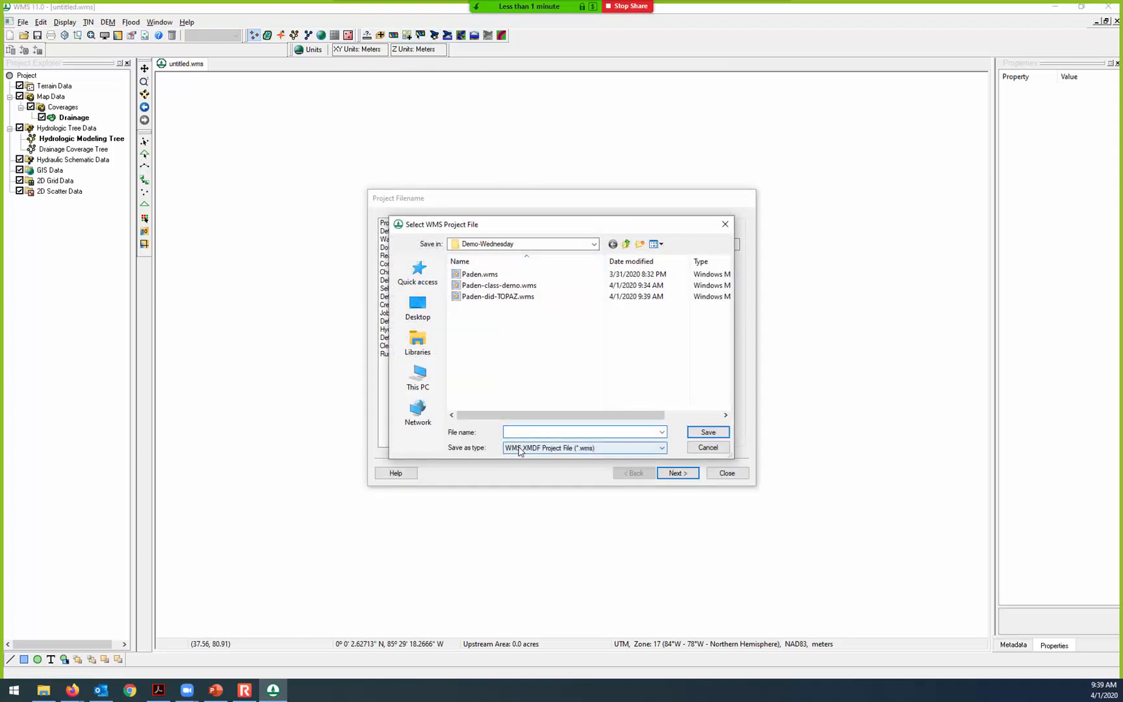
type("Zoomed-in-too-close")
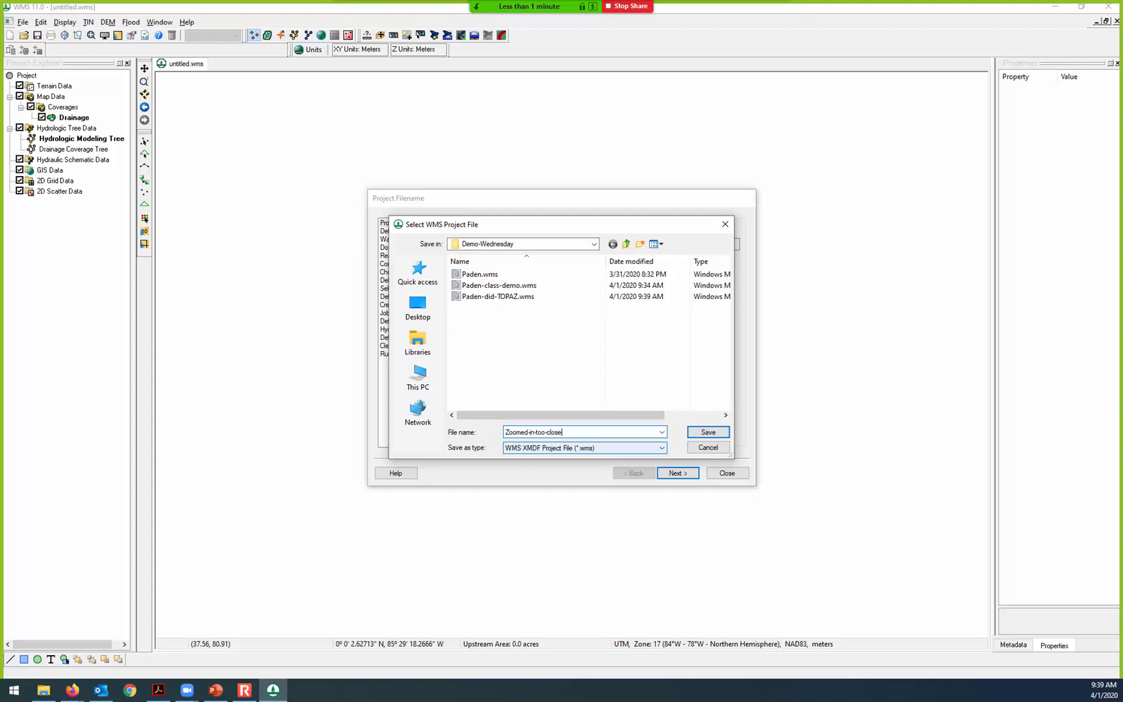
left_click(698, 434)
left_click(504, 267)
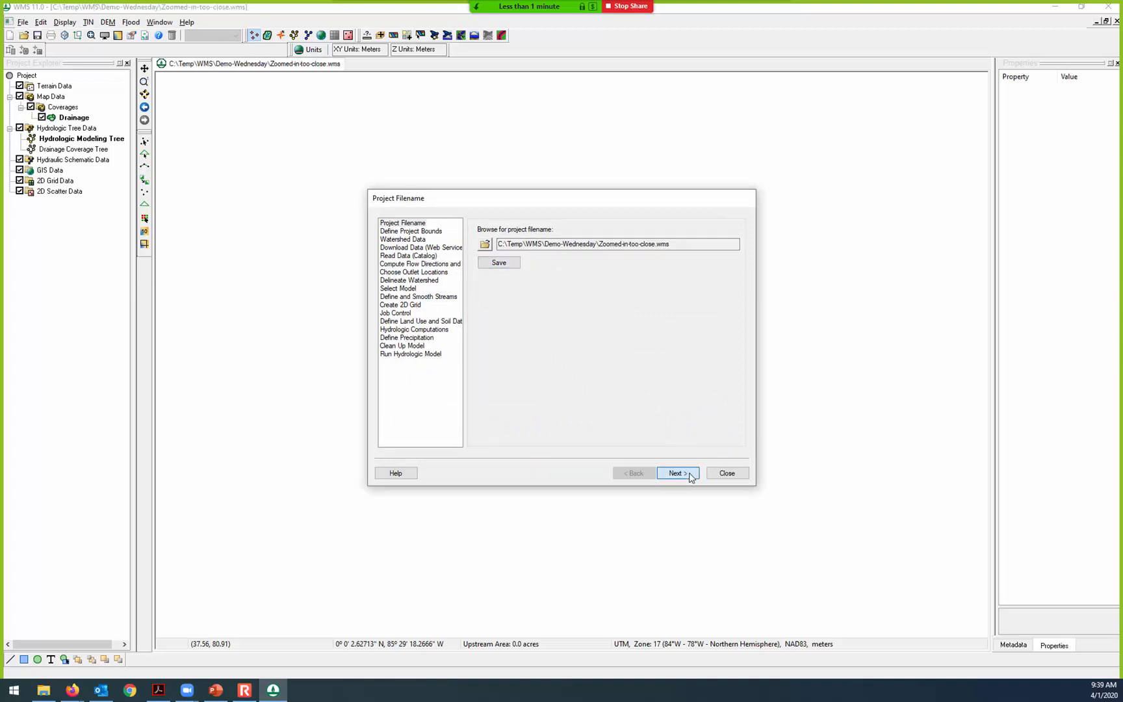
Step: Define the project boundary from a tight map view of the Paden Fork and Gamble Run junction, at the 300 m map scale
left_click(677, 474)
left_click(500, 286)
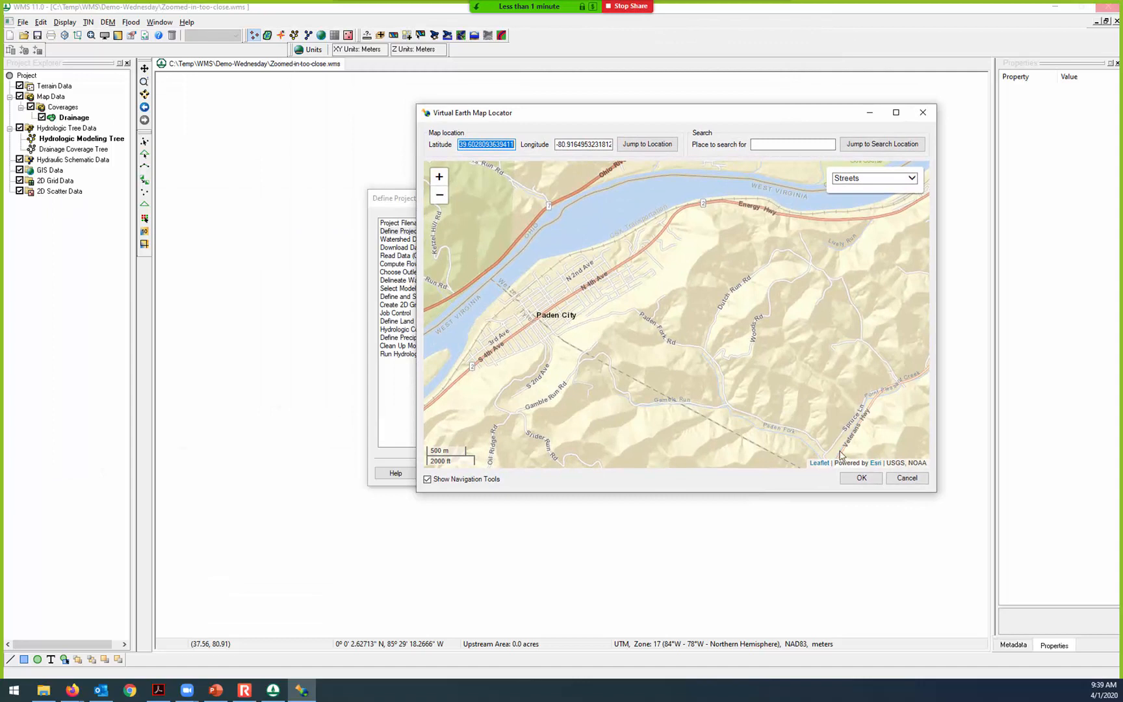
left_click(446, 179)
left_click_drag(643, 331, 611, 269)
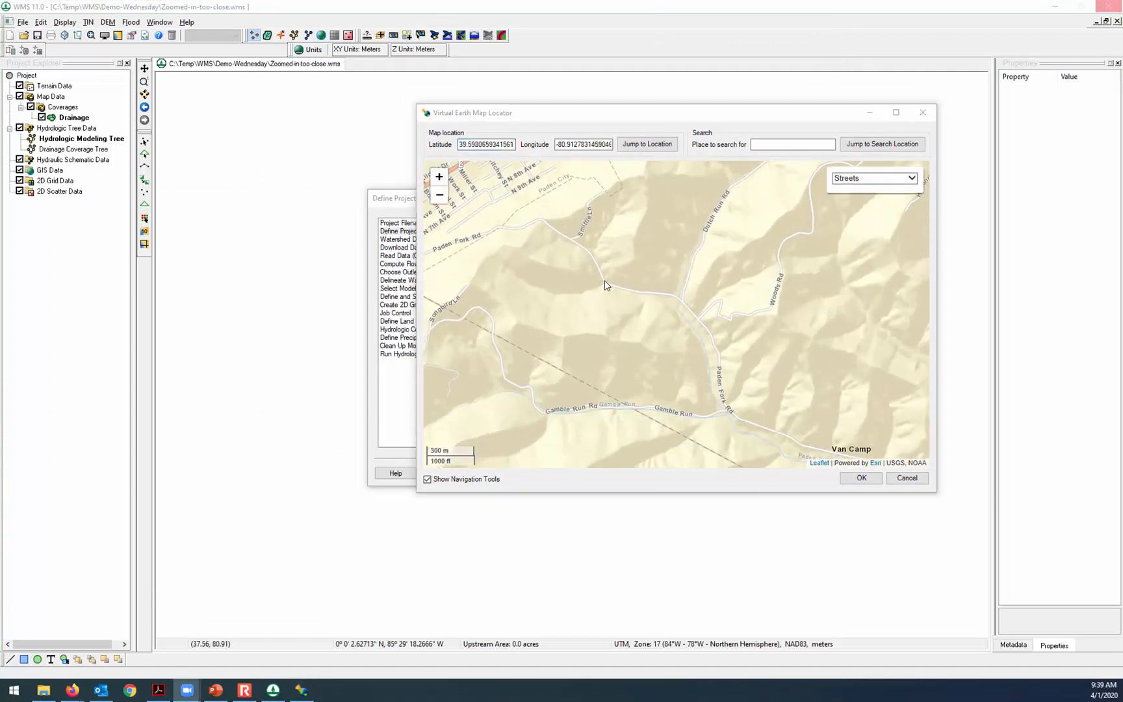
left_click(440, 195)
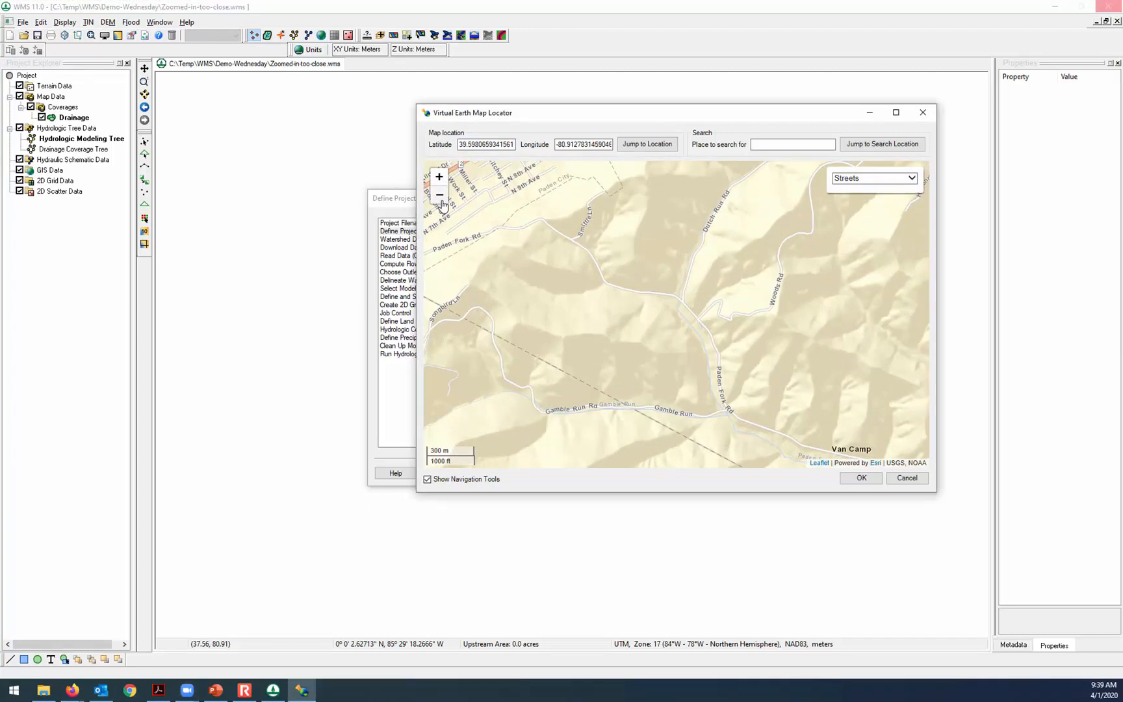
left_click_drag(579, 254, 574, 290)
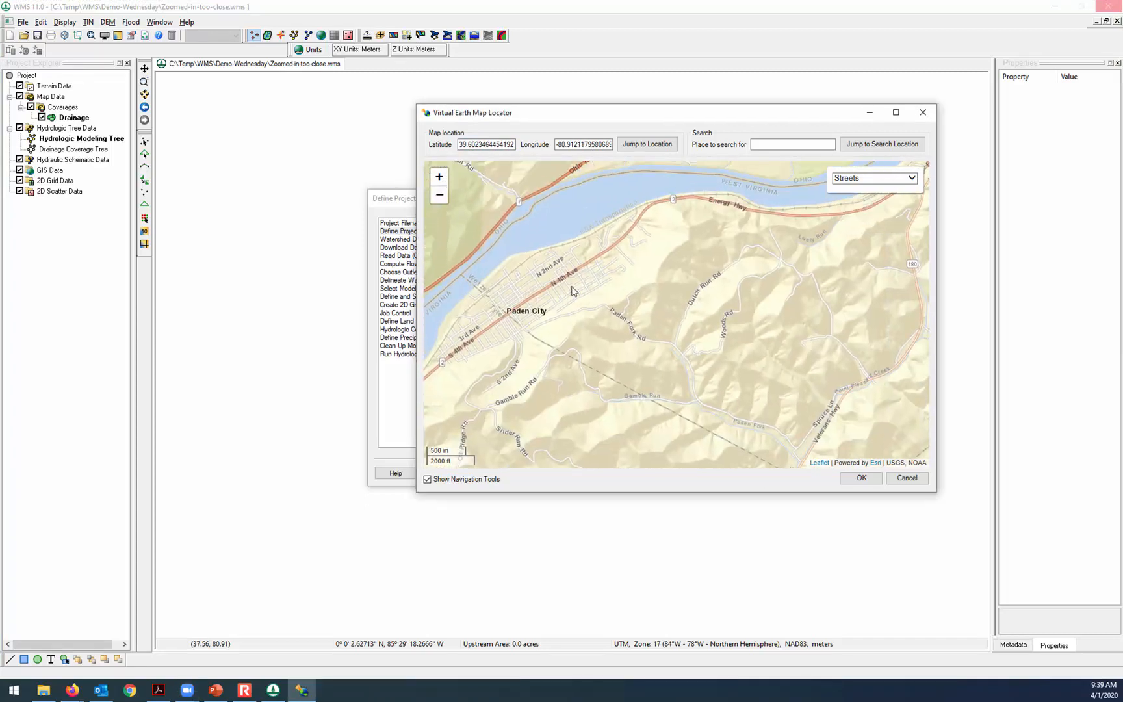
left_click(440, 177)
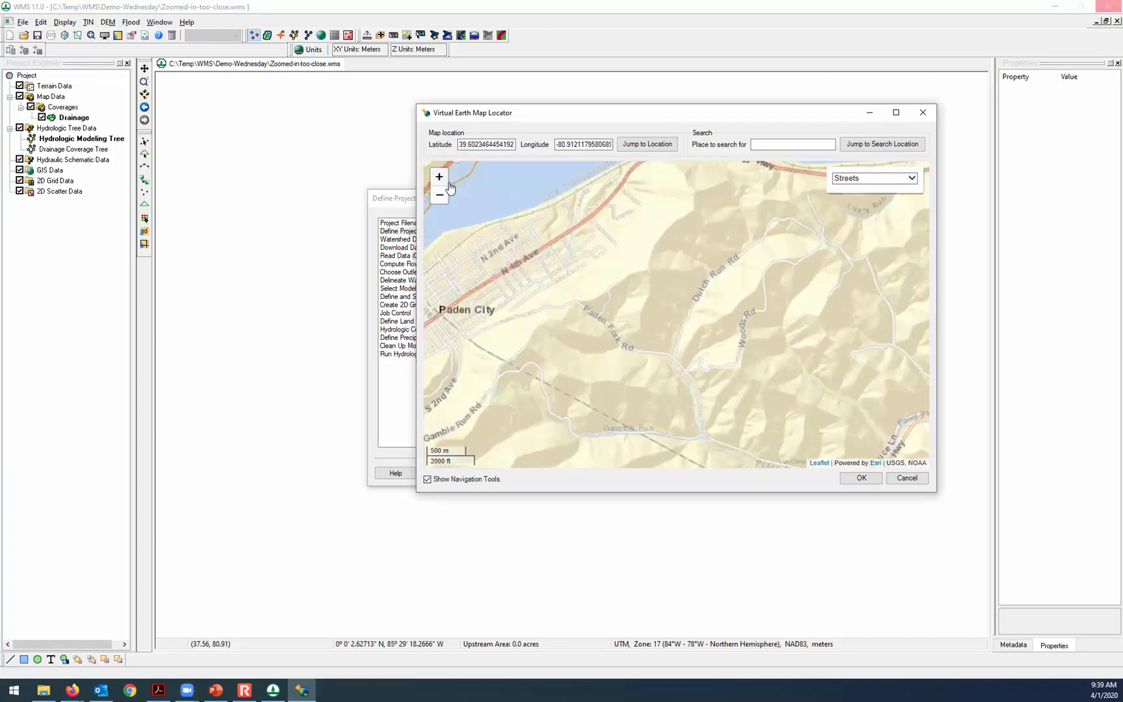
left_click_drag(665, 340, 652, 245)
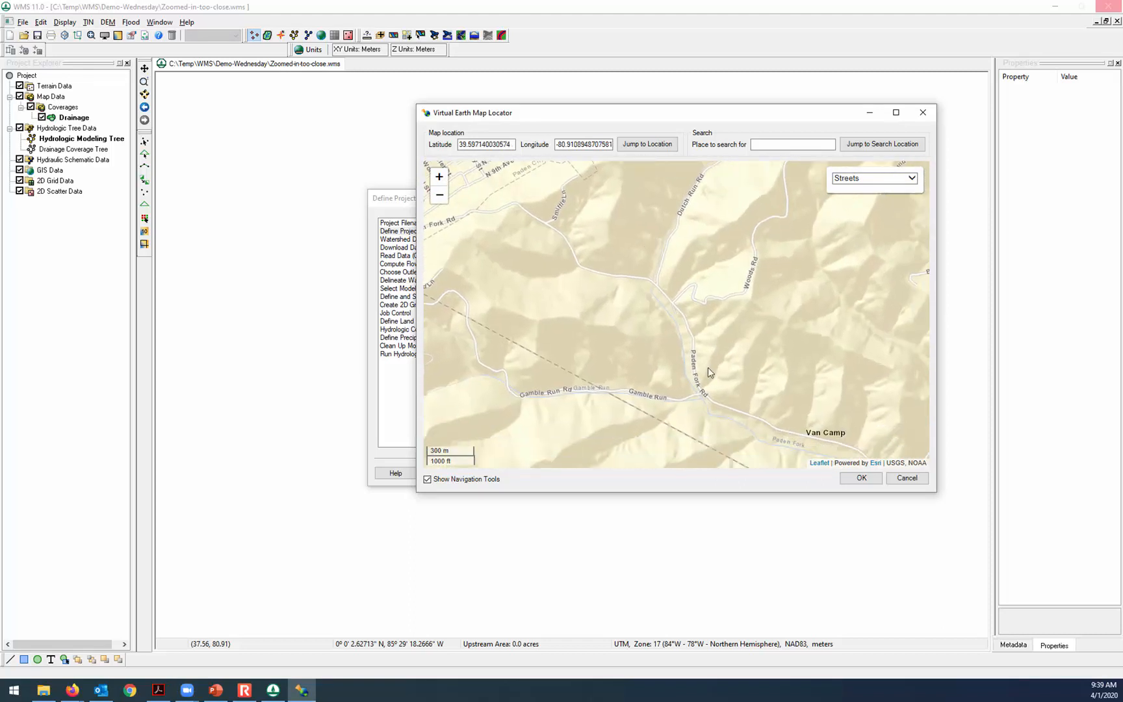
left_click(871, 481)
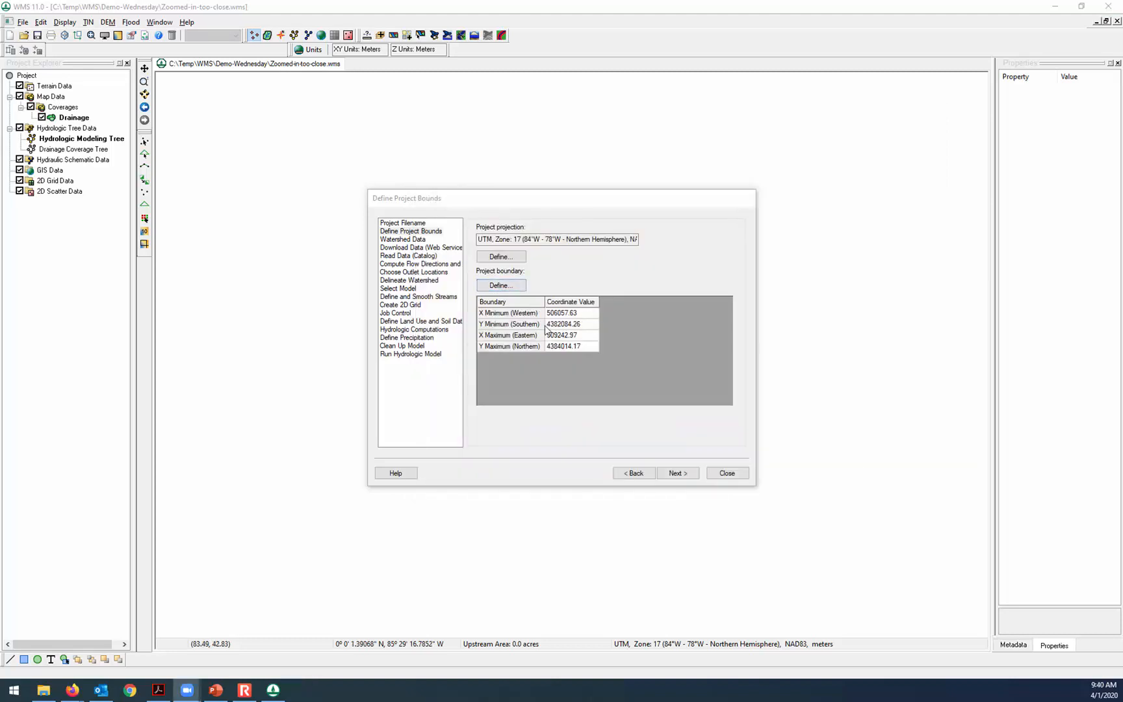
Step: Review the project boundary on the map again and accept the same extent
left_click(501, 286)
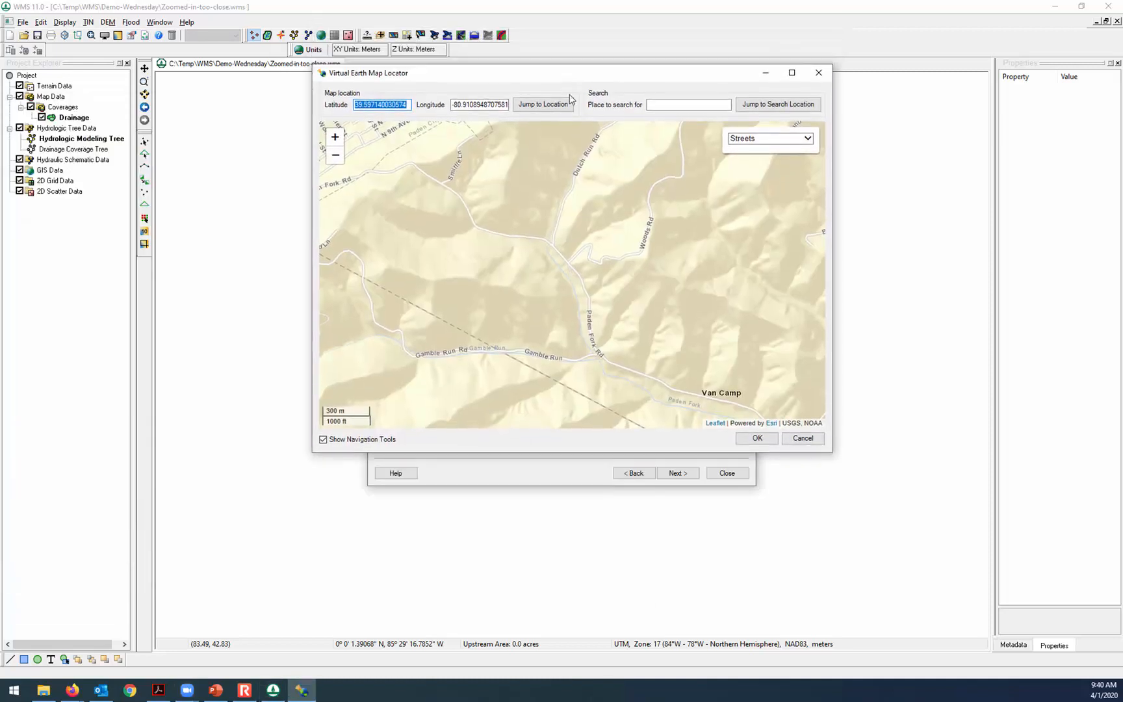
left_click(754, 436)
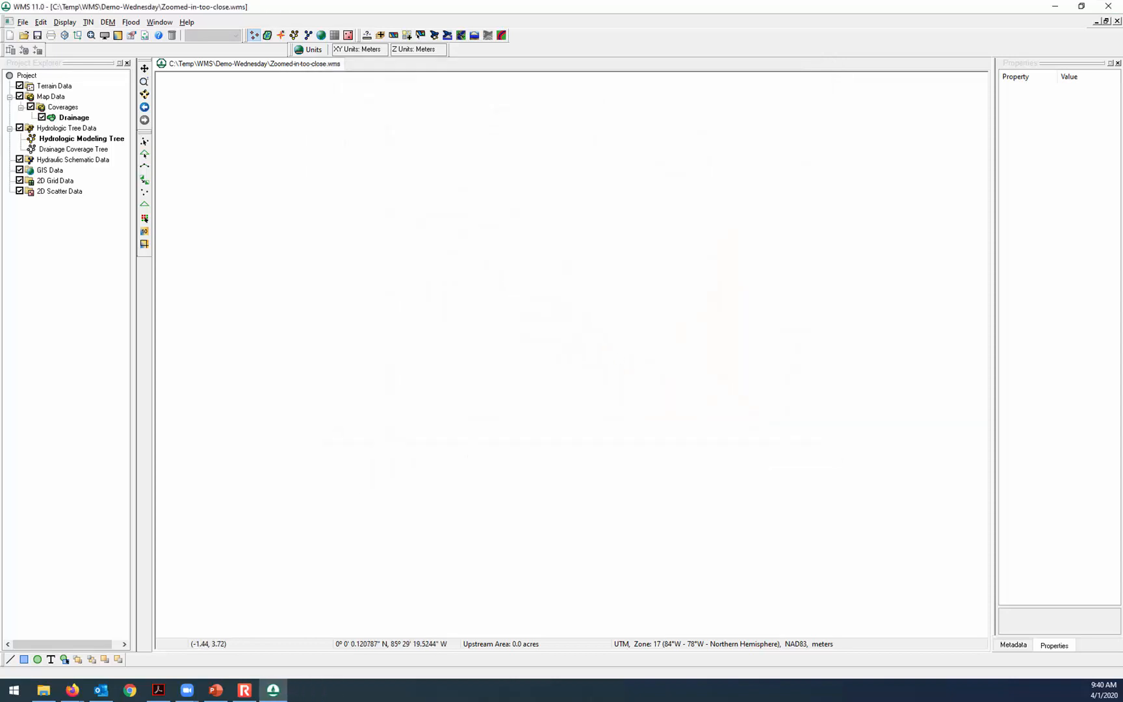
left_click(283, 696)
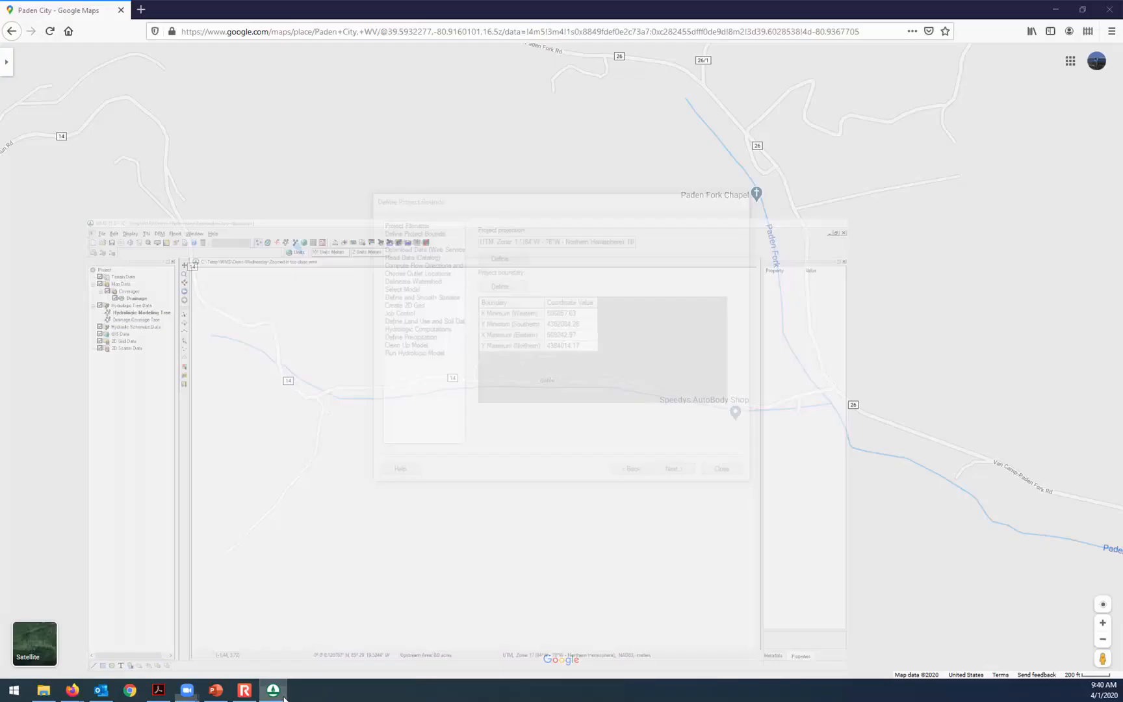
left_click(284, 698)
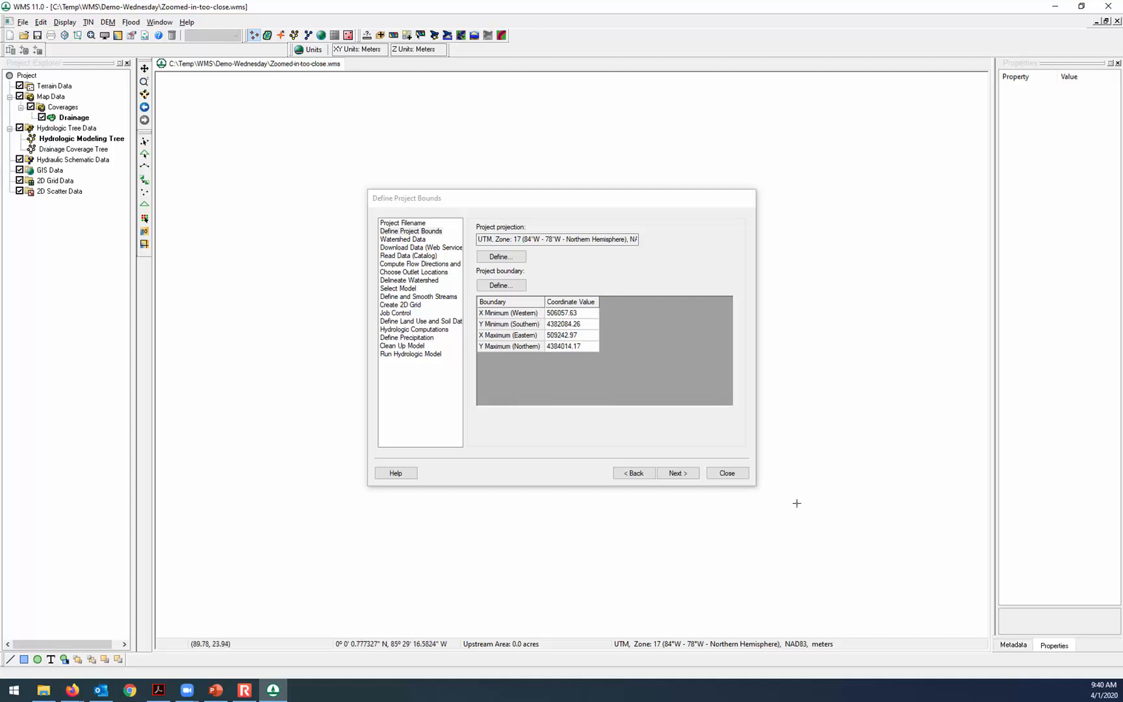
Step: Choose web services as the data source, excluding World Imagery and keeping the world street map, USA topo map and worldwide elevation data
left_click(676, 477)
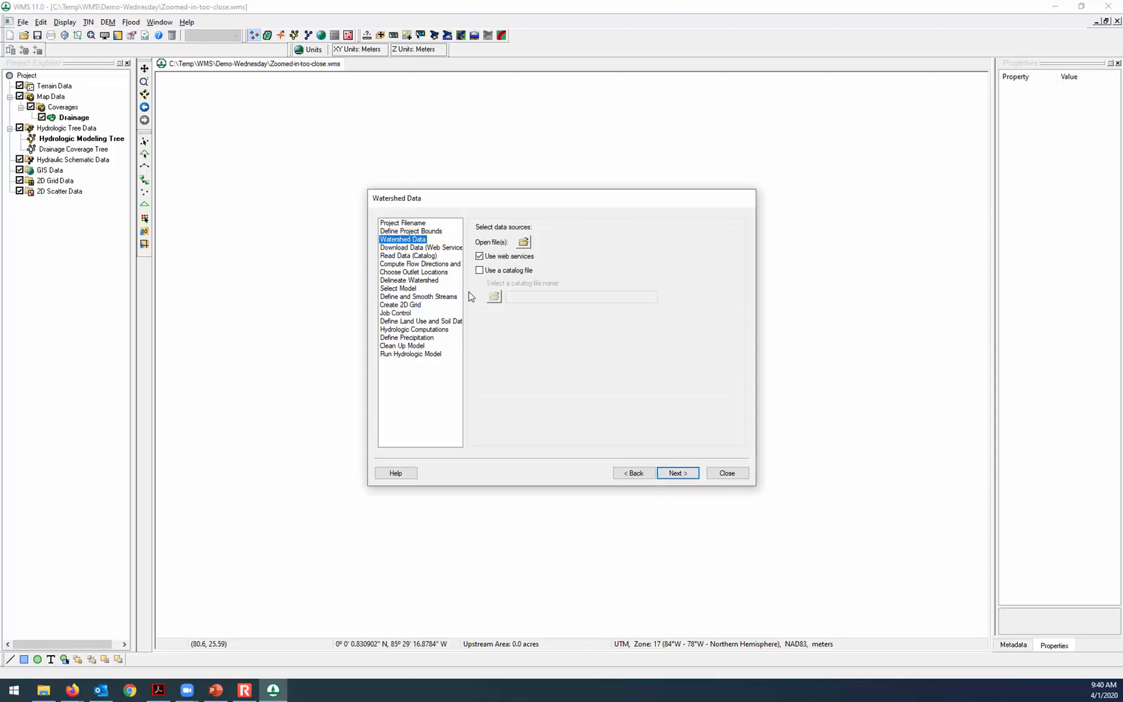
left_click(684, 479)
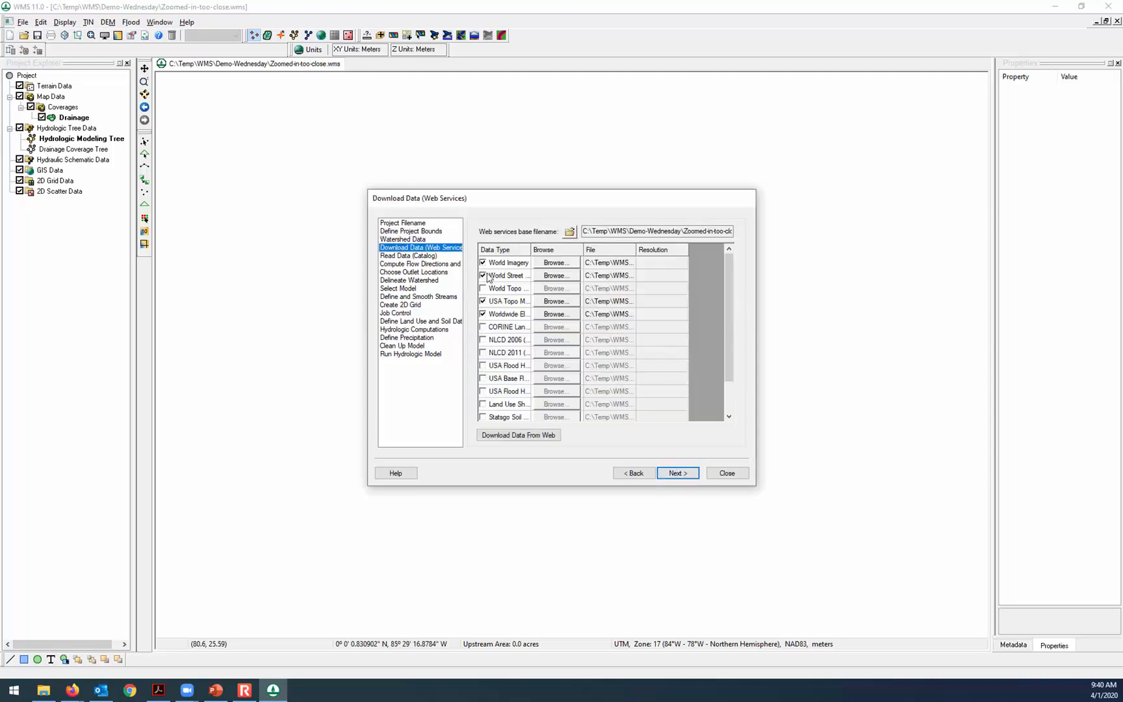
left_click(482, 263)
left_click(482, 276)
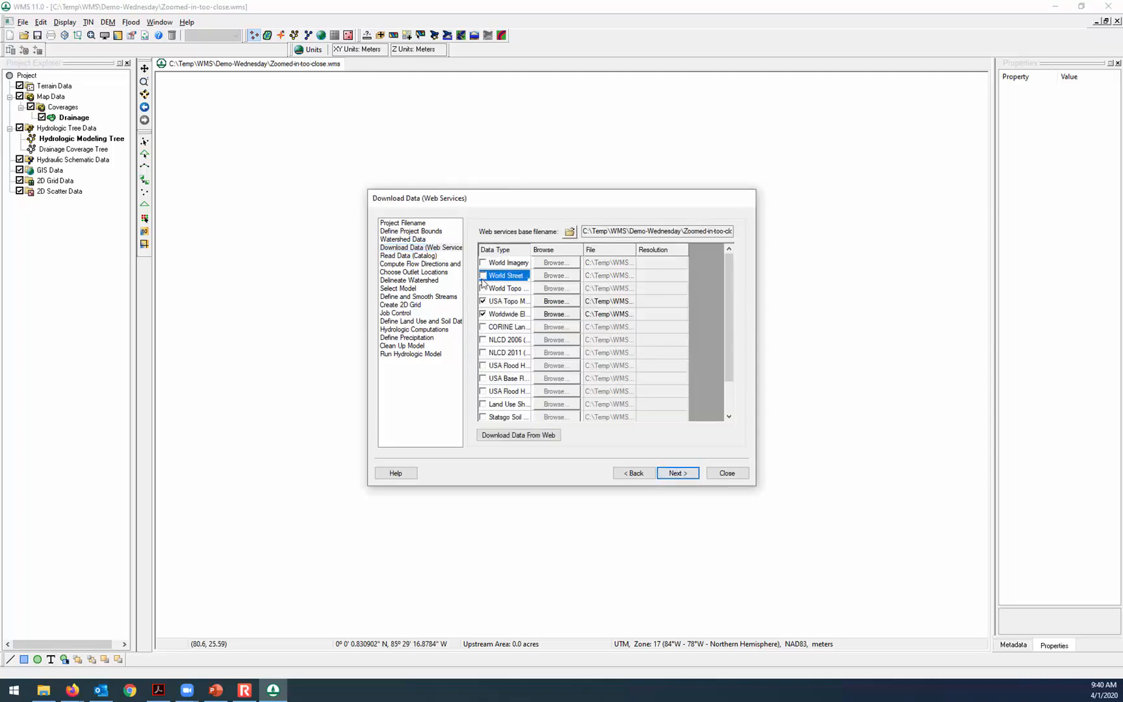
left_click(485, 314)
left_click(486, 302)
left_click(483, 276)
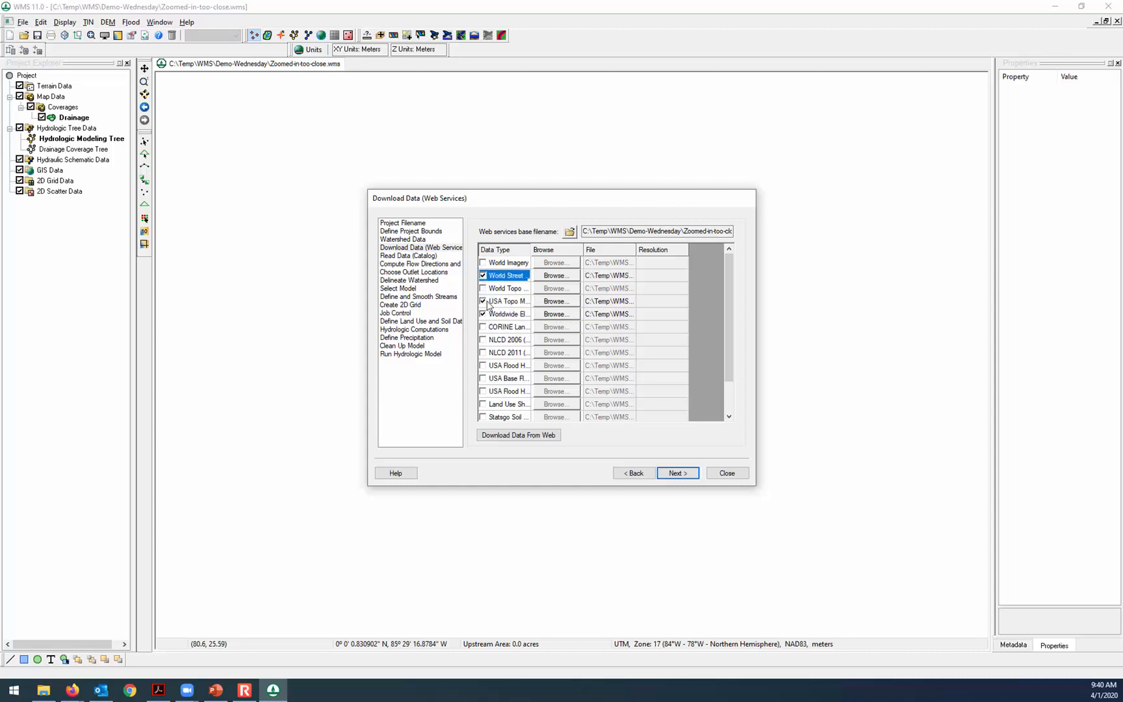
Step: Download the chosen web data with the default raster cell sizes and elevation zoom level 14, and close the wizard
left_click(532, 435)
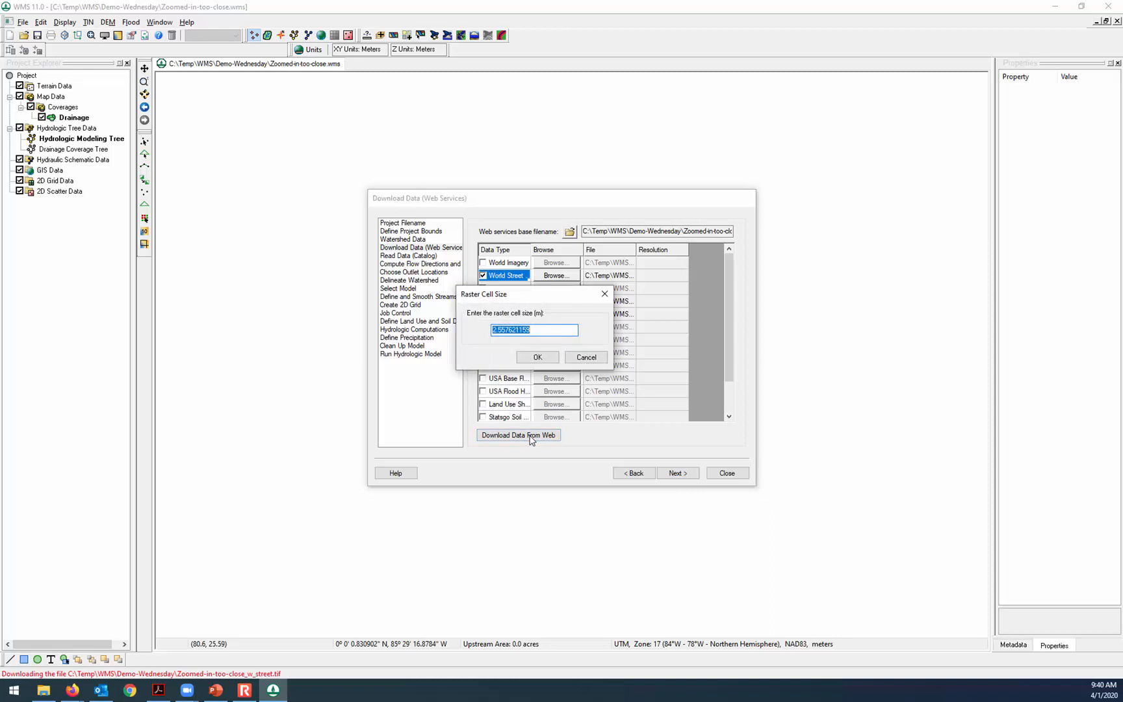
left_click(537, 359)
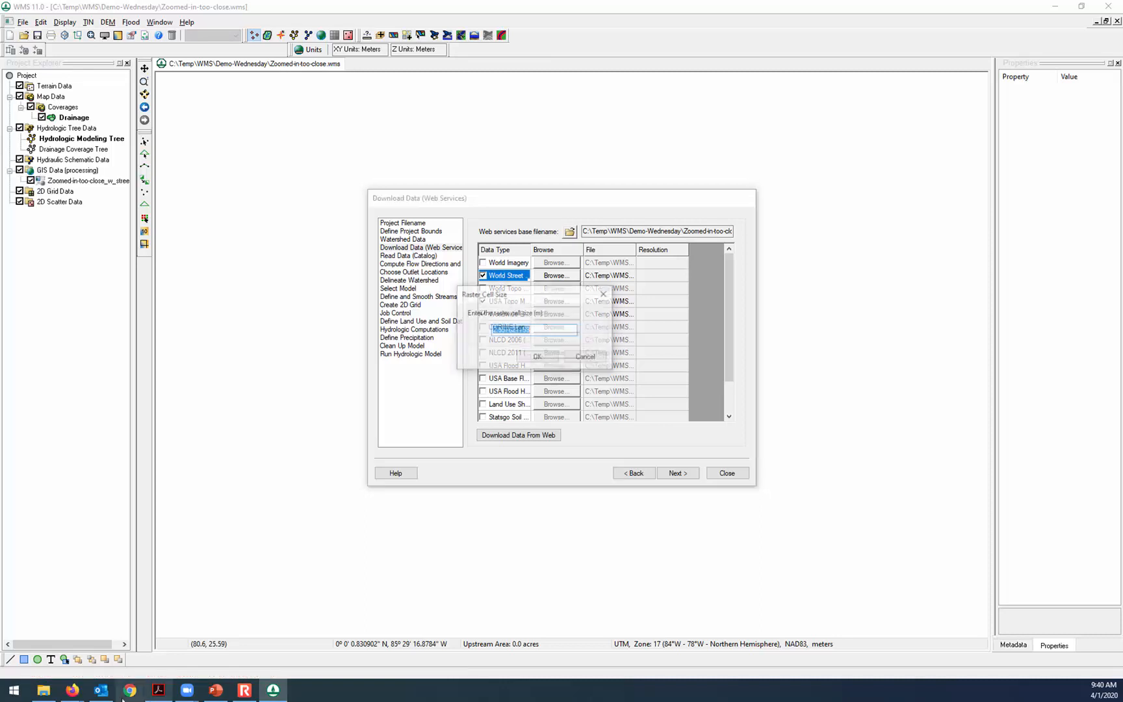
left_click(543, 358)
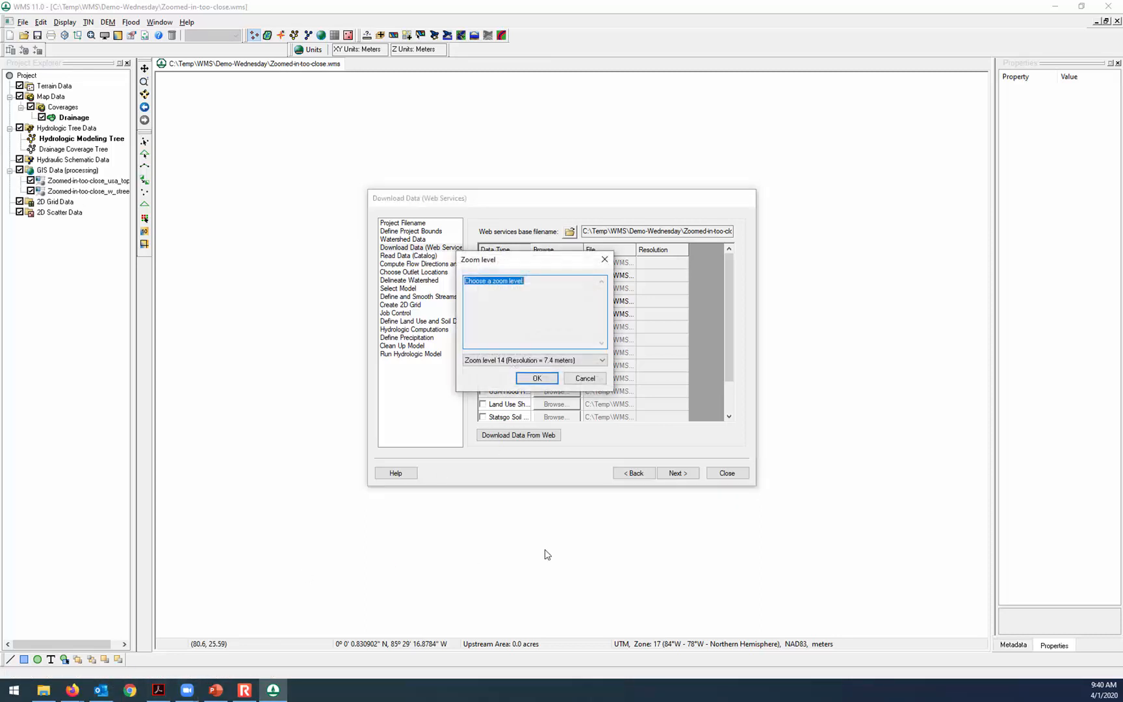
left_click(536, 380)
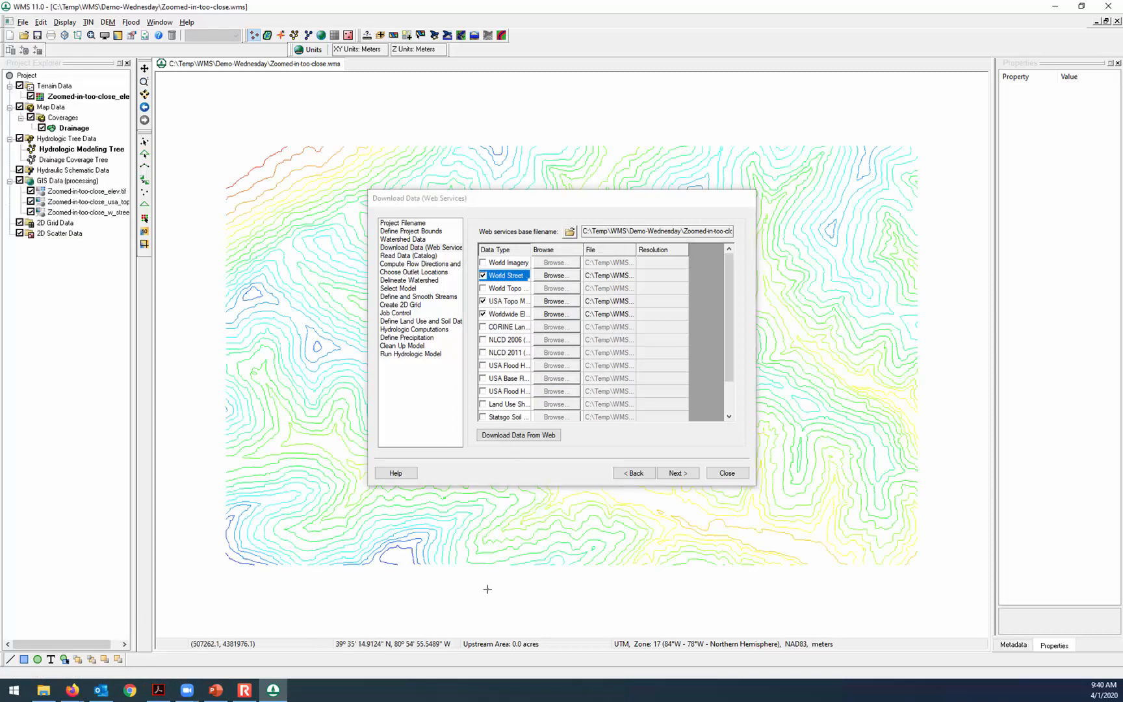
left_click(728, 473)
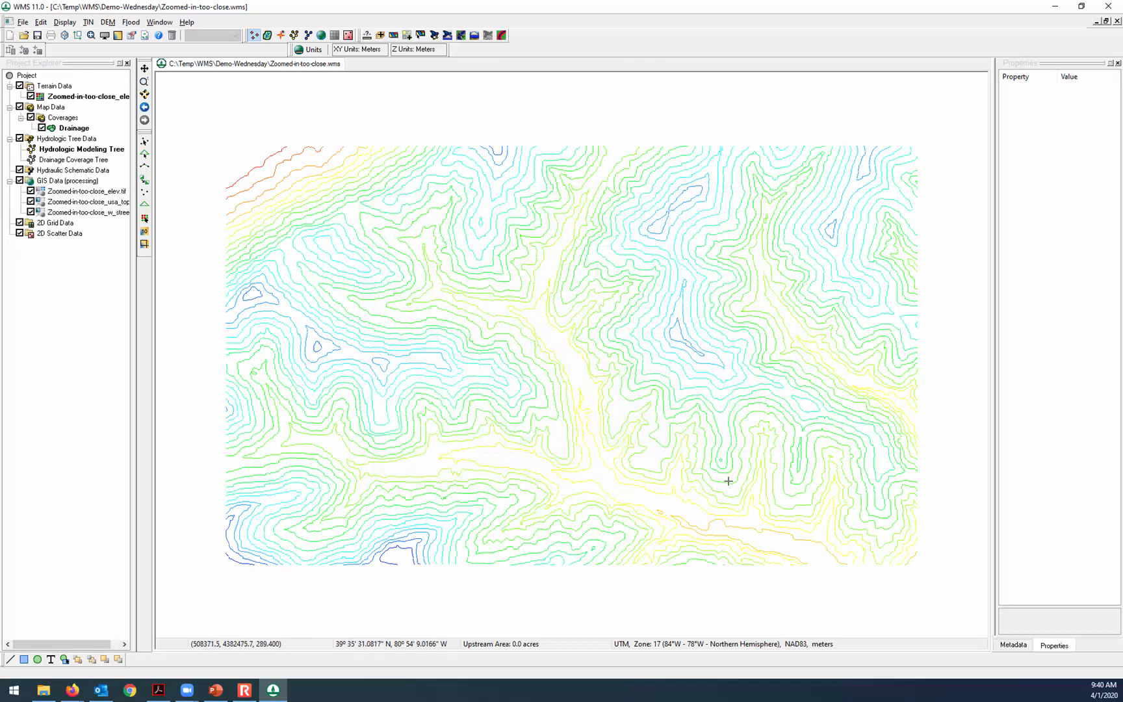
Step: Hide the Zoomed-in-too-close_elev.tif layer and compute the TOPAZ flow data with sub-basin areas in acres and distances in meters
left_click(31, 192)
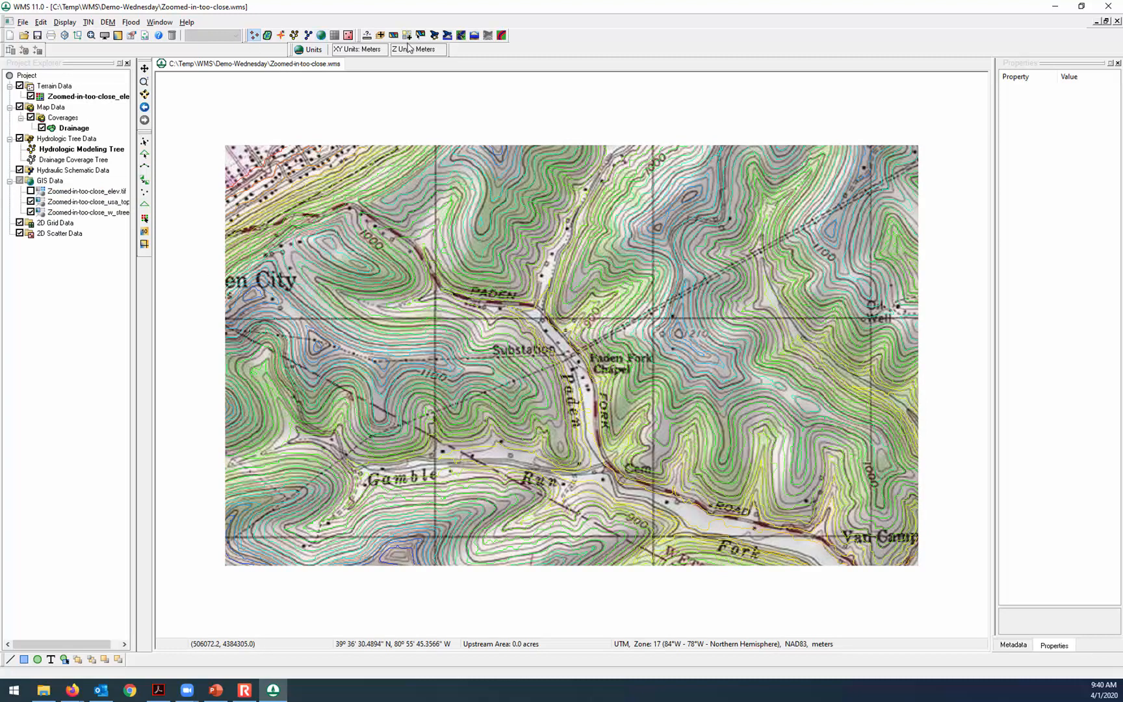
left_click(433, 36)
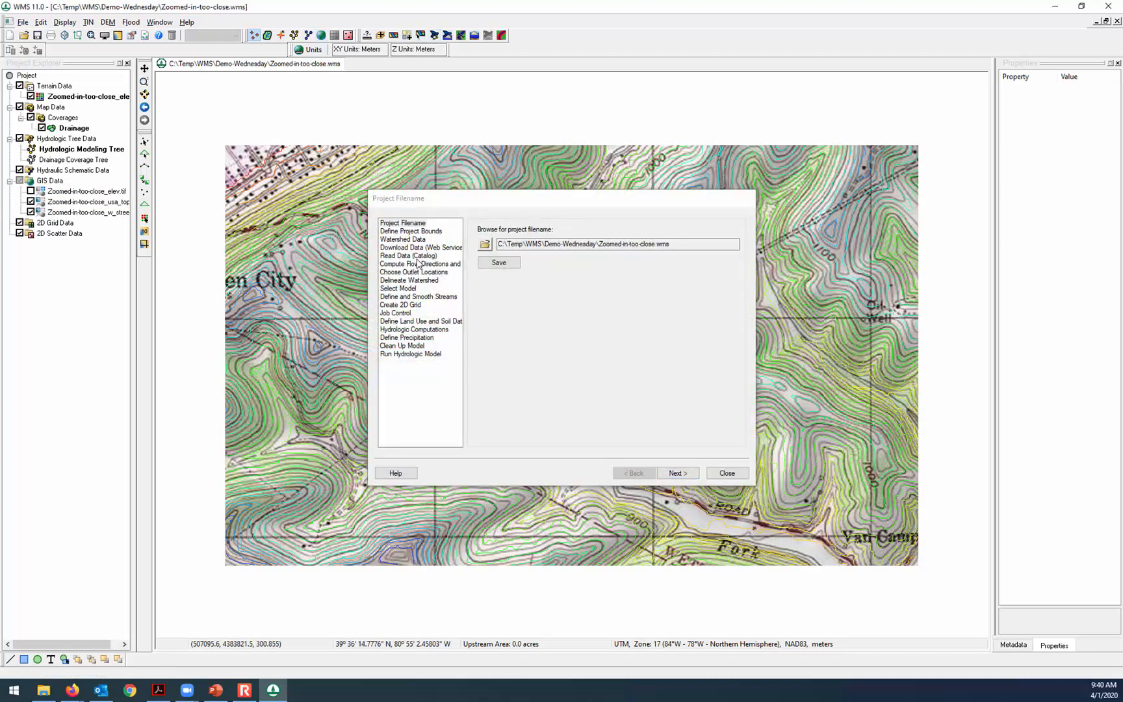
left_click(426, 265)
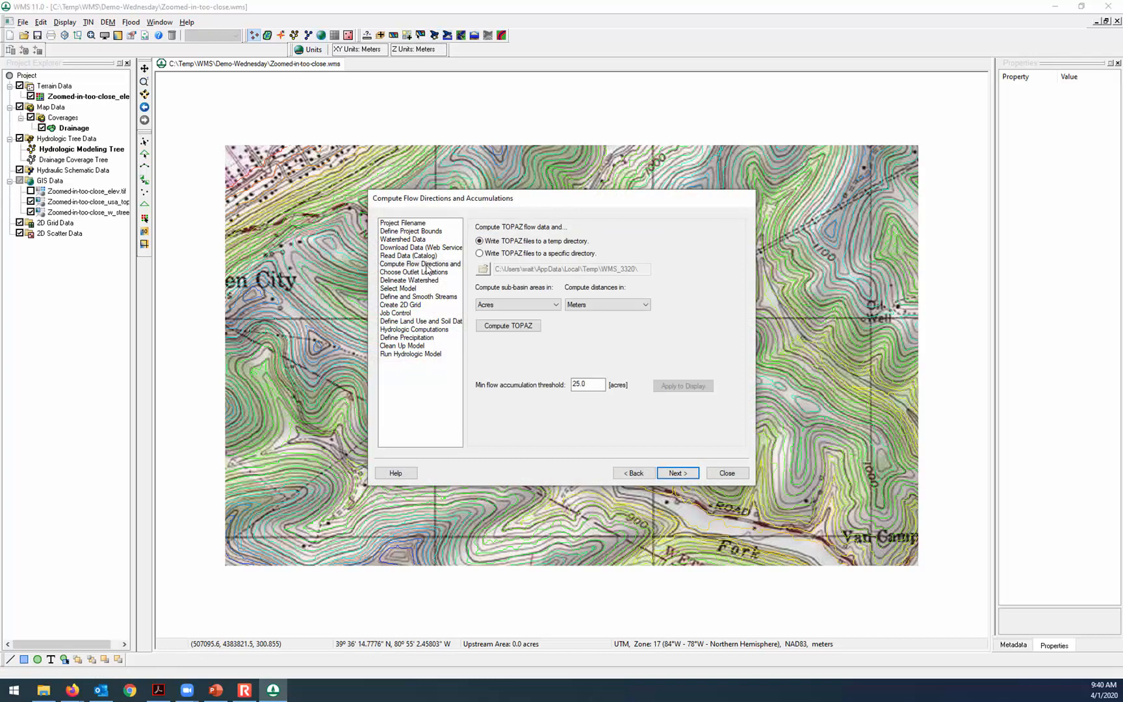
left_click(520, 327)
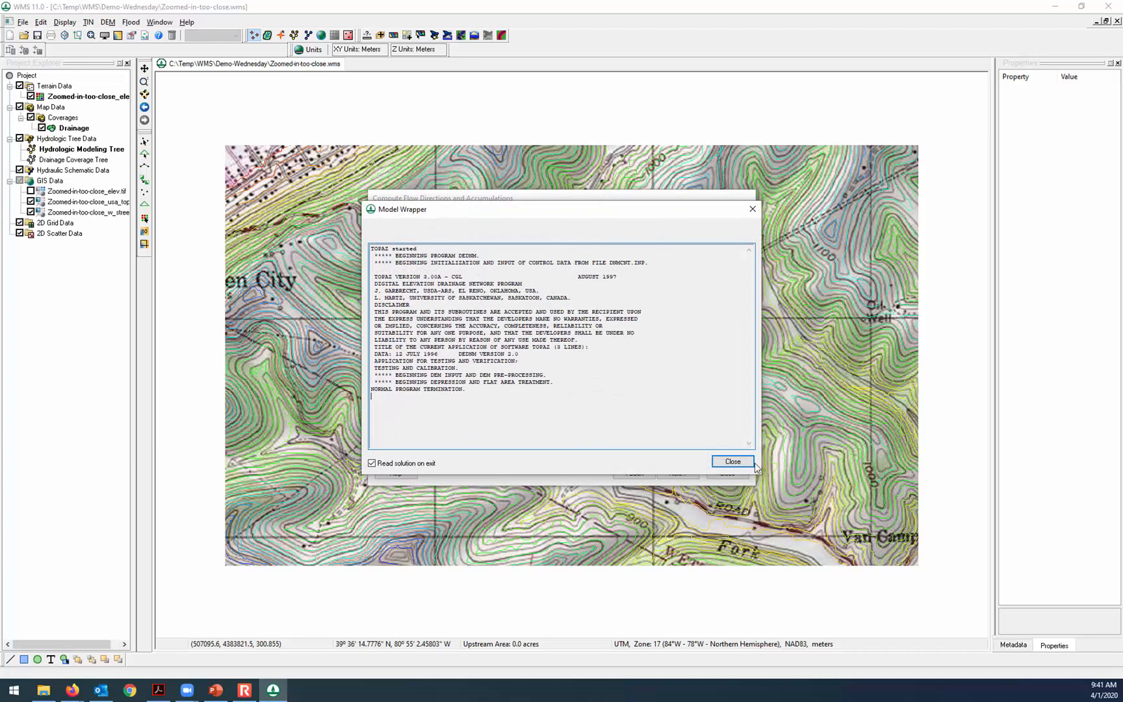
left_click(748, 463)
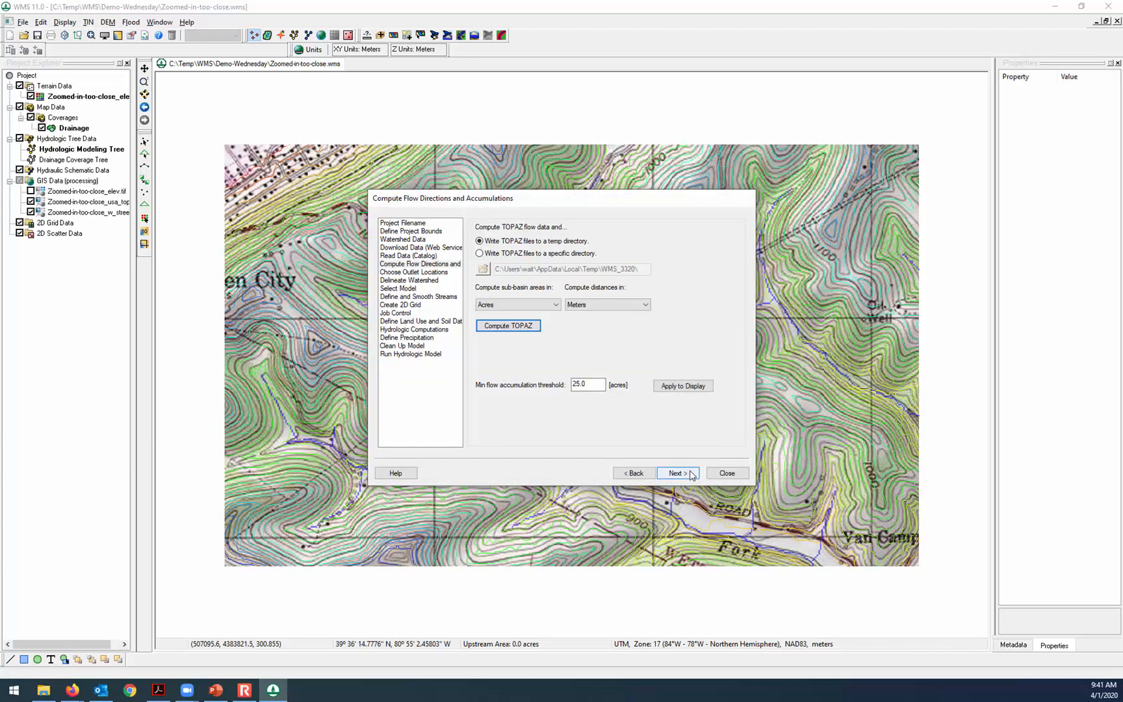
Step: Hide the USA topo map layer and create an outlet point on Paden Fork just upstream of its junction with Gamble Run
left_click_drag(569, 202, 906, 209)
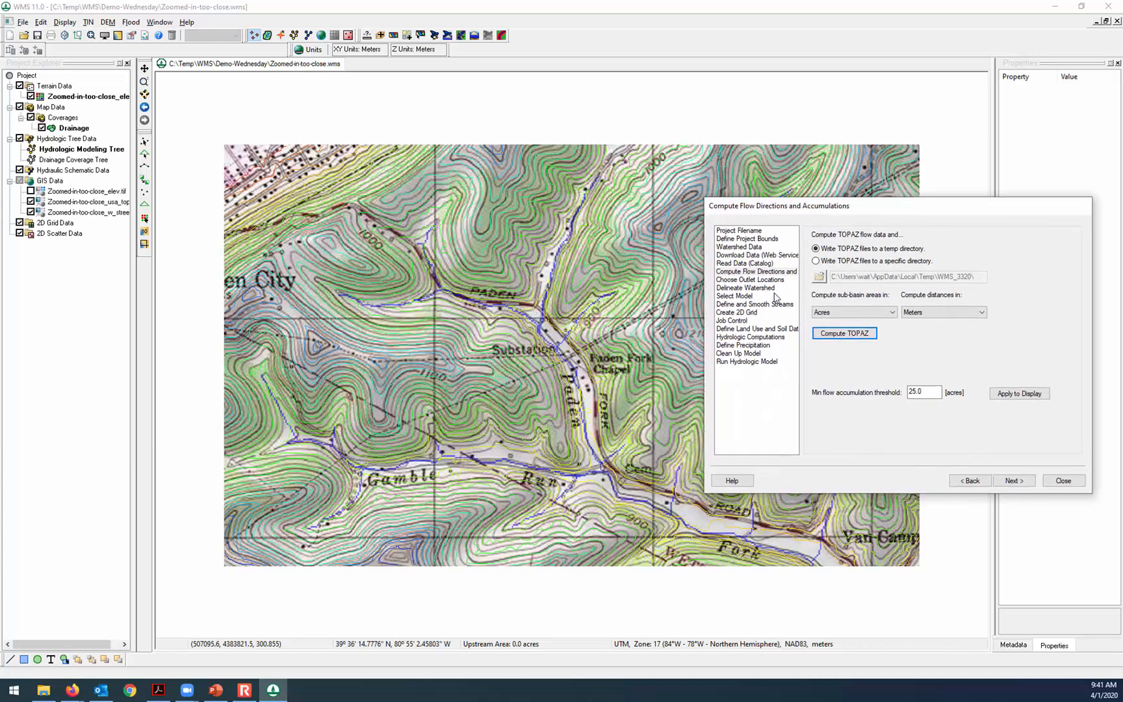
scroll(602, 473, "up", 2)
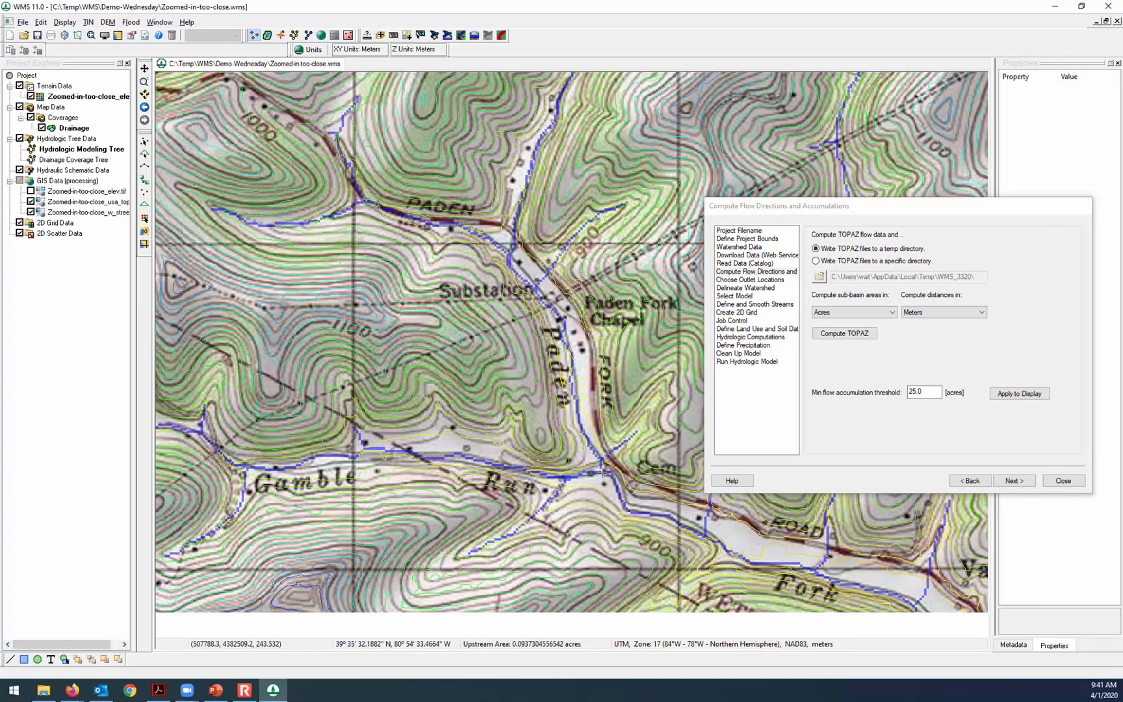
scroll(603, 474, "up", 2)
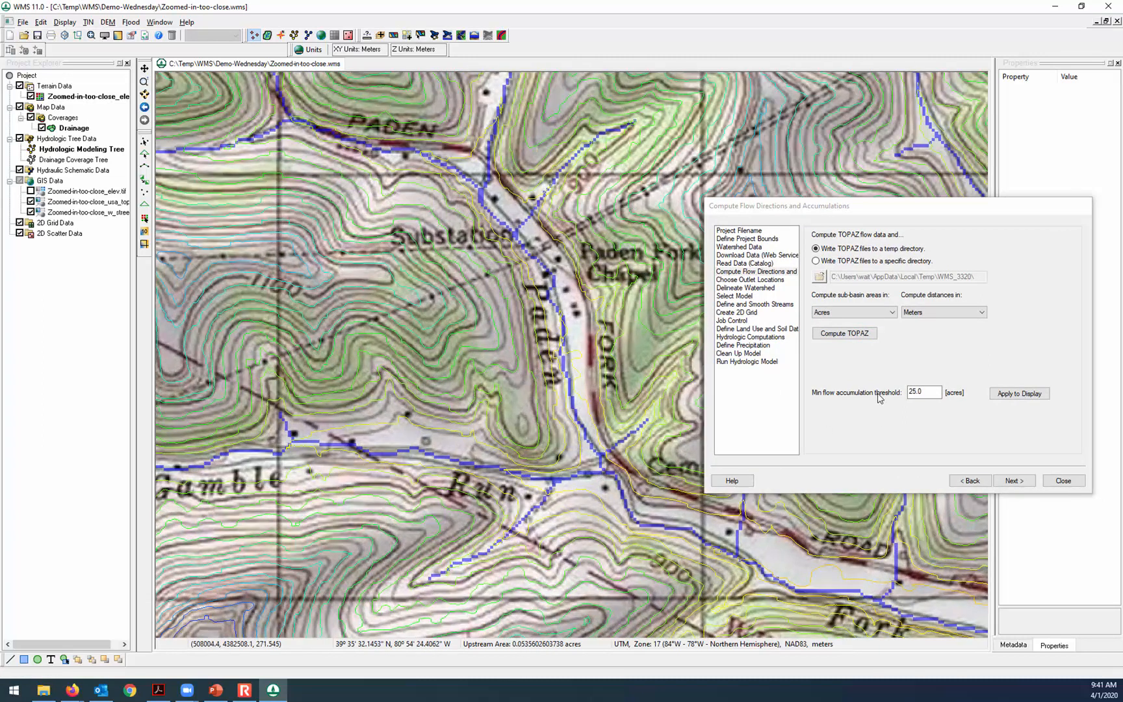
left_click(1004, 482)
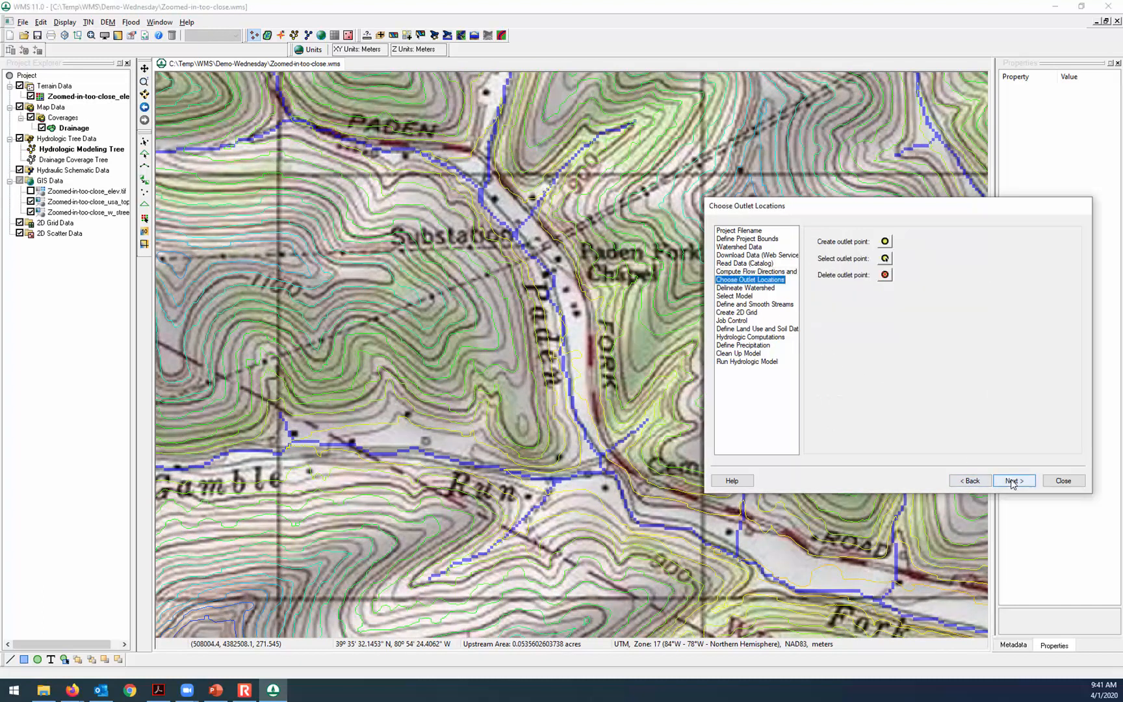
left_click(884, 258)
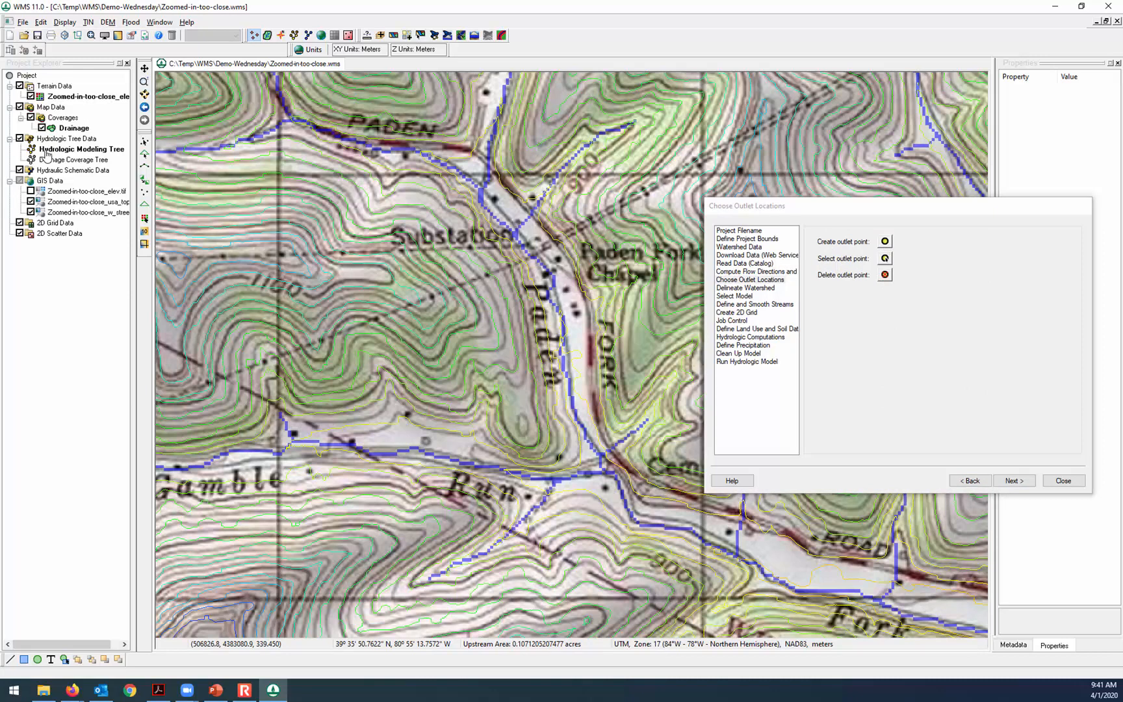
left_click(31, 202)
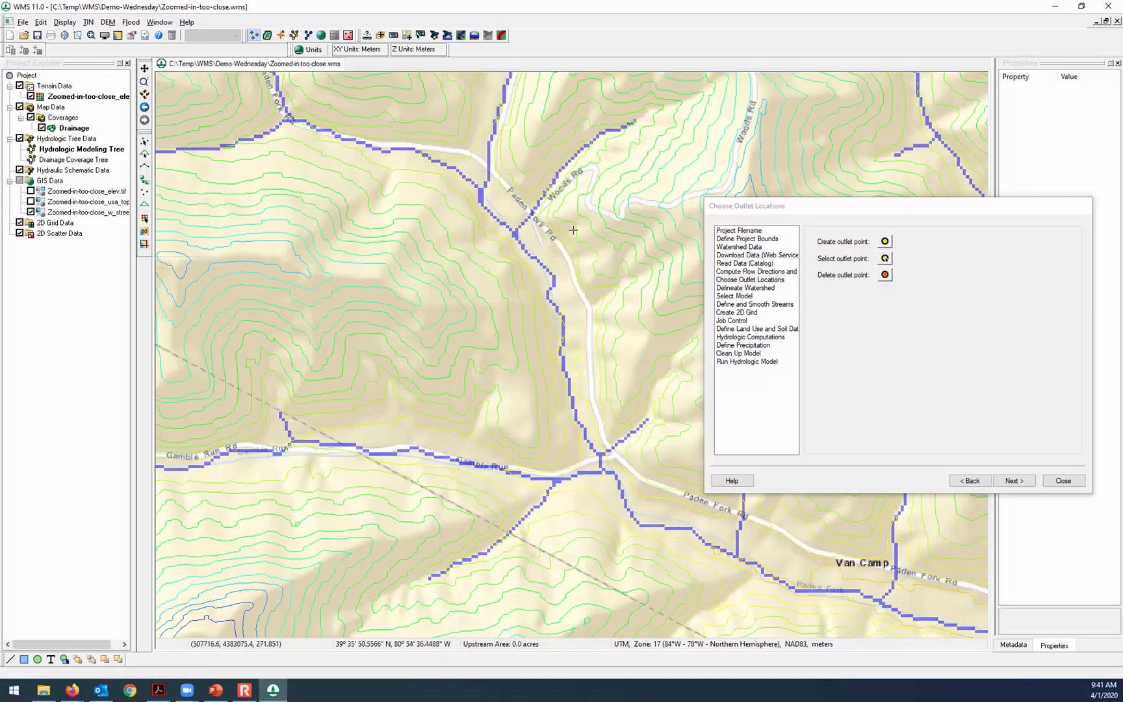
left_click(885, 244)
left_click(591, 446)
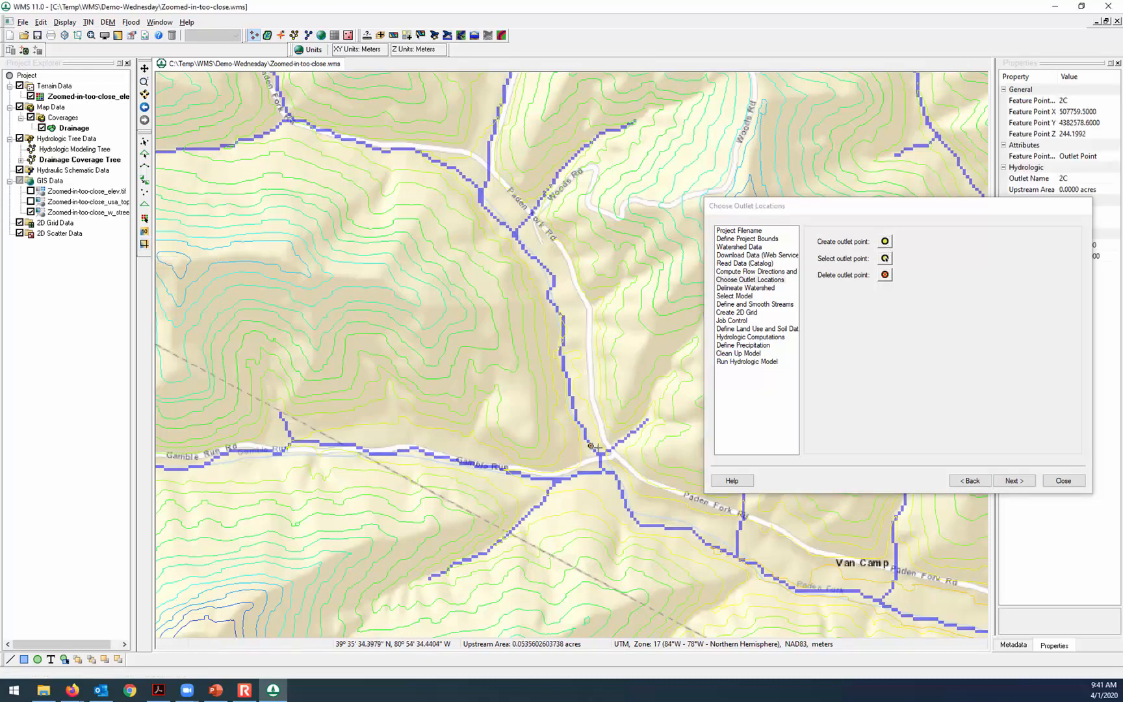
Step: Delineate the watershed above the outlet with a 25-acre stream threshold, then close the wizard and review the boundary
left_click(1014, 481)
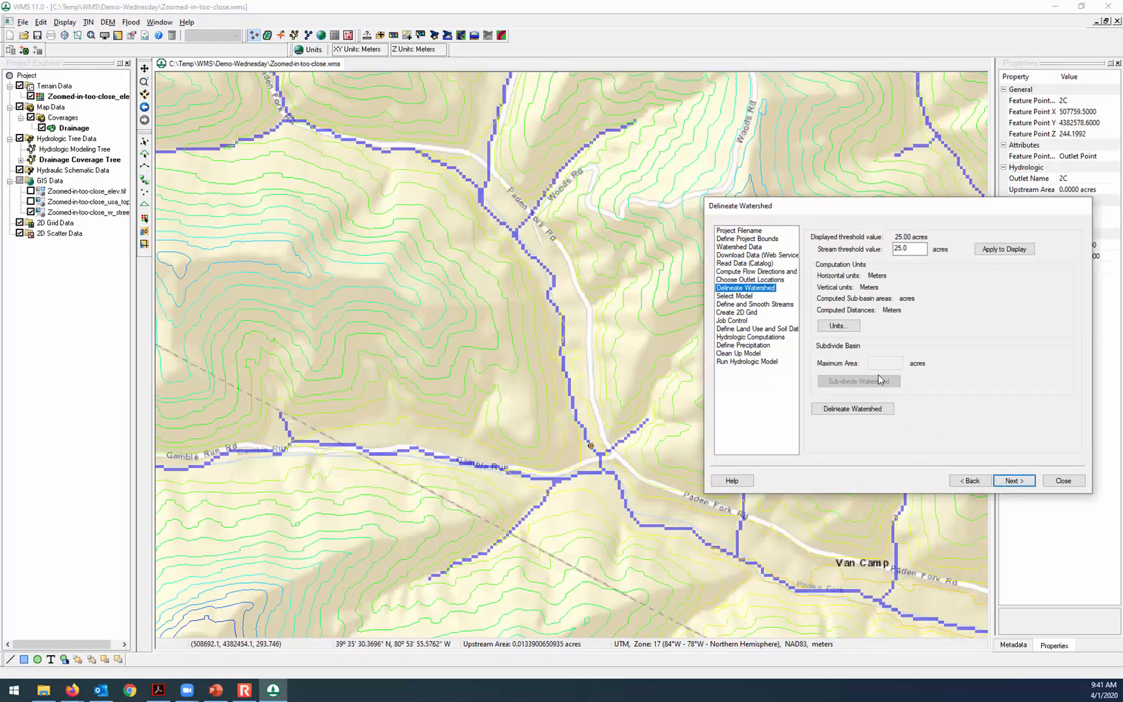
left_click(867, 411)
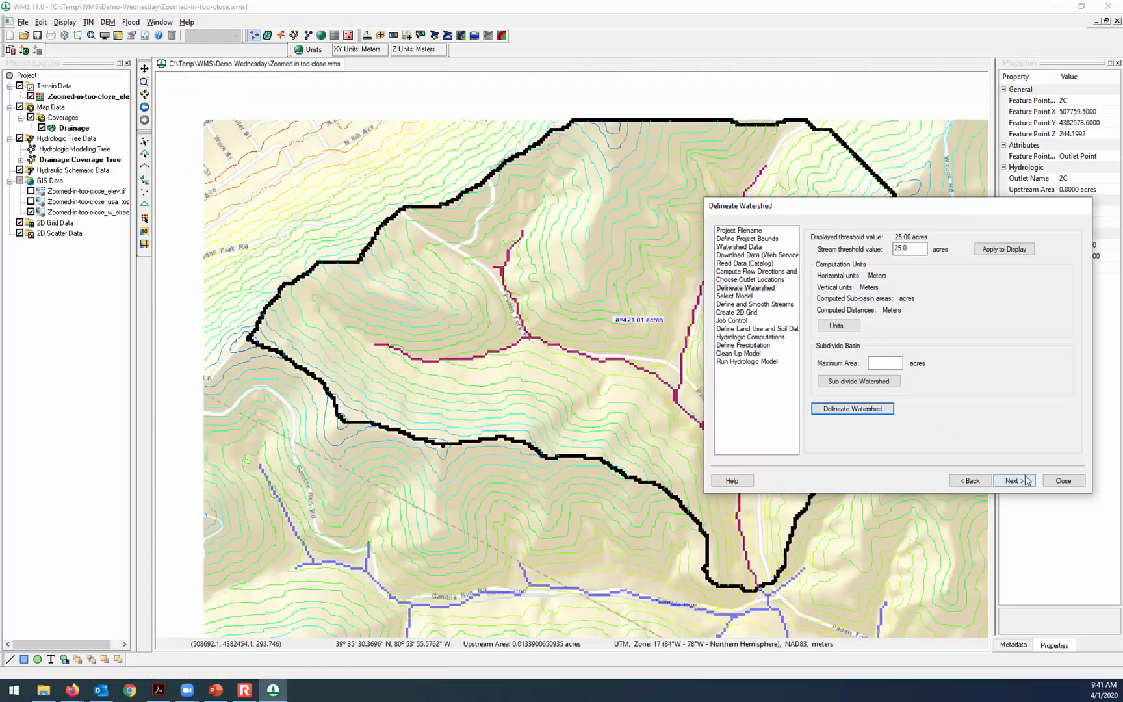
left_click(1064, 481)
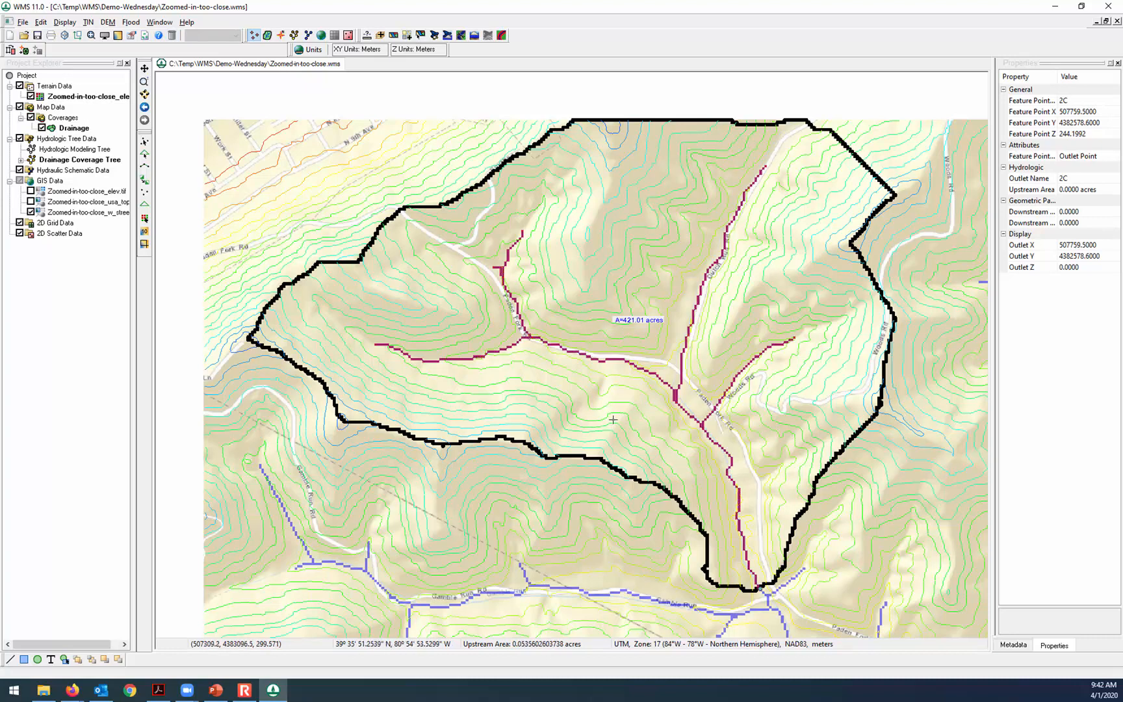
scroll(613, 419, "down", 2)
scroll(609, 430, "down", 1)
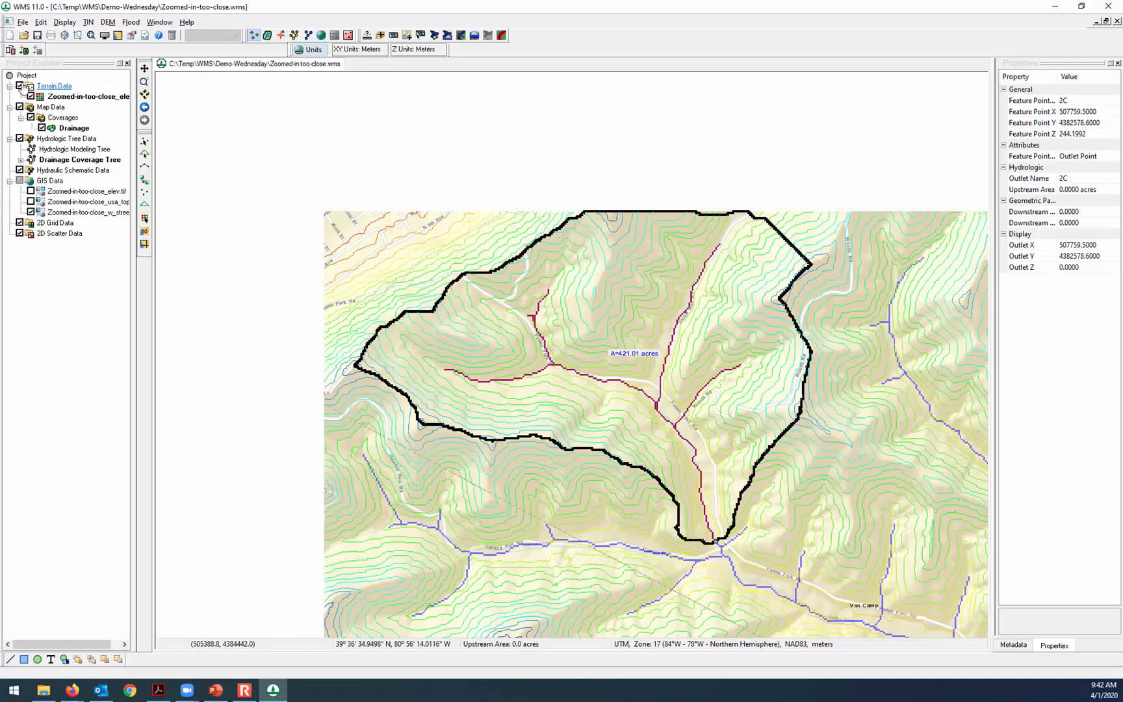
Step: Start a new project without saving the current one, and check the Locate Watershed slide in PowerPoint for the second location
left_click(10, 35)
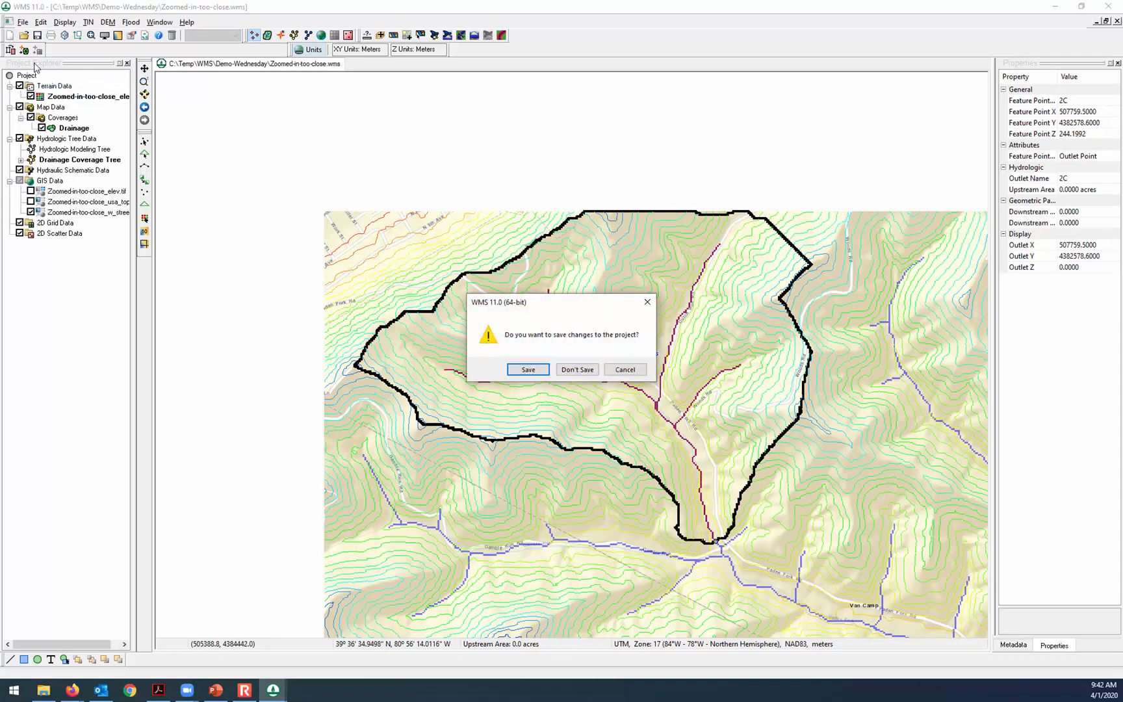
left_click(583, 371)
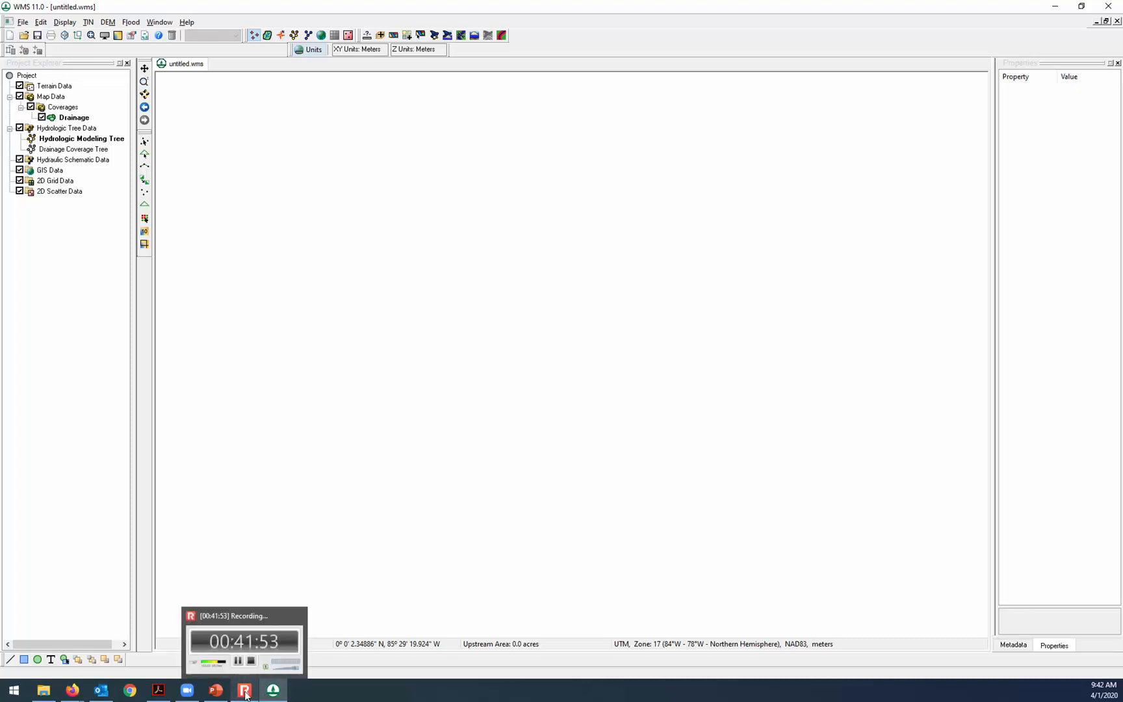
left_click(216, 691)
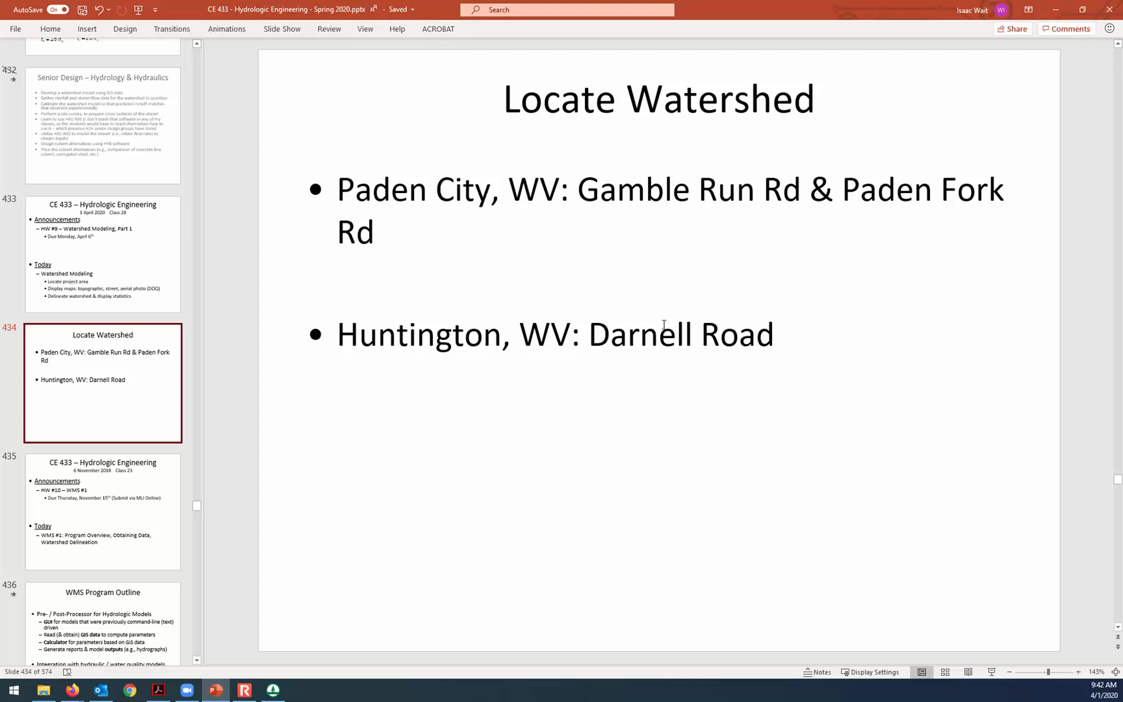
left_click(273, 690)
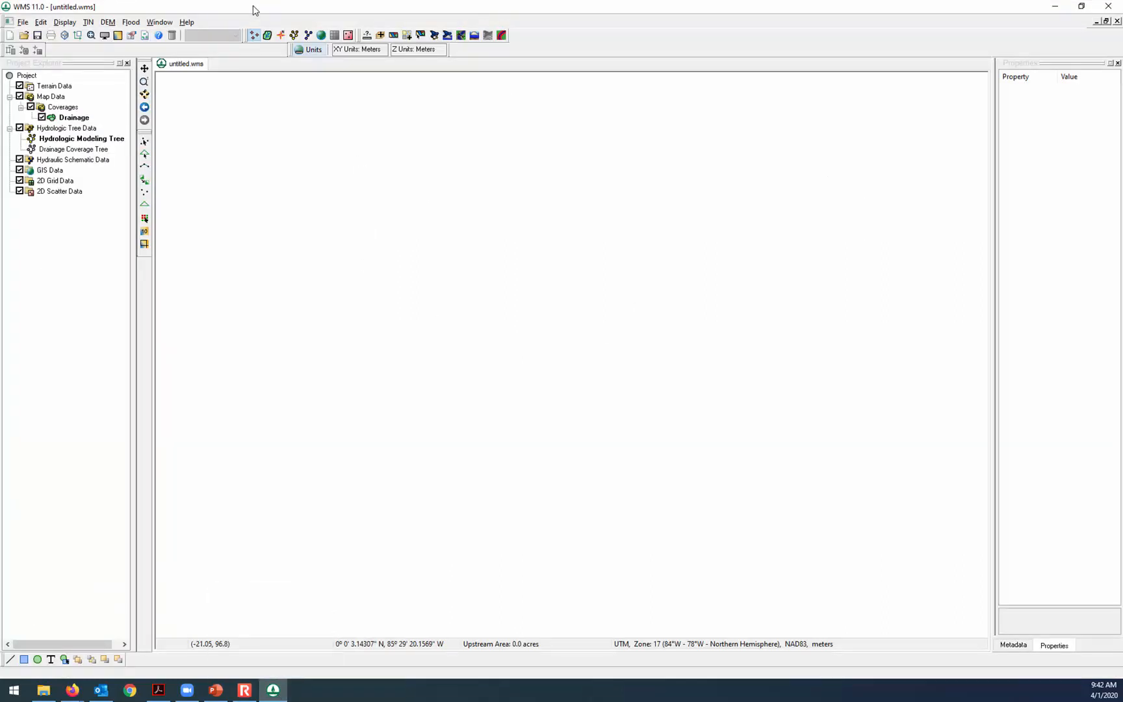
Step: Open the hydrologic modeling wizard for a blank project and save it as Darnell-class-demo.wms in the Demo-Wednesday folder
left_click(10, 36)
left_click(434, 36)
left_click(511, 265)
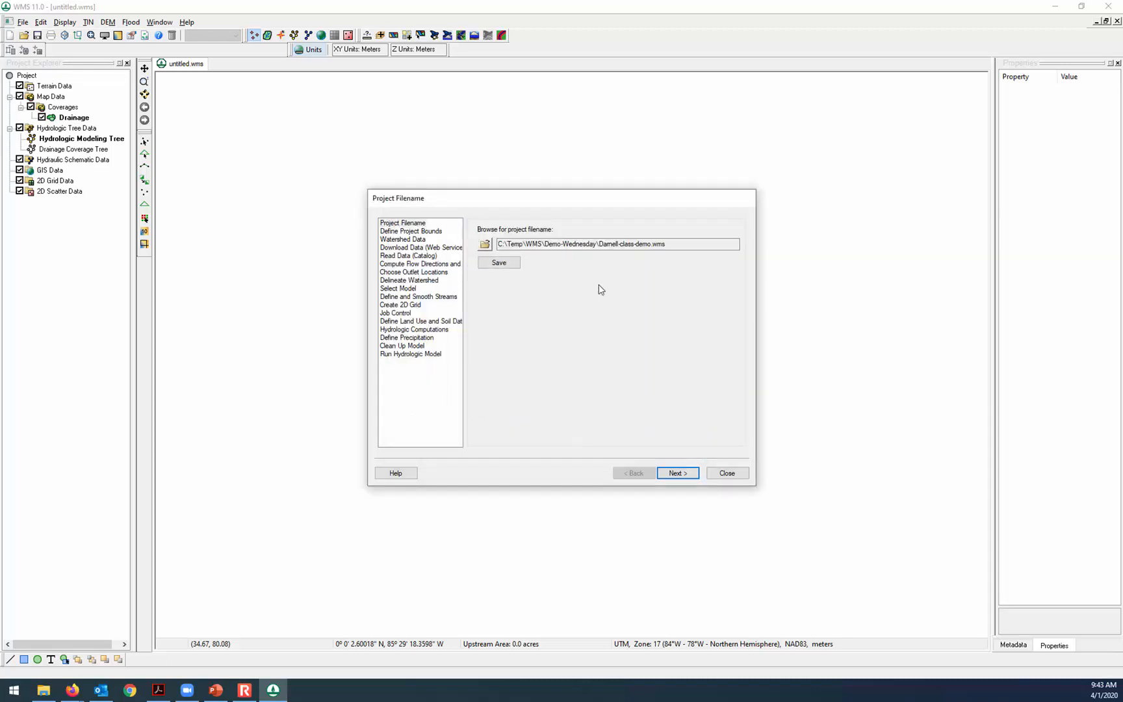
left_click(498, 263)
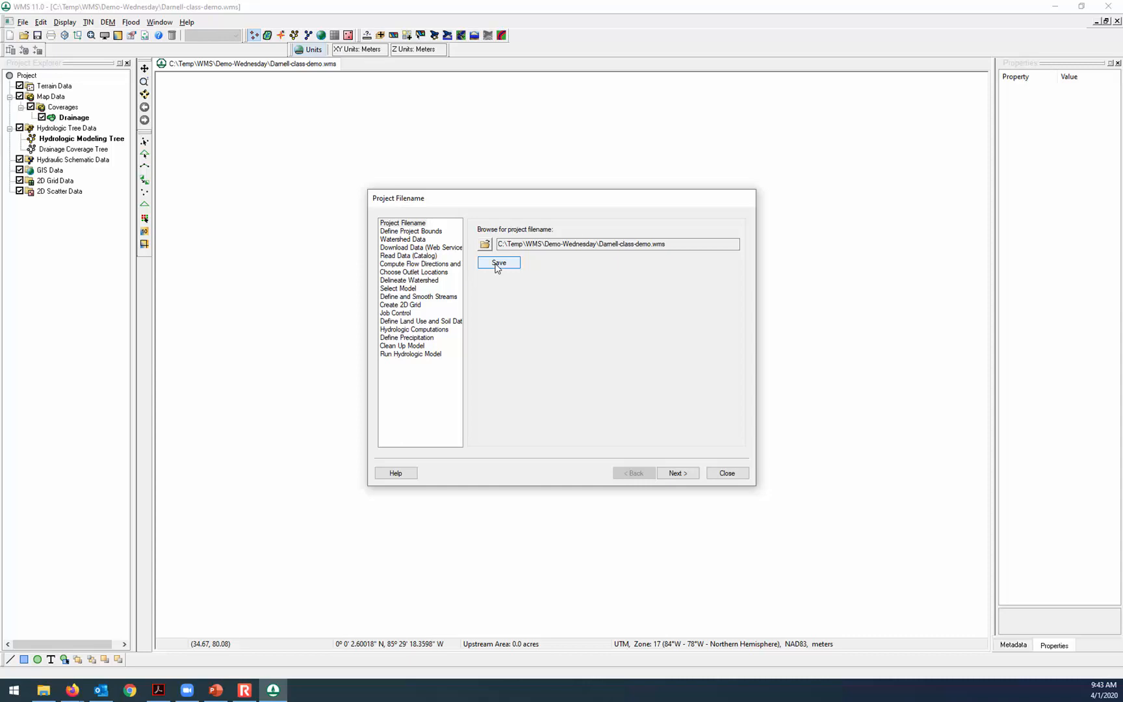
Step: Create a Darnell folder inside Demo-Wednesday and save the project there as Darnell-demo.wms
left_click(498, 265)
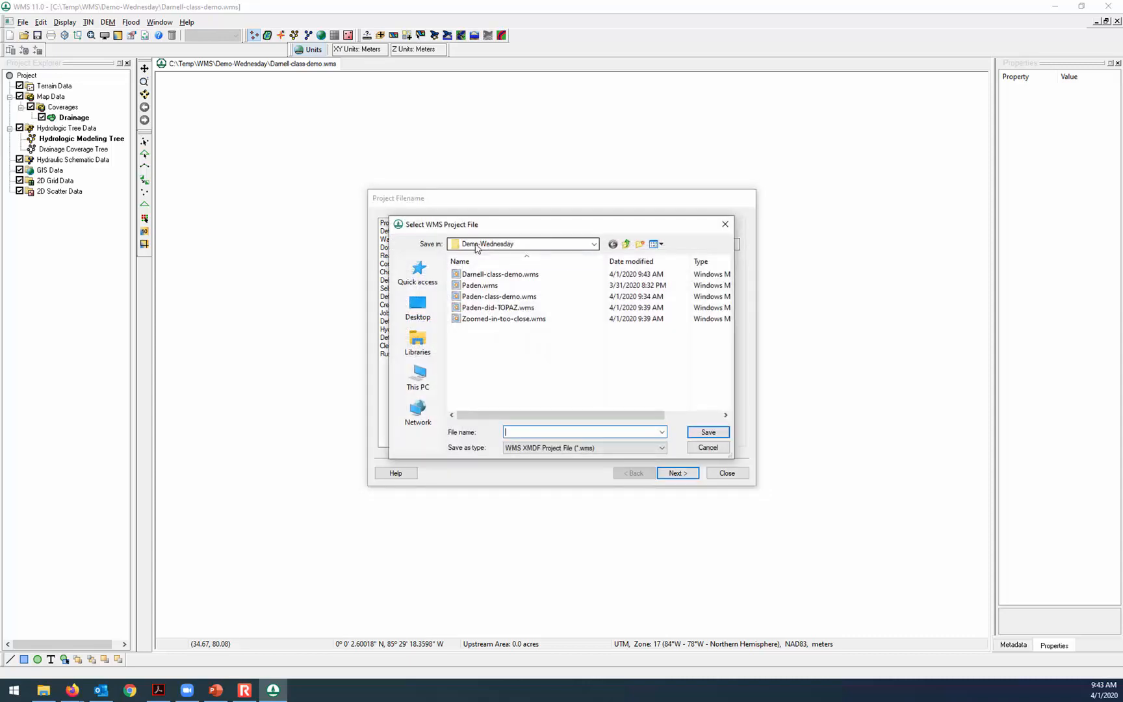
left_click(641, 245)
type("Darnell")
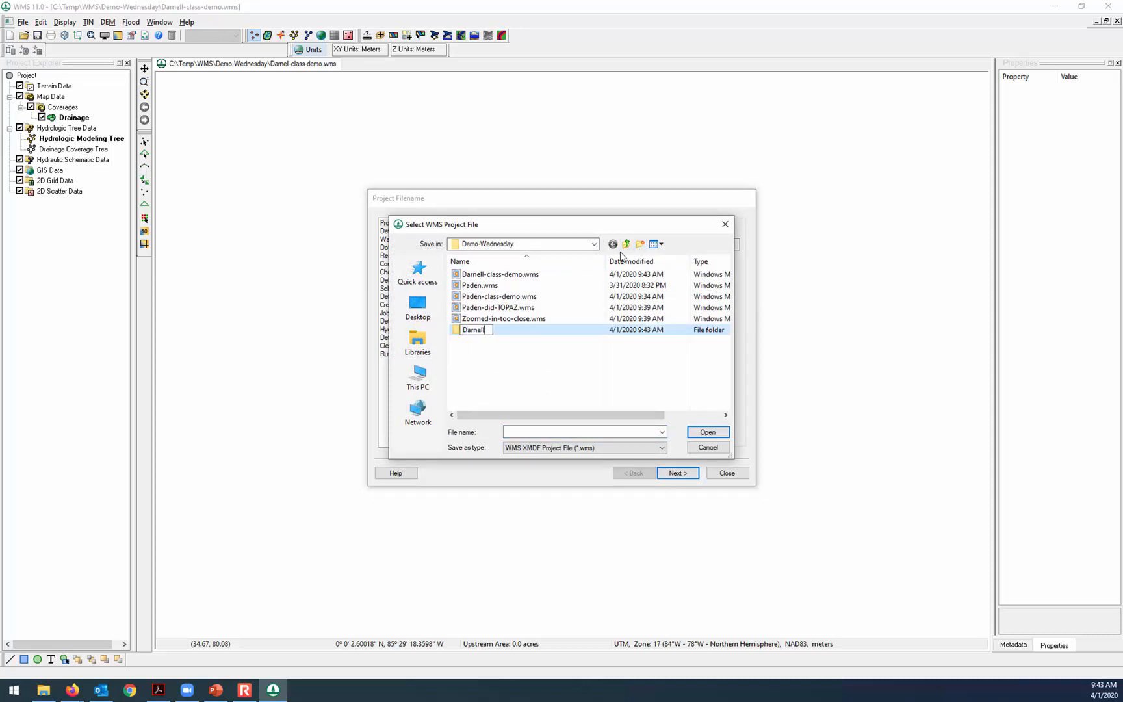
key("Return")
key("Return")
left_click(557, 432)
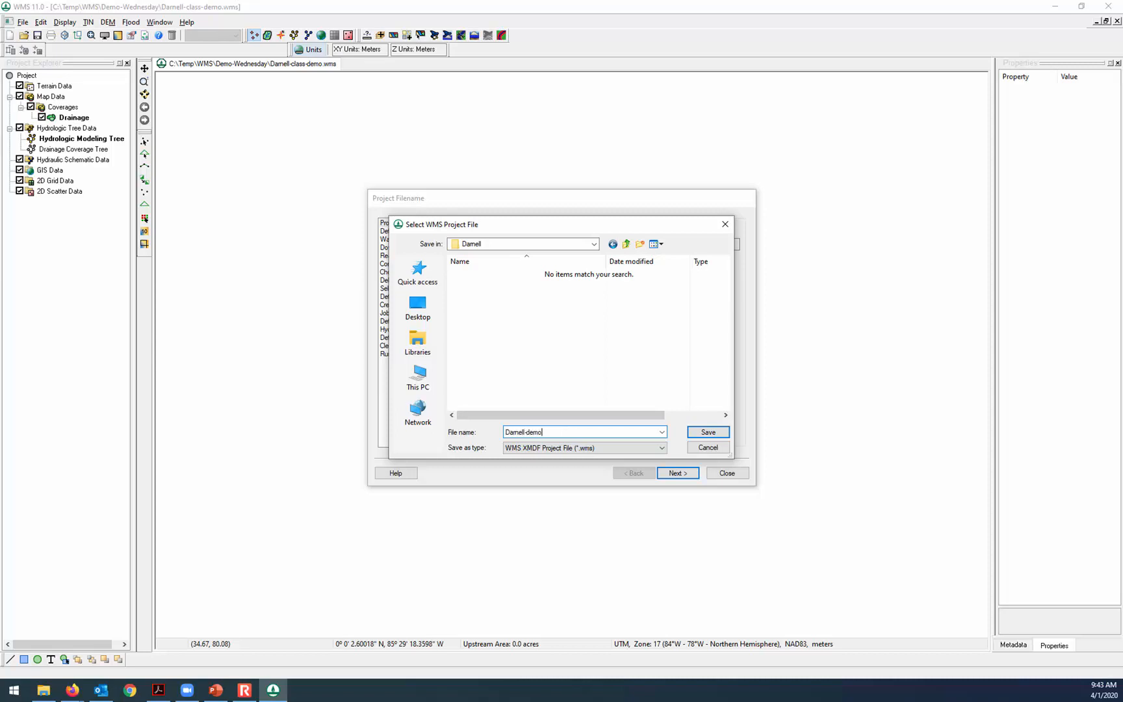
left_click(708, 432)
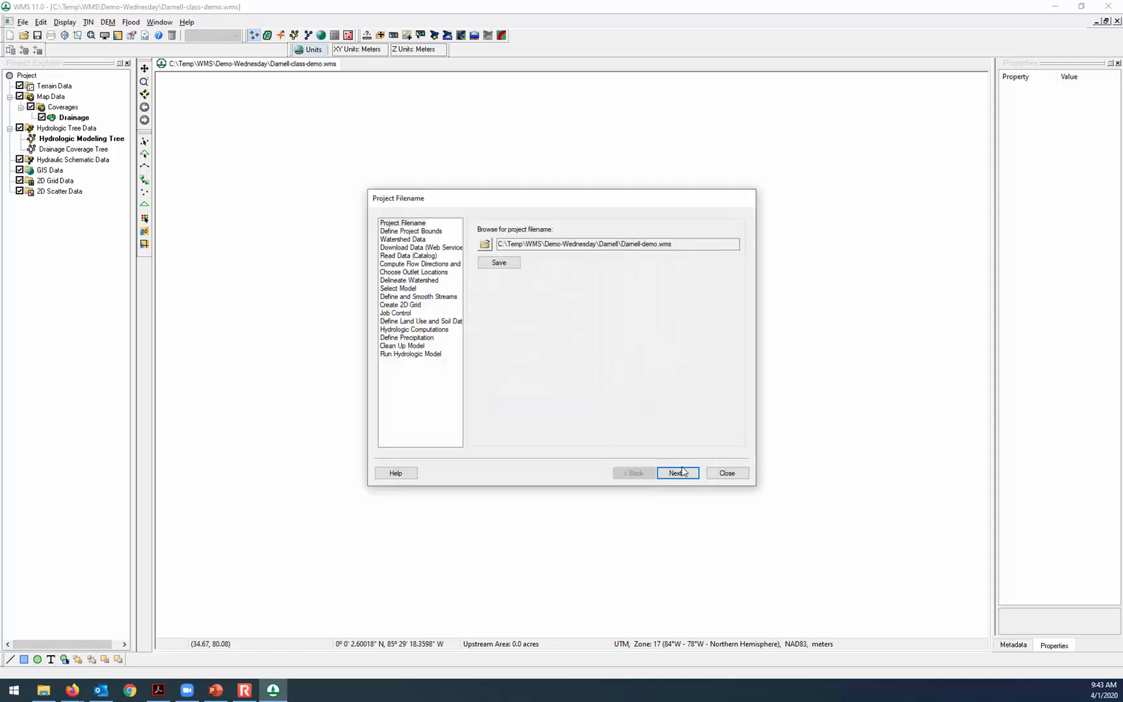
left_click(493, 263)
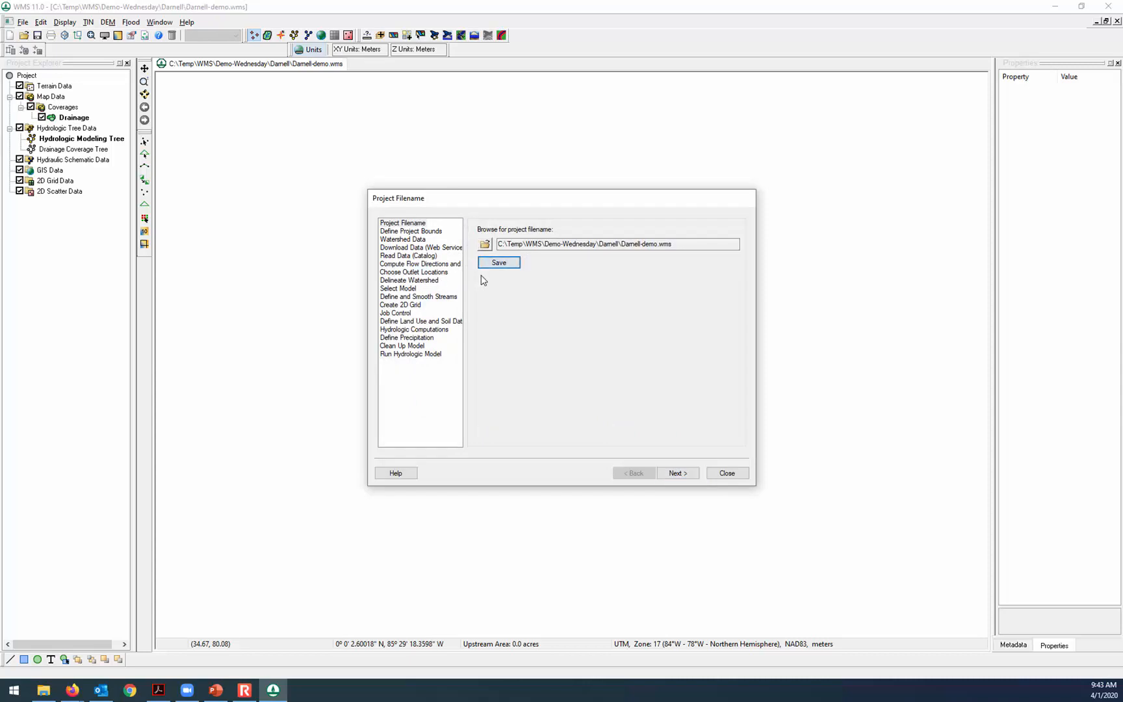
Step: Start defining the project boundary and find "Huntinton, WV" in the Virtual Earth Map Locator
left_click(678, 473)
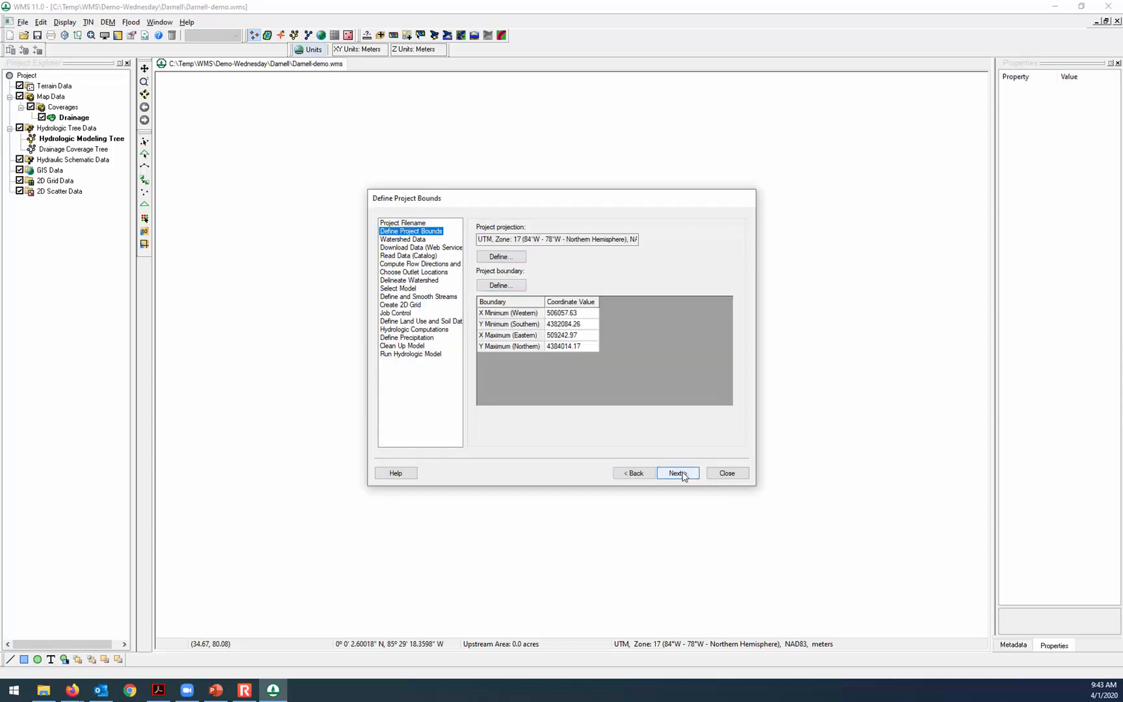
left_click(499, 286)
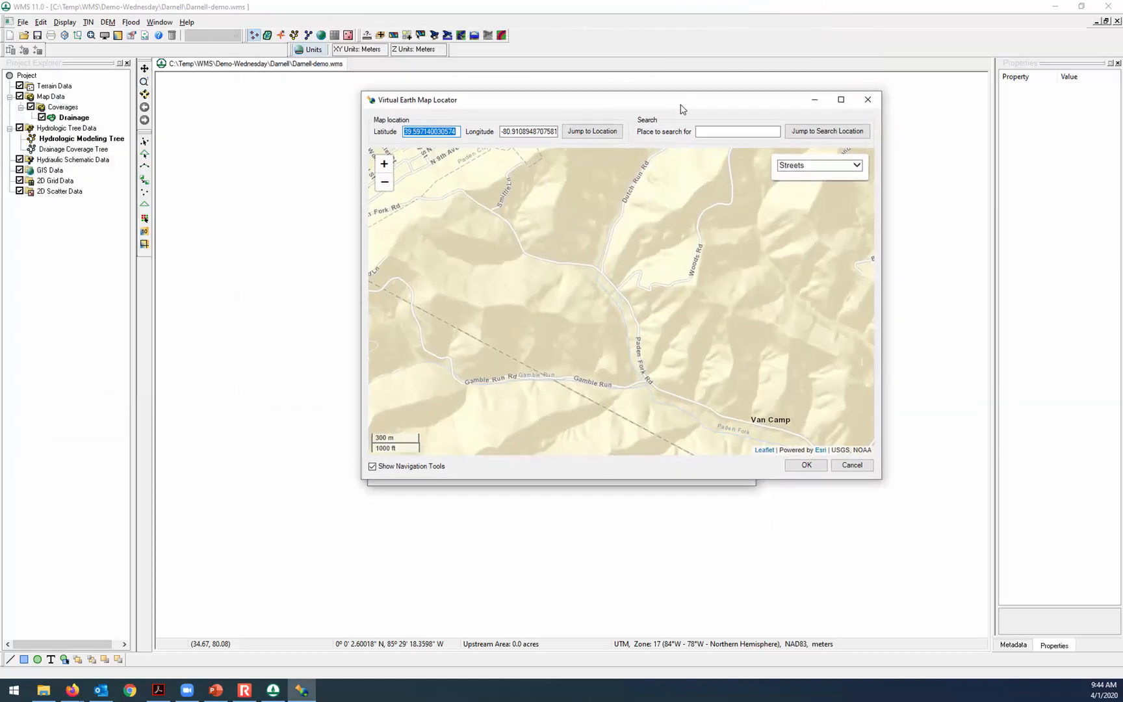
left_click(728, 132)
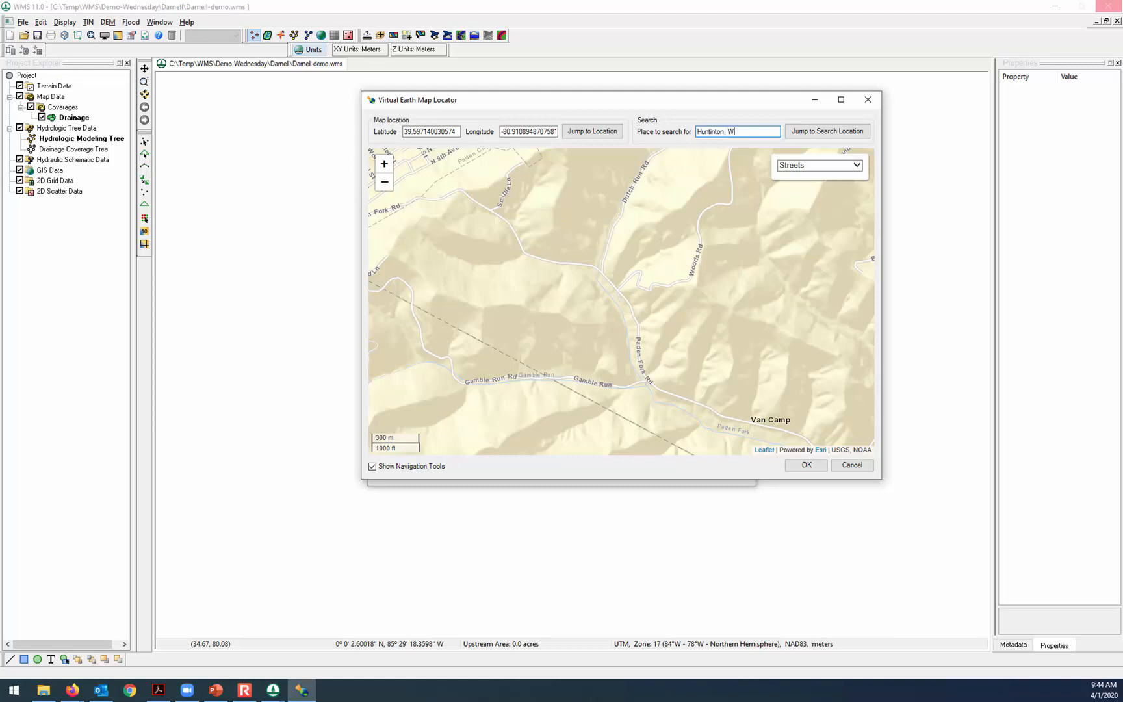
type("Huntinton, WV")
left_click(843, 136)
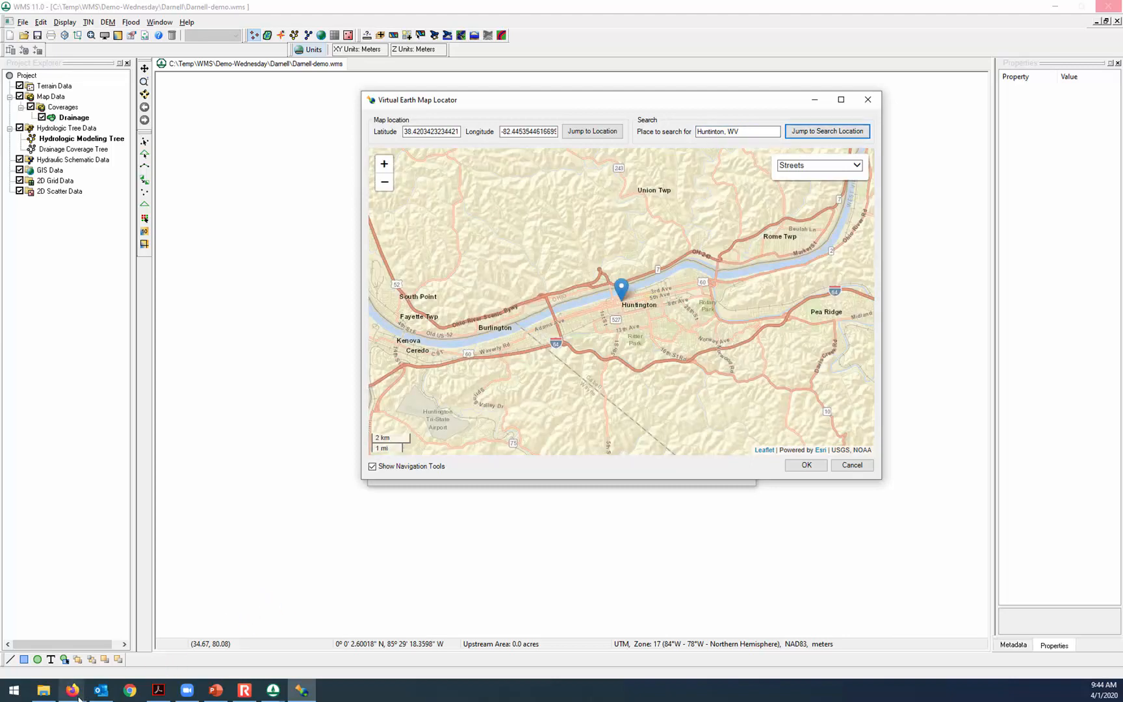
Step: Switch to Google Maps in Firefox, search for Darnell Rd, Huntington, WV, and examine the surrounding roads and Russell Creek
mouse_move(80, 698)
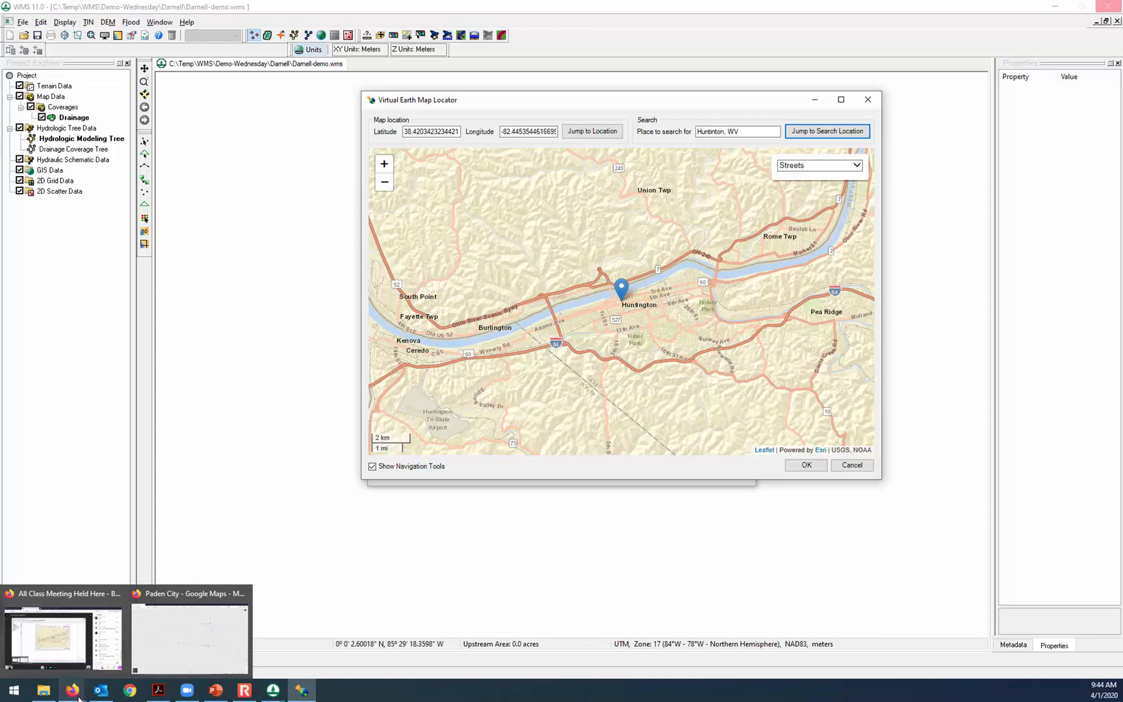
left_click(209, 641)
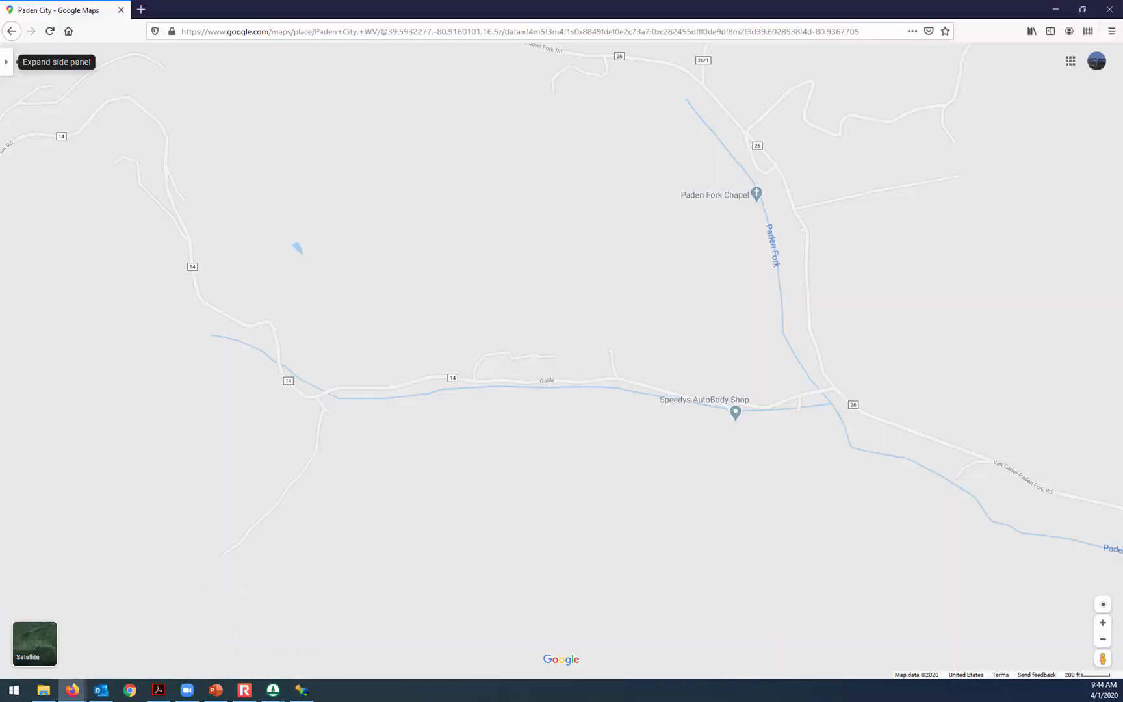
left_click(8, 67)
left_click(77, 59)
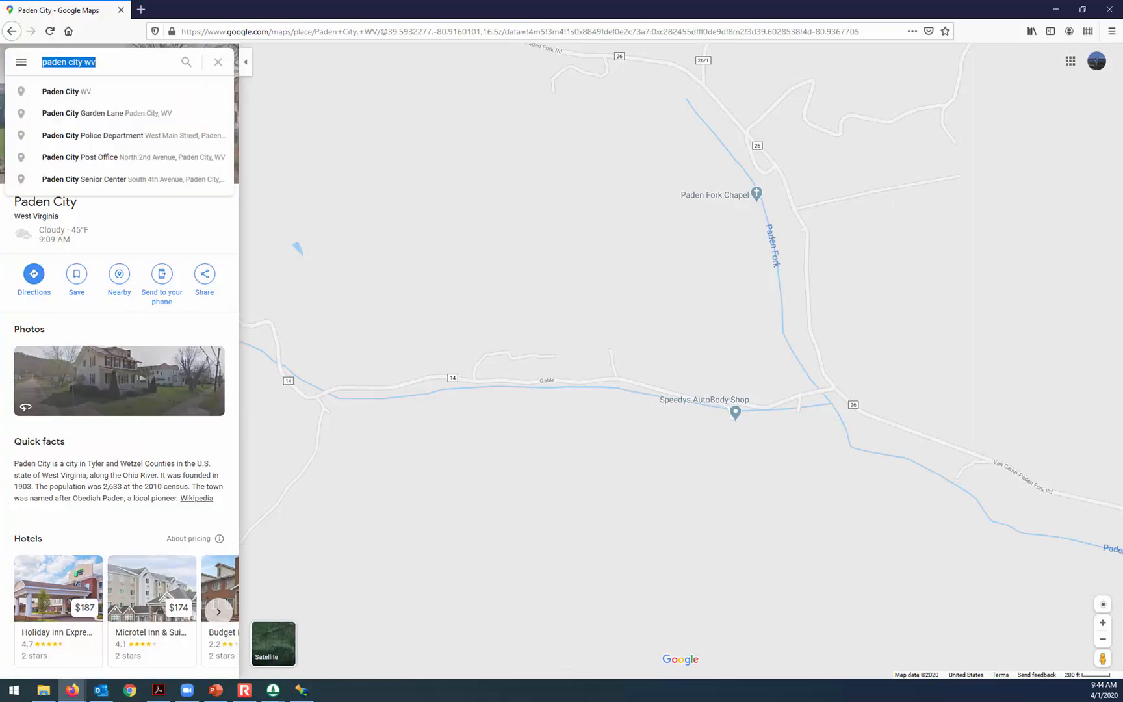
type("dar")
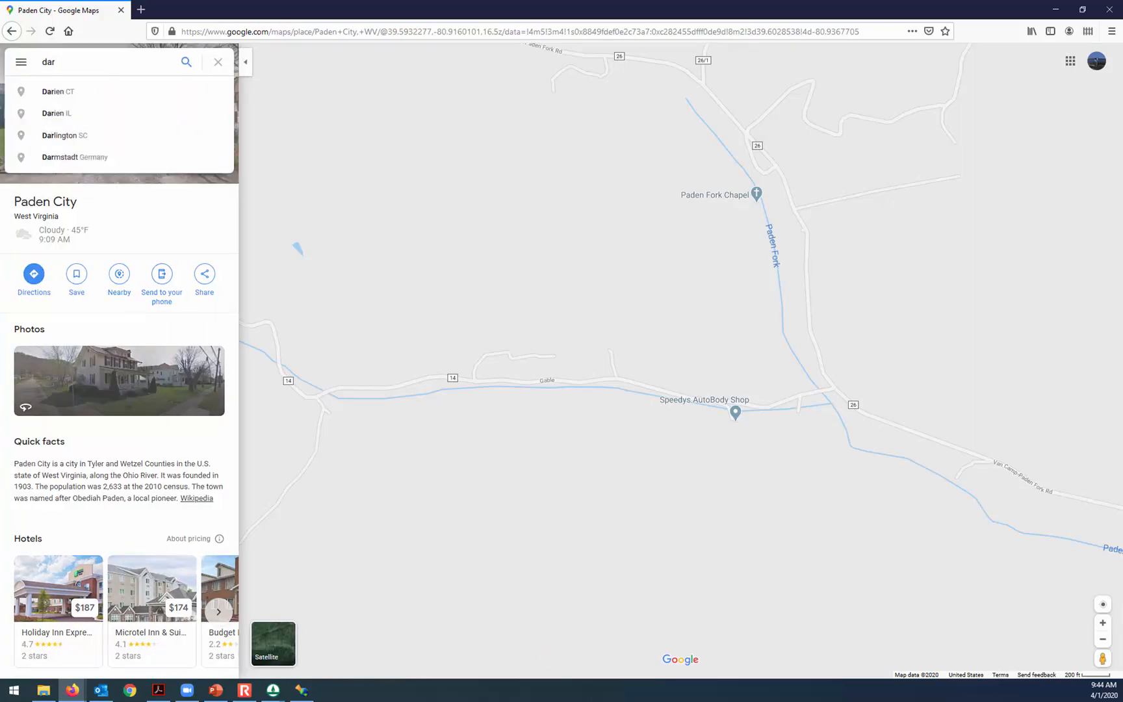
type("nell r")
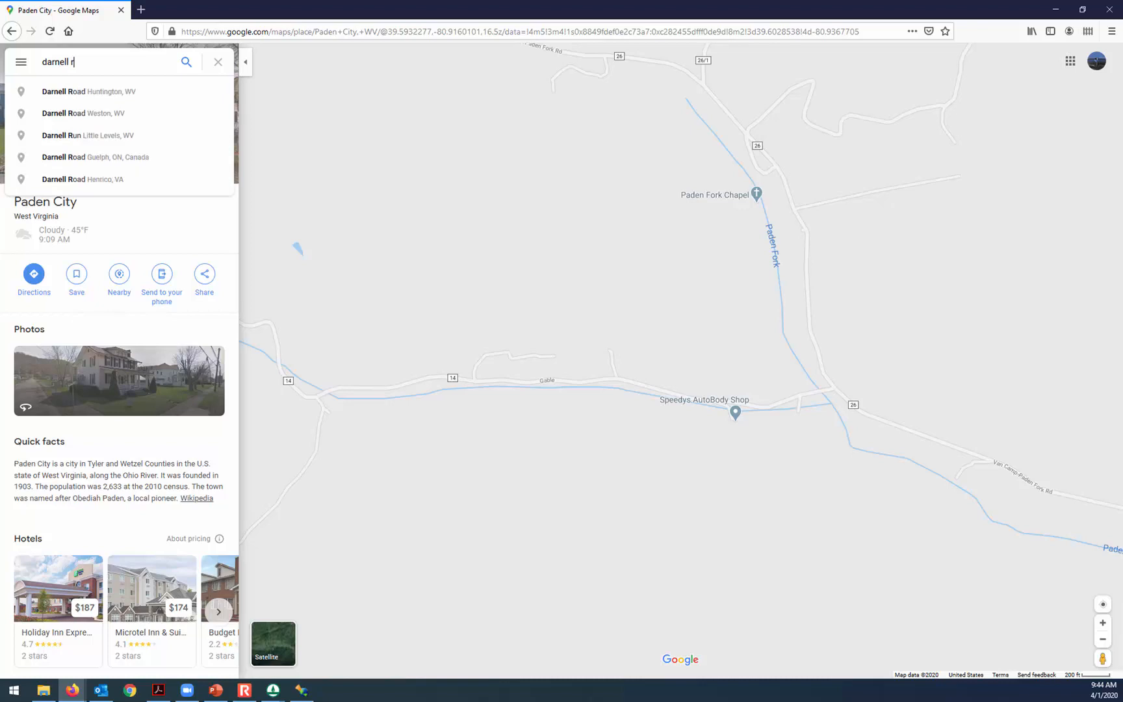
type("d, hunt")
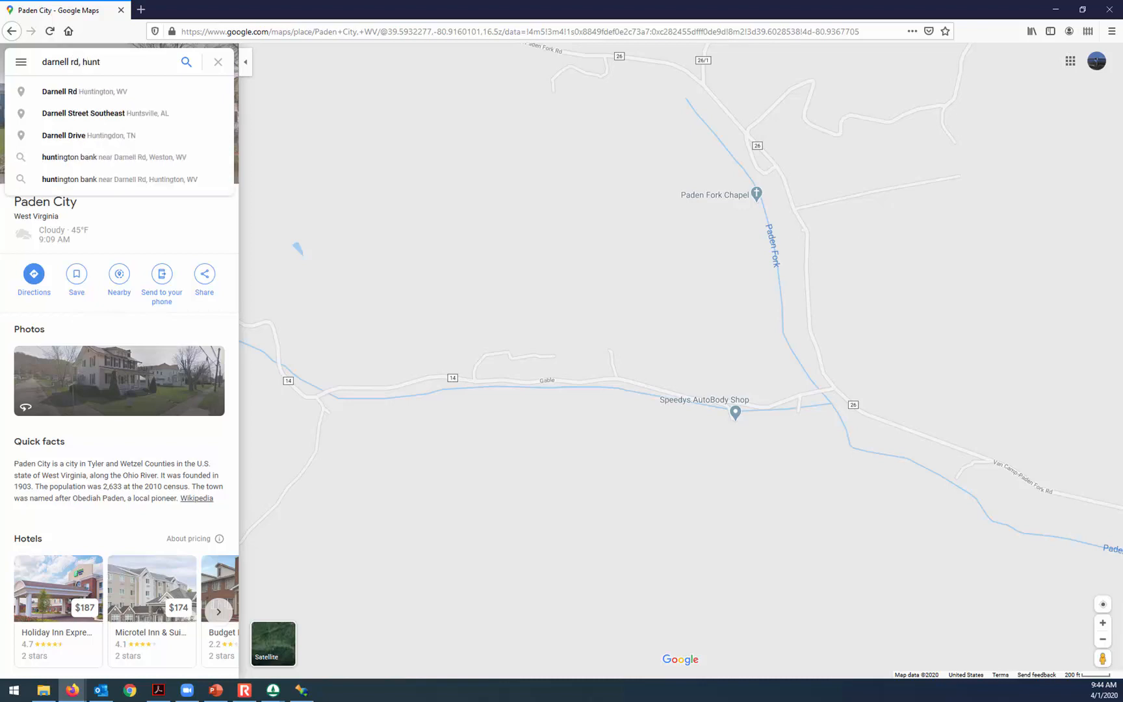
left_click(101, 89)
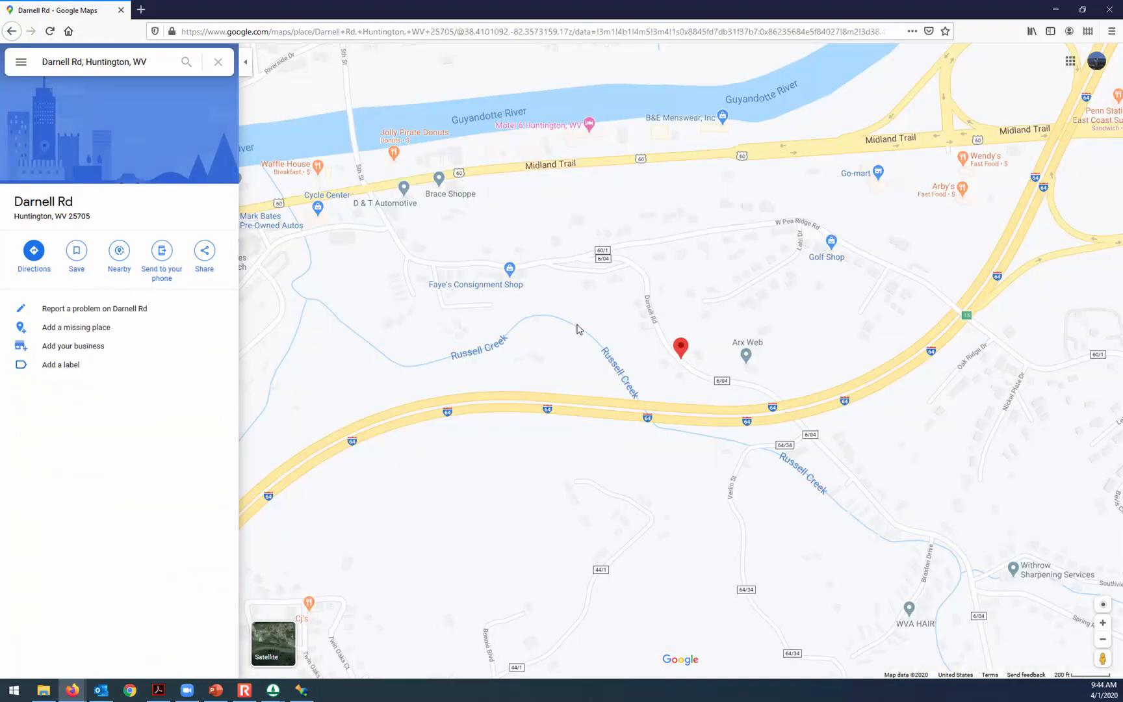
scroll(578, 330, "down", 1)
scroll(578, 329, "down", 1)
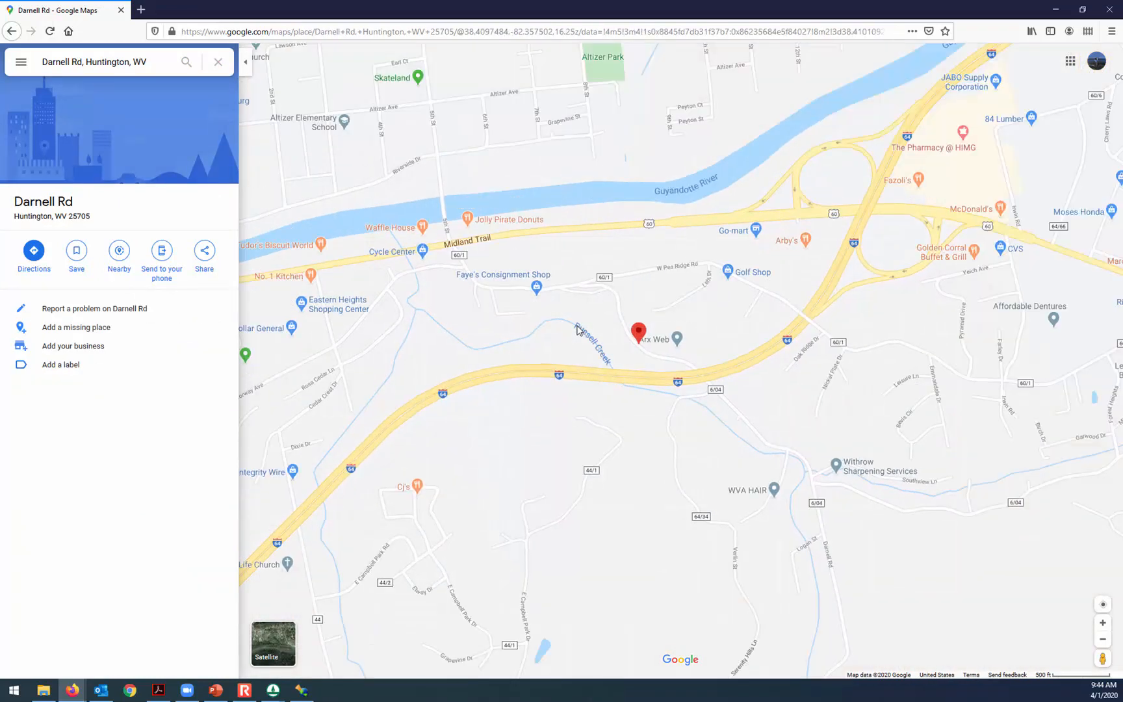
mouse_move(476, 221)
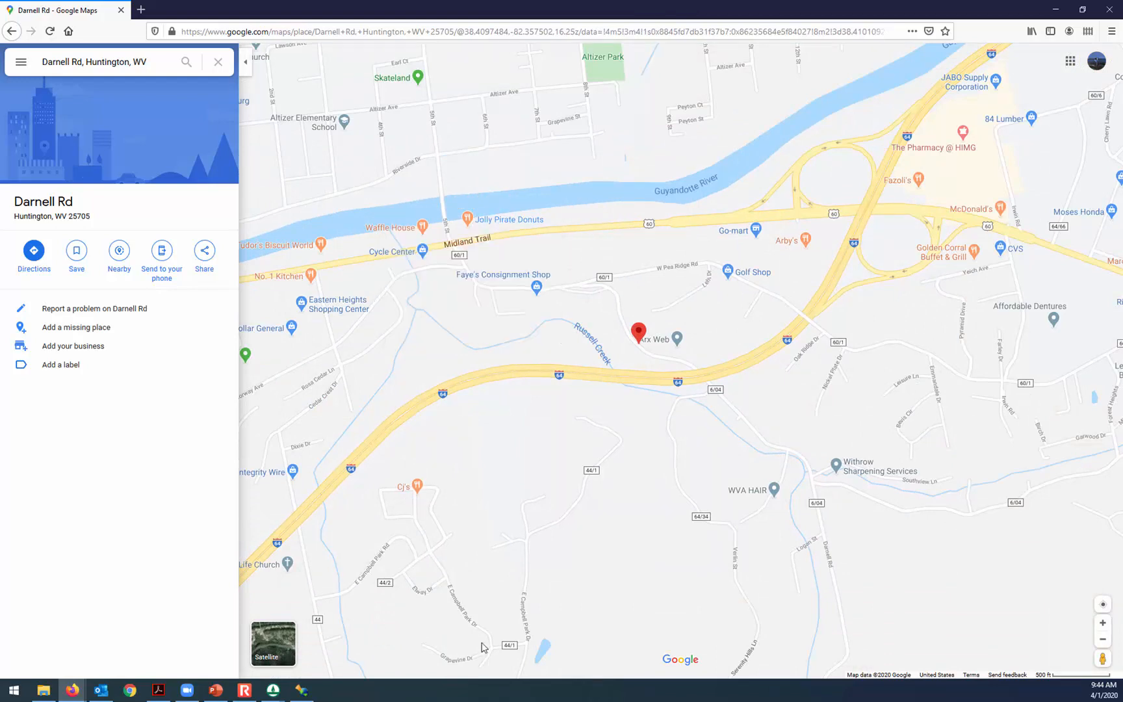
Step: Compare the area around Darnell Rd in Google Maps with the Virtual Earth Map Locator and bring the locator's map to the same place
scroll(481, 647, "down", 2)
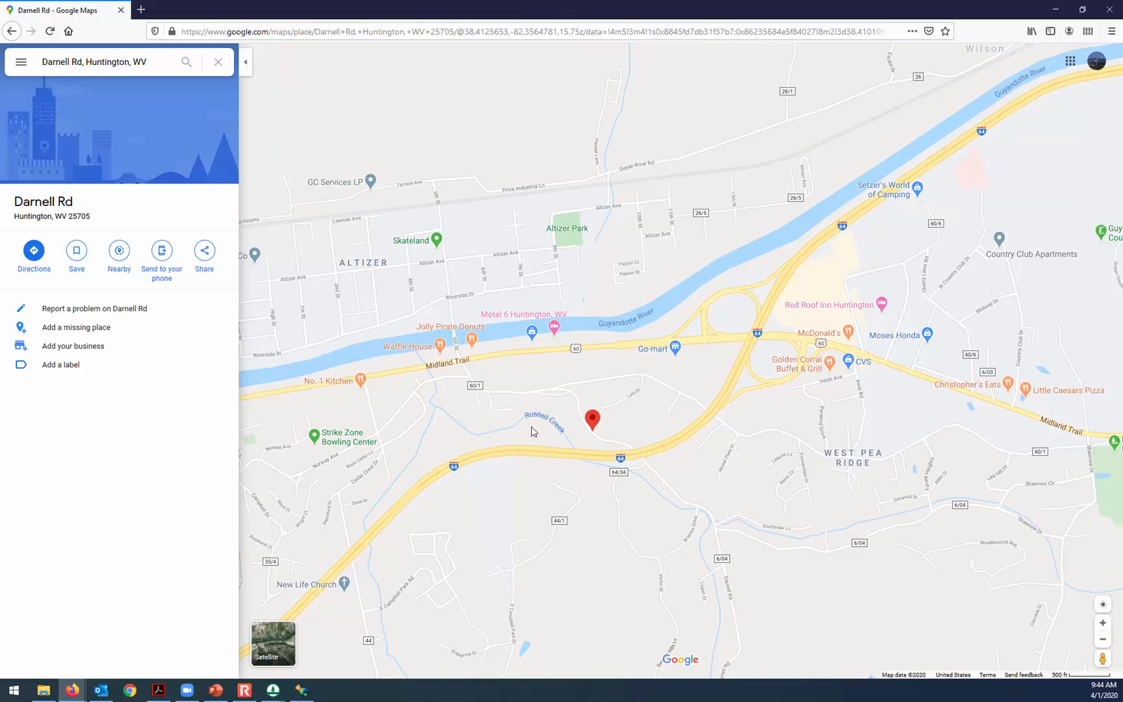
left_click_drag(587, 514, 617, 421)
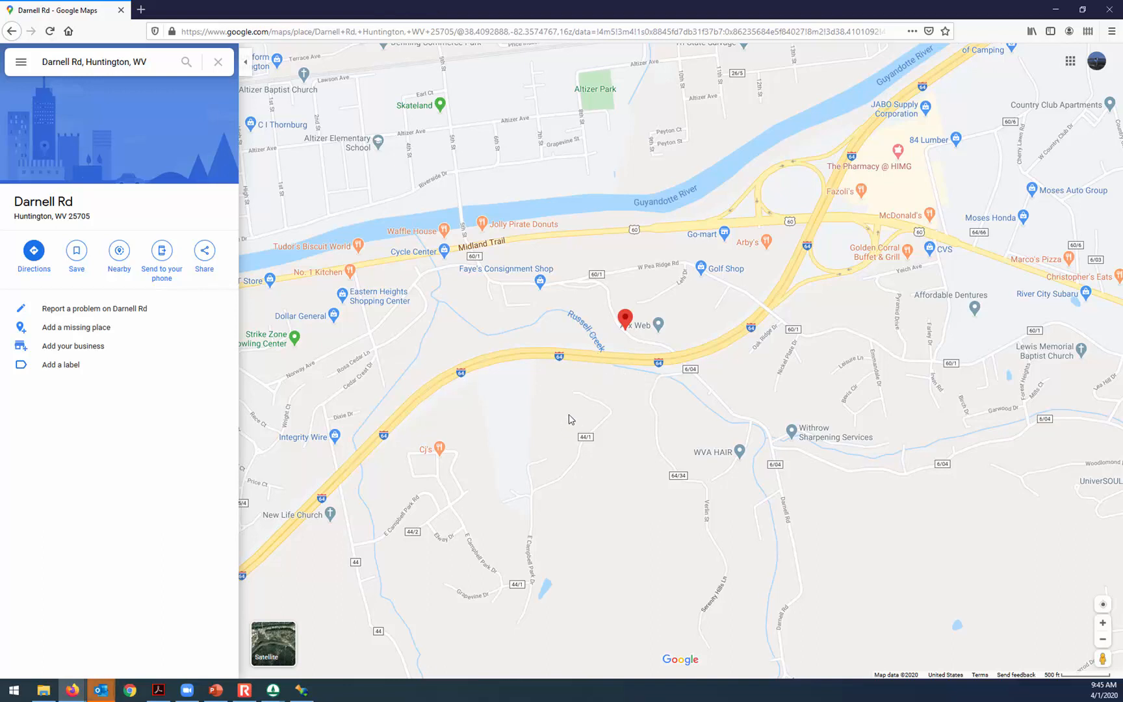
left_click_drag(591, 398, 578, 375)
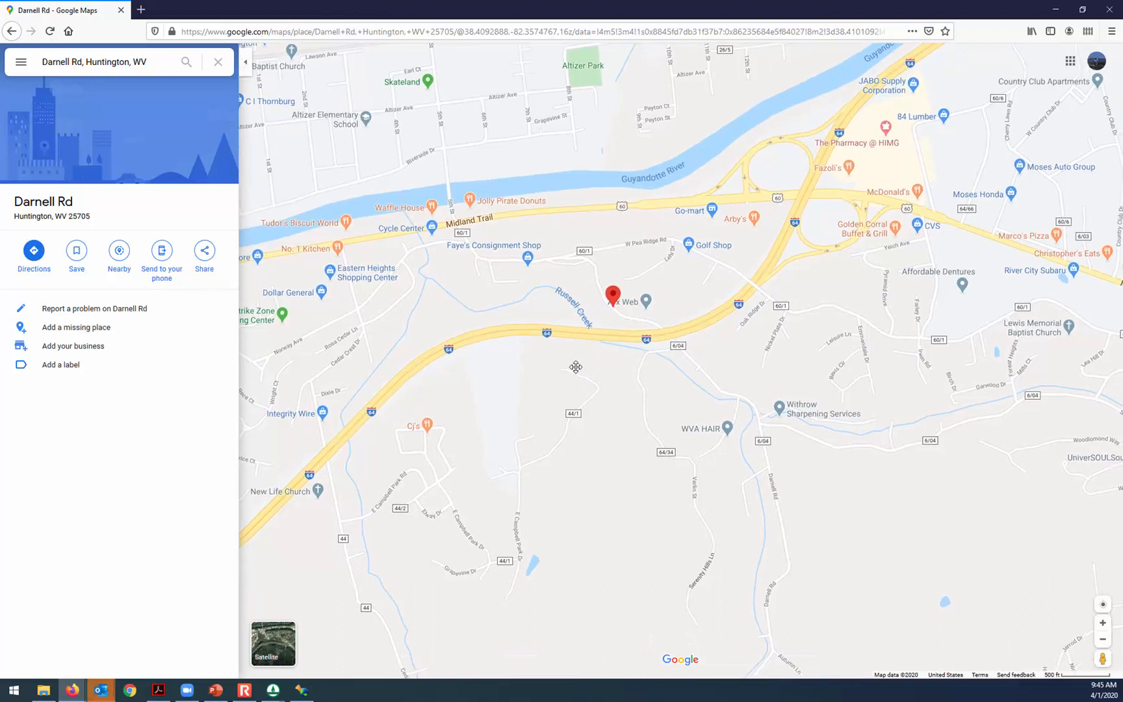
left_click(301, 691)
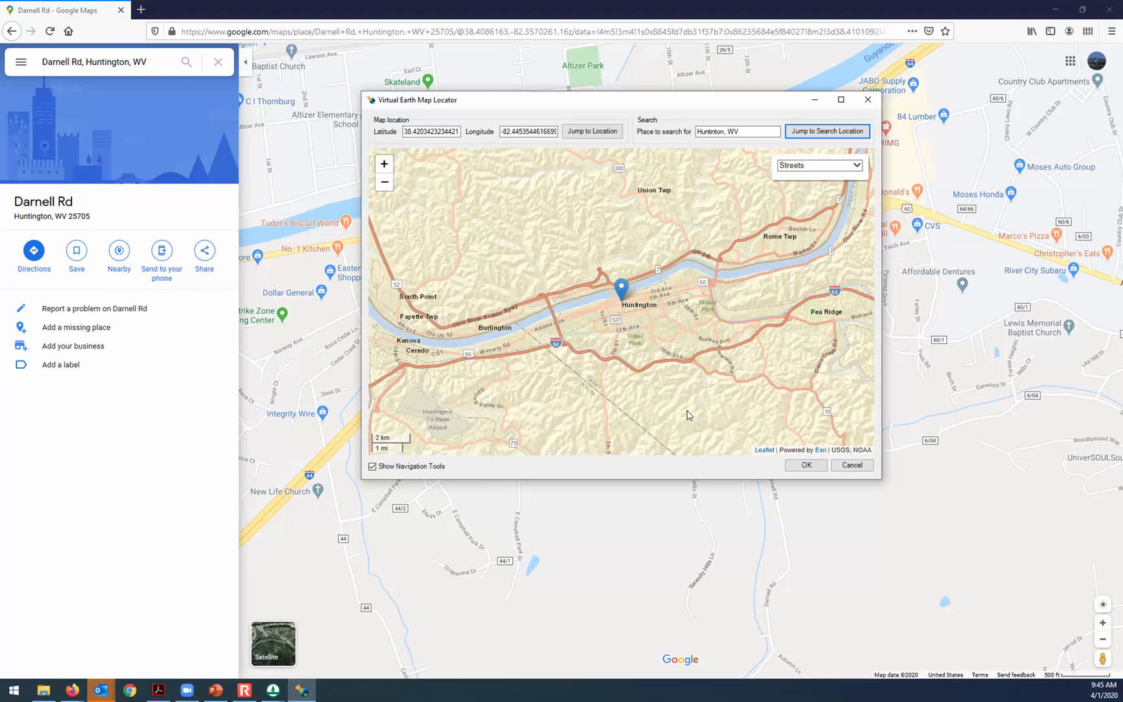
left_click_drag(787, 347, 742, 357)
left_click_drag(724, 103, 906, 440)
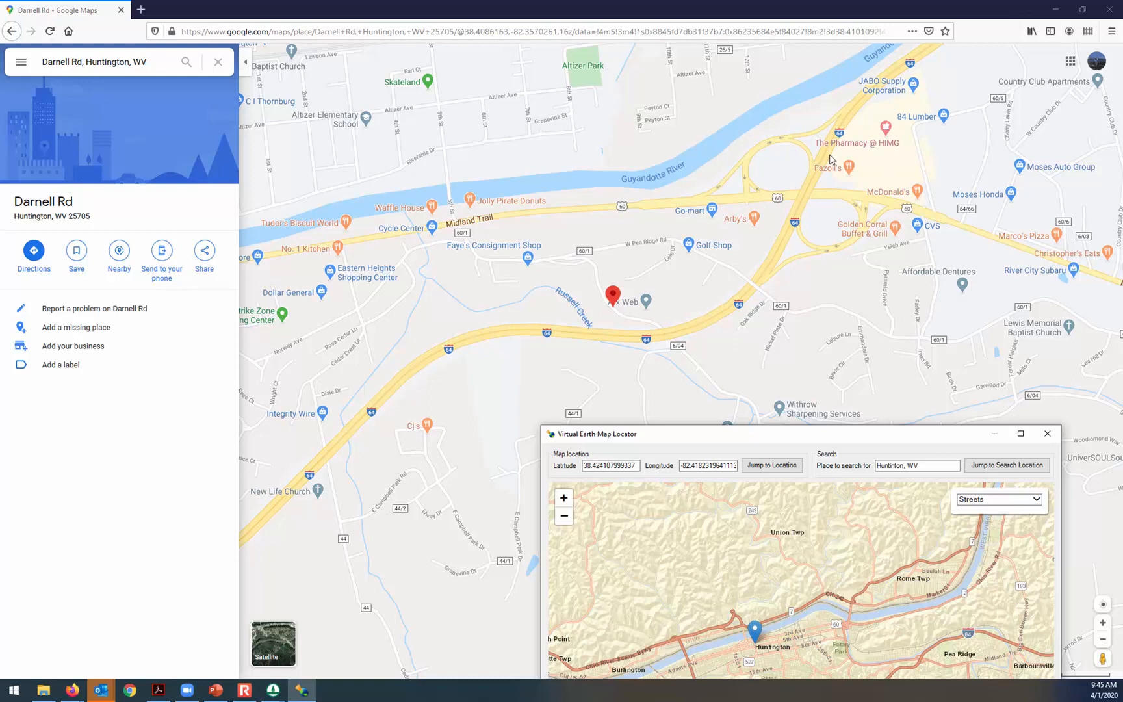
left_click_drag(839, 440, 899, 269)
scroll(801, 461, "up", 2)
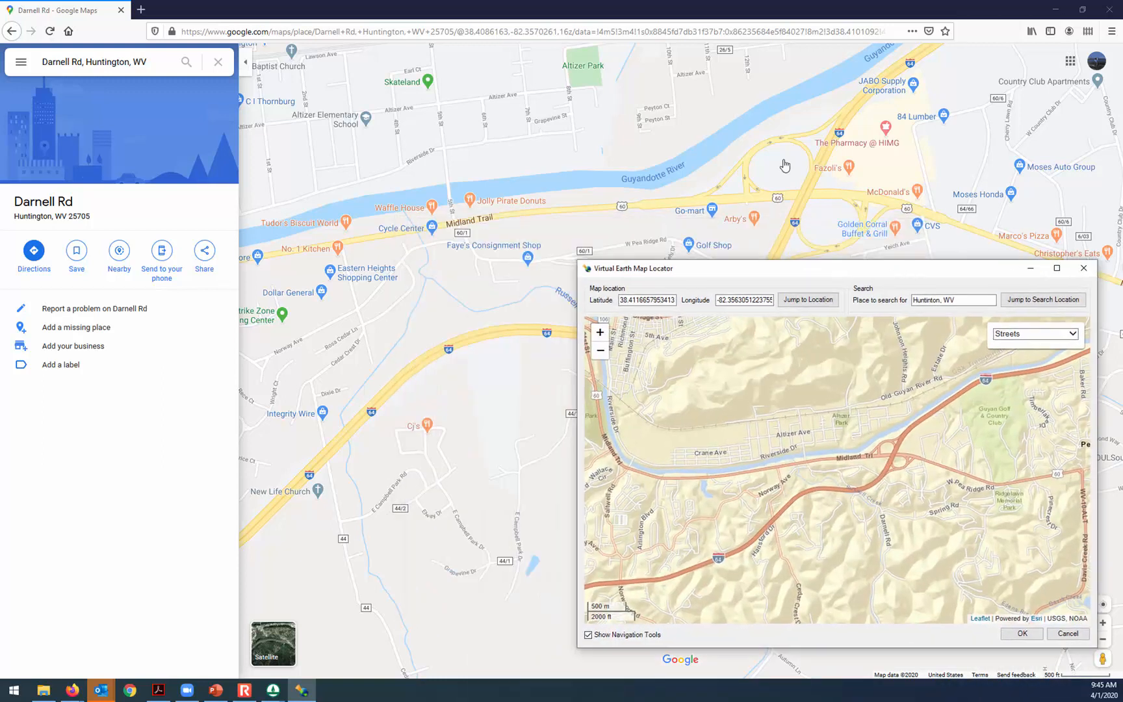
left_click(604, 12)
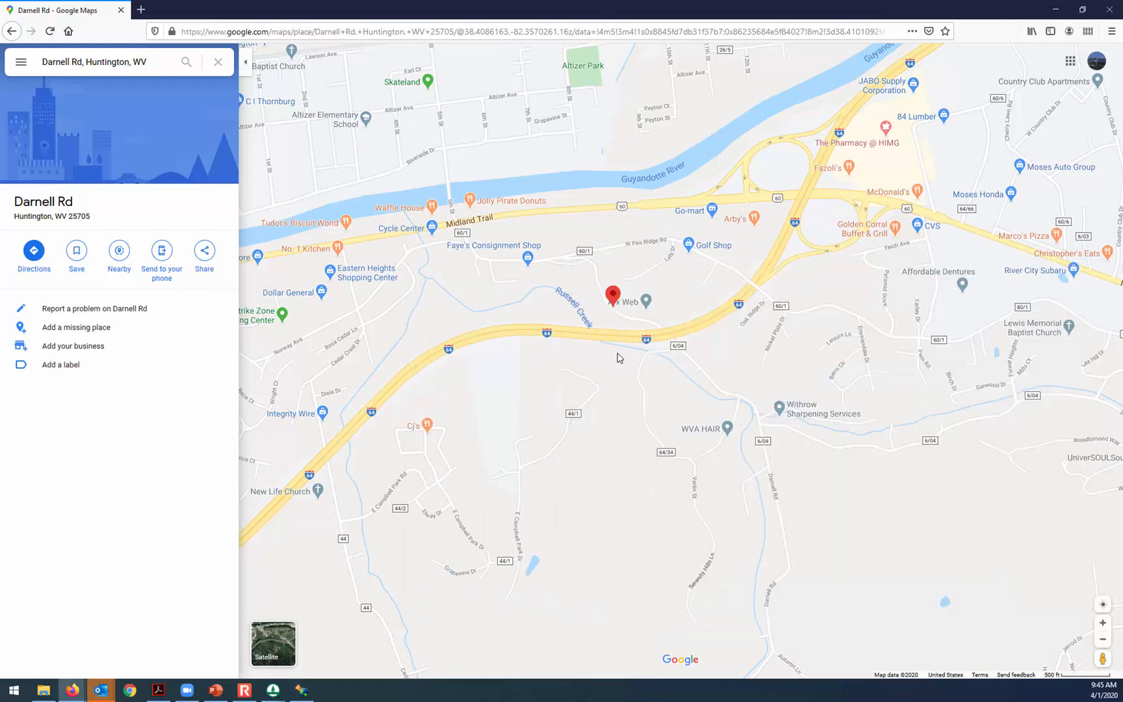
left_click(302, 697)
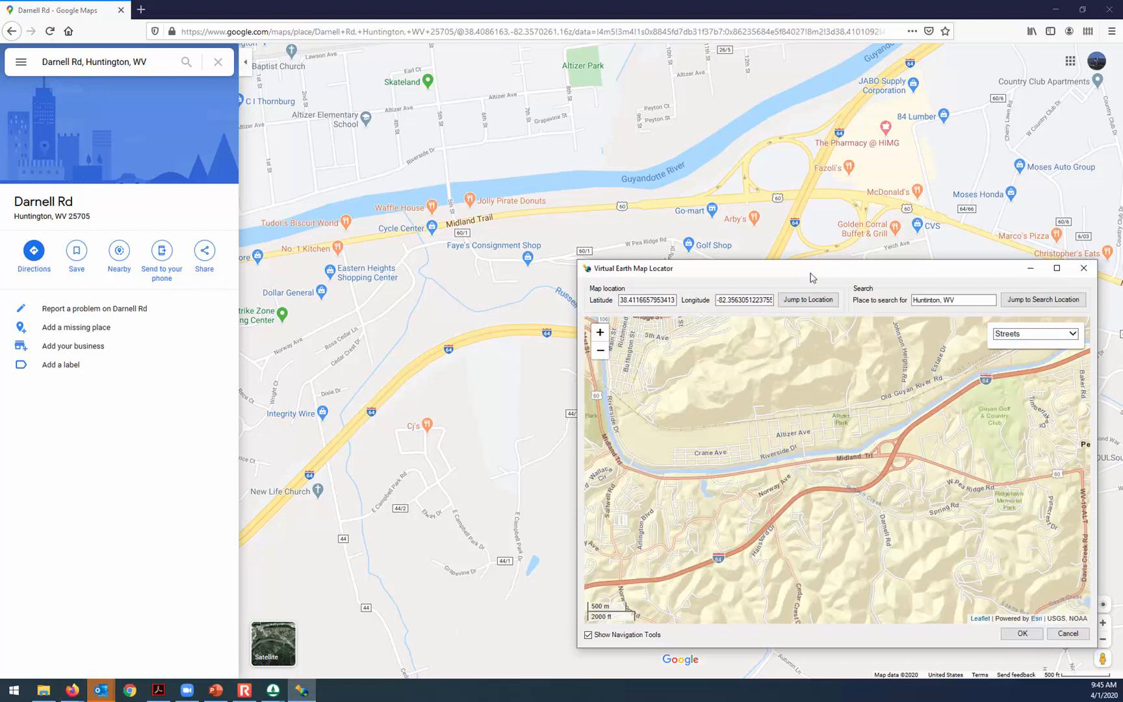
Step: Frame Darnell Rd and the hills south of I-64 in the map locator, accept the extent as the project boundary, and return to WMS
left_click_drag(804, 269, 601, 150)
left_click_drag(656, 406, 593, 337)
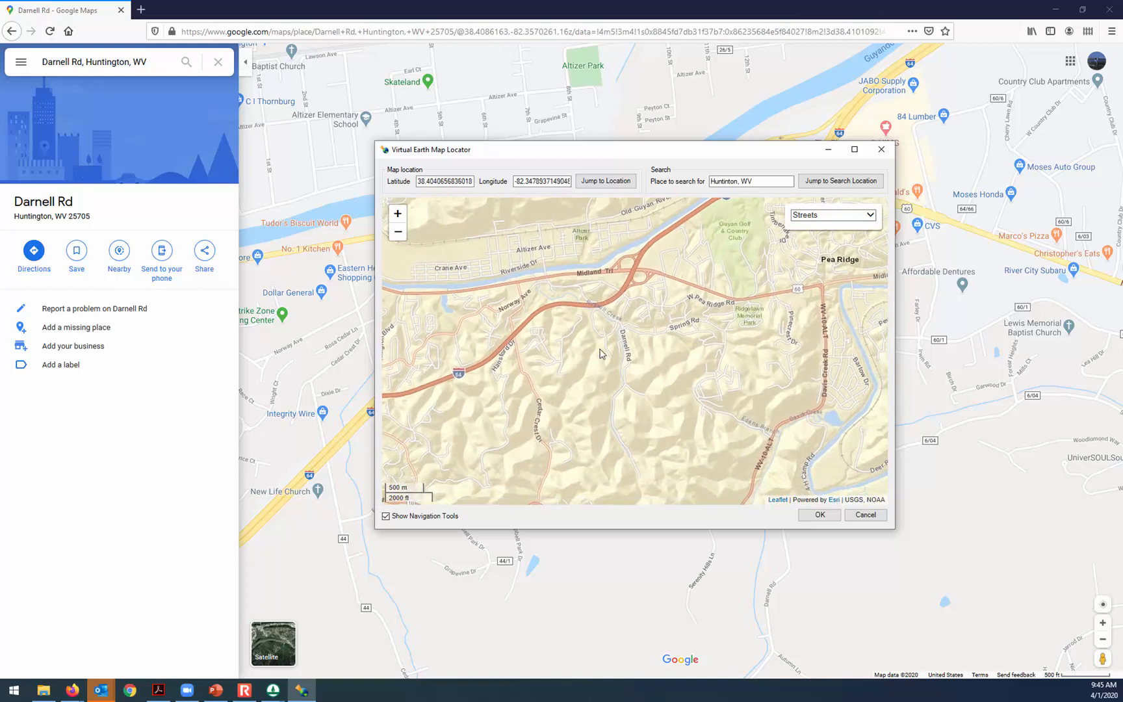
scroll(623, 373, "up", 1)
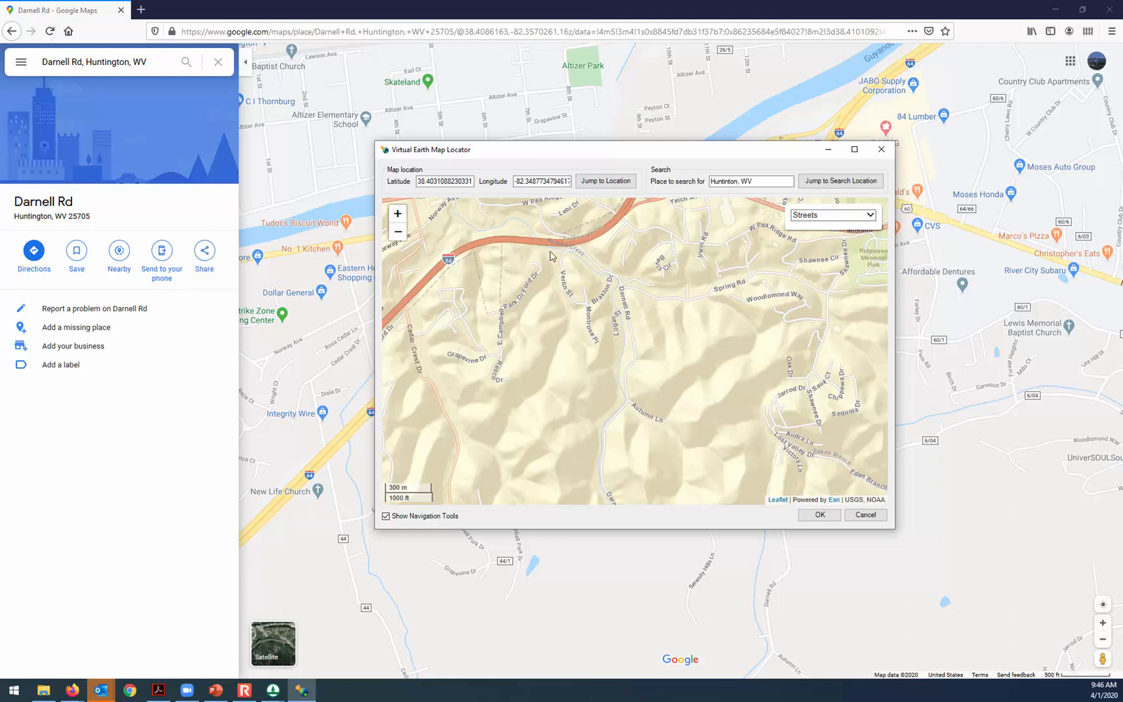
left_click(398, 234)
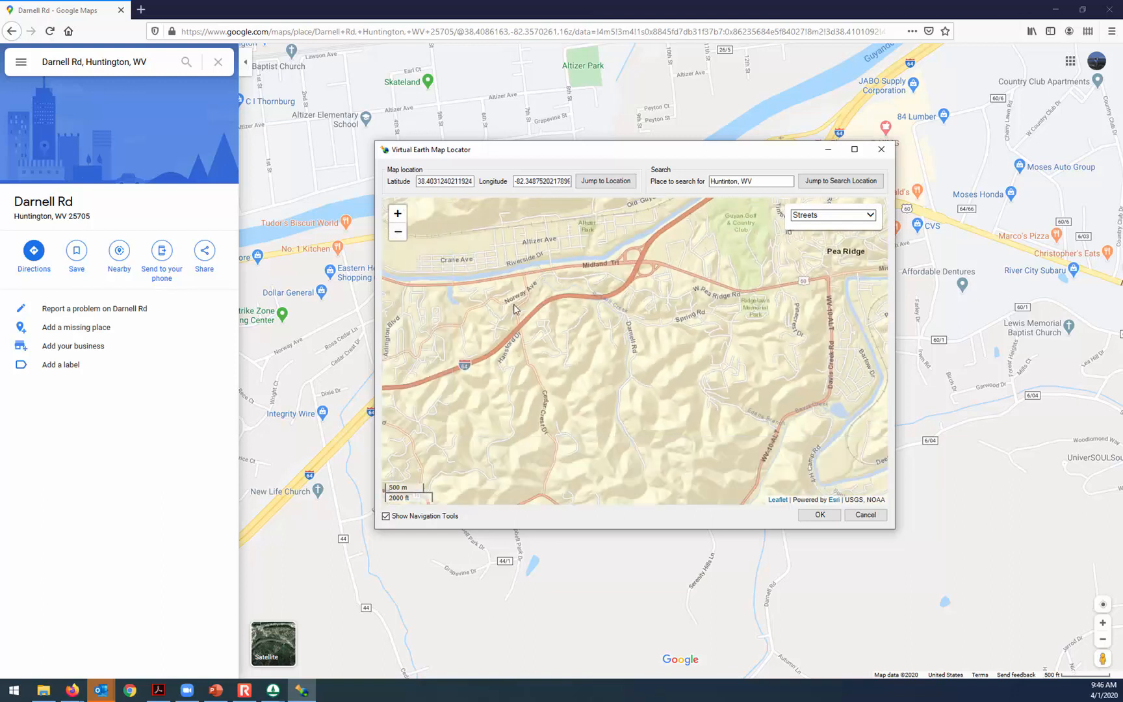
left_click_drag(540, 324, 525, 290)
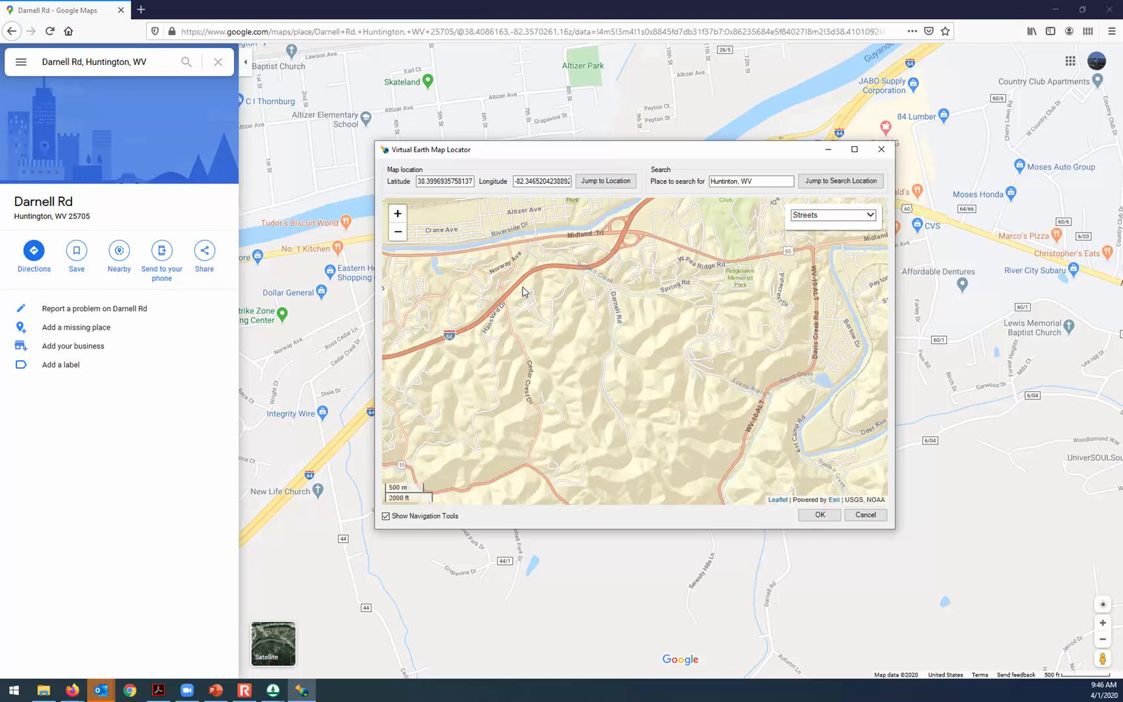
left_click_drag(524, 292, 569, 294)
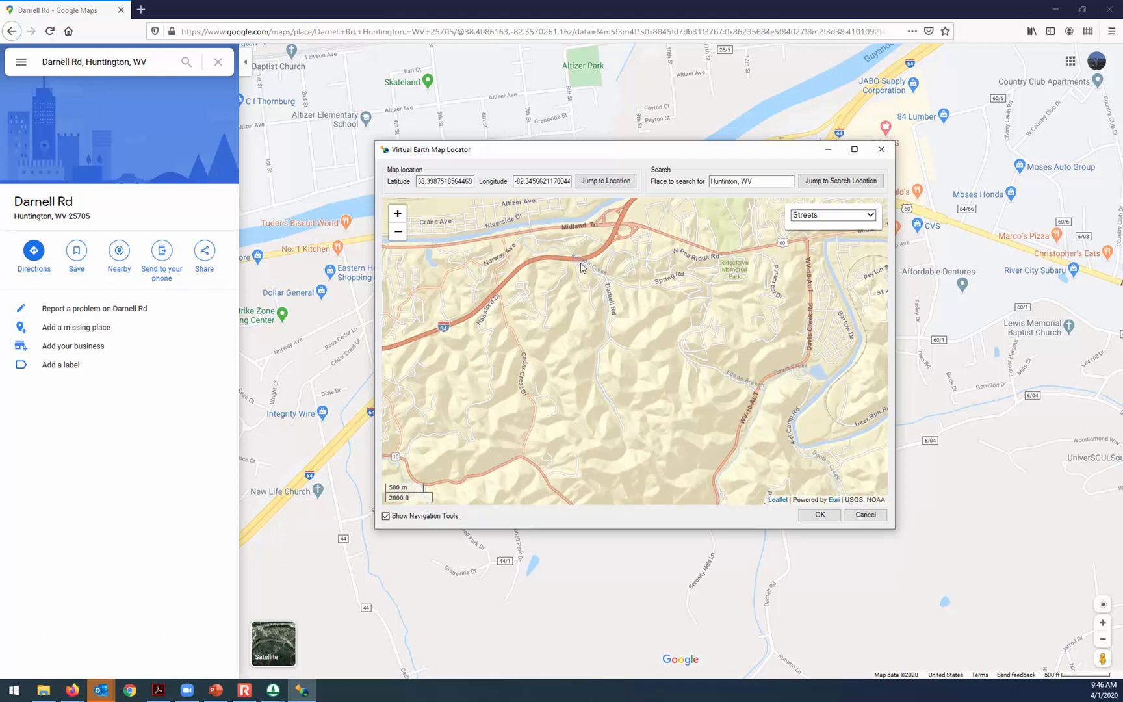
left_click(813, 516)
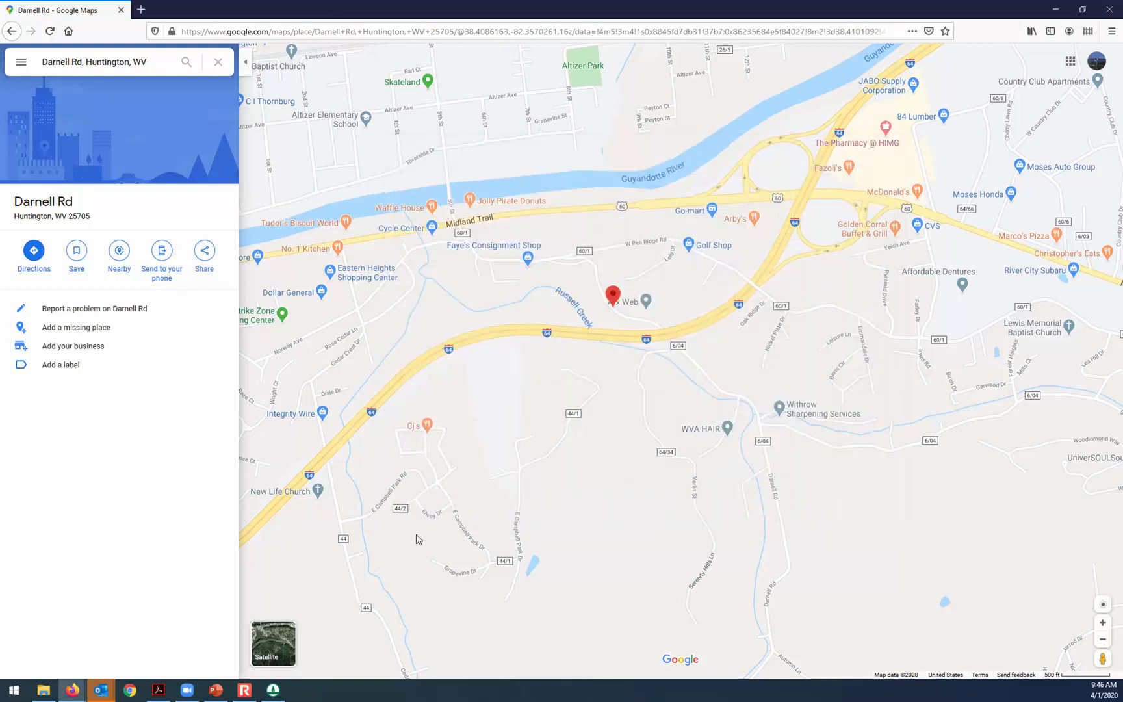
left_click(274, 689)
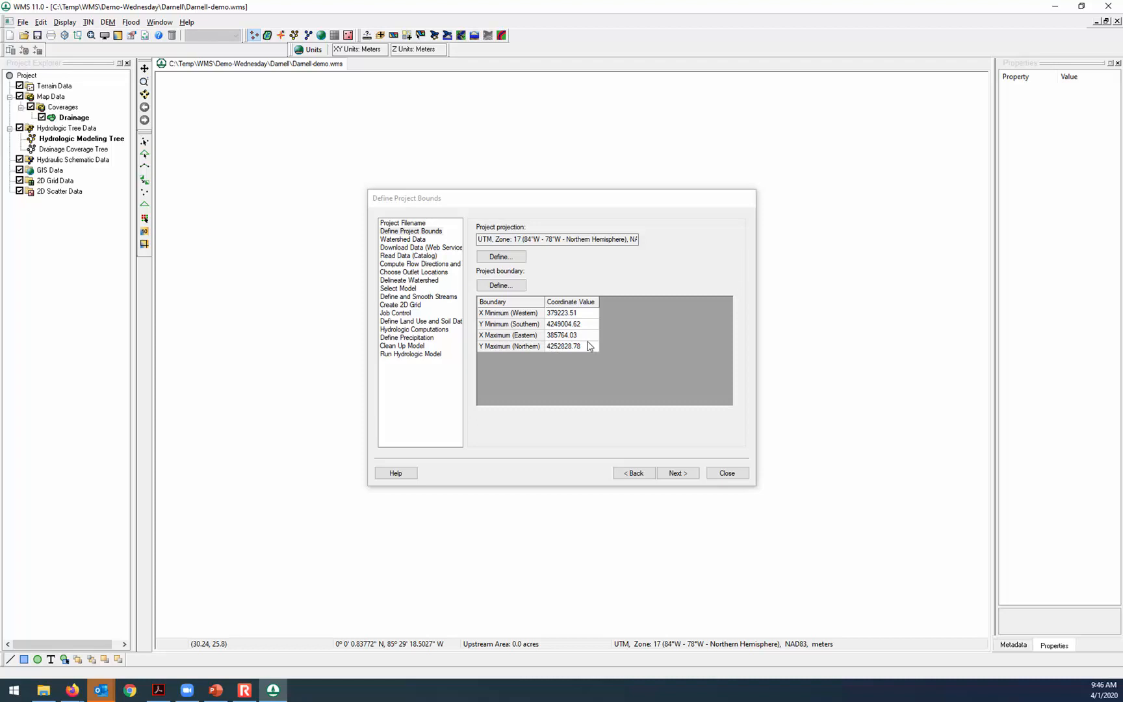
Step: Keep web services as the data source, exclude the USA Topo map, and download the World Street map at the suggested 5.182340748 m cell size
left_click(678, 473)
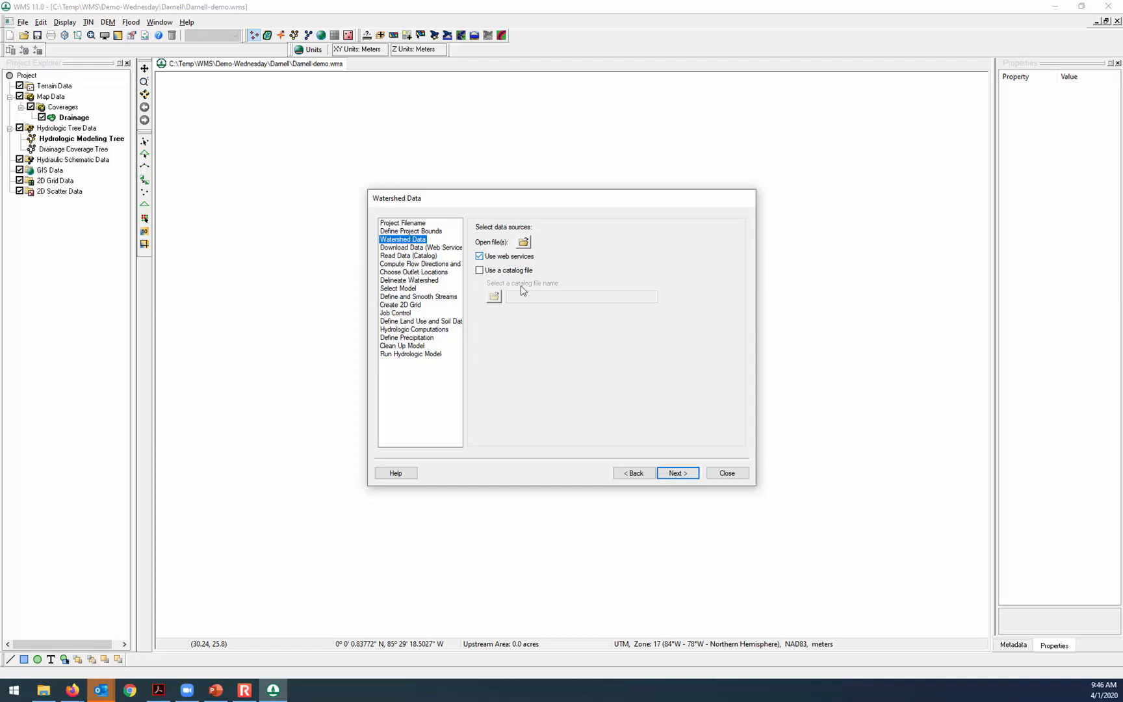
left_click(682, 476)
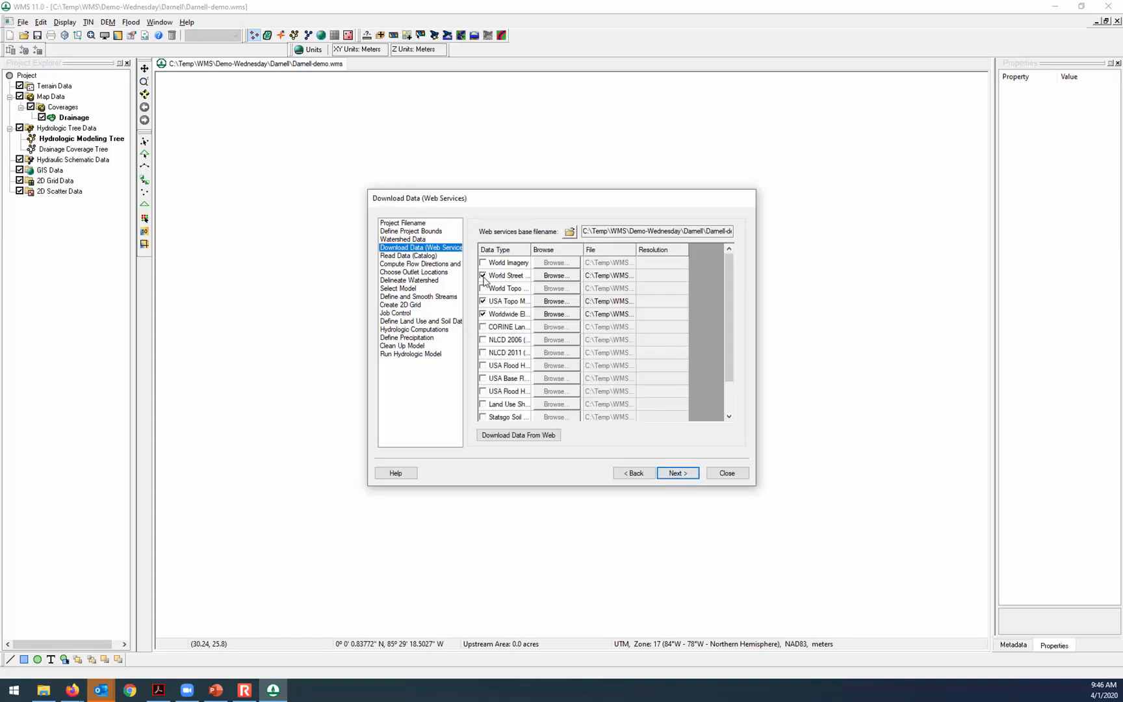
left_click(484, 301)
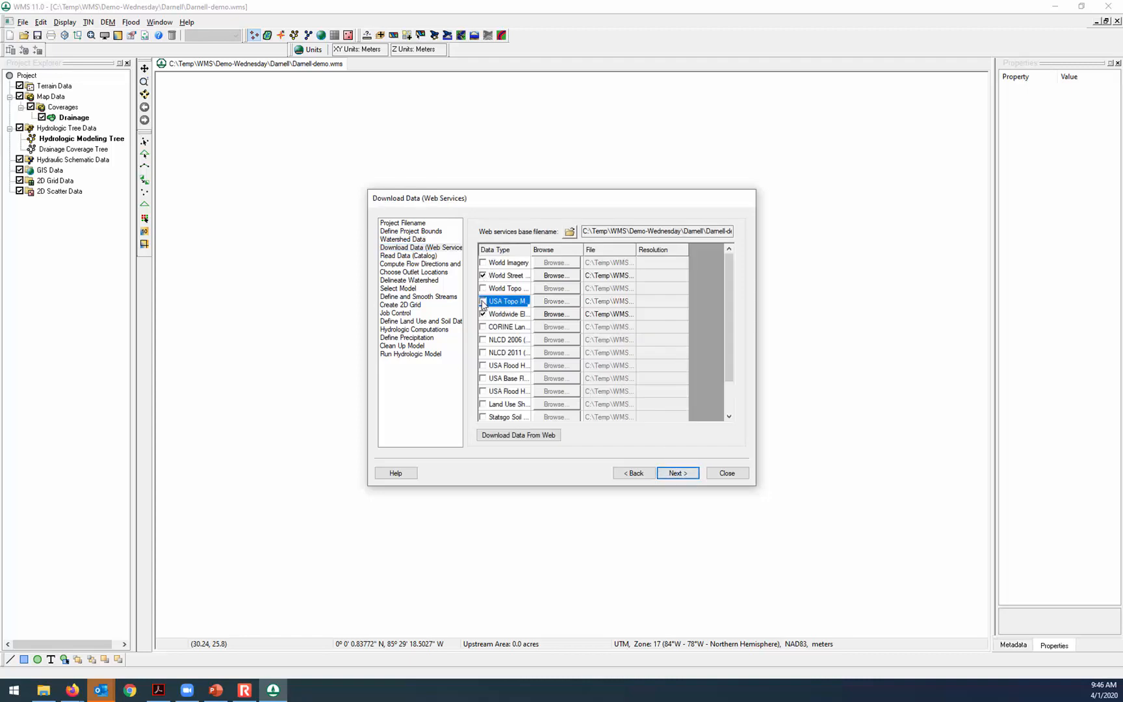
left_click(517, 435)
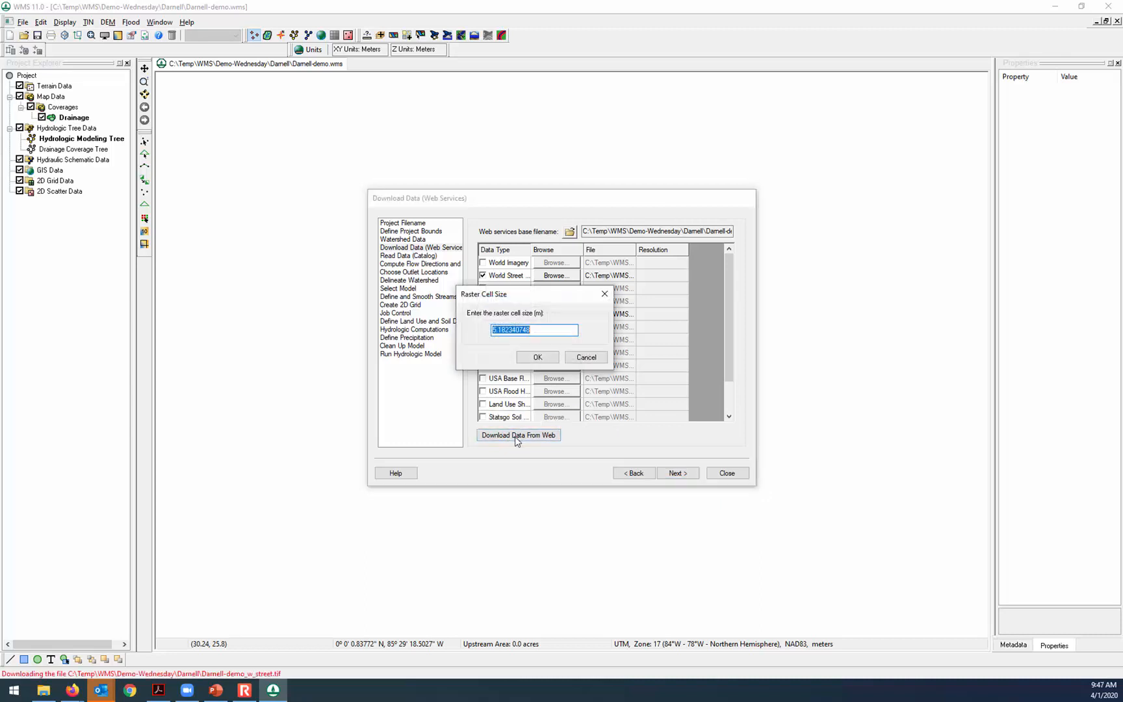
left_click(537, 358)
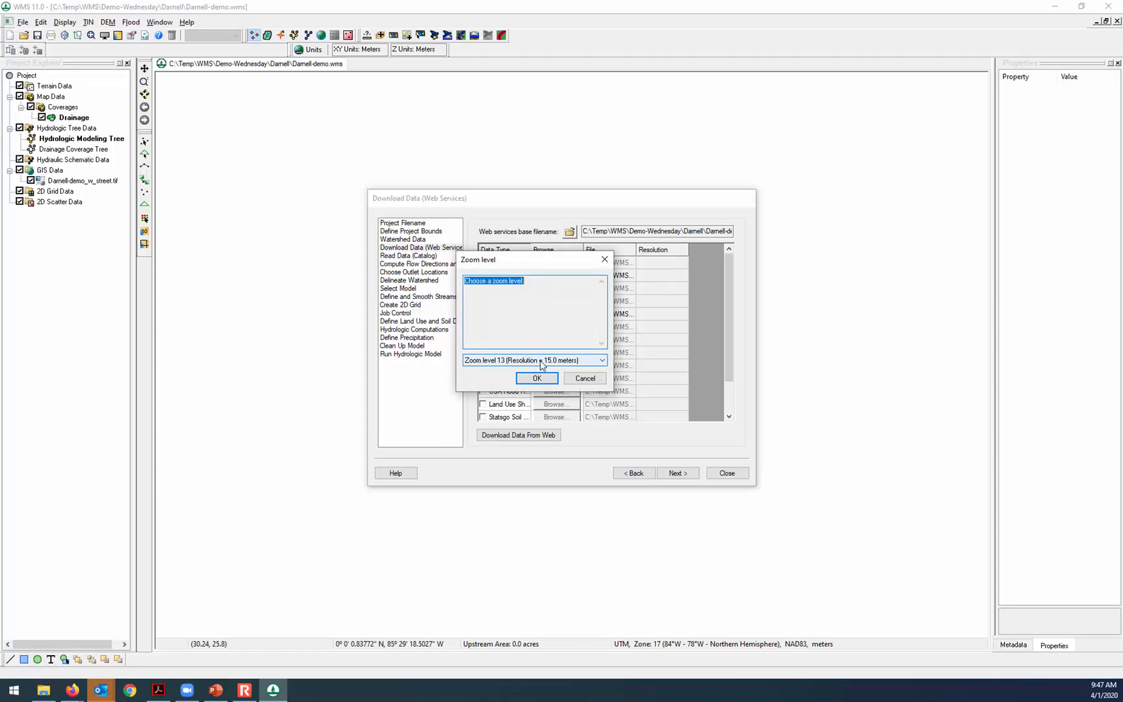
Step: Try zoom level 14 (7.5 meters resolution) for the elevation download
left_click(540, 361)
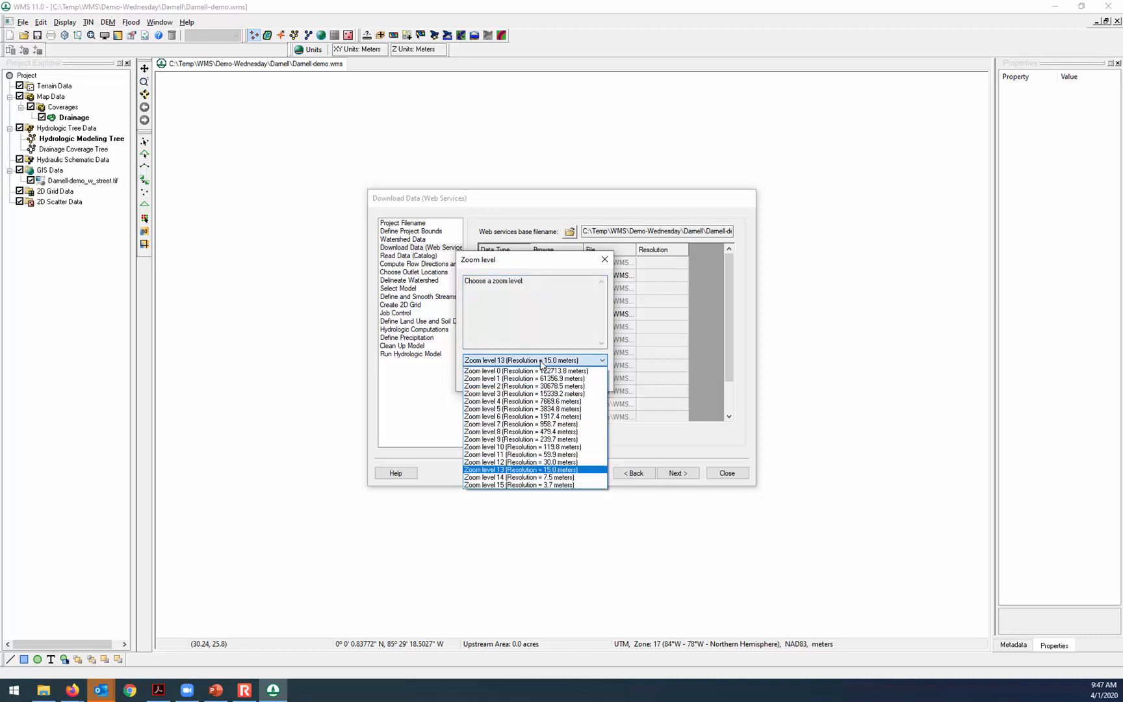
left_click(507, 480)
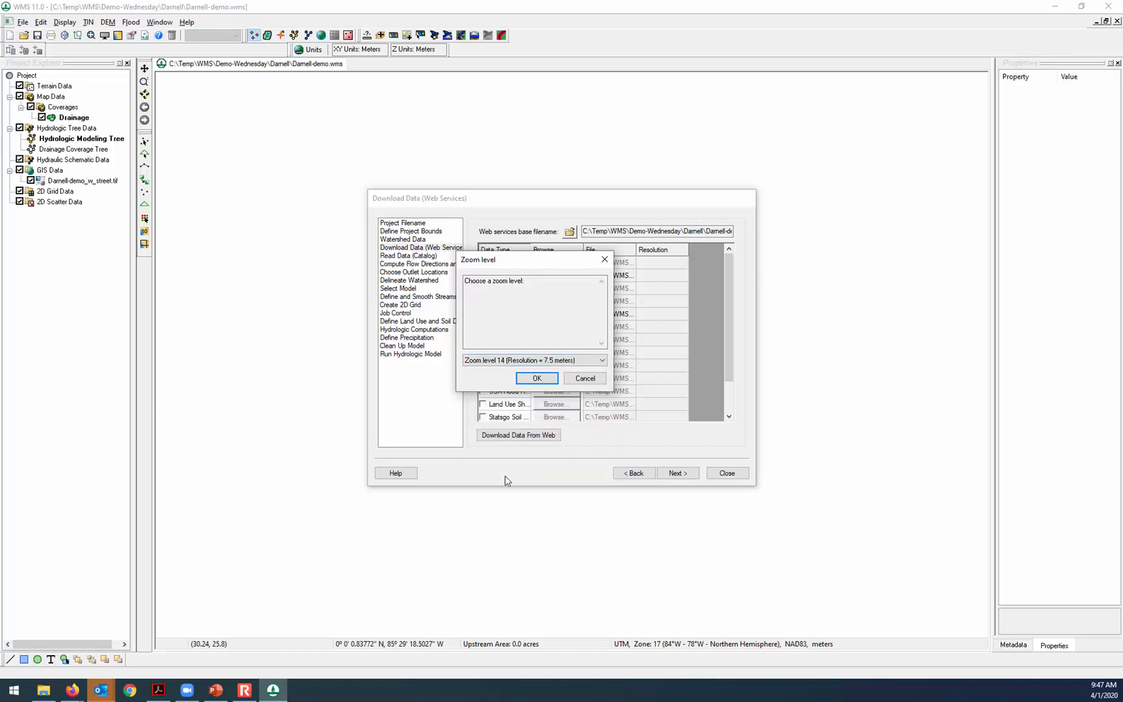
left_click(531, 364)
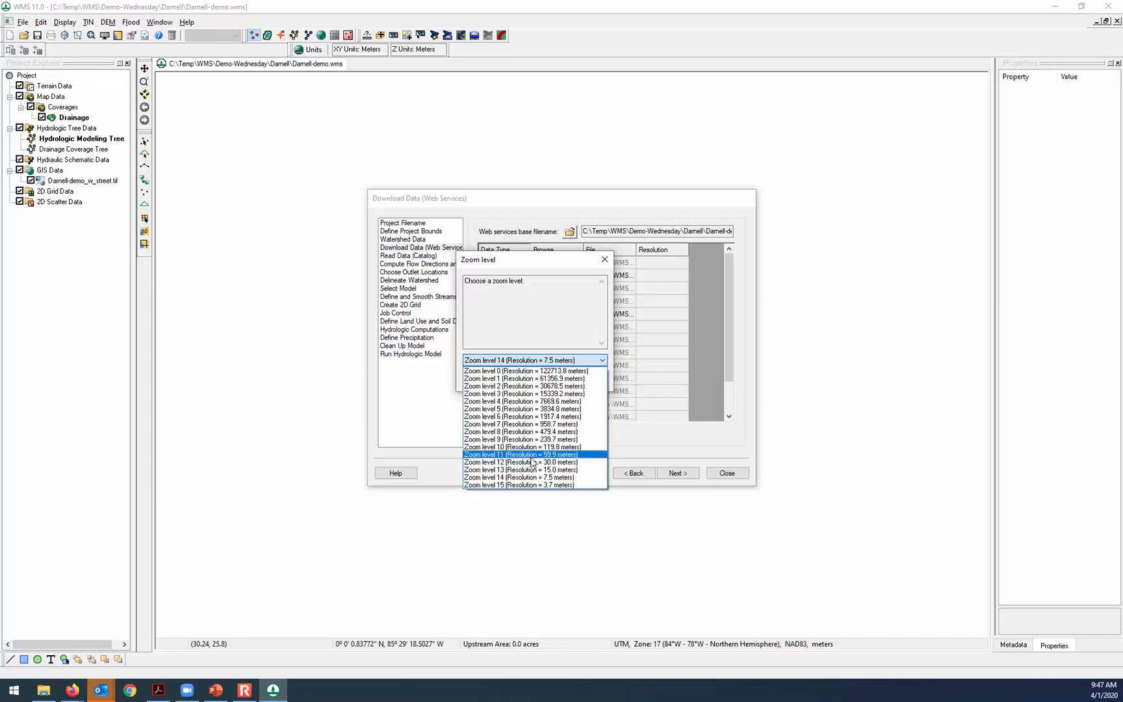
left_click(536, 479)
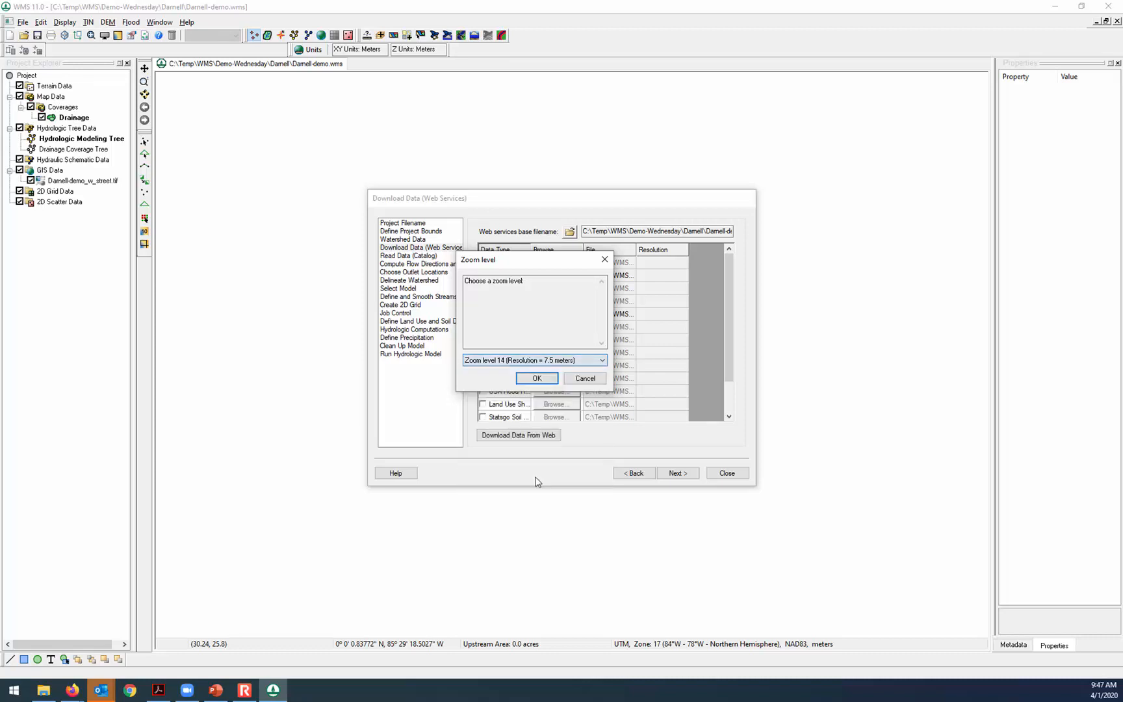
Step: Download the elevation data at zoom level 13 with a resolution of 15.0 meters
left_click(544, 360)
left_click(549, 470)
left_click(563, 360)
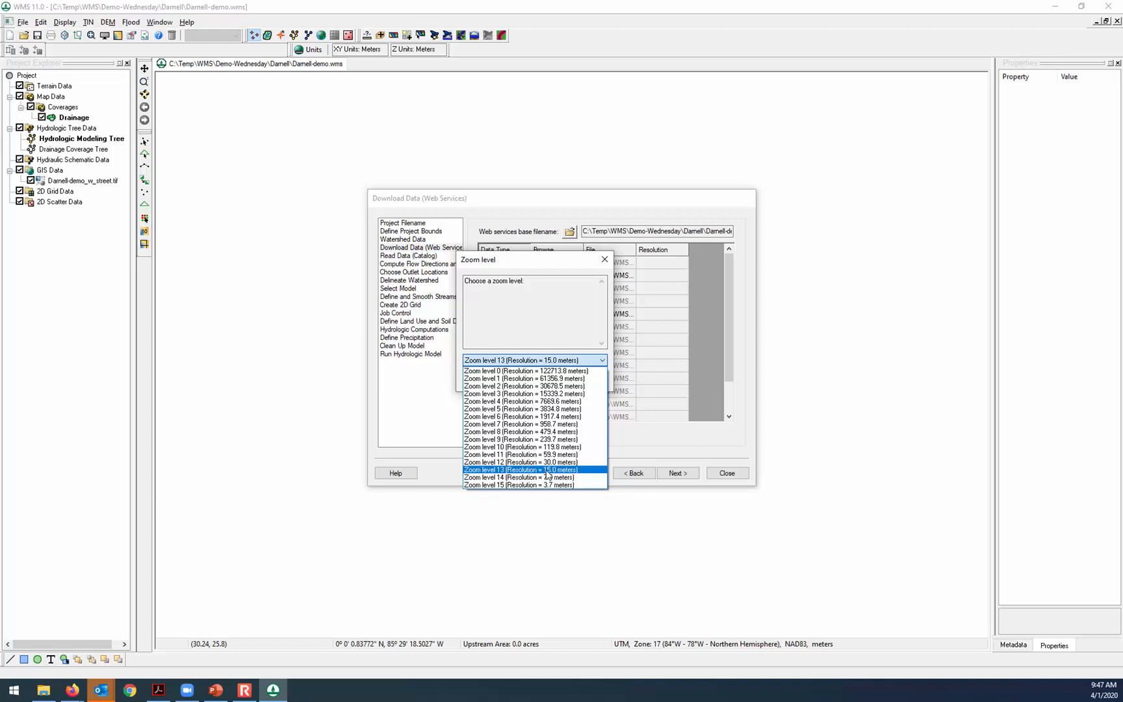
left_click(548, 470)
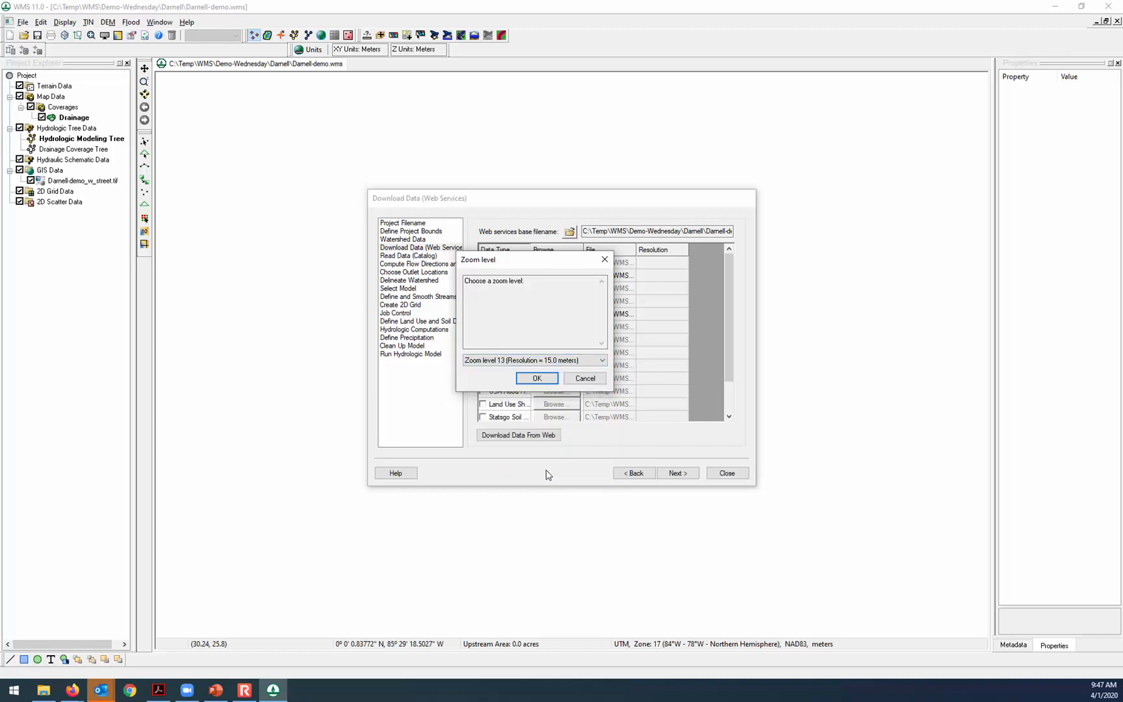
left_click(550, 379)
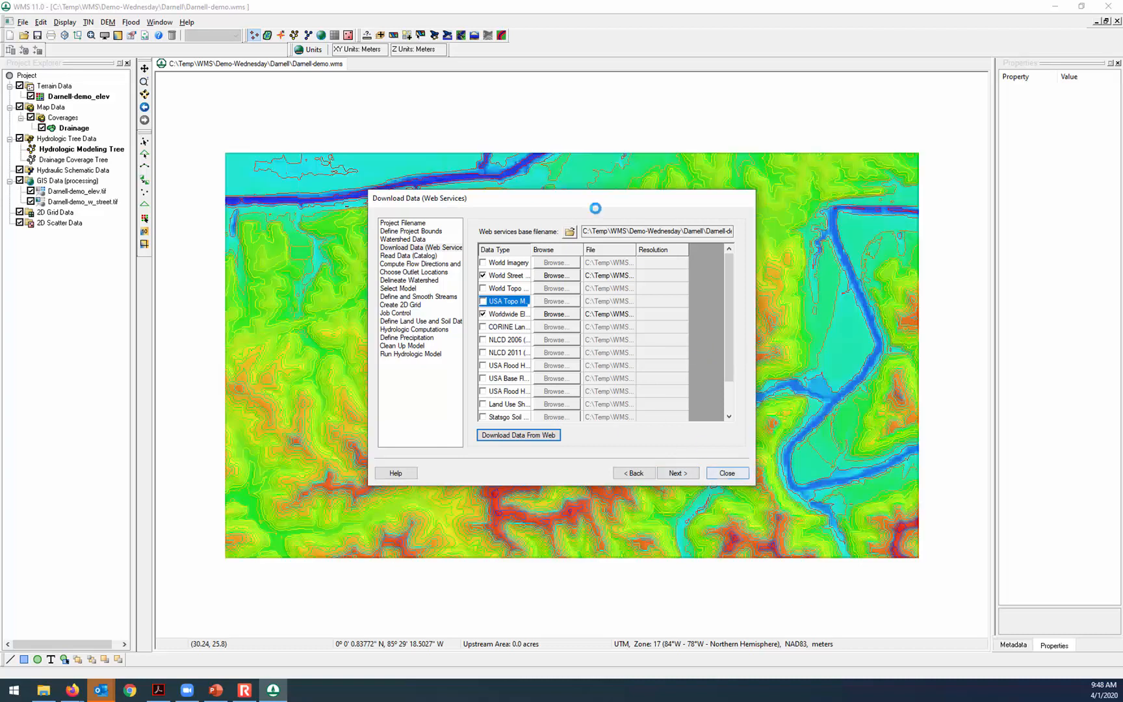
Step: Close the wizard and hide the Darnell-demo_elev.tif layer so the street map shows under the contours
left_click_drag(602, 203, 624, 152)
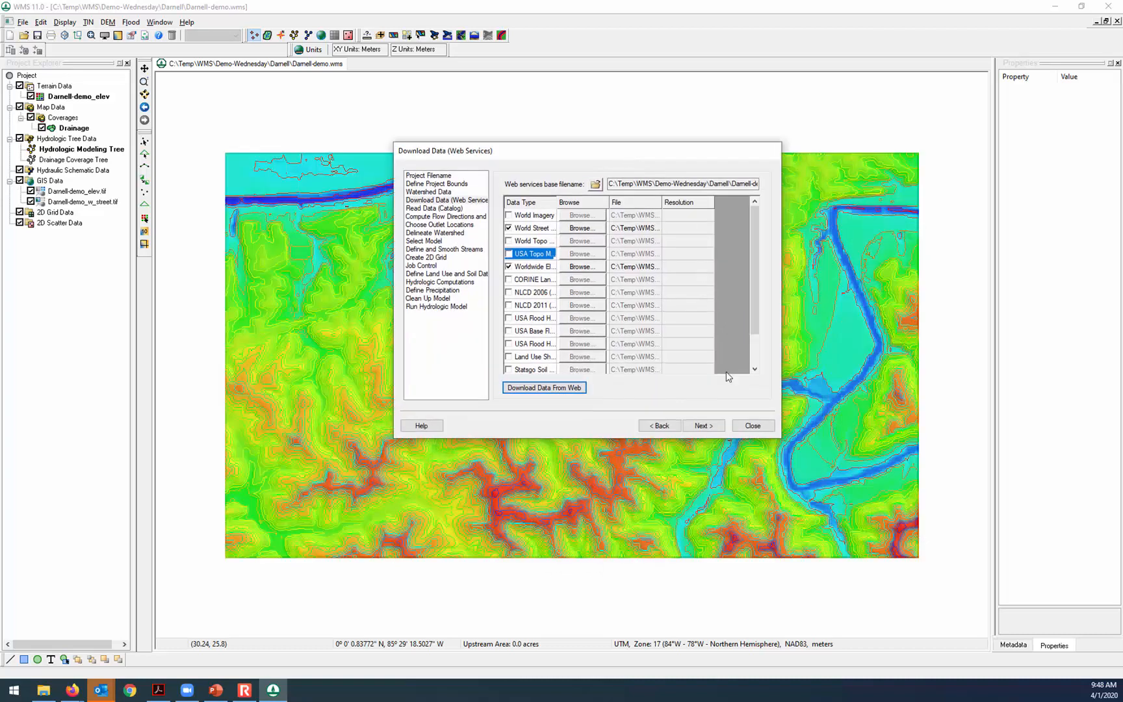
left_click(756, 427)
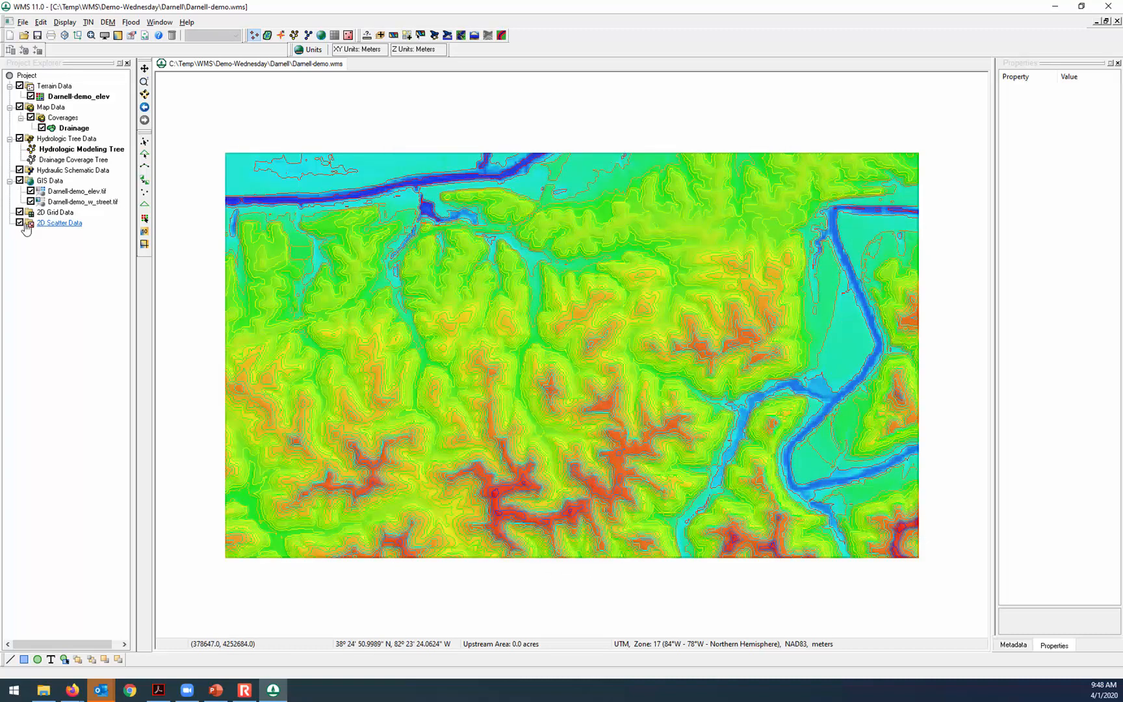
left_click(30, 193)
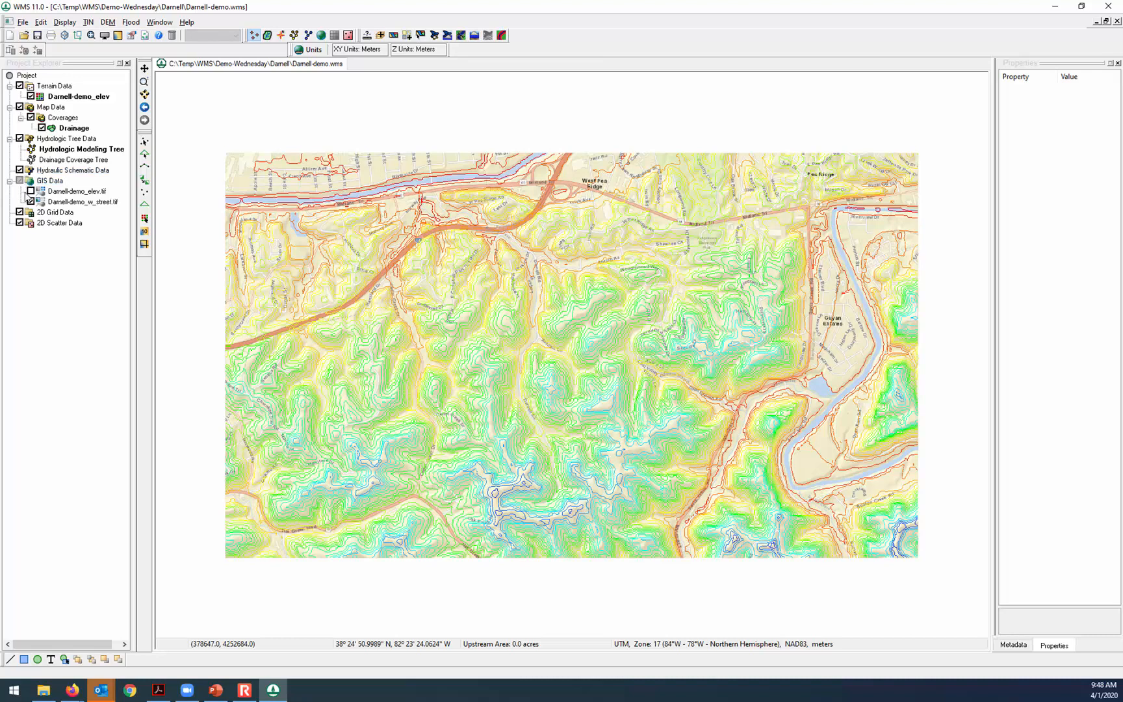
Step: Compute the TOPAZ flow directions and accumulations in the reopened hydrologic modeling wizard and inspect the streams around I-64
left_click(435, 36)
left_click_drag(581, 206, 851, 181)
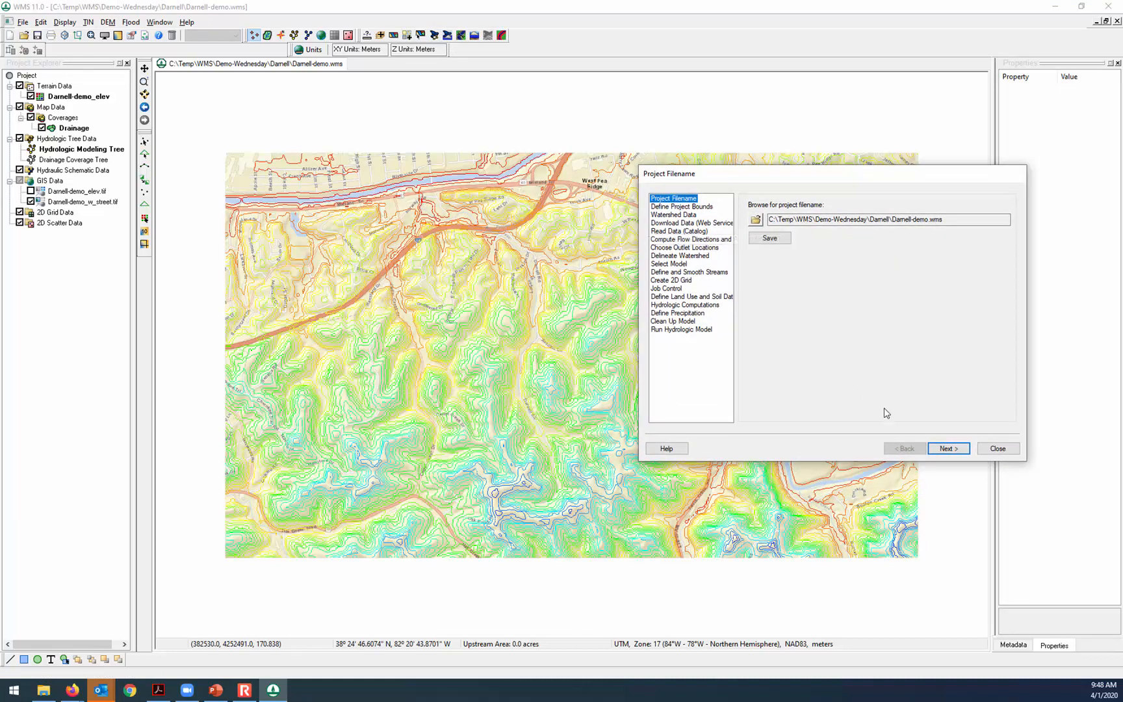
left_click(943, 448)
left_click(944, 449)
left_click(943, 448)
left_click(943, 449)
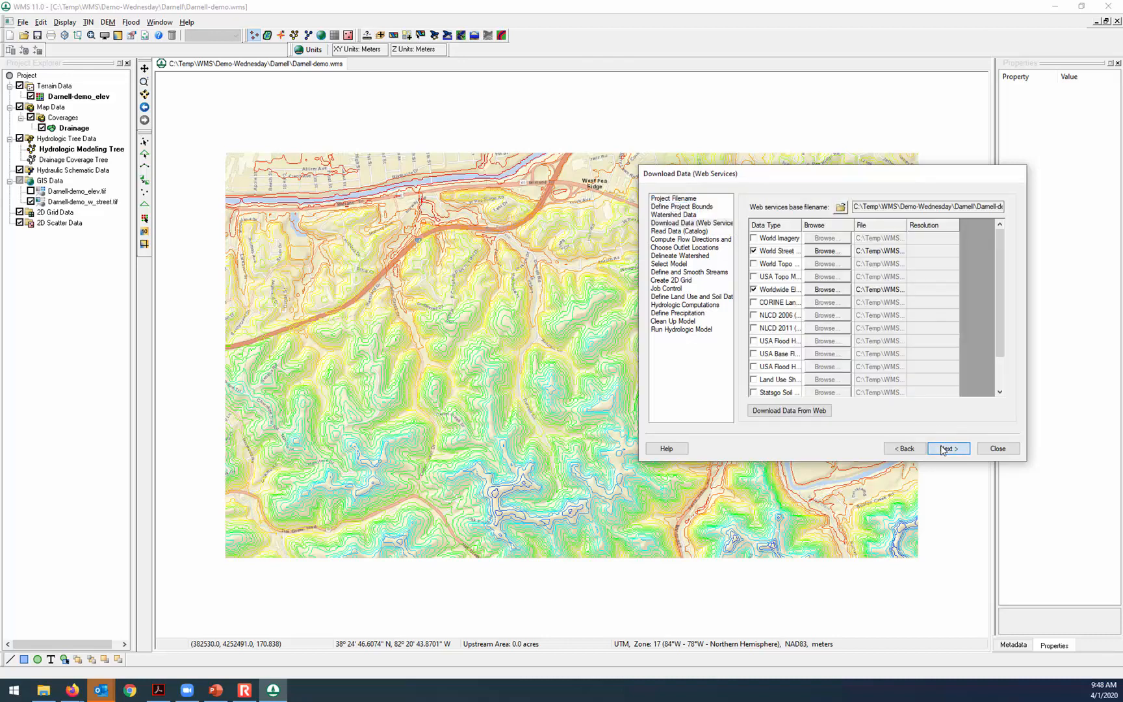
left_click(943, 449)
left_click(790, 303)
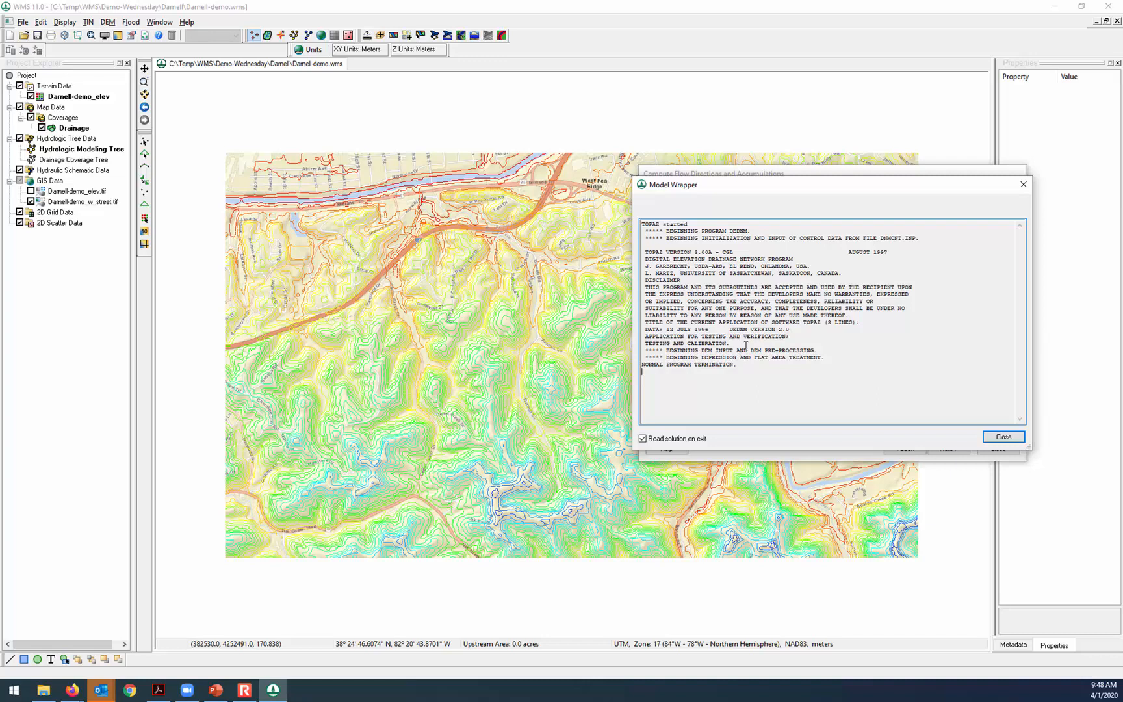
left_click(1009, 440)
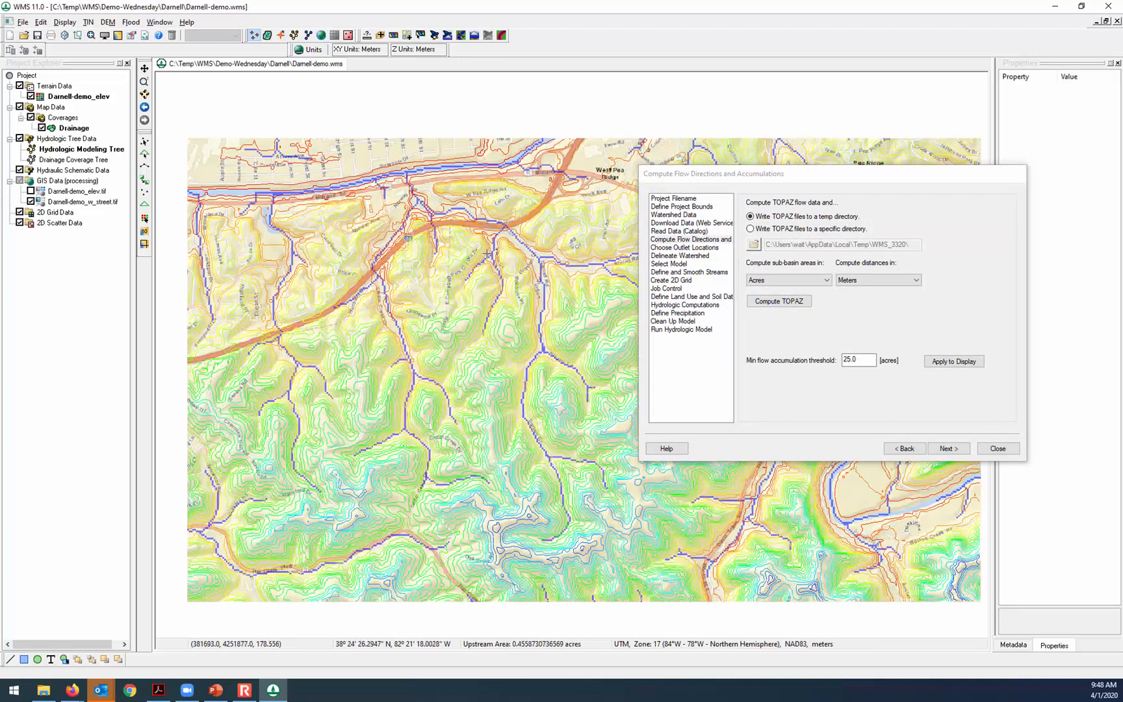
scroll(487, 258, "up", 3)
scroll(294, 254, "up", 1)
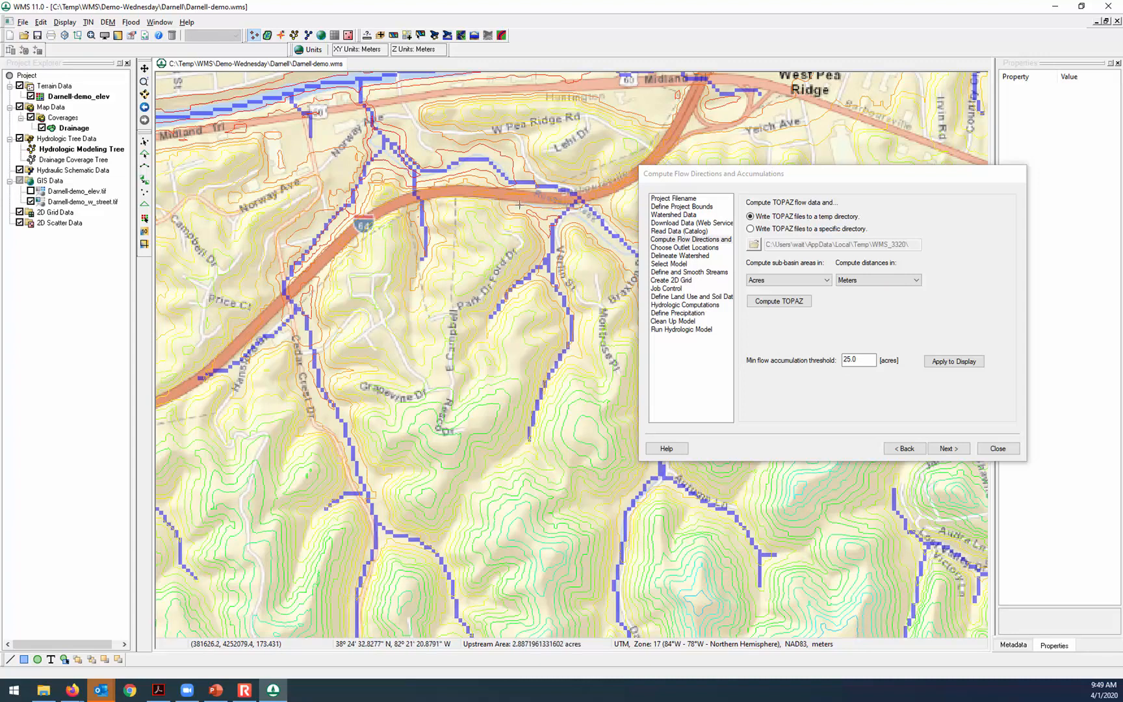
Step: Apply the 25-acre flow accumulation threshold to the display and create an outlet point on the stream just downstream of the I-64 crossing
scroll(528, 203, "down", 1)
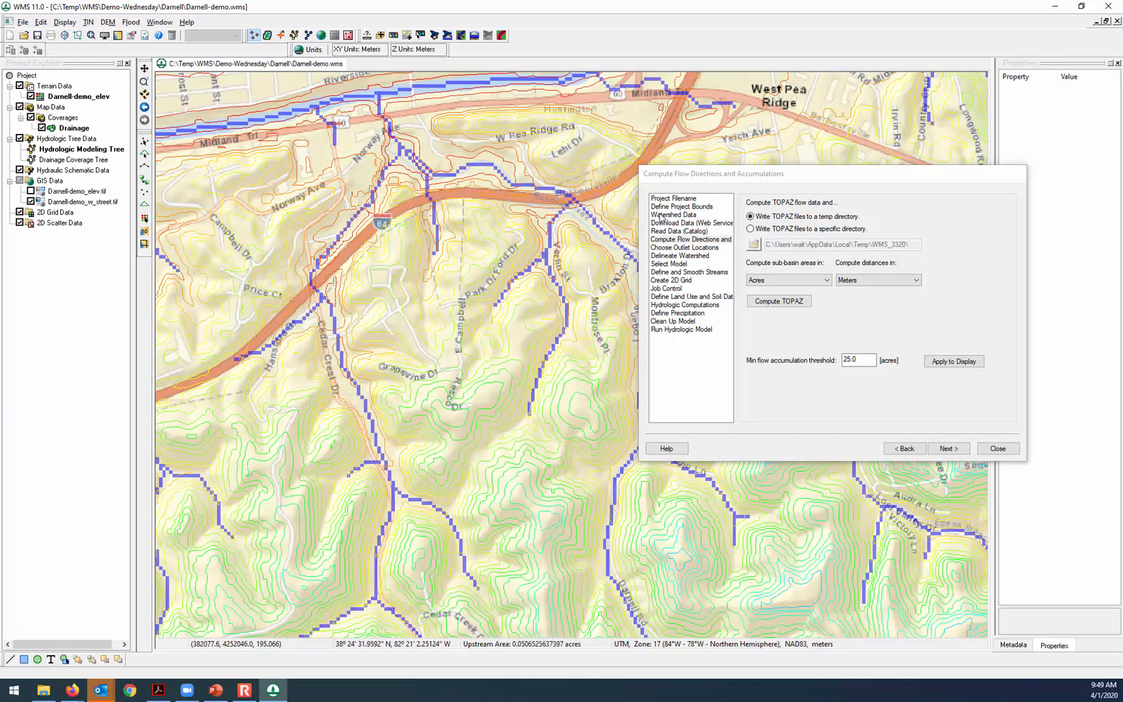
left_click_drag(760, 180, 824, 178)
left_click(1018, 364)
left_click(1009, 447)
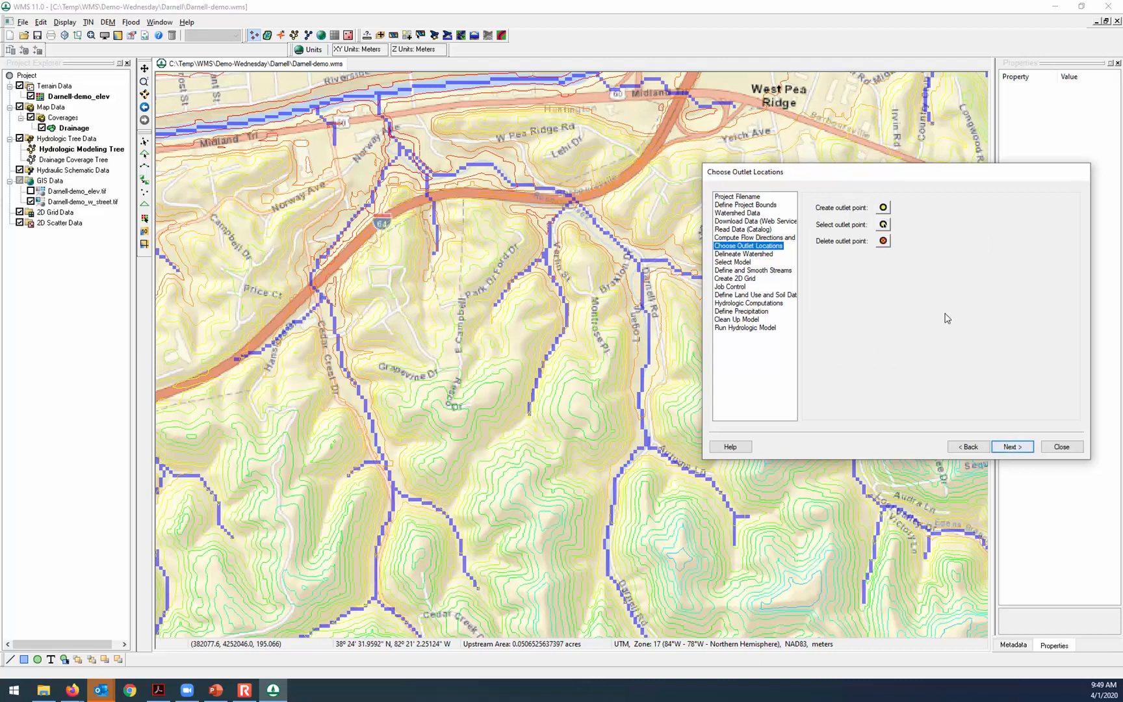
left_click(883, 208)
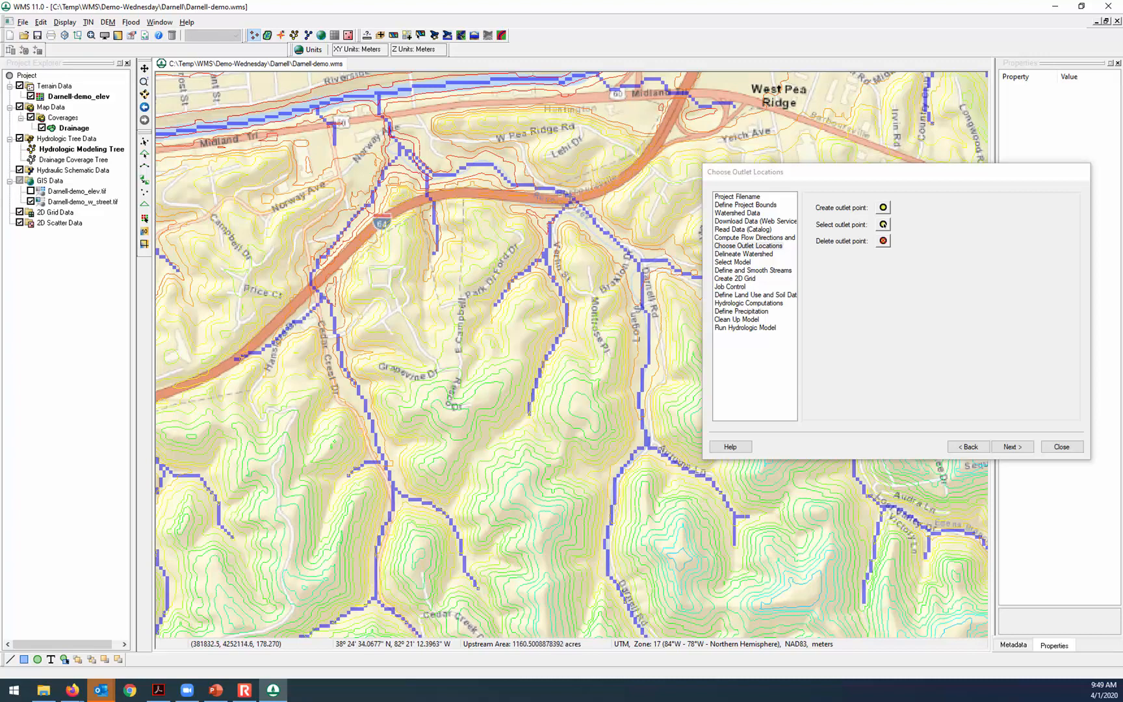
left_click(562, 192)
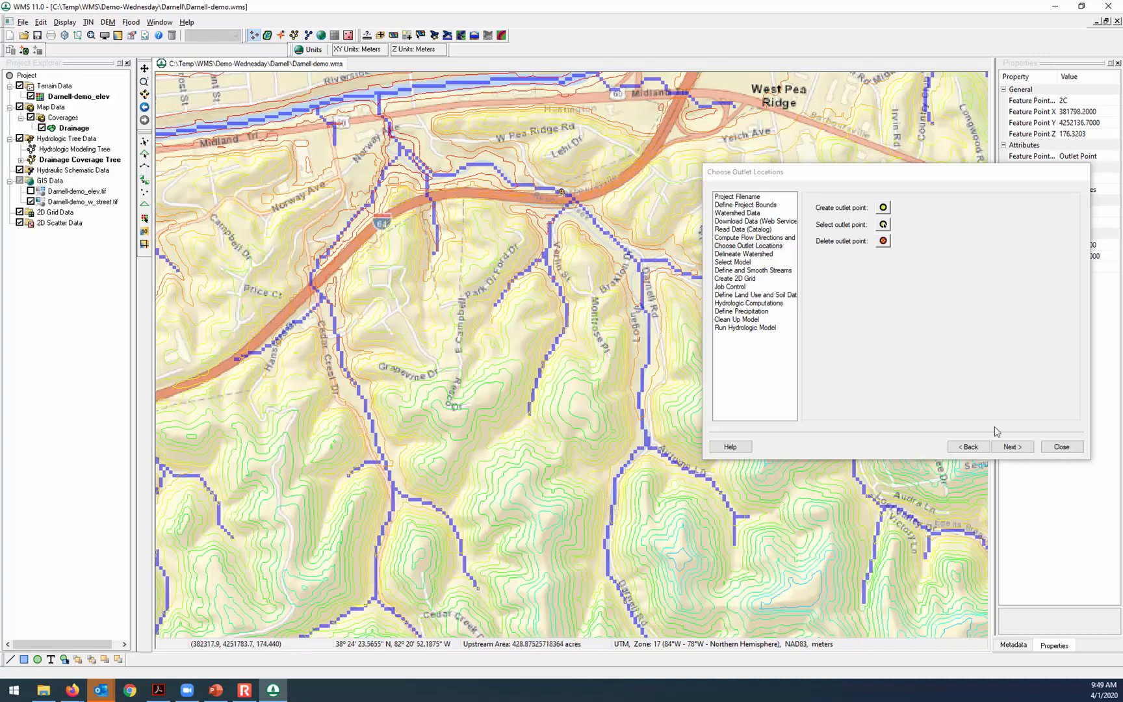
Step: Delineate the watershed draining to the new outlet with a 25-acre stream threshold and save the project
left_click(1012, 447)
left_click(864, 373)
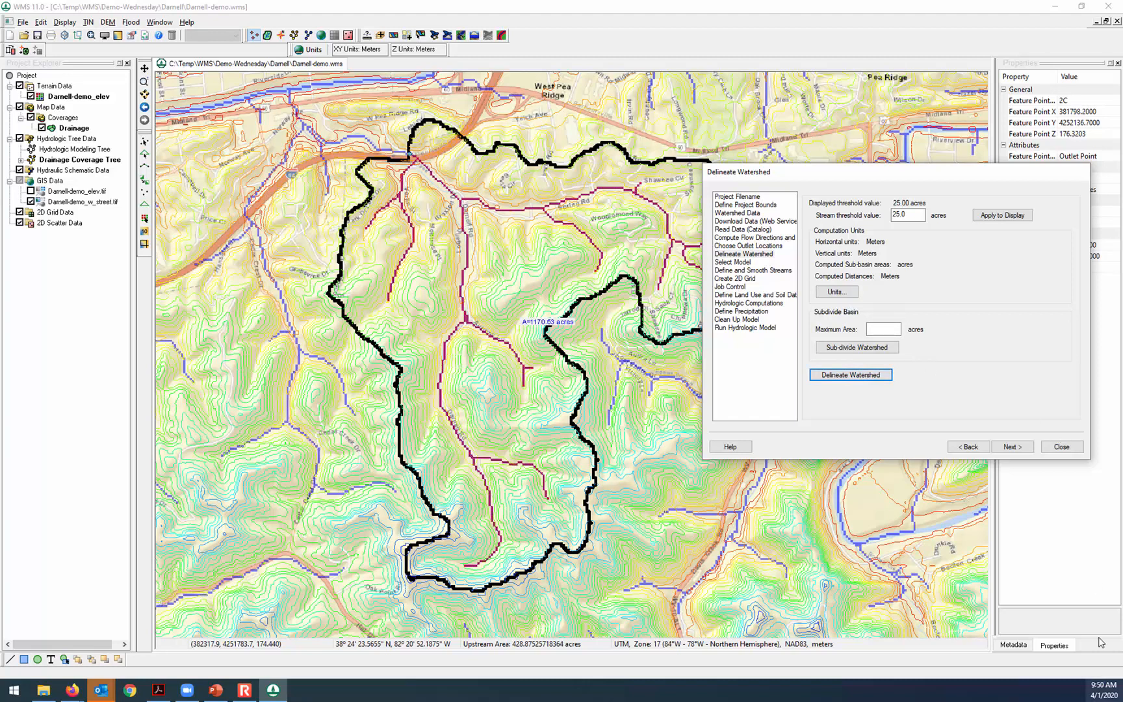
left_click(1056, 447)
left_click(37, 35)
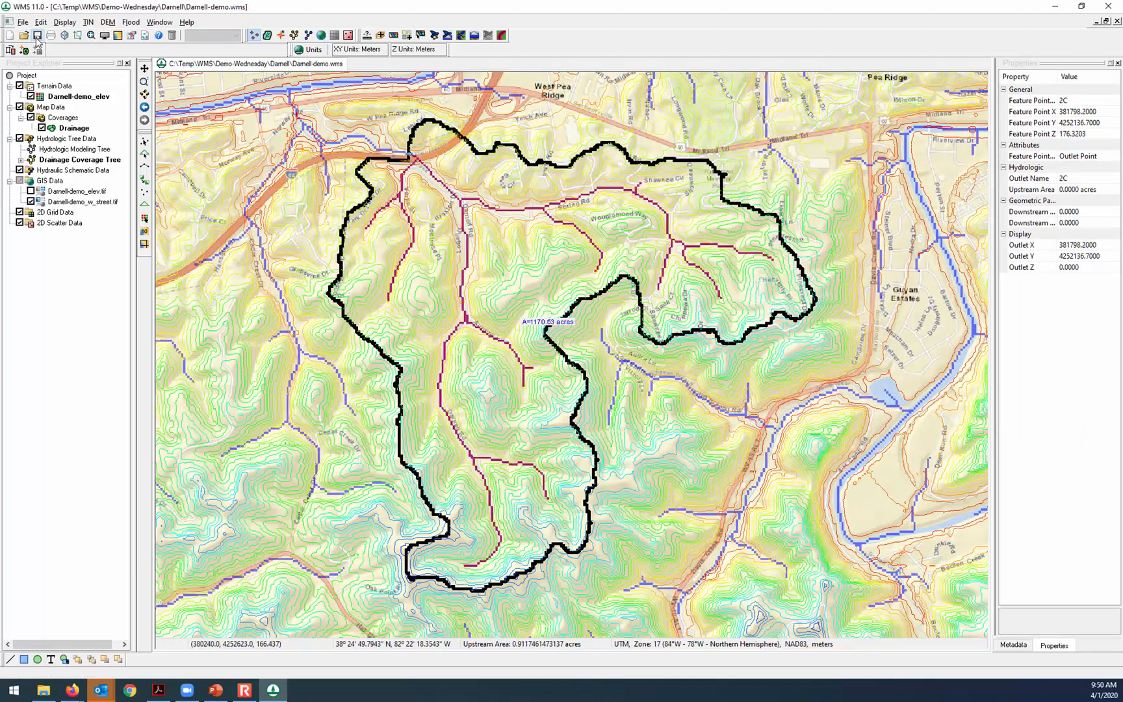
Step: Examine the delineated watershed boundary and stream cells around the outlet at the I-64 crossing against the street map
scroll(346, 194, "up", 5)
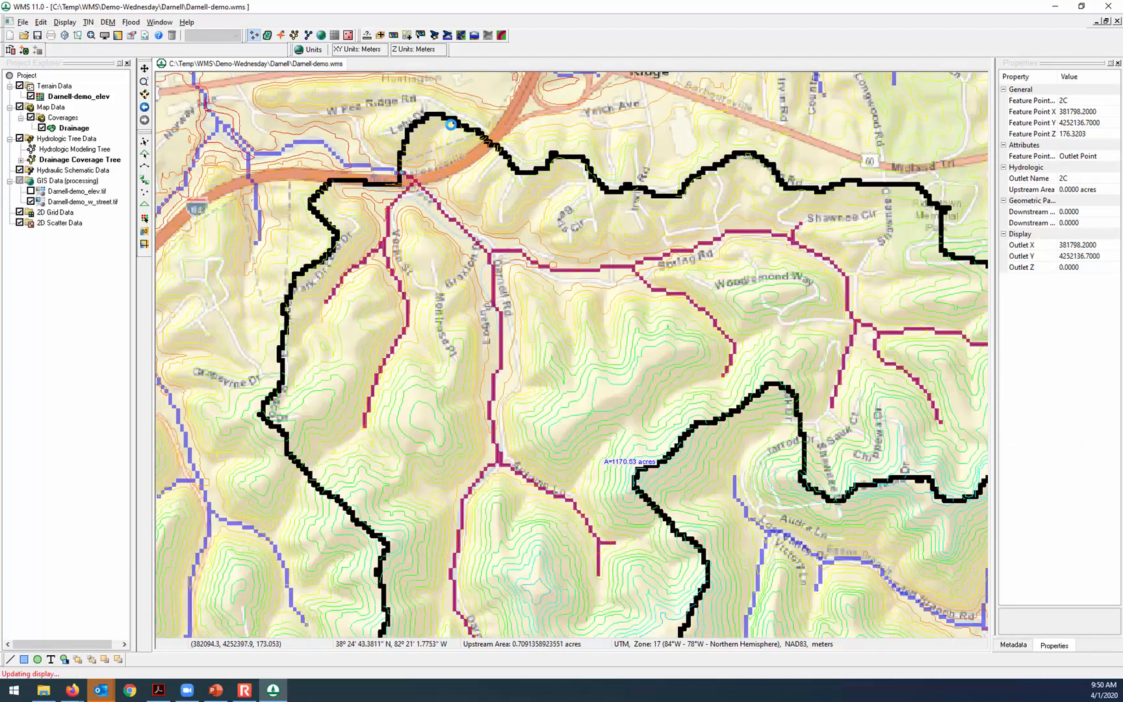
scroll(349, 356, "down", 1)
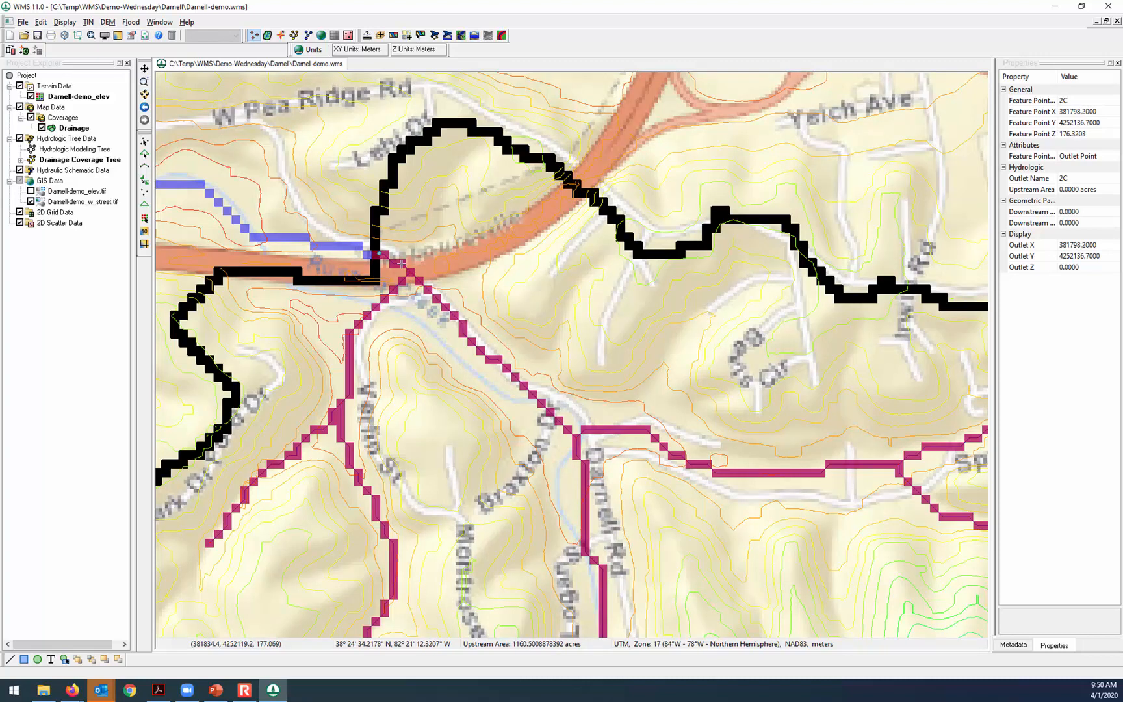
scroll(402, 264, "up", 3)
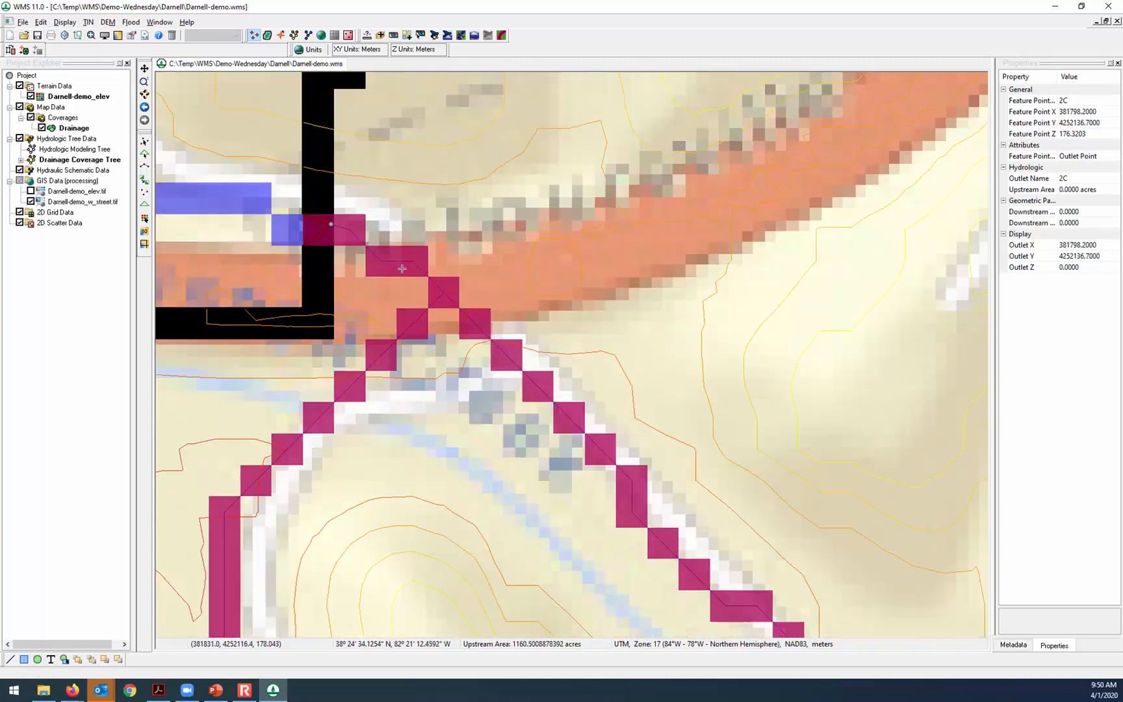
scroll(234, 228, "up", 2)
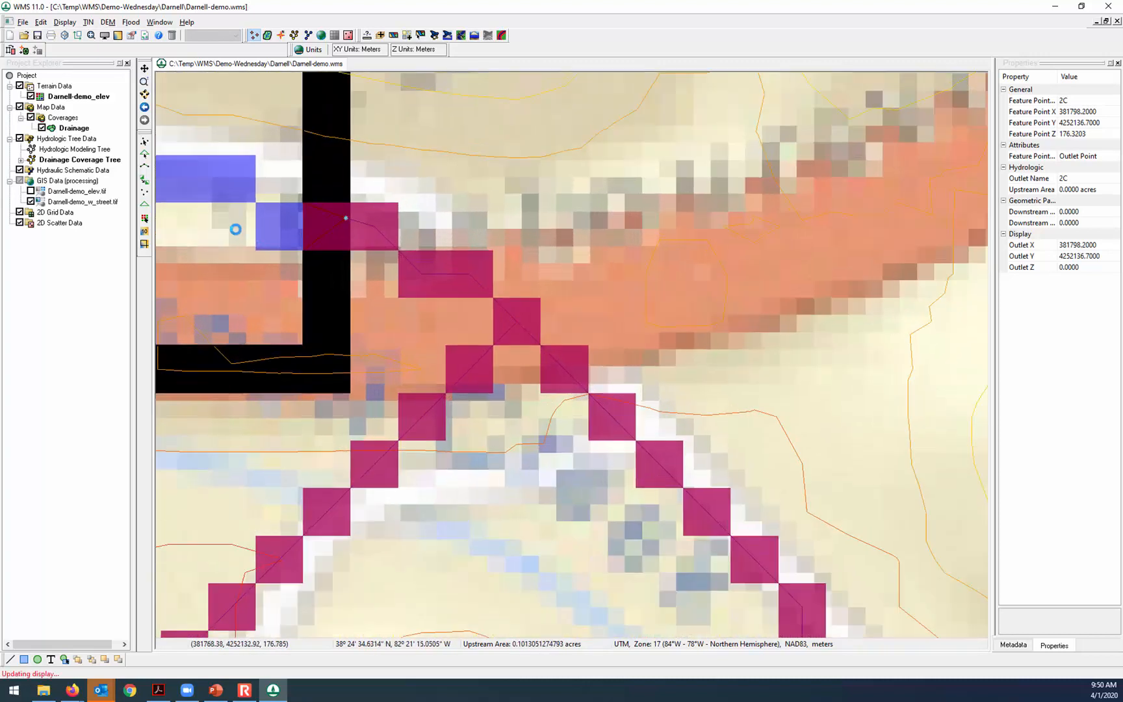
scroll(351, 276, "down", 5)
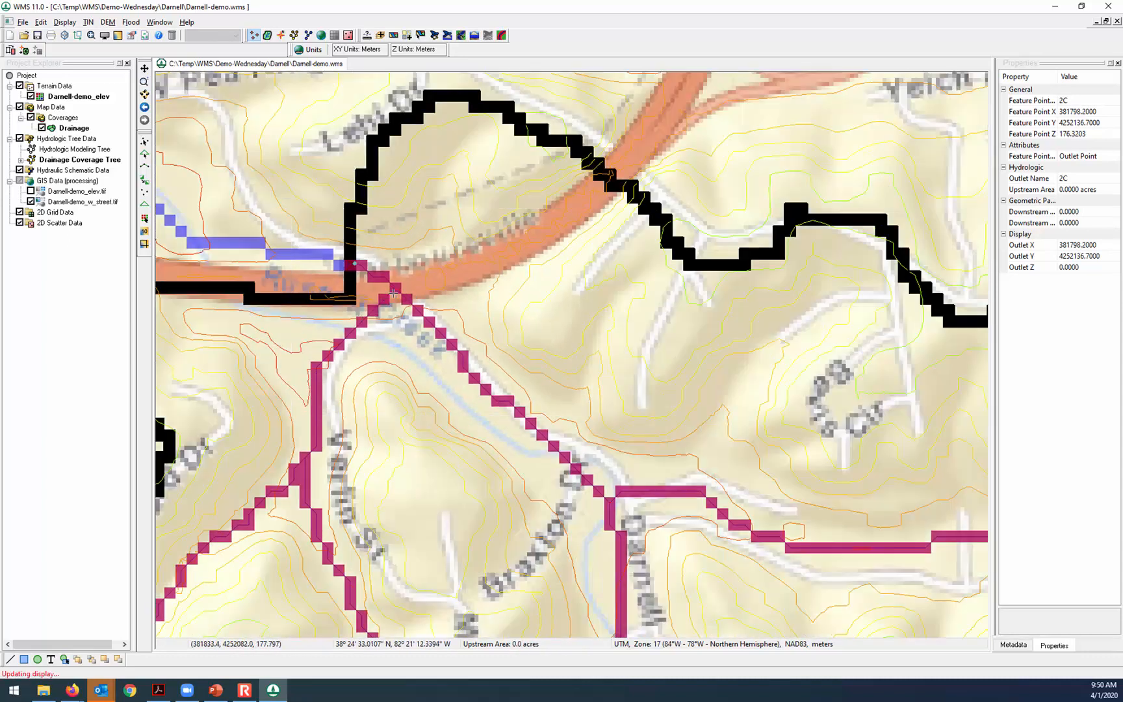
scroll(468, 323, "down", 3)
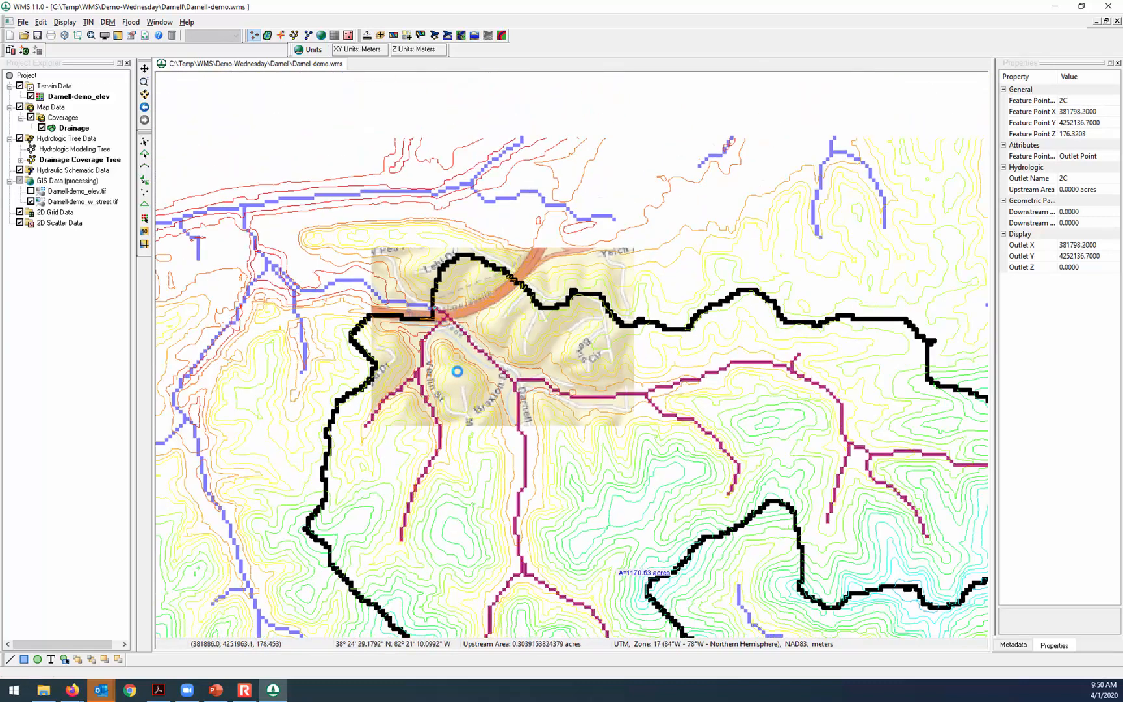
scroll(456, 371, "up", 3)
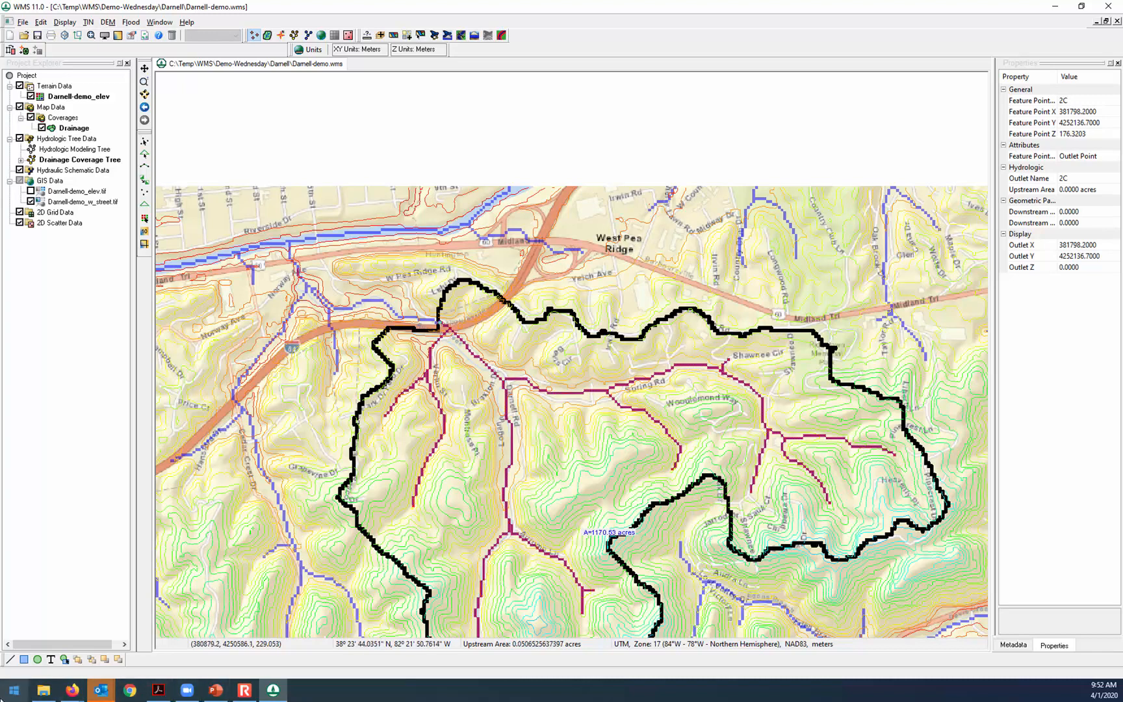
left_click(244, 690)
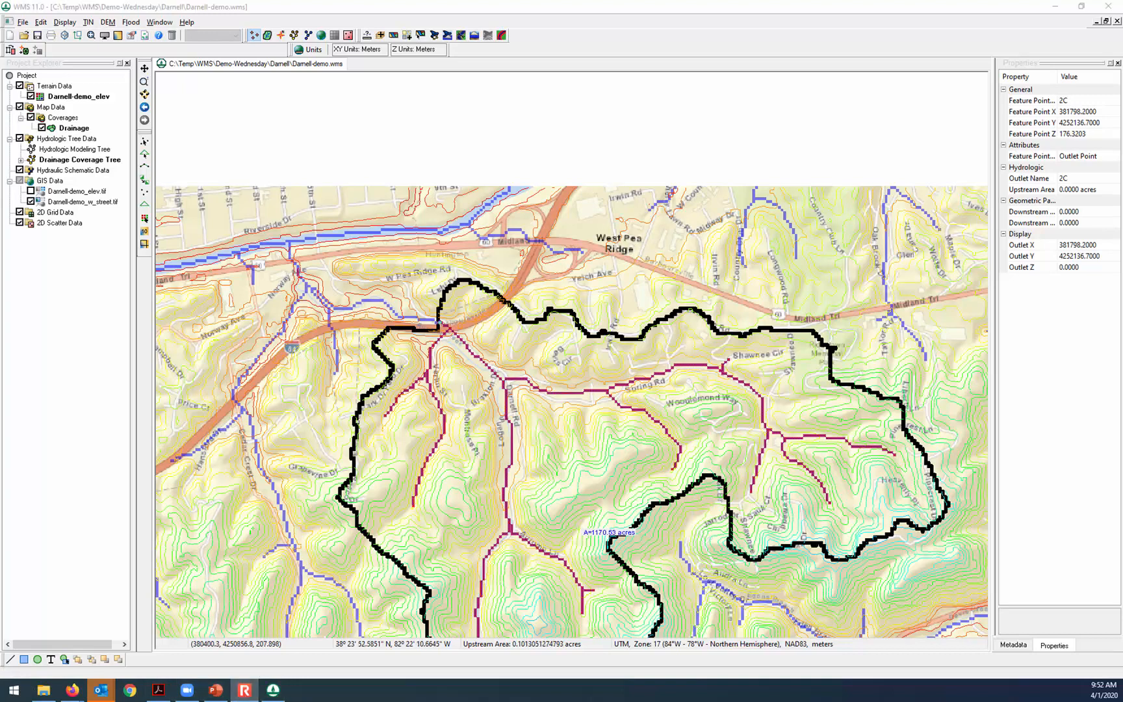